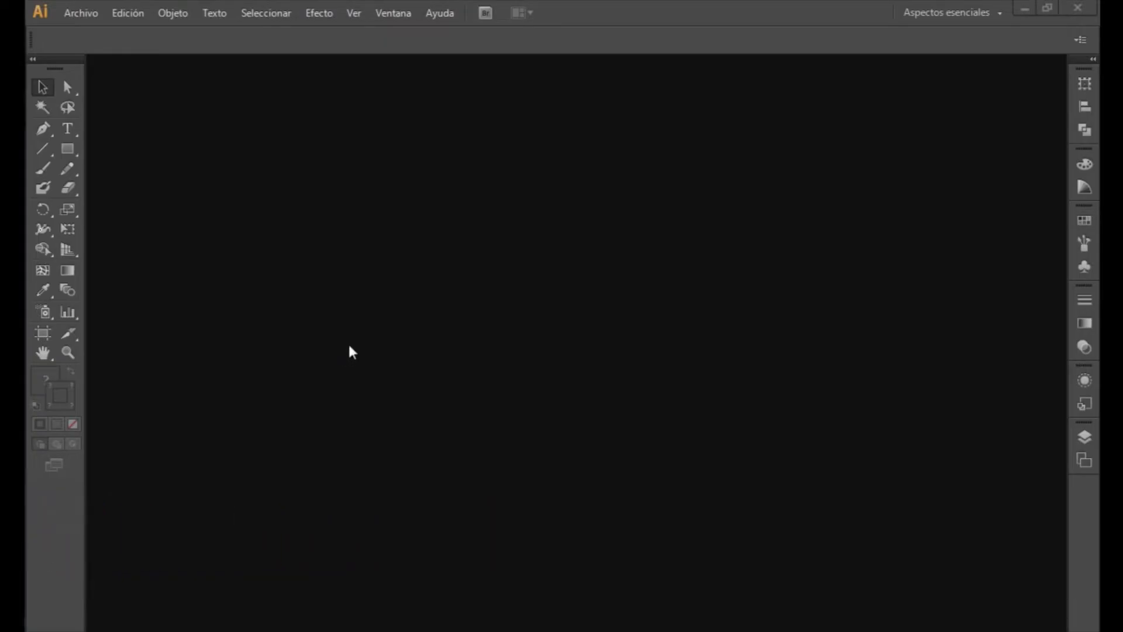
left_click(393, 12)
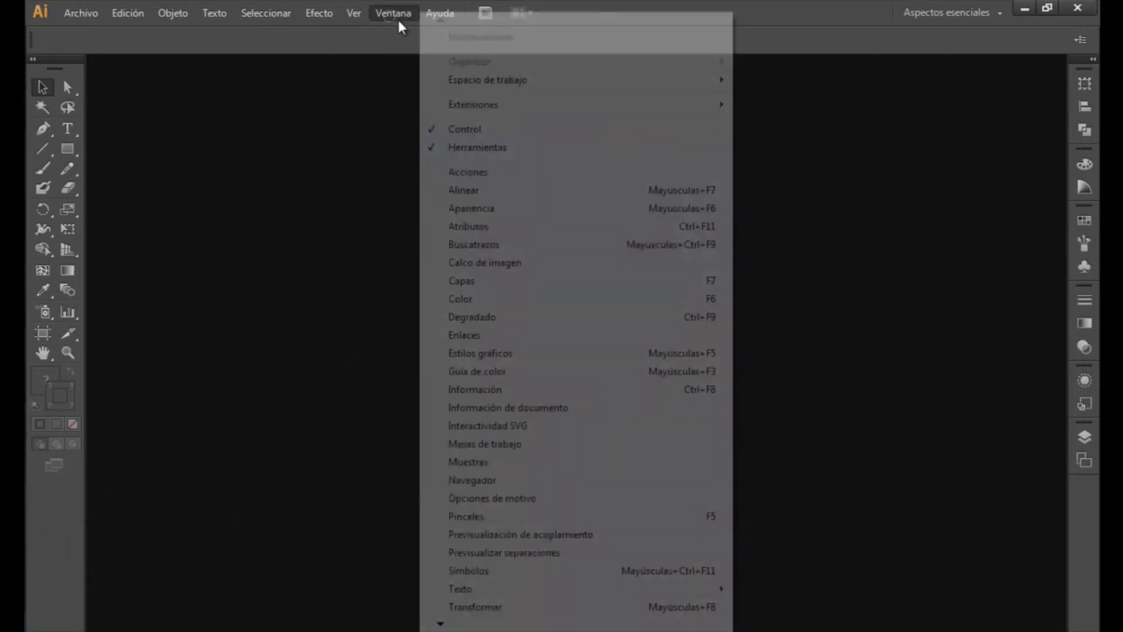
mouse_move(357, 13)
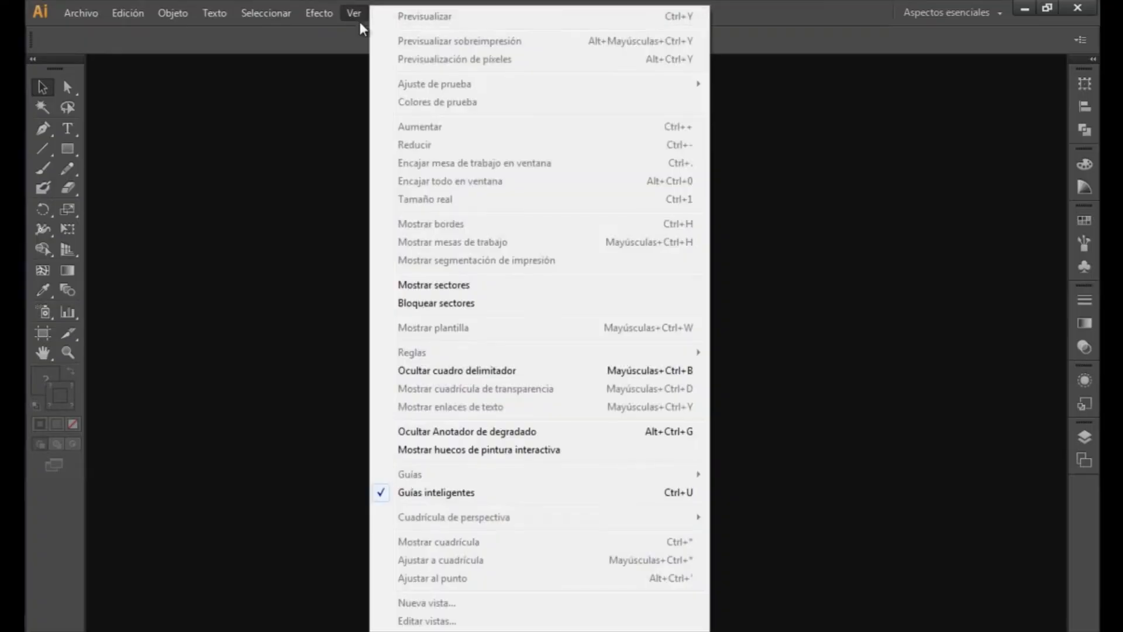
left_click(308, 32)
left_click(400, 13)
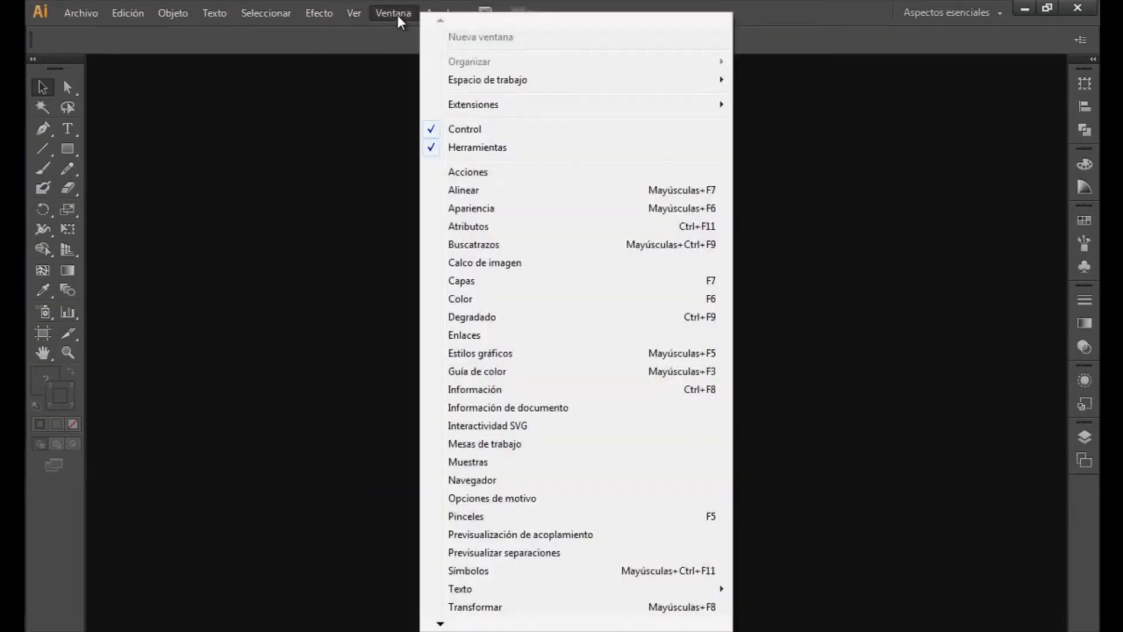
mouse_move(721, 82)
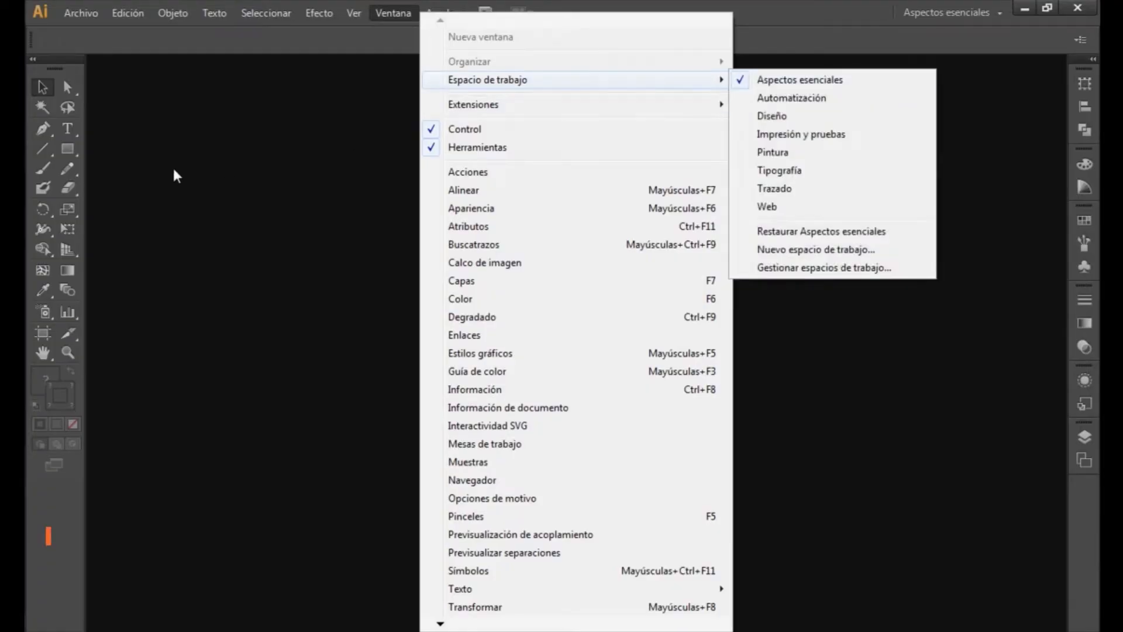
left_click(157, 179)
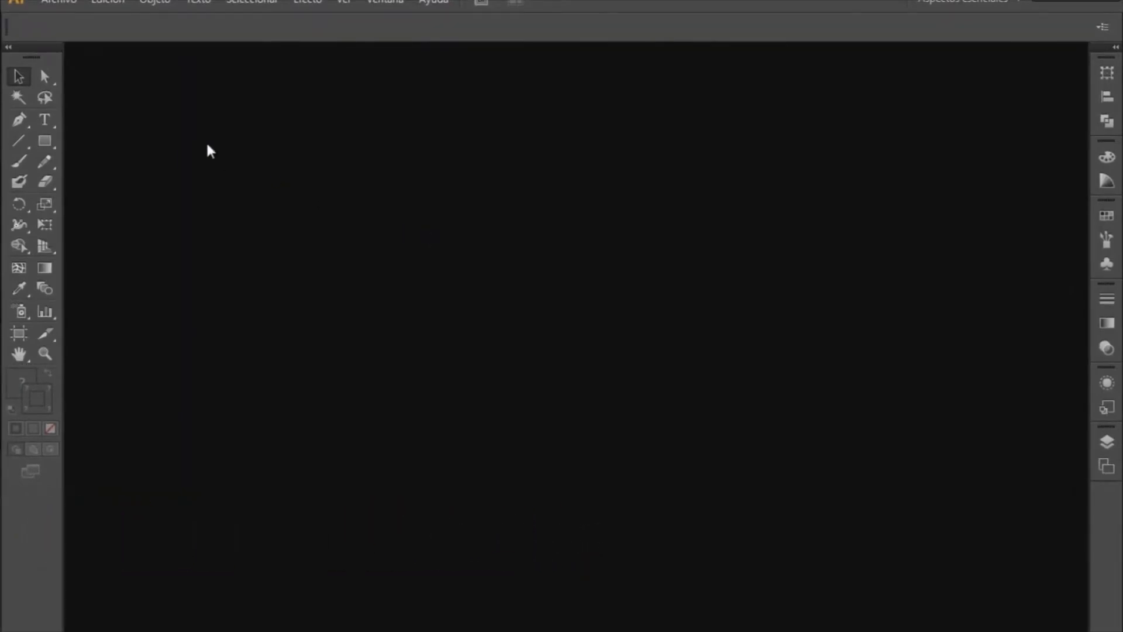
- Start a new document with pixel units, 1920 px wide and 1080 px high
left_click(65, 5)
left_click(156, 26)
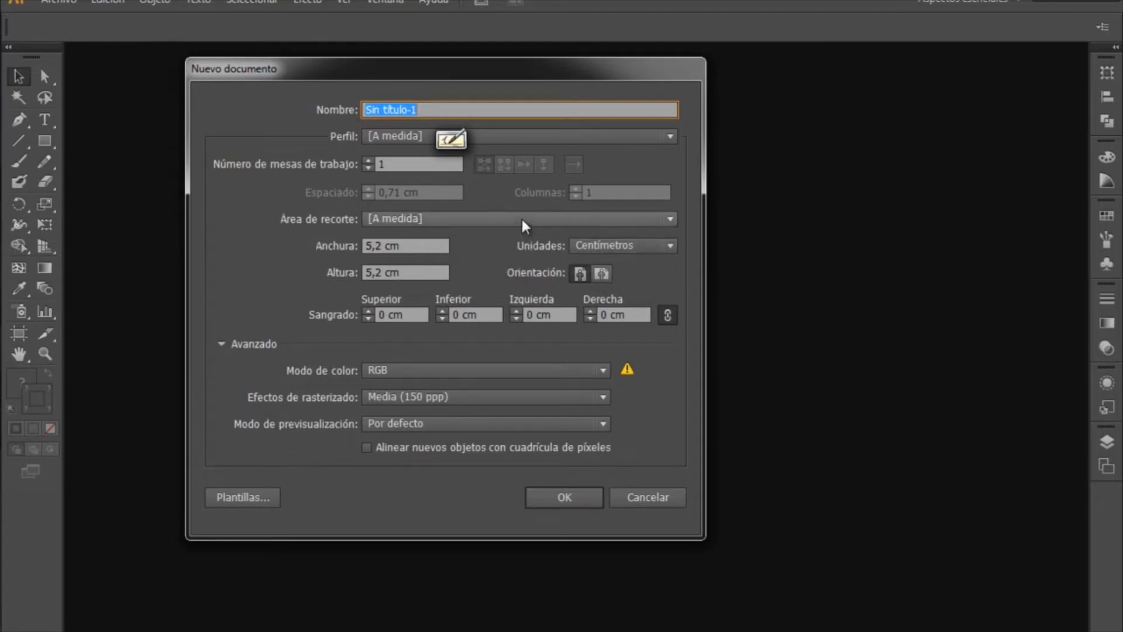
left_click(623, 246)
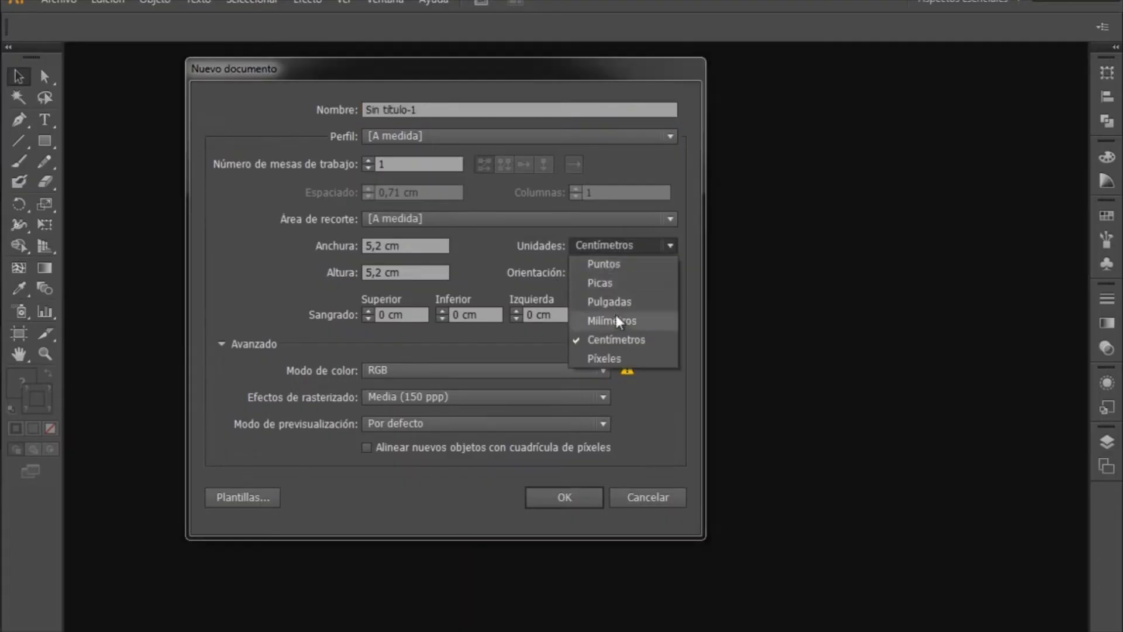
left_click(602, 359)
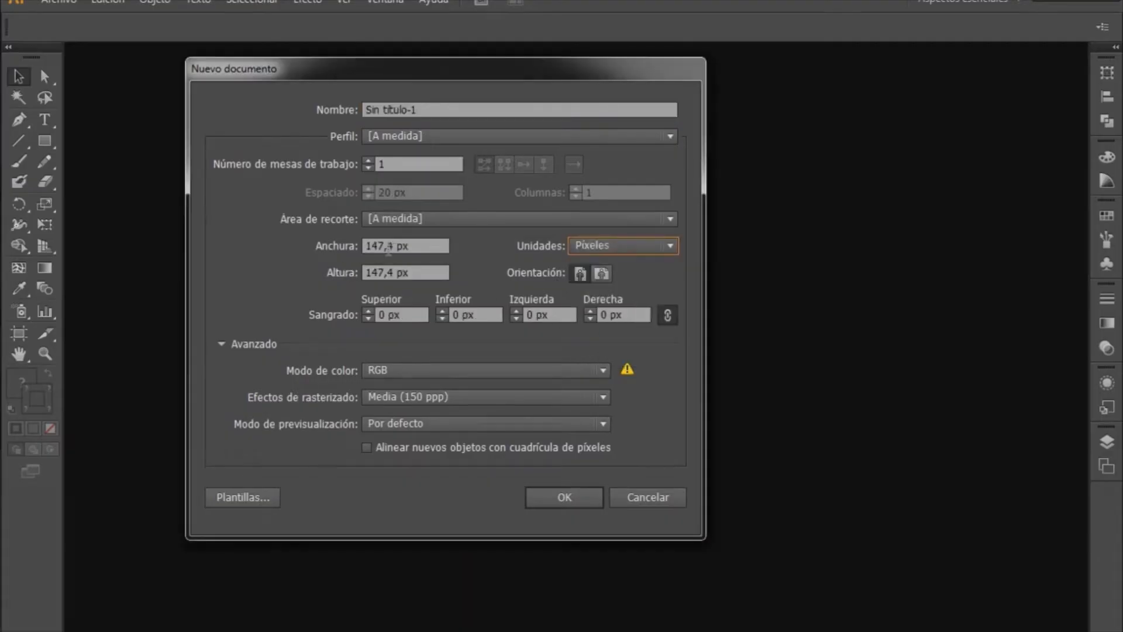
left_click(416, 246)
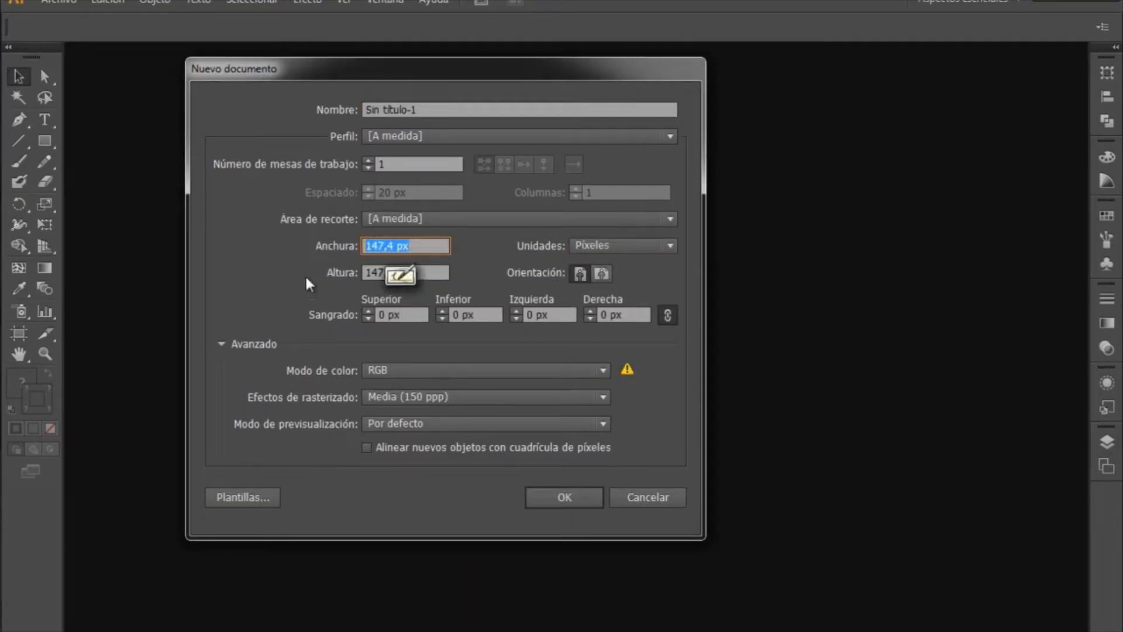
type("1920")
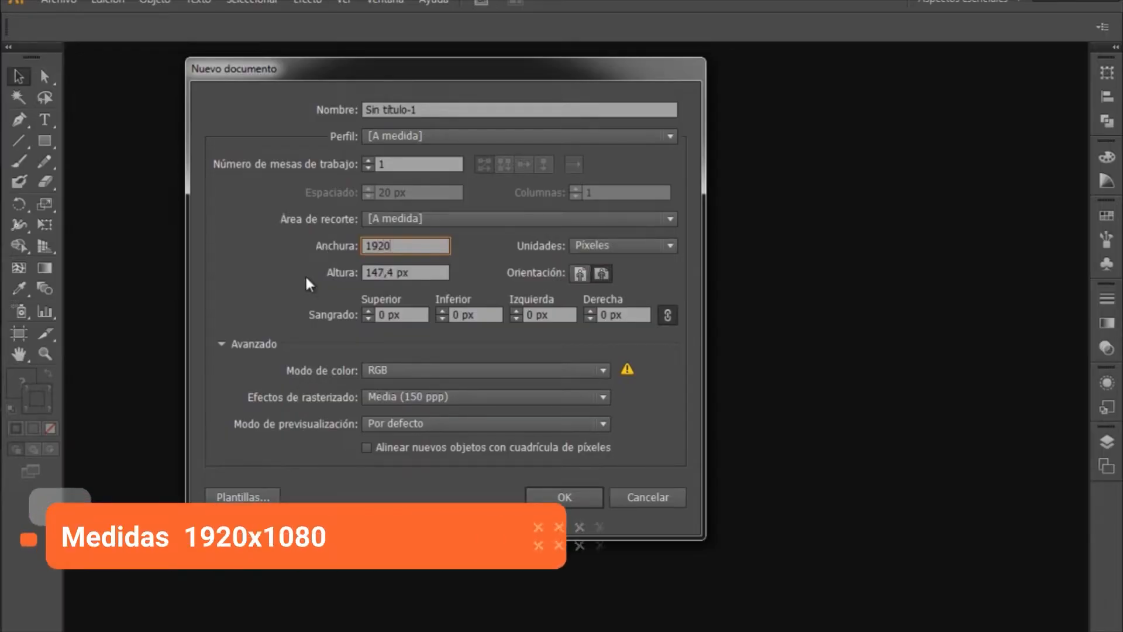
key("Tab")
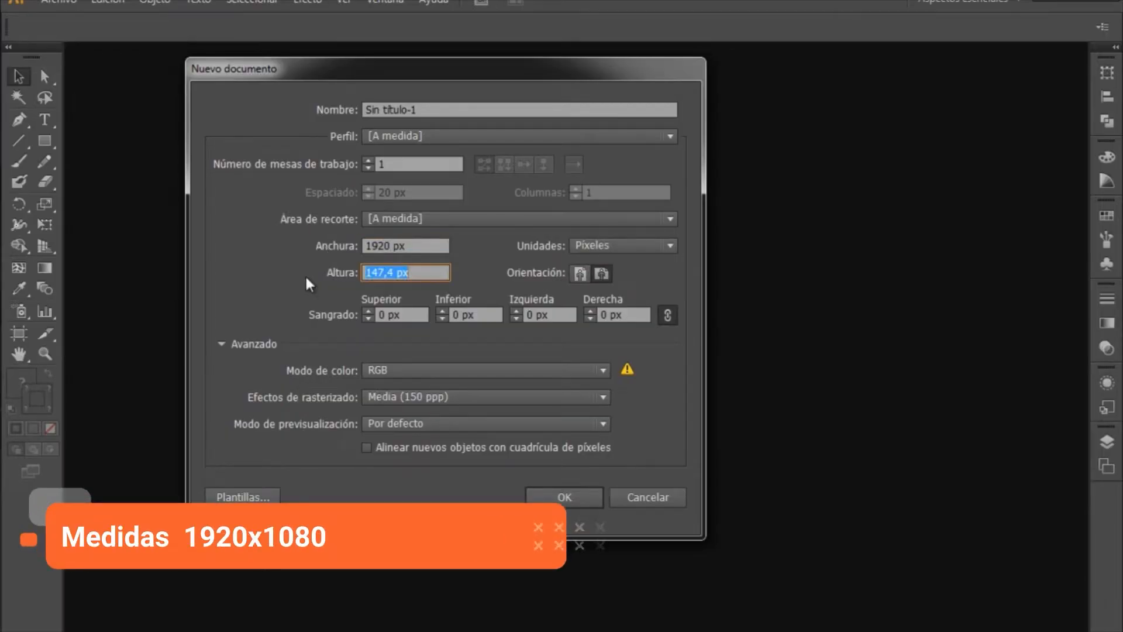
type("108")
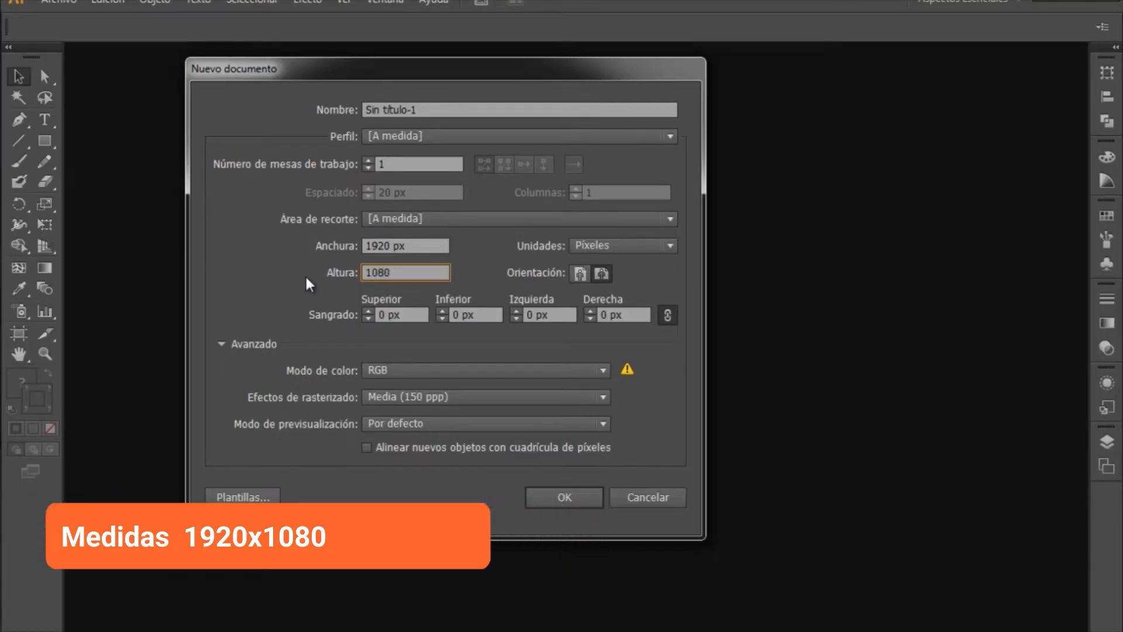
type("0")
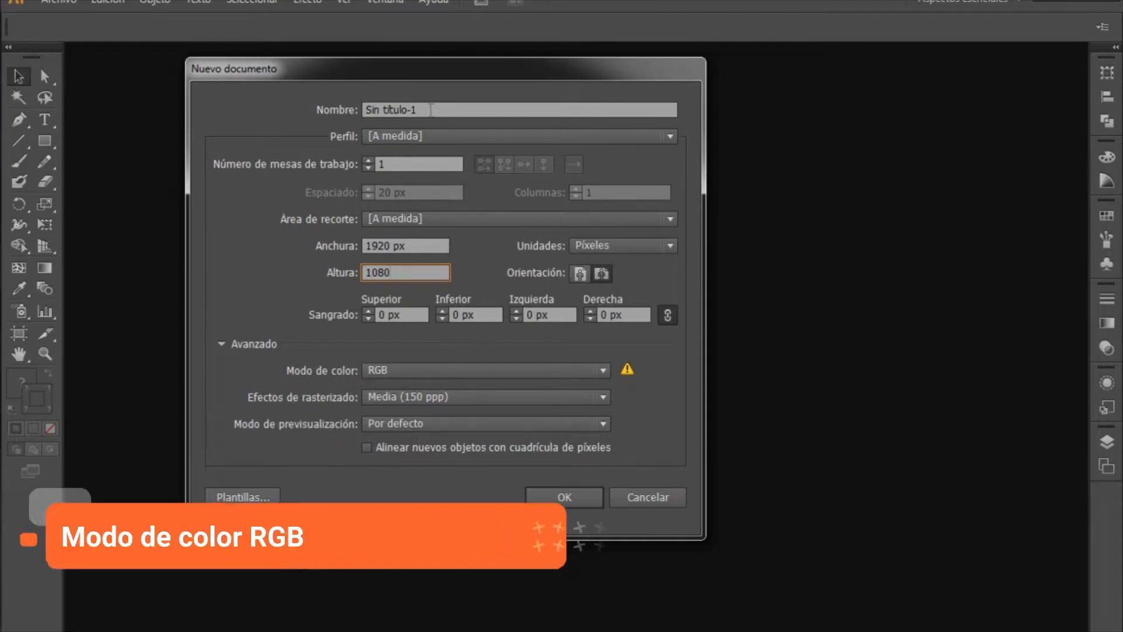
- Name the new document Personaje and create it
left_click(431, 110)
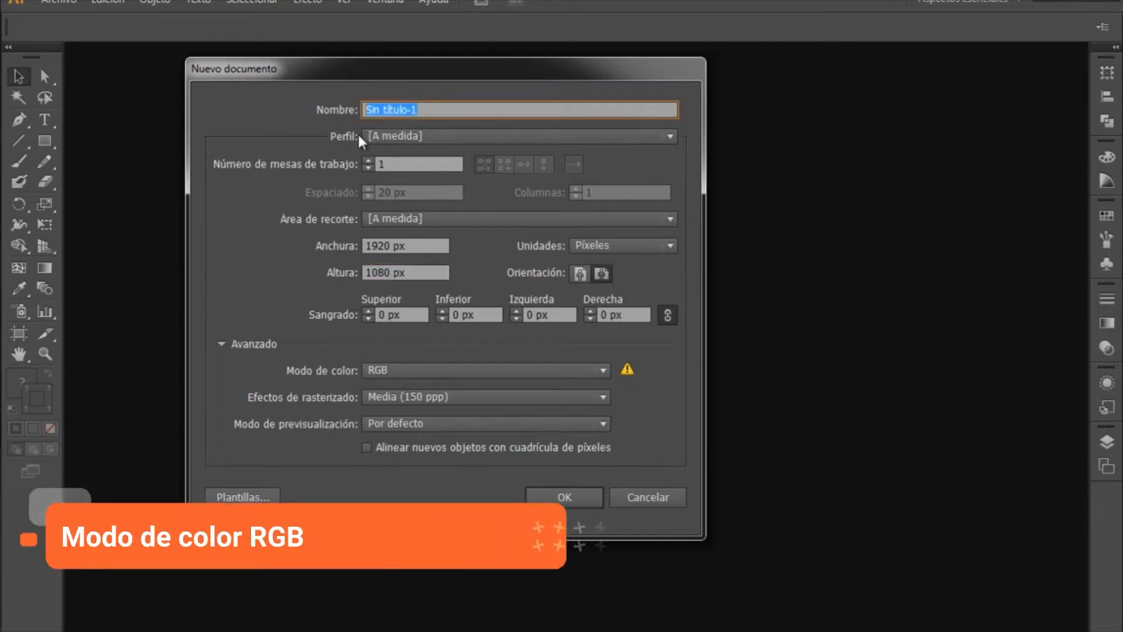
type("Personaj")
key("BackSpace")
key("BackSpace")
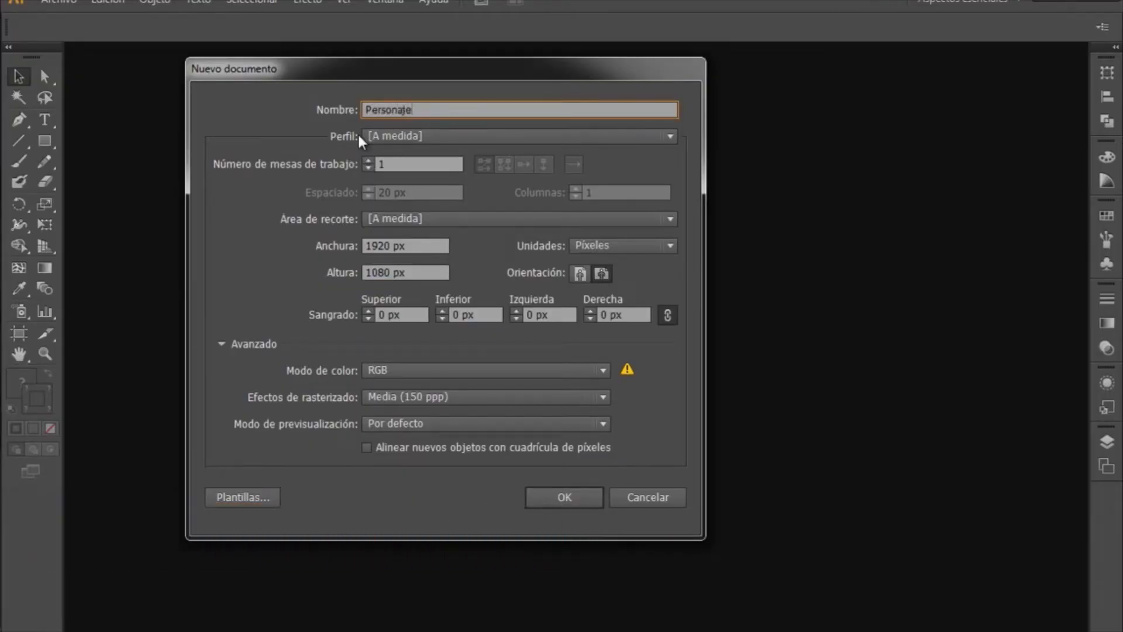
left_click(567, 501)
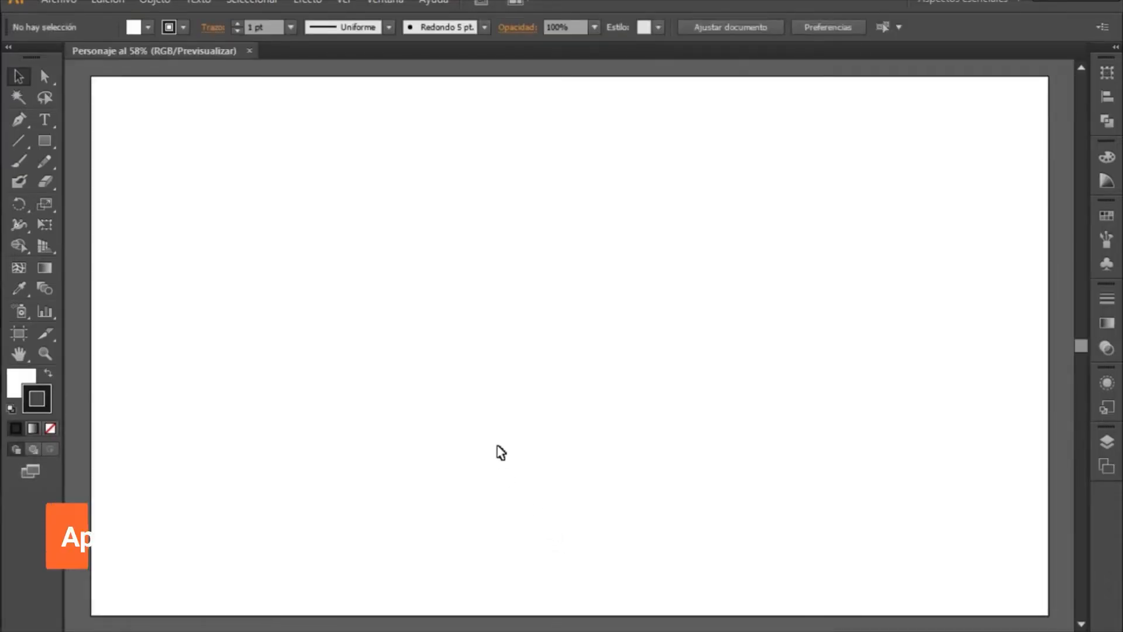
- Place the Personaje - Foto image from the VideoTutorial_ folder in Windows Explorer onto the left part of the Illustrator artboard
key("z")
left_click(513, 441, "alt")
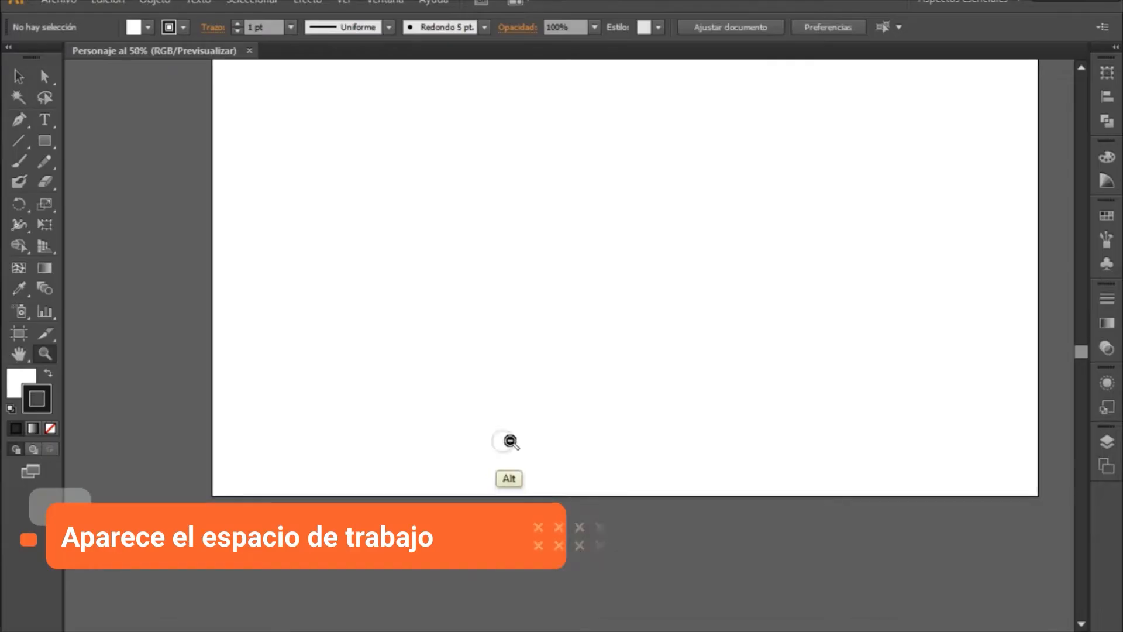
left_click_drag(694, 338, 625, 421)
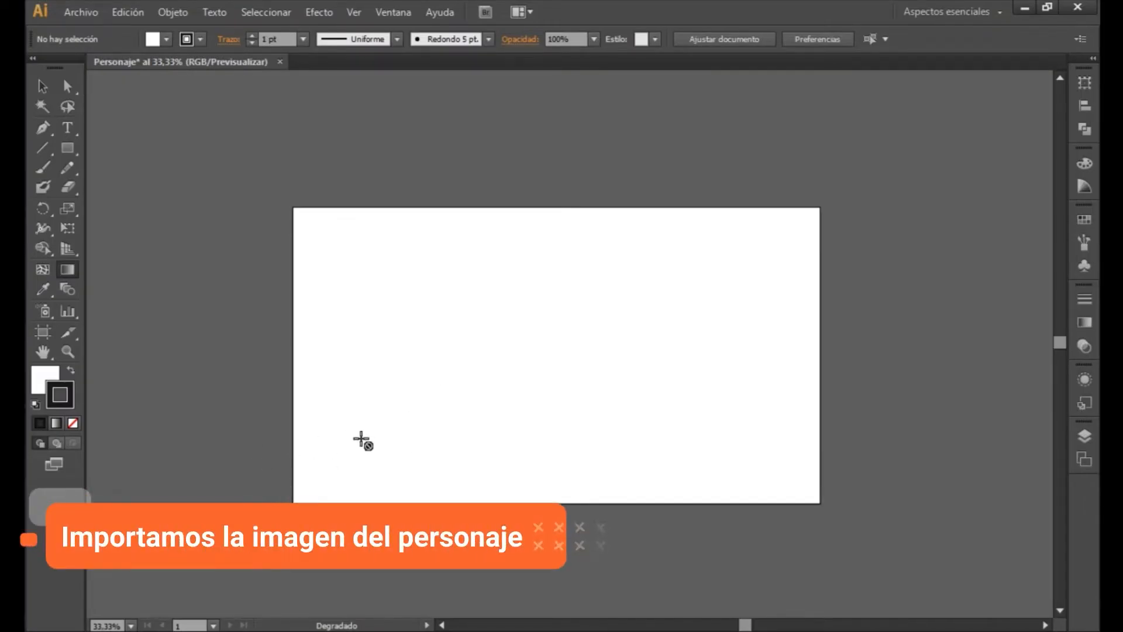
key("alt+Tab")
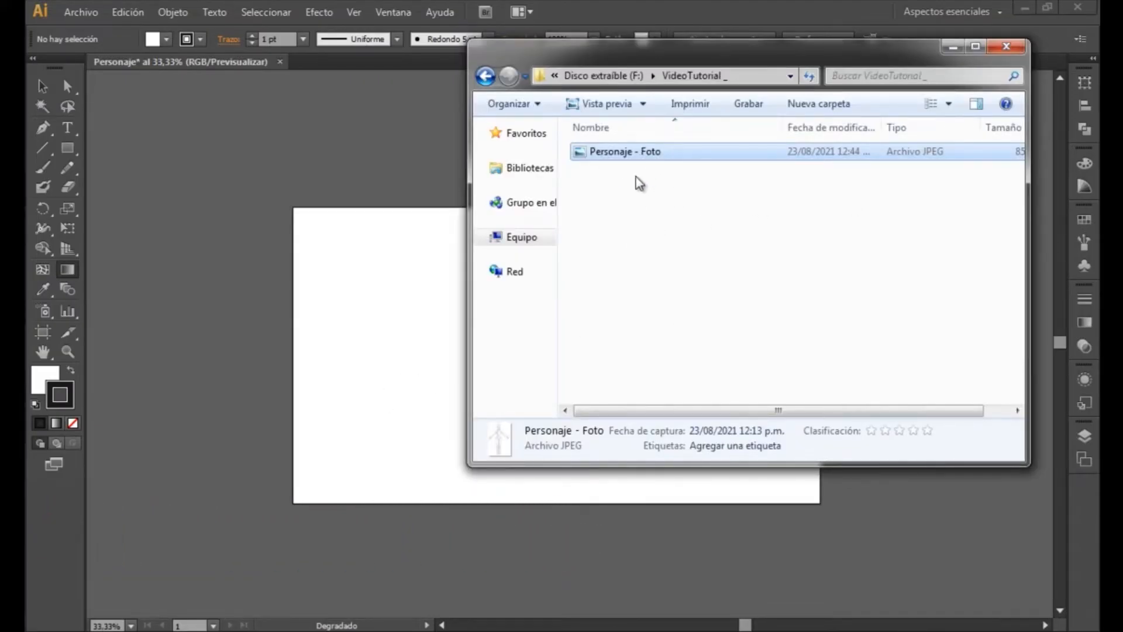
left_click_drag(615, 153, 356, 367)
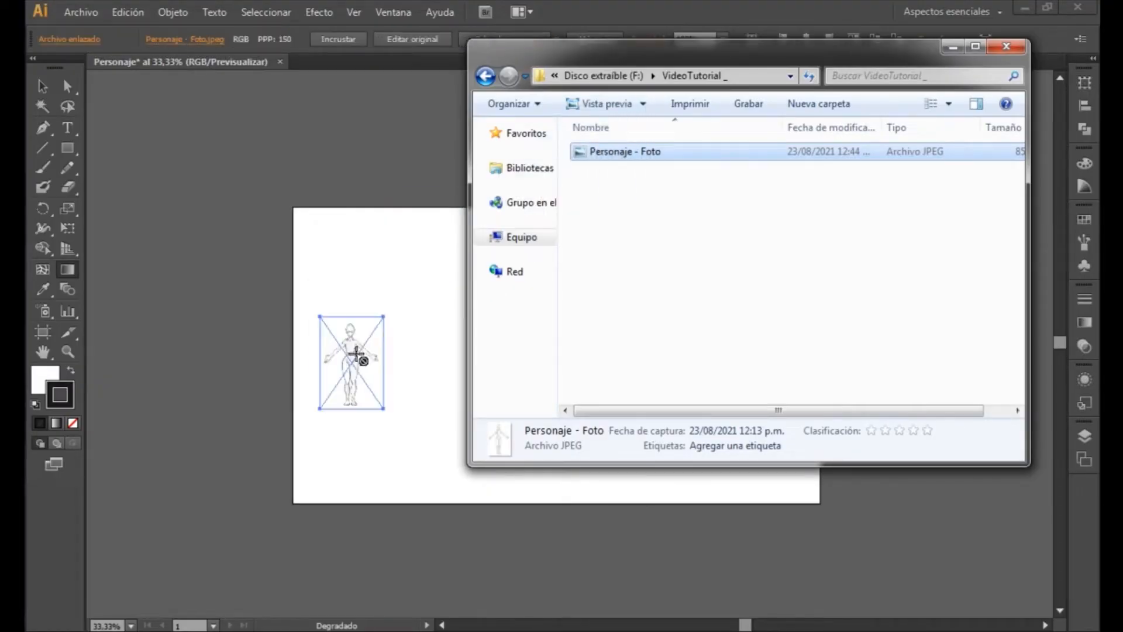
left_click(266, 361)
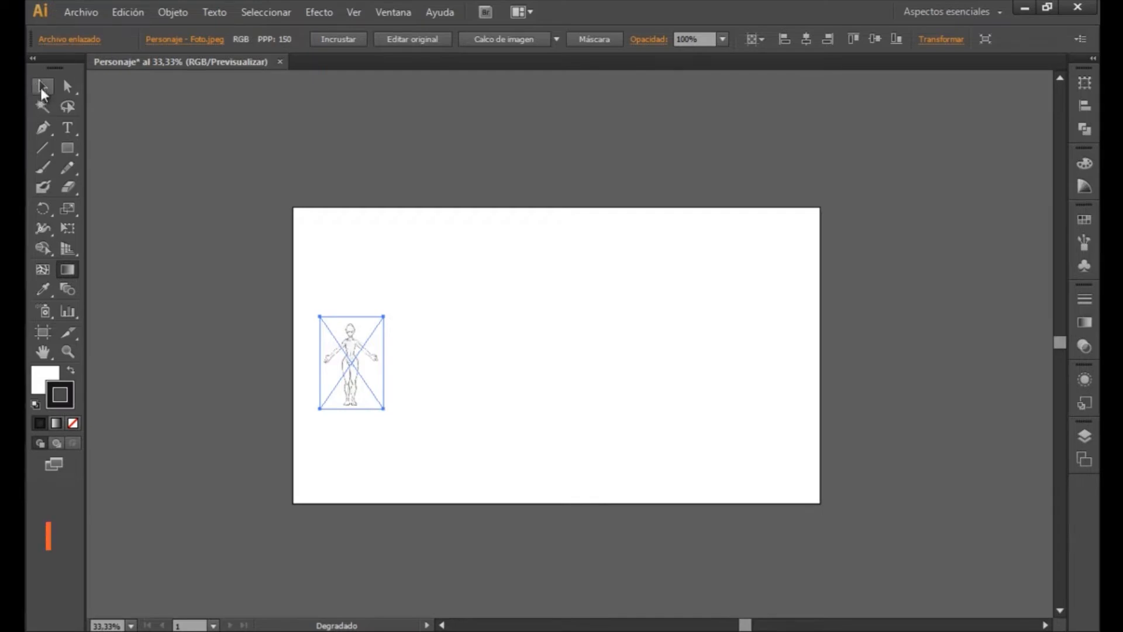
- Move the placed character image toward the artboard's upper-left corner and enlarge it proportionally to well over twice its size
left_click(46, 87)
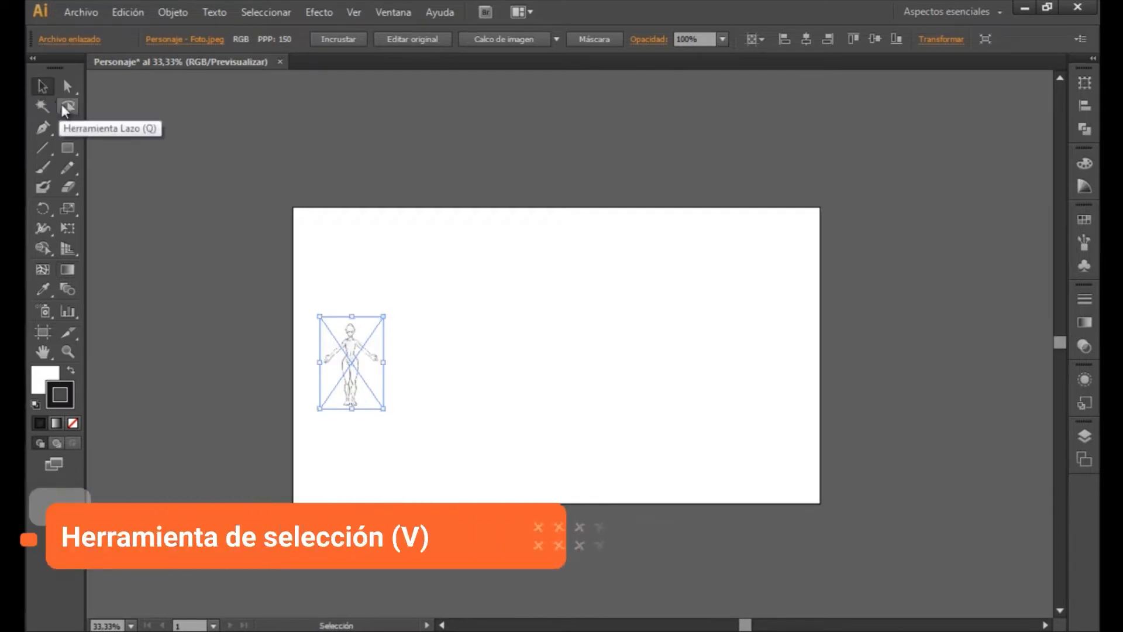
left_click_drag(367, 367, 359, 316)
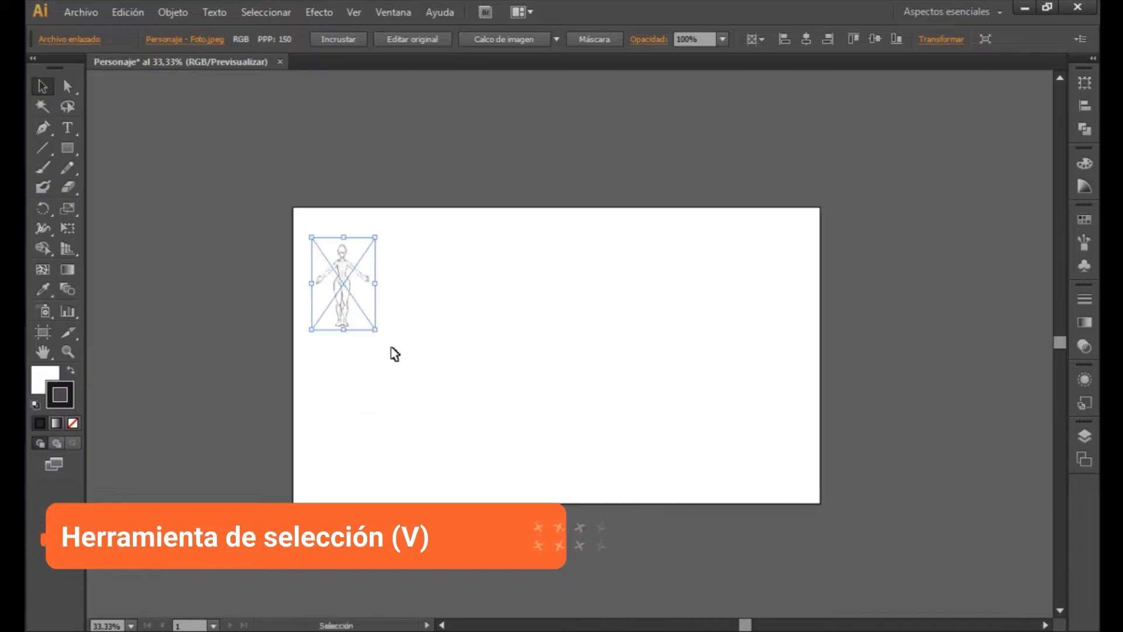
right_click(373, 328)
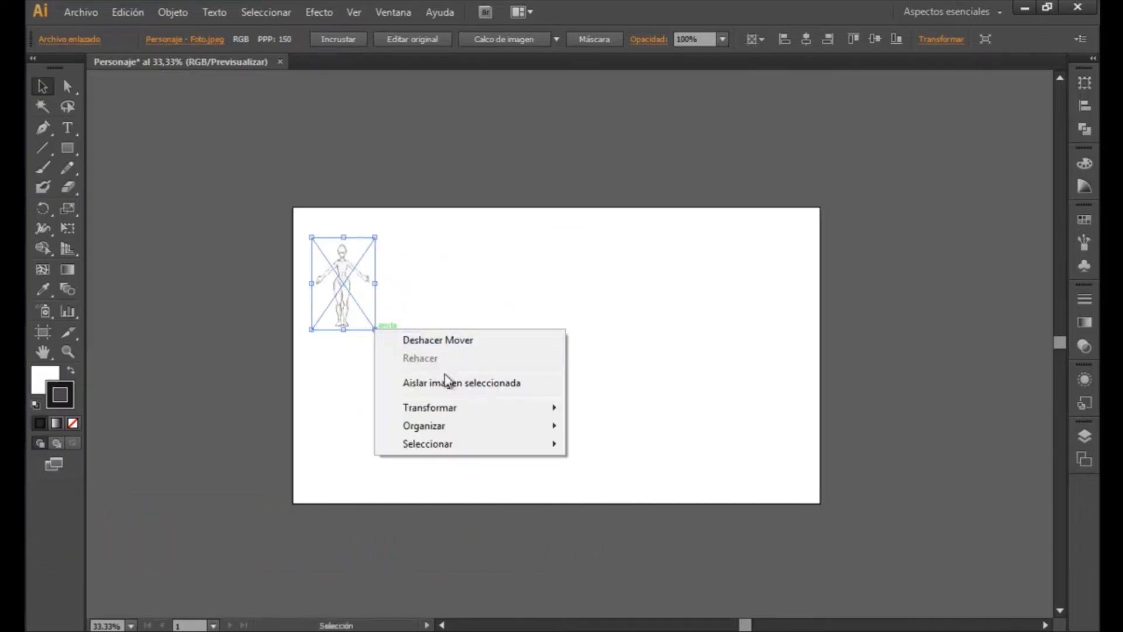
left_click(376, 339)
mouse_move(373, 329)
left_mouse_down()
mouse_move(581, 462)
mouse_move(526, 502)
mouse_move(488, 368)
mouse_move(620, 461)
mouse_move(378, 459)
mouse_move(506, 405)
mouse_move(580, 486)
mouse_move(466, 514)
mouse_move(432, 406)
mouse_move(591, 440)
mouse_move(456, 509)
mouse_move(458, 434)
mouse_move(549, 492)
mouse_move(422, 483)
mouse_move(598, 463)
mouse_move(585, 514)
mouse_move(553, 496)
mouse_move(555, 406)
mouse_move(584, 482)
mouse_move(573, 491)
mouse_move(418, 399)
mouse_move(509, 455)
mouse_move(576, 518)
mouse_move(451, 459)
mouse_move(556, 514)
mouse_move(472, 476)
mouse_move(584, 527)
mouse_move(471, 494)
mouse_move(586, 558)
left_mouse_up()
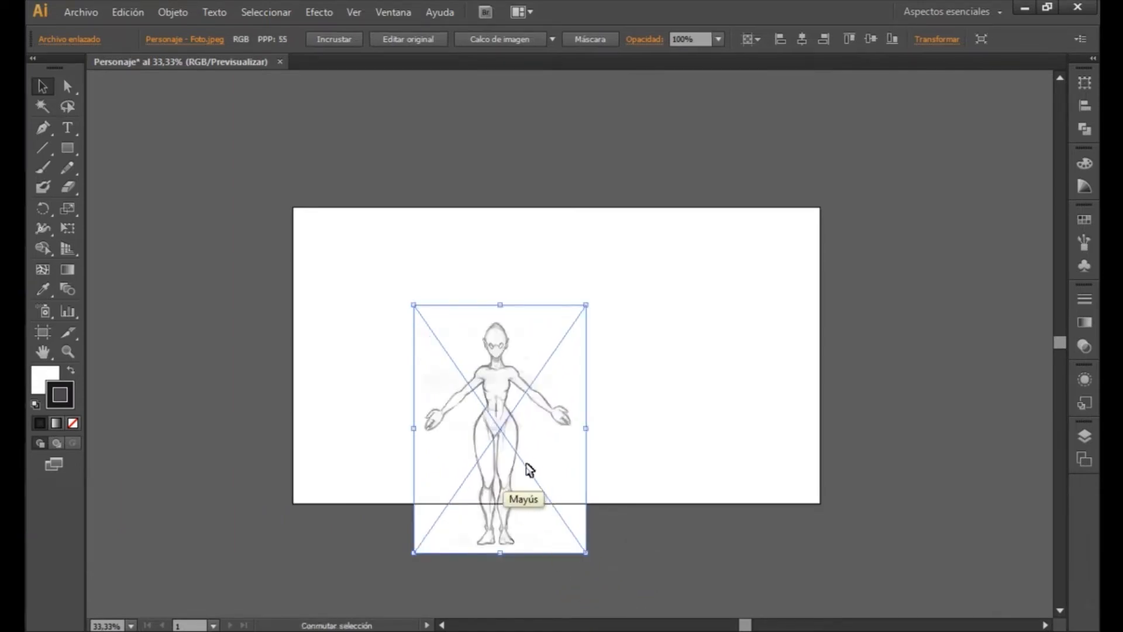
- Move the enlarged character image up and across so it fits inside the left half of the artboard
mouse_move(547, 472)
left_mouse_down()
mouse_move(577, 393)
mouse_move(612, 394)
mouse_move(507, 391)
left_mouse_up()
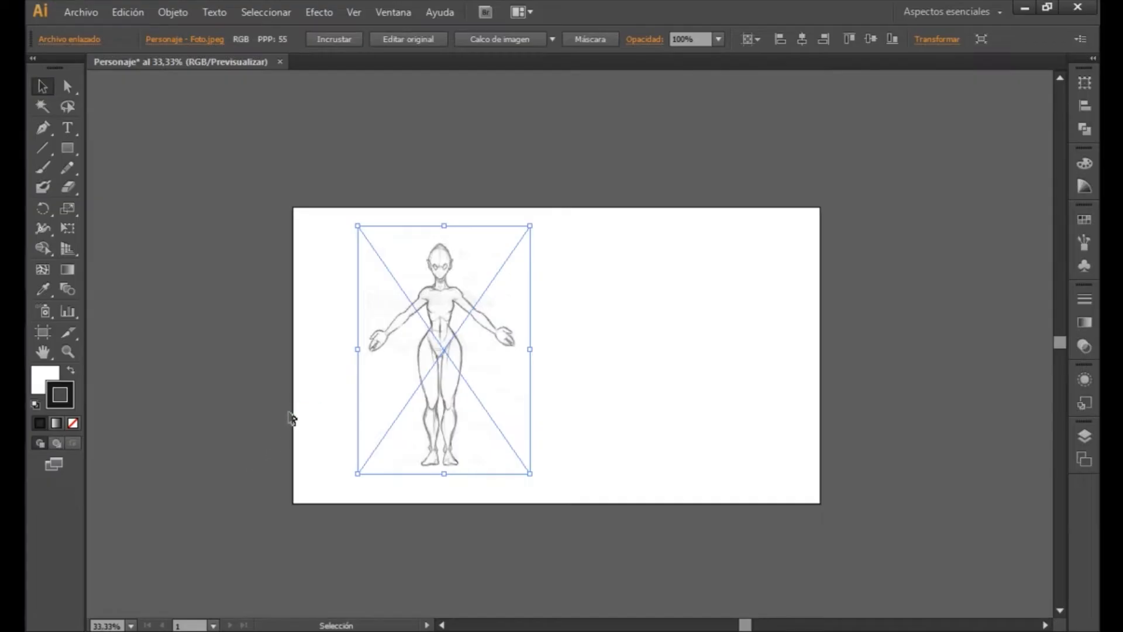
left_click_drag(488, 391, 459, 387)
left_click_drag(455, 388, 455, 388)
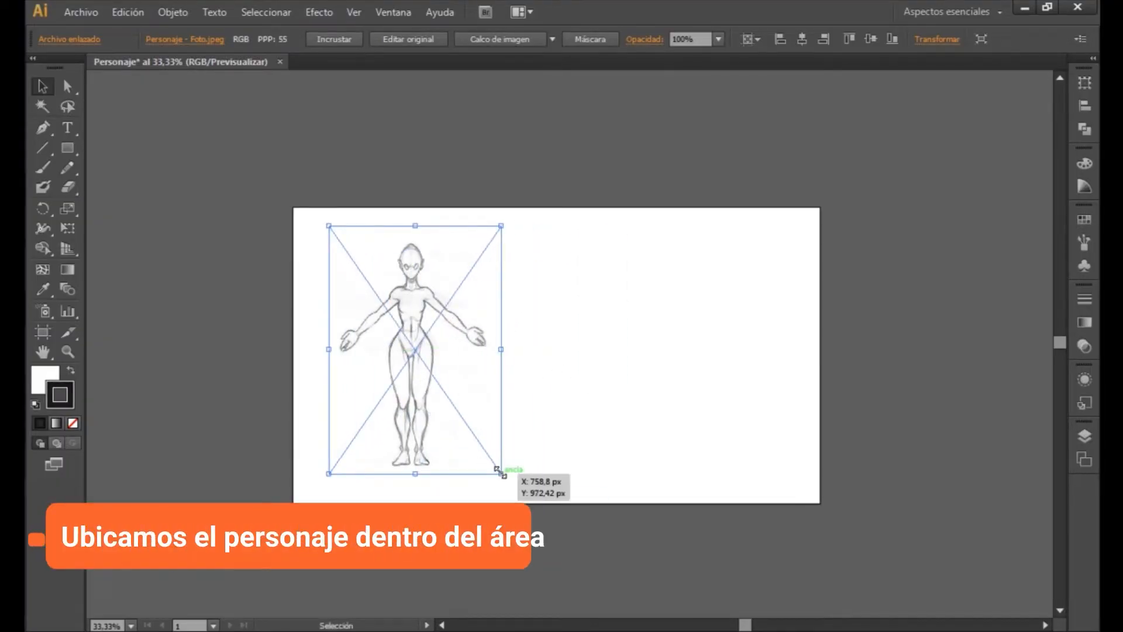
- Enlarge the character image slightly to nearly fill the artboard's height and position it near the artboard's left edge
left_click(512, 483)
left_click(502, 471)
left_click_drag(501, 474, 531, 492)
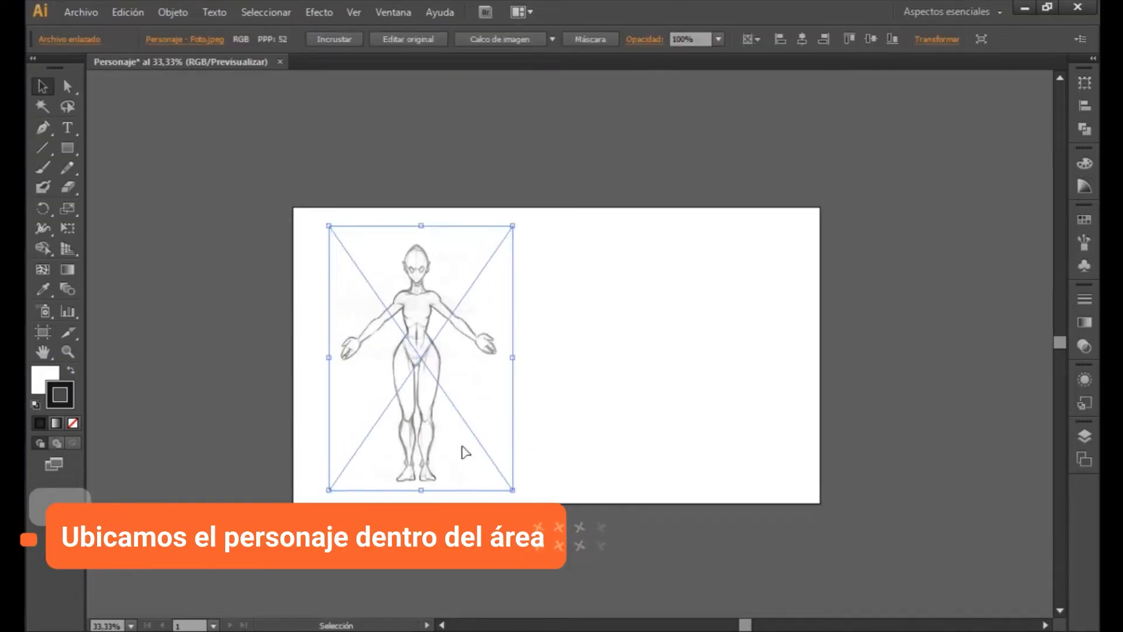
left_click_drag(462, 454, 621, 412)
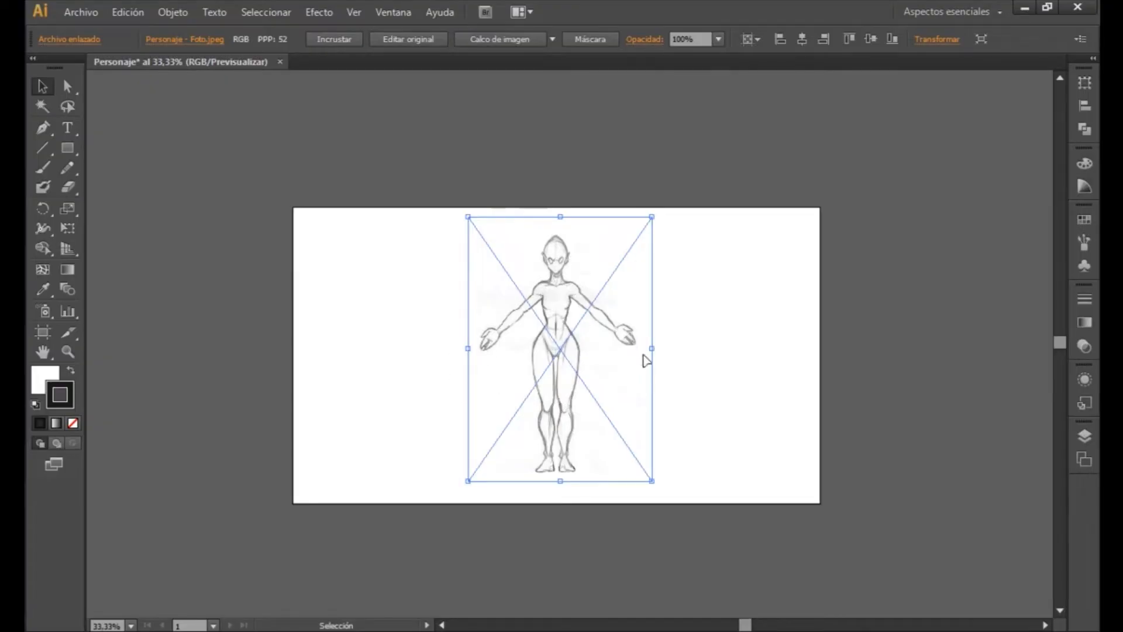
mouse_move(599, 358)
left_mouse_down()
mouse_move(508, 369)
mouse_move(564, 358)
mouse_move(454, 359)
left_mouse_up()
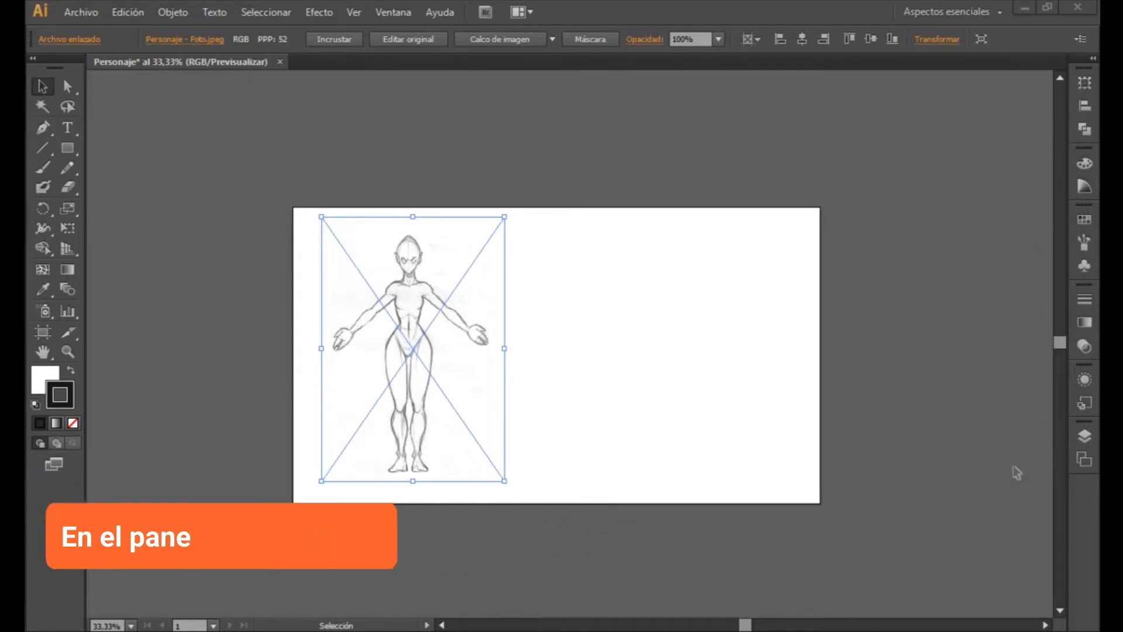
- Examine the document's layer list and artboard list, finishing with the layers displayed
left_click(1084, 437)
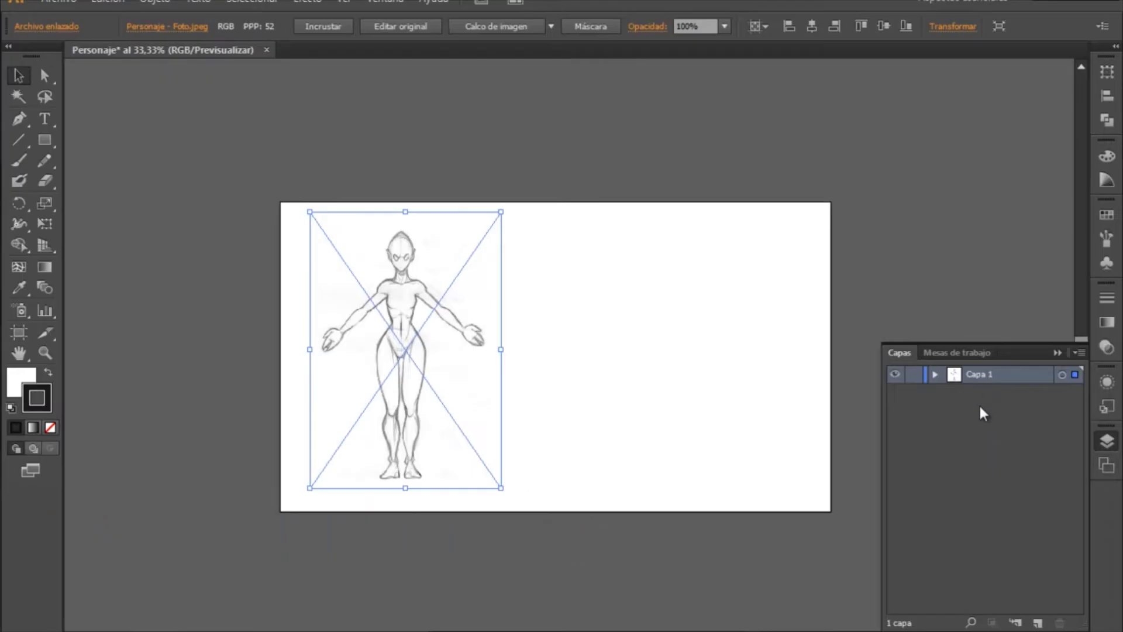
left_click(958, 352)
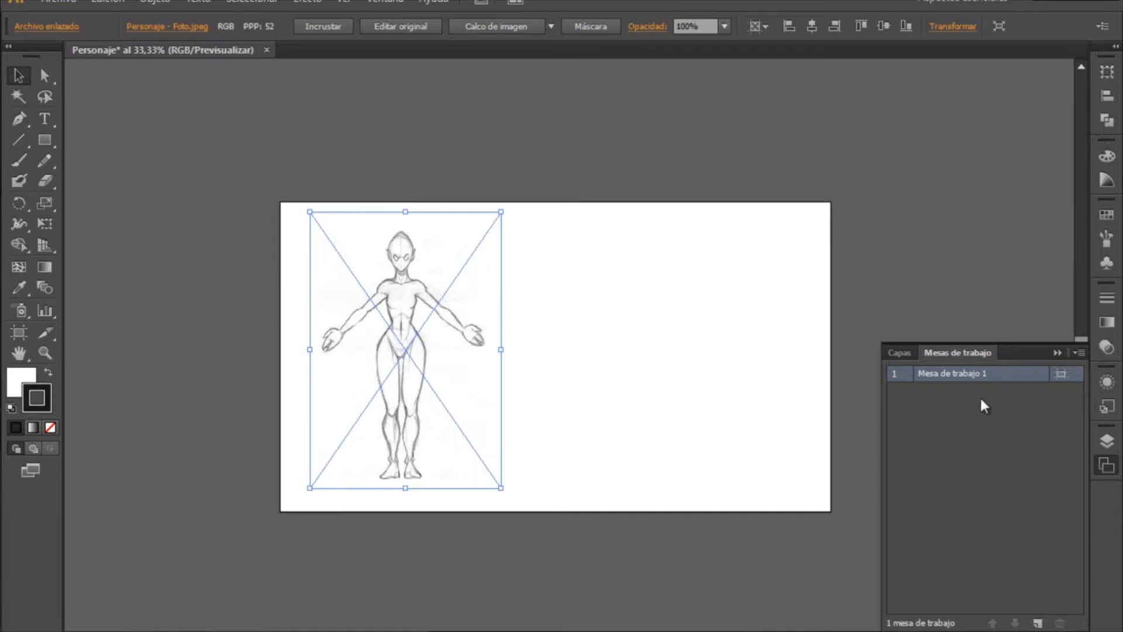
left_click(900, 353)
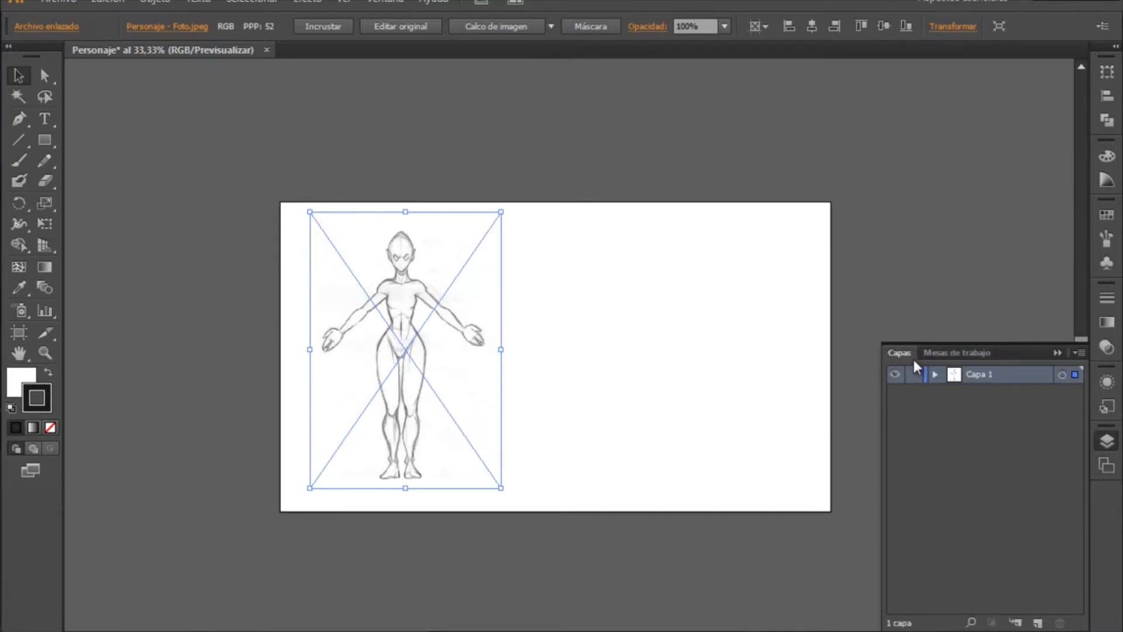
left_click(1107, 464)
left_click(1106, 442)
left_click(1106, 465)
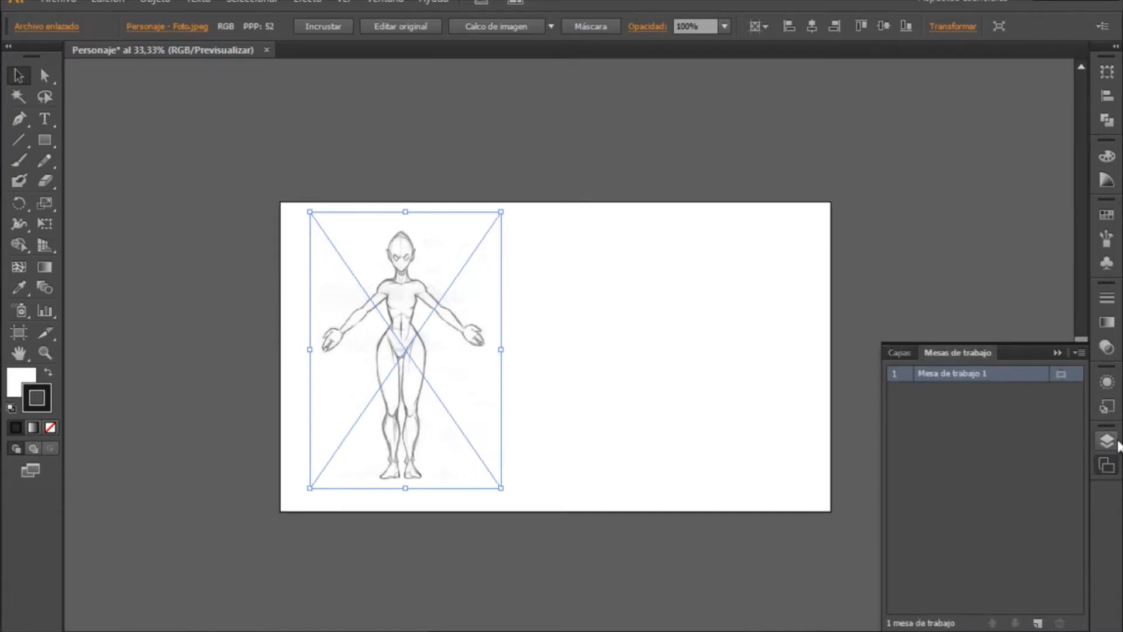
left_click(900, 354)
left_click(935, 355)
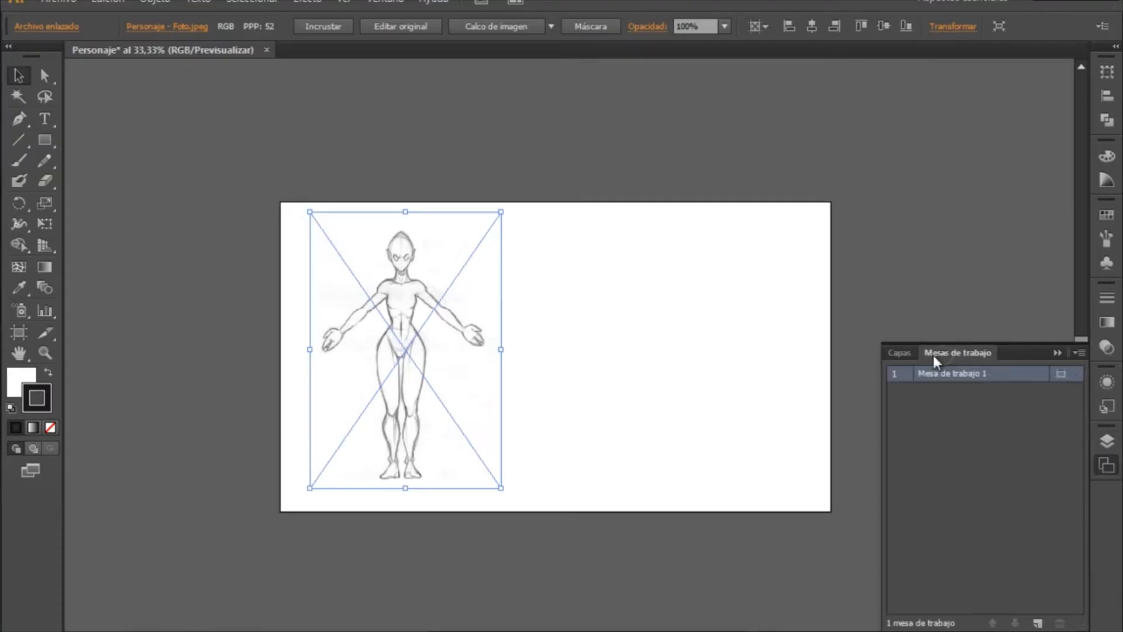
left_click(900, 354)
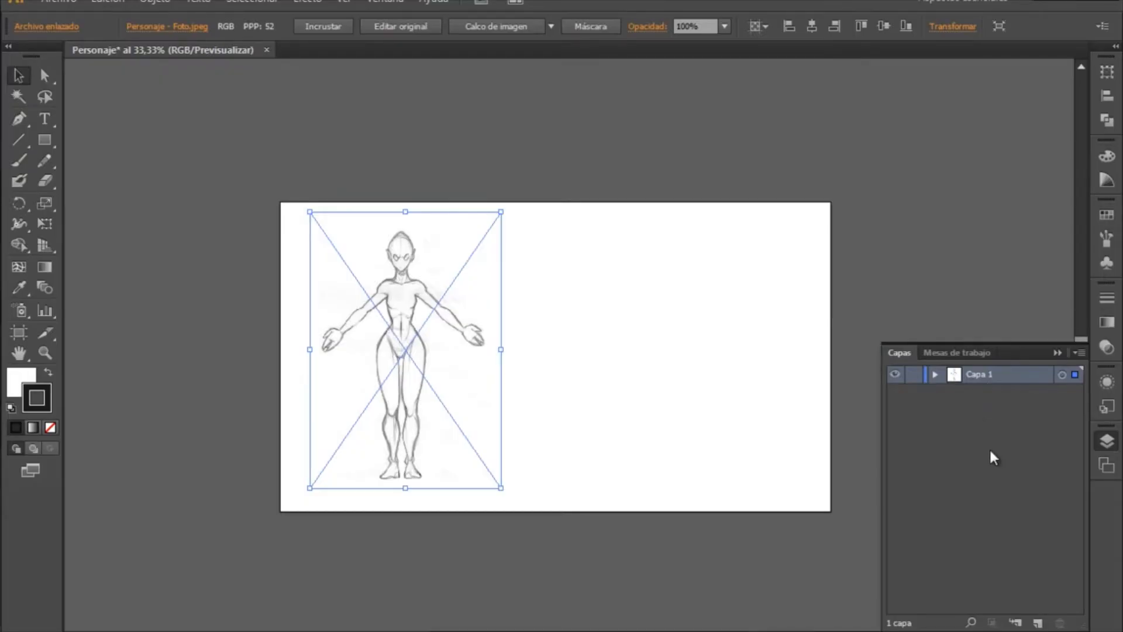
- Turn Capa 1 into a template layer with its images dimmed to 50%
double_click(1017, 379)
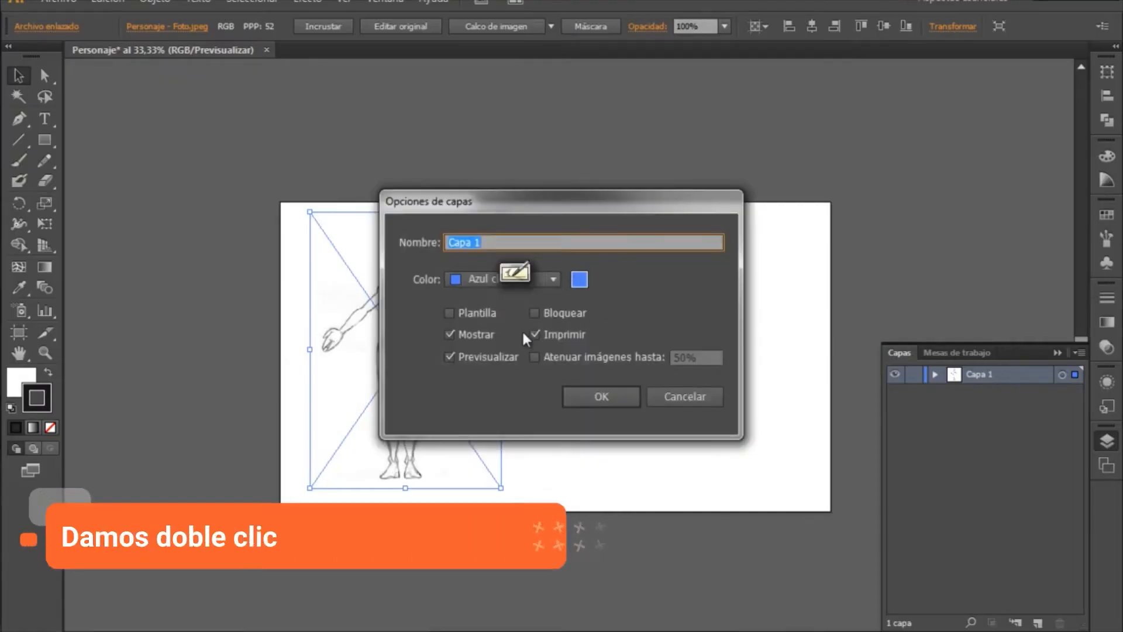
left_click(450, 313)
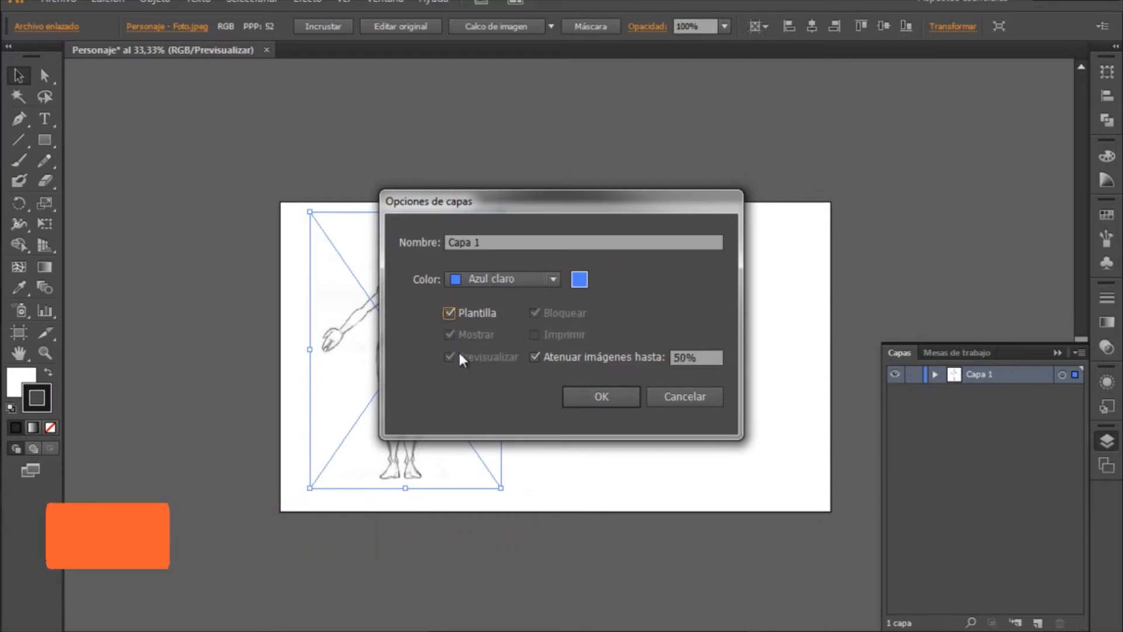
mouse_move(568, 207)
left_mouse_down()
mouse_move(714, 198)
mouse_move(796, 124)
left_mouse_up()
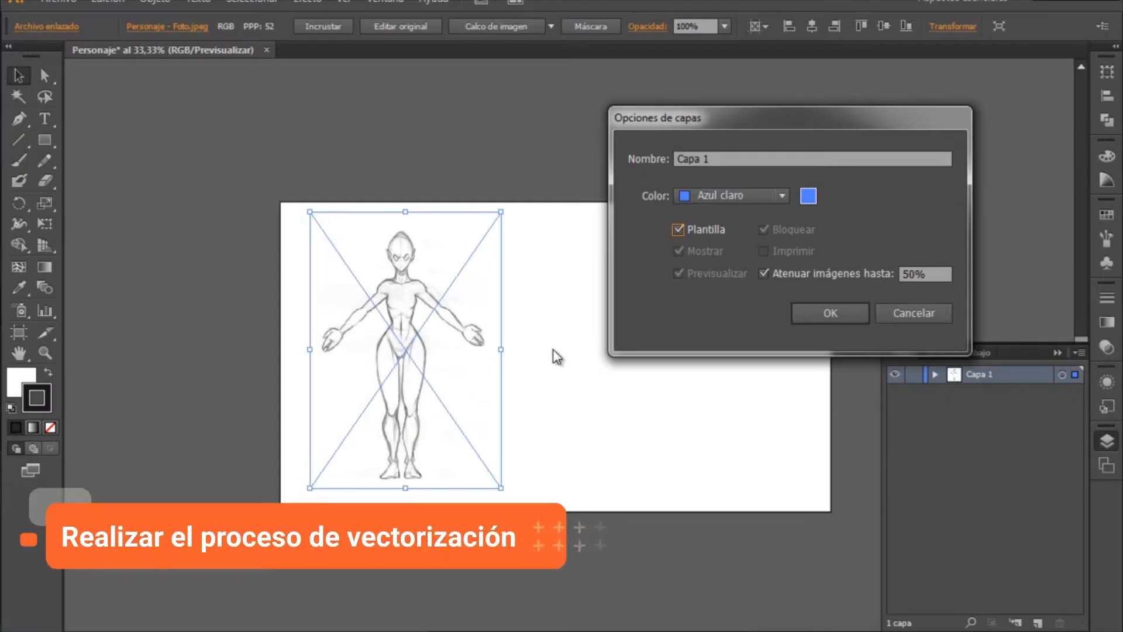
left_click(835, 315)
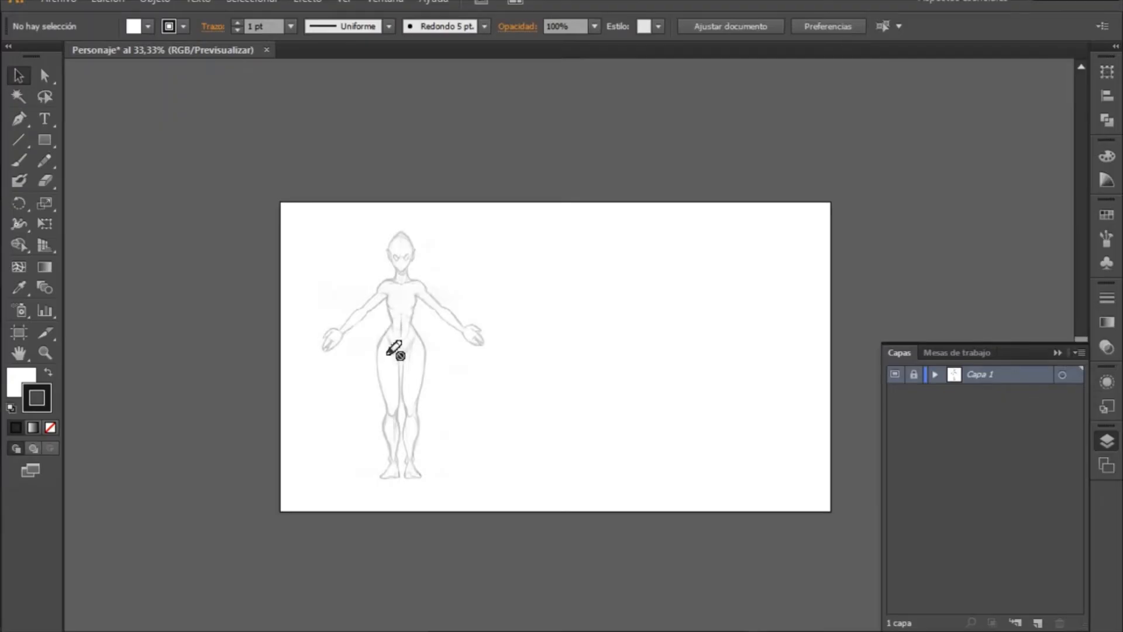
- Examine the dimmed sketch up close, covering the whole figure, head, legs, feet and one hand
left_click(45, 354)
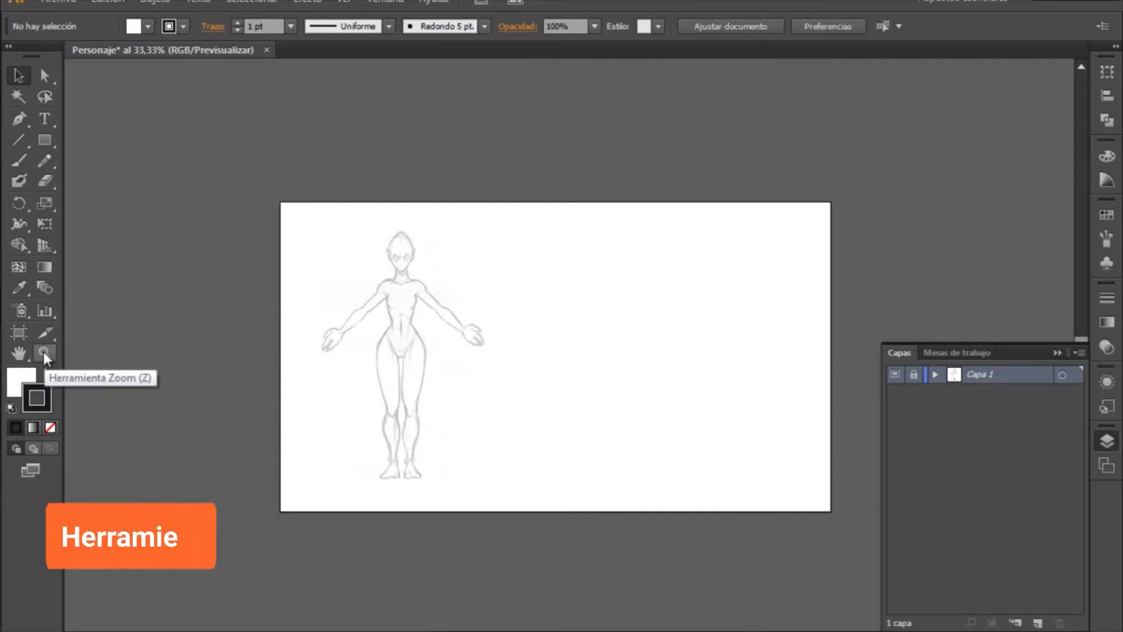
left_click_drag(291, 217, 533, 498)
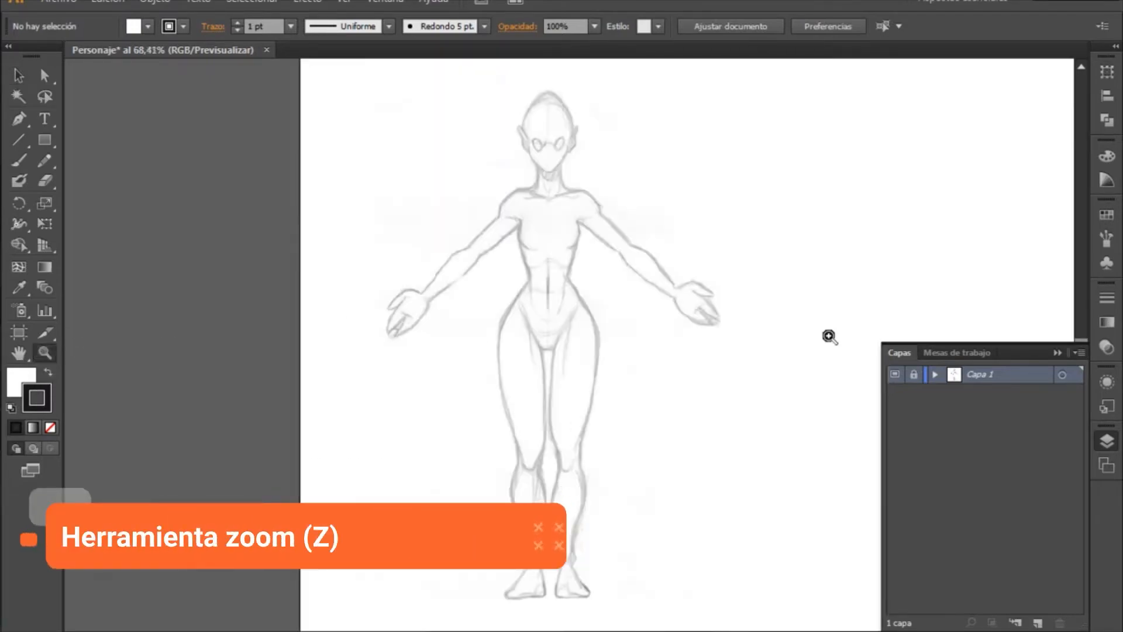
left_click_drag(753, 321, 531, 302)
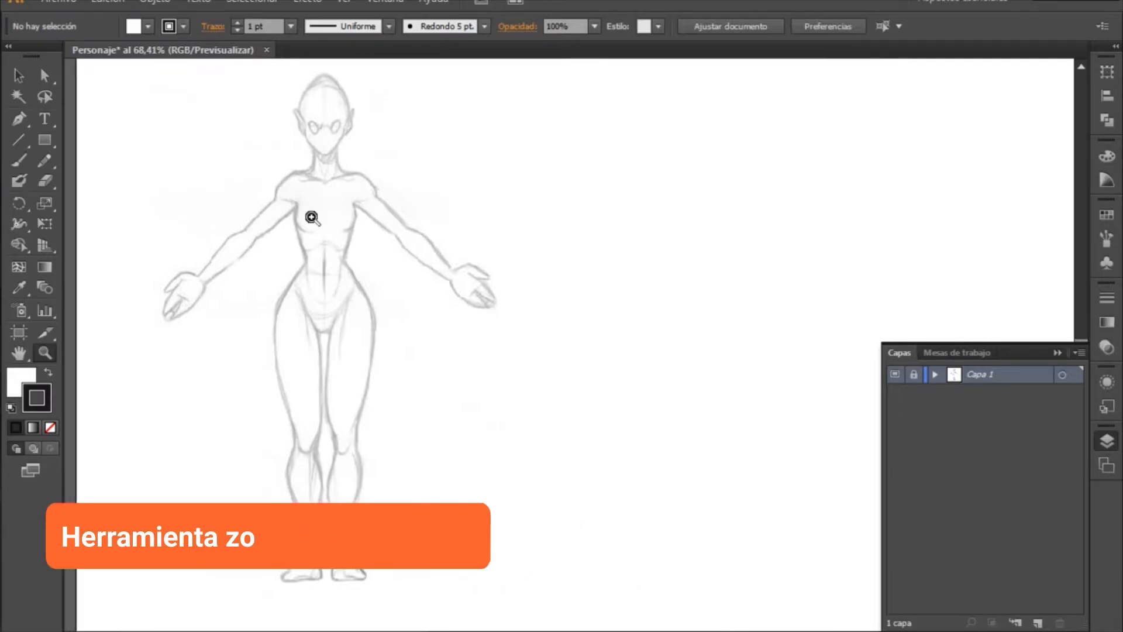
left_click_drag(263, 103, 452, 175)
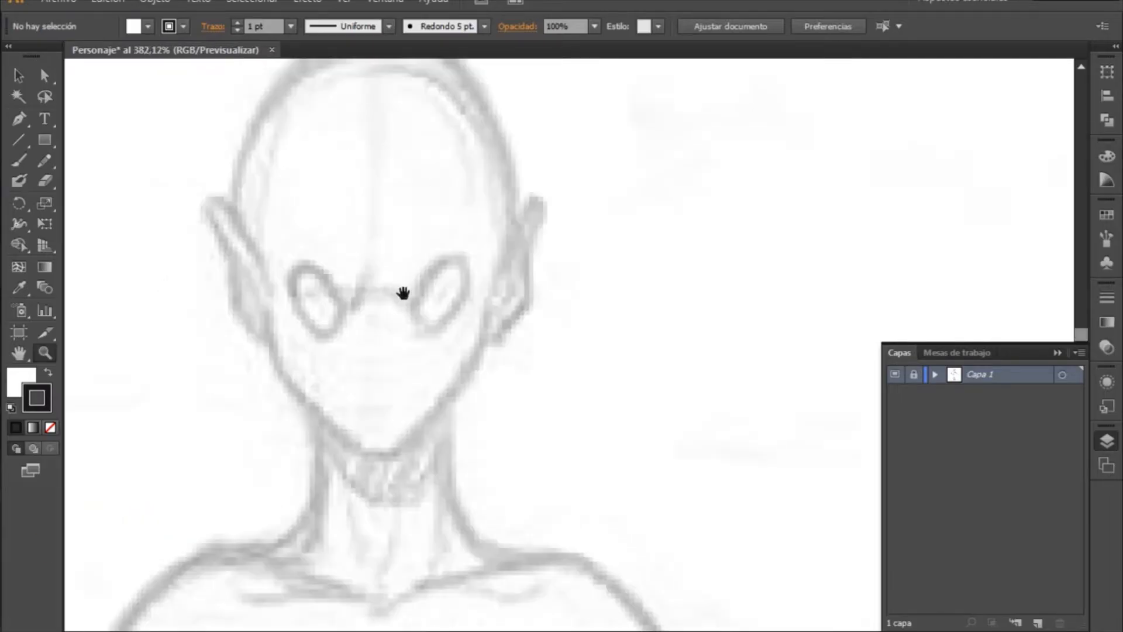
mouse_move(401, 291)
left_mouse_down()
mouse_move(493, 396)
mouse_move(388, 434)
mouse_move(439, 393)
mouse_move(591, 334)
mouse_move(466, 423)
mouse_move(472, 357)
mouse_move(554, 296)
mouse_move(561, 248)
mouse_move(447, 339)
mouse_move(374, 261)
mouse_move(388, 323)
mouse_move(734, 381)
mouse_move(705, 379)
mouse_move(665, 308)
mouse_move(746, 243)
mouse_move(419, 359)
mouse_move(534, 393)
mouse_move(414, 371)
mouse_move(268, 399)
mouse_move(296, 432)
mouse_move(326, 438)
mouse_move(359, 371)
mouse_move(350, 363)
left_mouse_up()
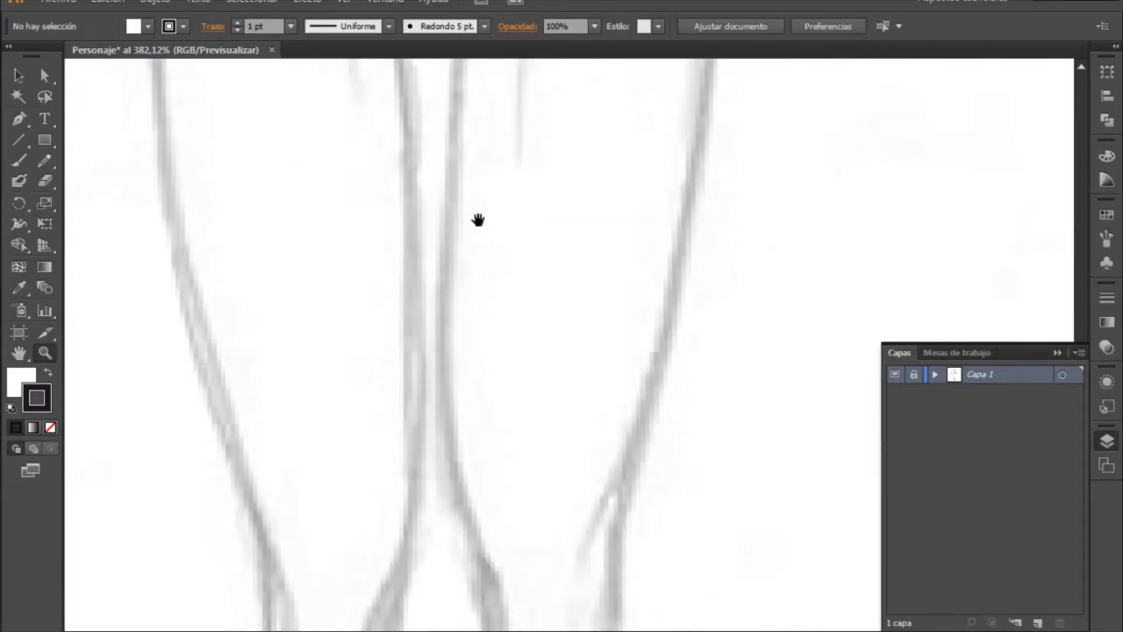
mouse_move(476, 218)
left_mouse_down()
mouse_move(617, 308)
mouse_move(546, 393)
mouse_move(315, 228)
mouse_move(476, 424)
mouse_move(361, 422)
mouse_move(496, 263)
mouse_move(326, 439)
mouse_move(431, 303)
mouse_move(459, 441)
left_mouse_up()
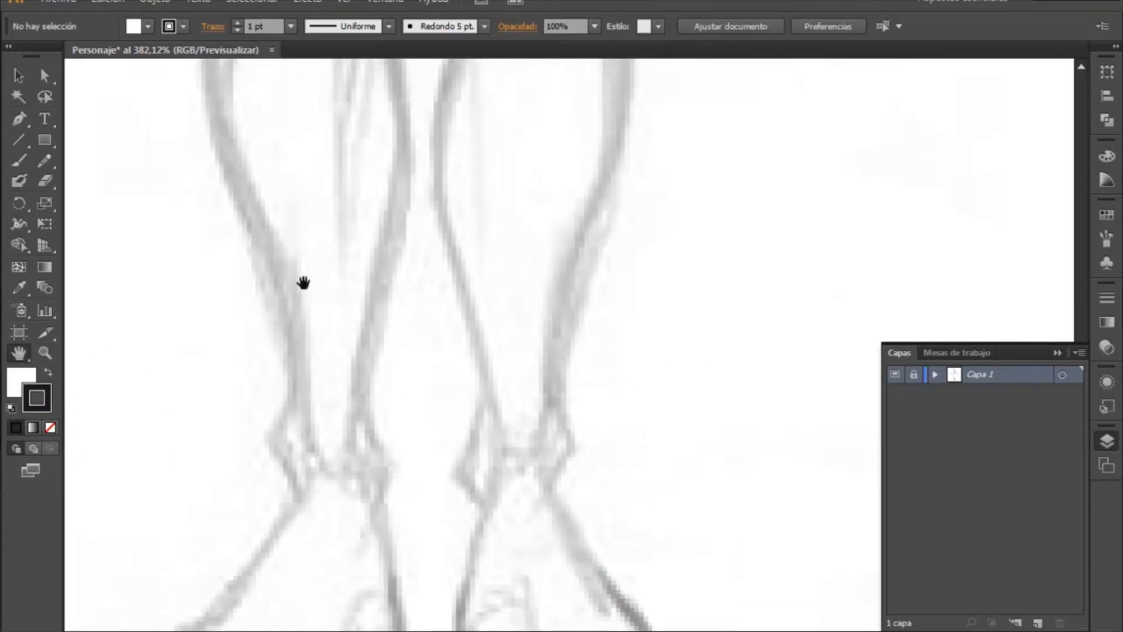
mouse_move(304, 283)
left_mouse_down()
mouse_move(328, 396)
mouse_move(569, 373)
mouse_move(624, 306)
mouse_move(572, 324)
mouse_move(696, 415)
mouse_move(790, 176)
mouse_move(720, 442)
mouse_move(444, 306)
mouse_move(543, 309)
mouse_move(321, 328)
mouse_move(328, 335)
left_mouse_up()
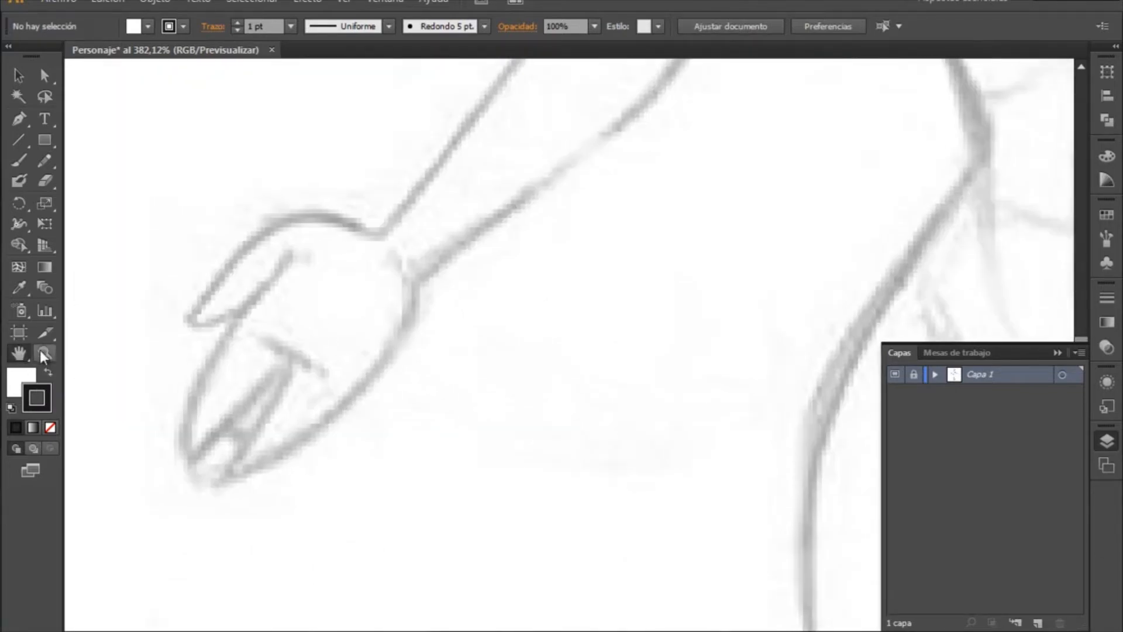
left_click(44, 353)
key("space")
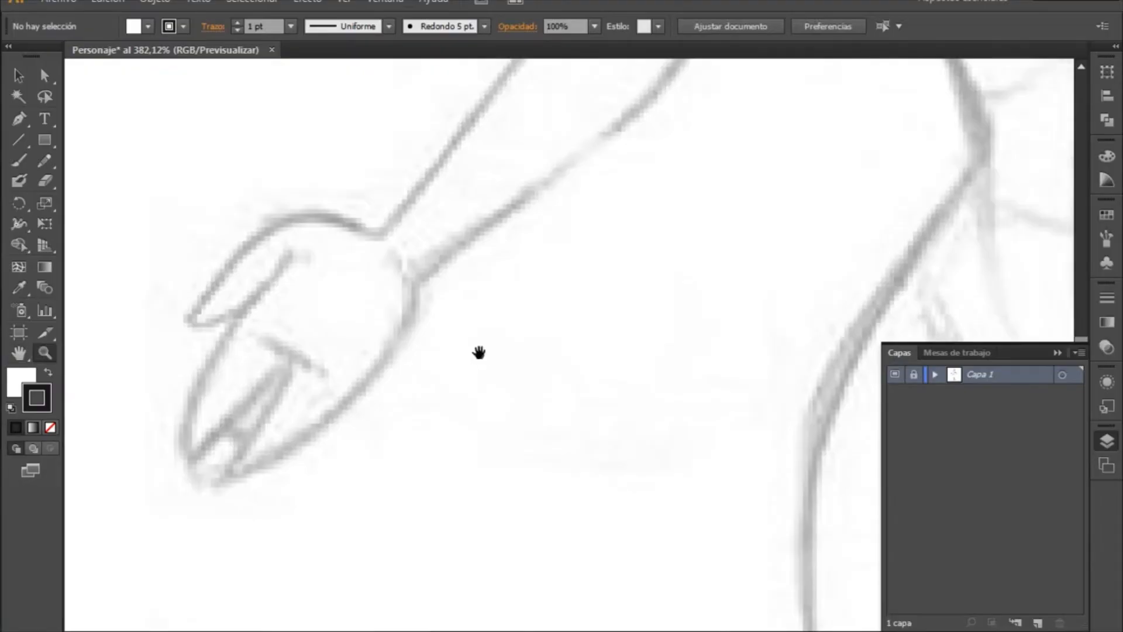
mouse_move(512, 245)
left_mouse_down()
mouse_move(497, 268)
mouse_move(747, 183)
mouse_move(469, 377)
mouse_move(602, 218)
mouse_move(602, 297)
mouse_move(672, 283)
mouse_move(690, 258)
mouse_move(732, 342)
mouse_move(862, 228)
mouse_move(451, 291)
mouse_move(614, 376)
mouse_move(451, 282)
mouse_move(552, 422)
mouse_move(444, 359)
mouse_move(306, 218)
mouse_move(386, 271)
mouse_move(353, 419)
mouse_move(376, 299)
mouse_move(404, 374)
mouse_move(526, 473)
mouse_move(484, 349)
mouse_move(401, 233)
left_mouse_up()
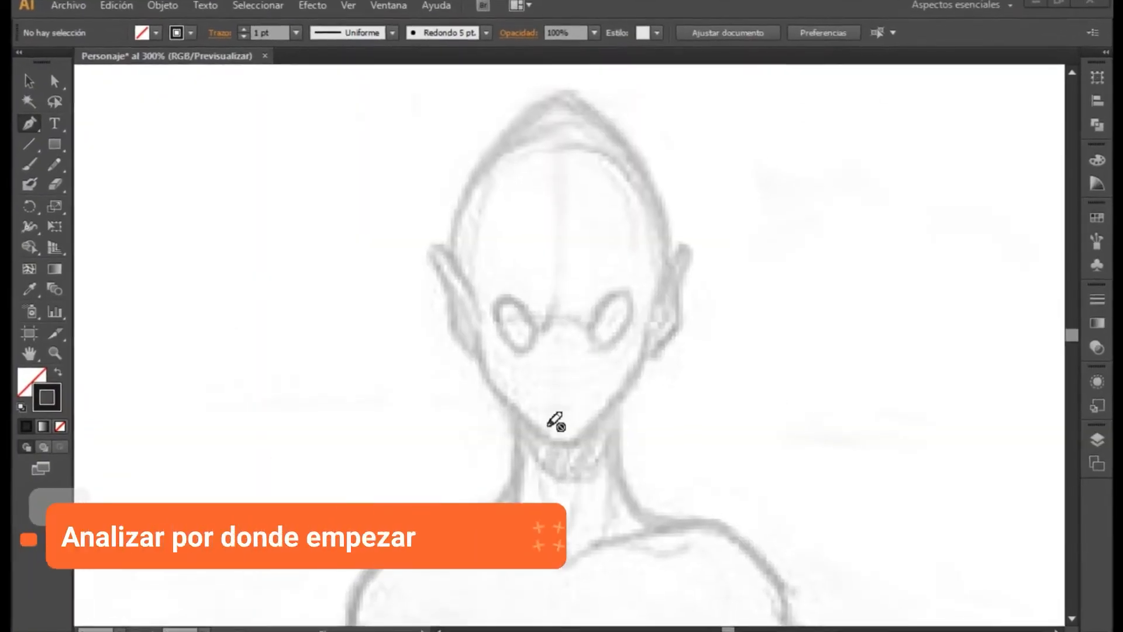
- Inspect the sketch's head, neck, torso and arm outlines to decide where to begin tracing
key("space")
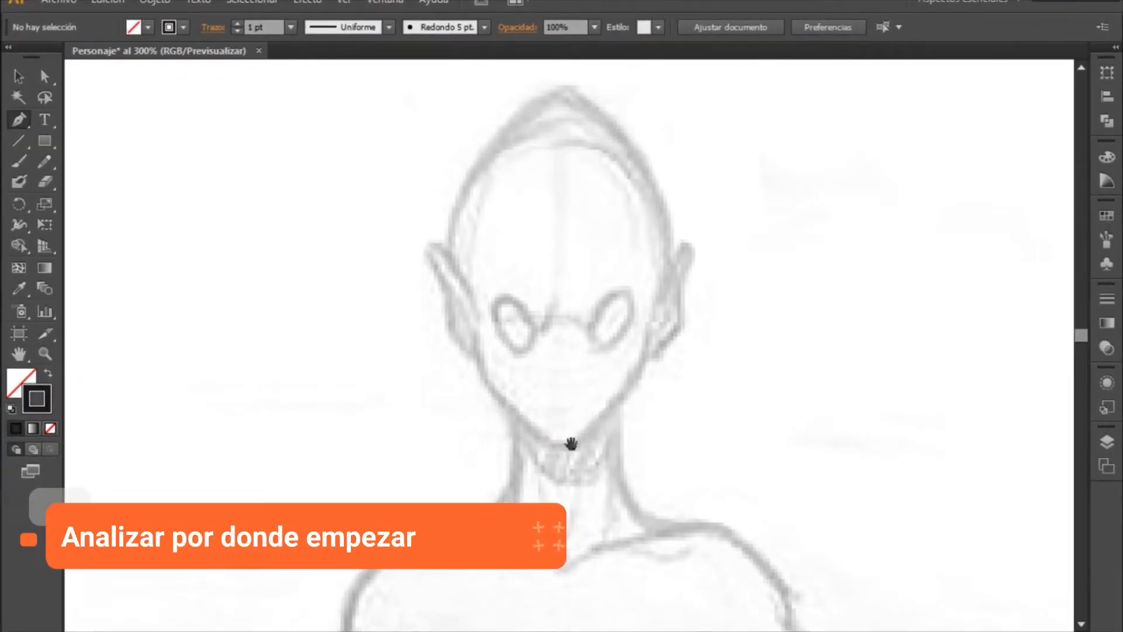
left_click_drag(569, 445, 708, 236)
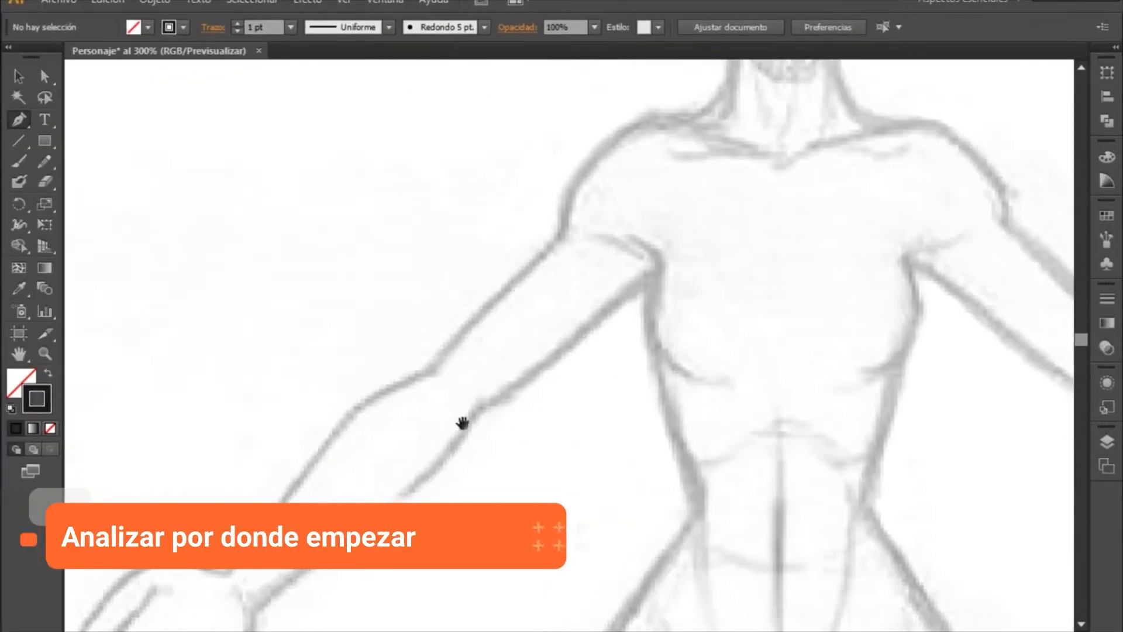
left_click_drag(459, 425, 748, 248)
left_click_drag(591, 428, 416, 356)
left_click_drag(736, 235, 649, 396)
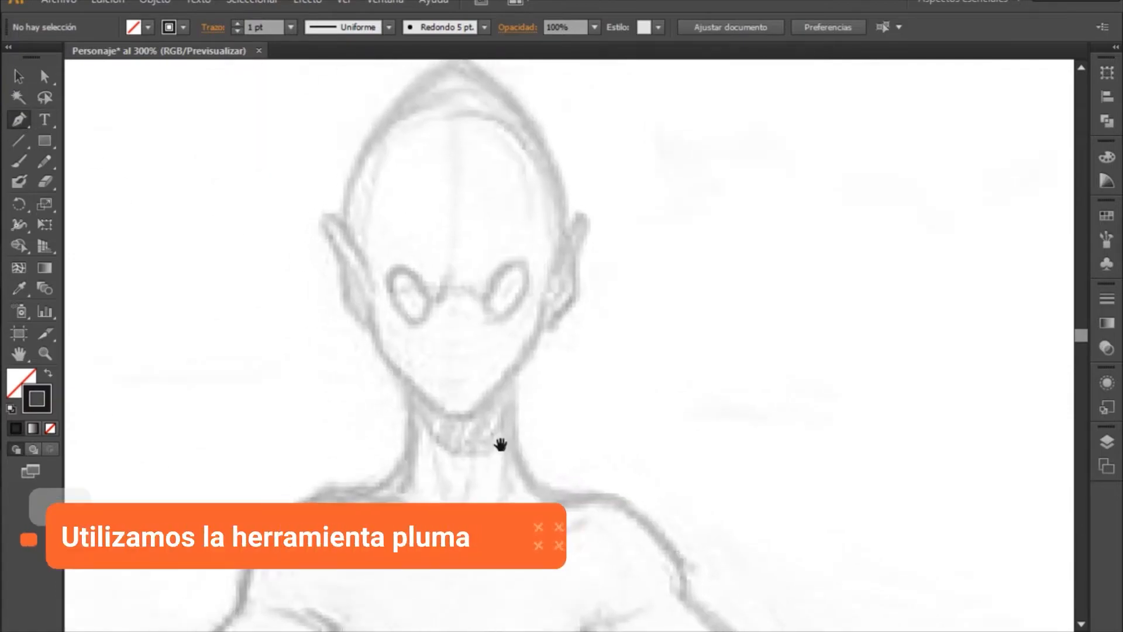
left_click_drag(574, 443, 587, 290)
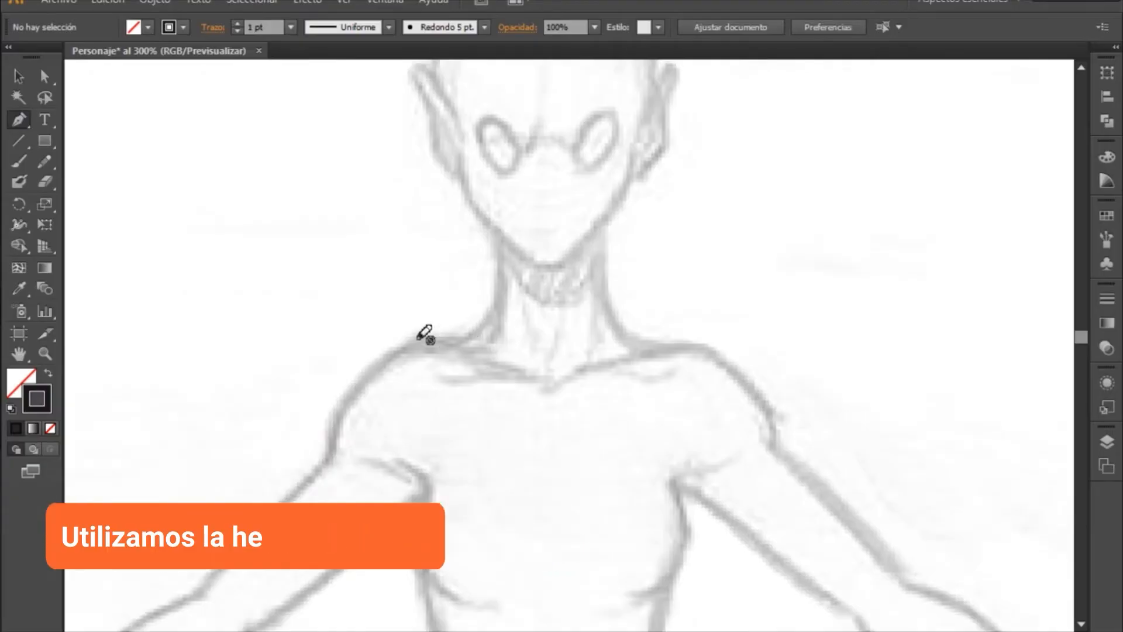
left_click_drag(426, 460, 652, 210)
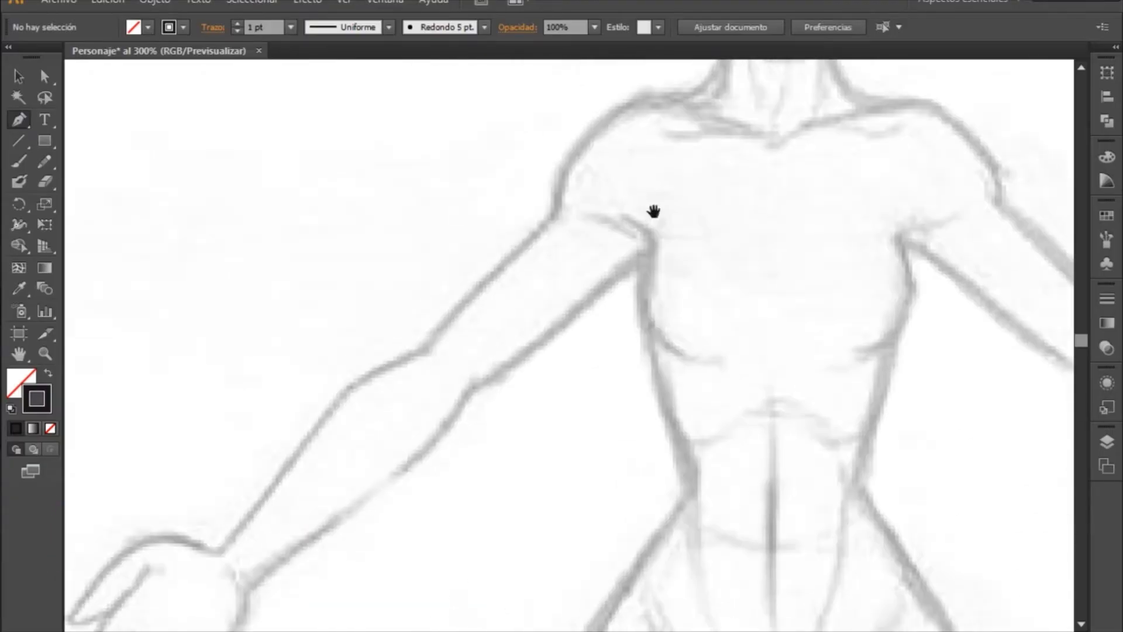
left_click_drag(552, 334, 778, 221)
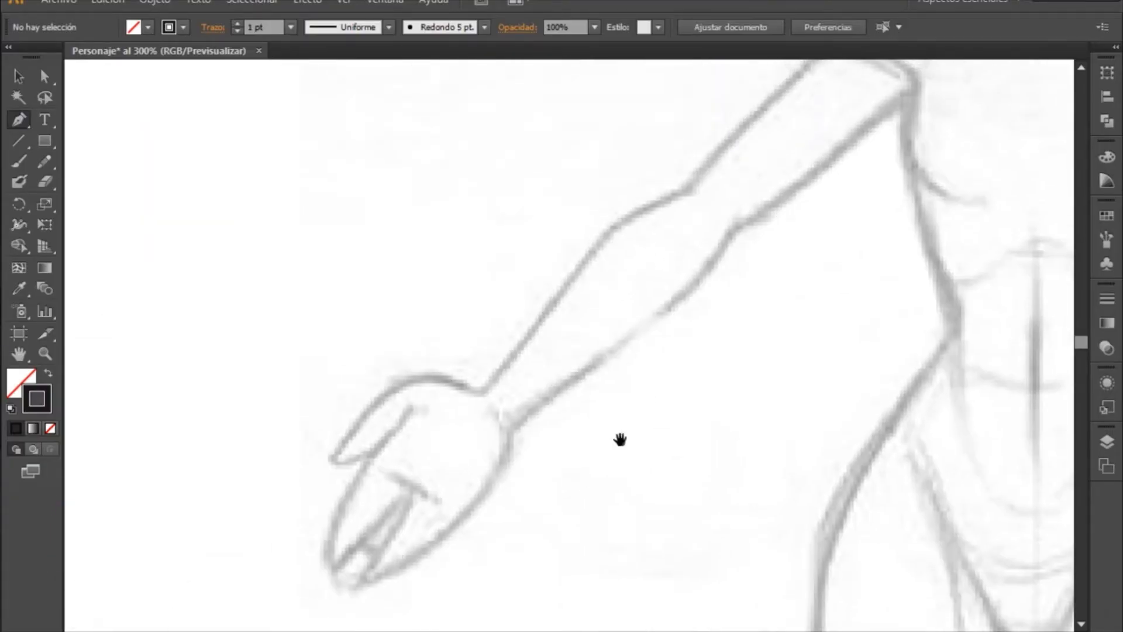
mouse_move(951, 193)
left_mouse_down()
mouse_move(673, 409)
mouse_move(499, 279)
mouse_move(764, 209)
mouse_move(515, 384)
mouse_move(661, 256)
mouse_move(658, 401)
left_mouse_up()
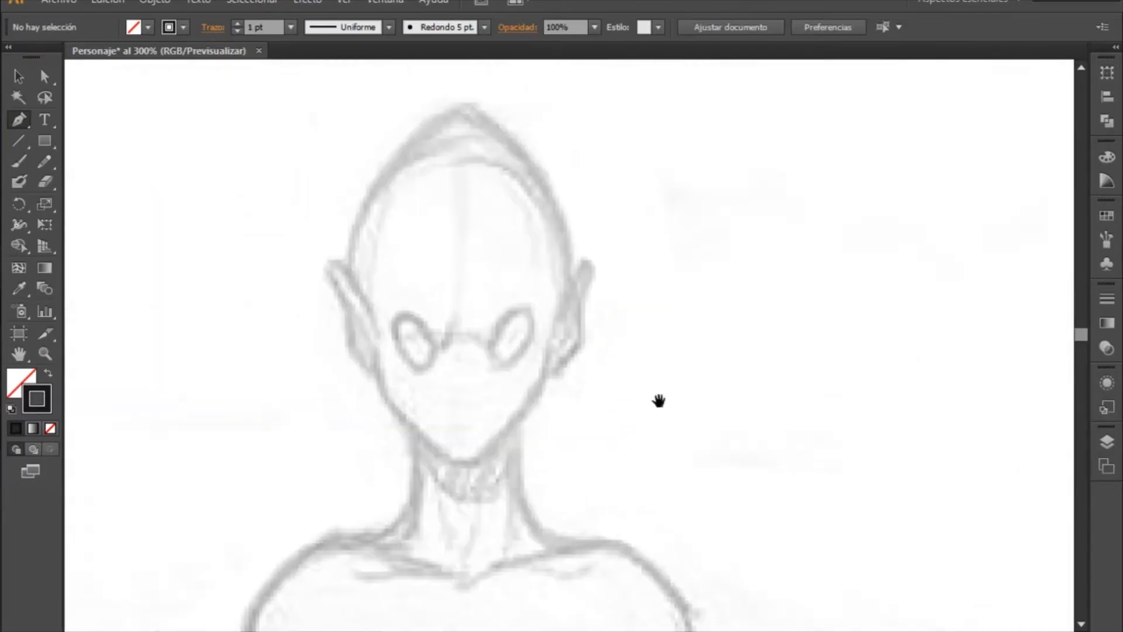
- Choose the Pen tool and add a new layer alongside the Capa 1 template for tracing the character
left_click(21, 120)
left_click(1106, 443)
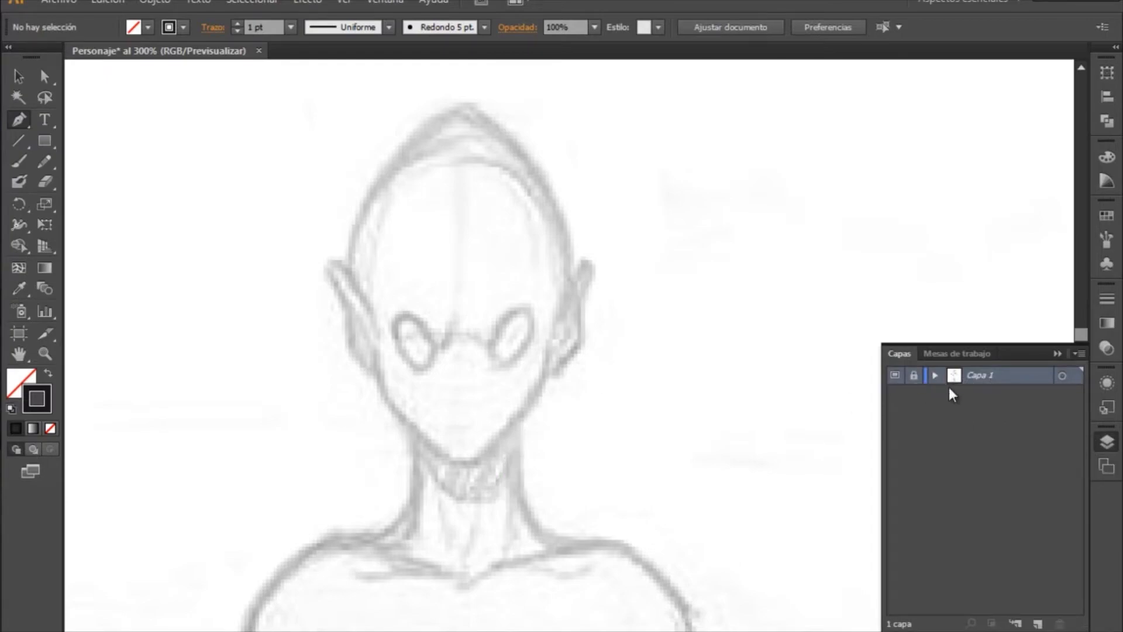
key("space")
left_click_drag(579, 450, 550, 298)
left_click_drag(440, 466, 705, 380)
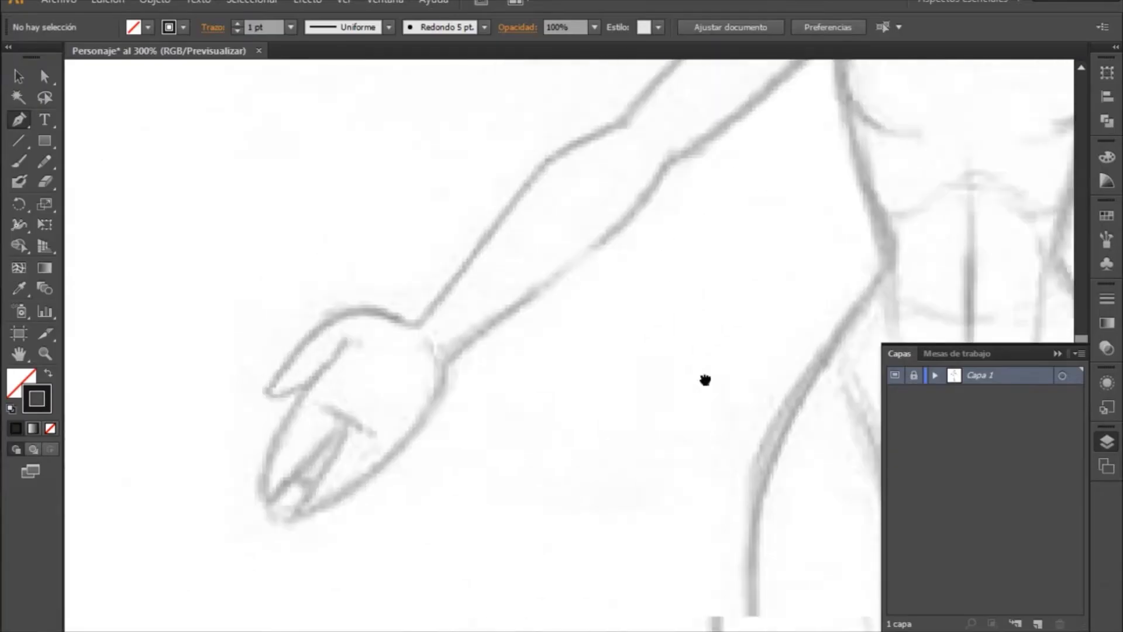
left_click_drag(529, 436, 538, 392)
left_click_drag(589, 448, 438, 337)
left_click_drag(733, 312, 410, 422)
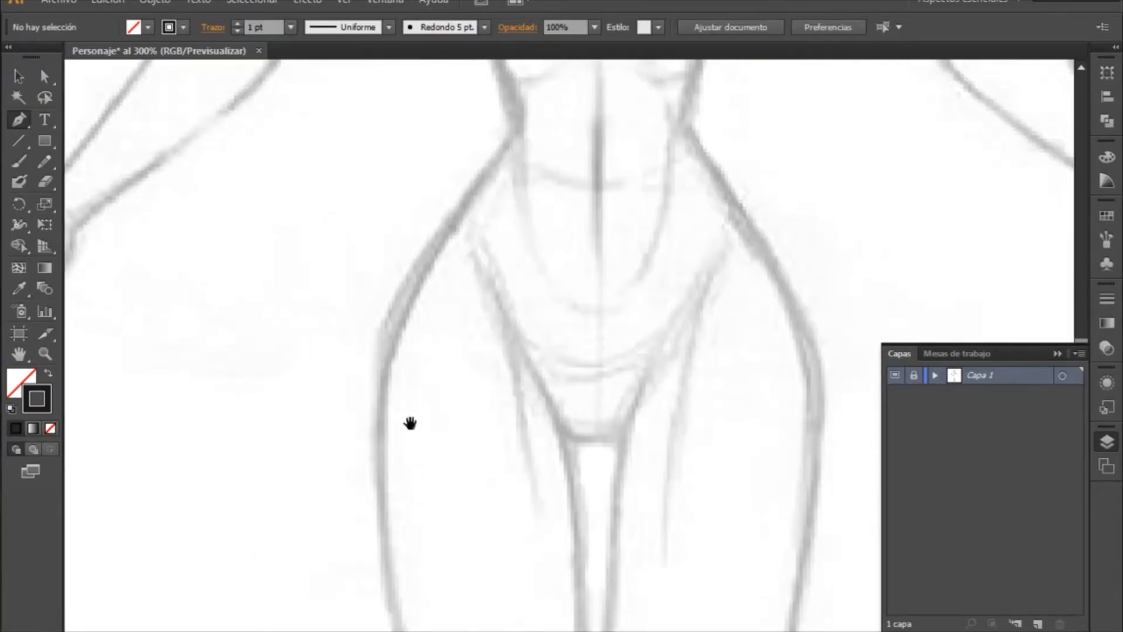
left_click_drag(655, 278, 433, 468)
left_click_drag(652, 226, 626, 466)
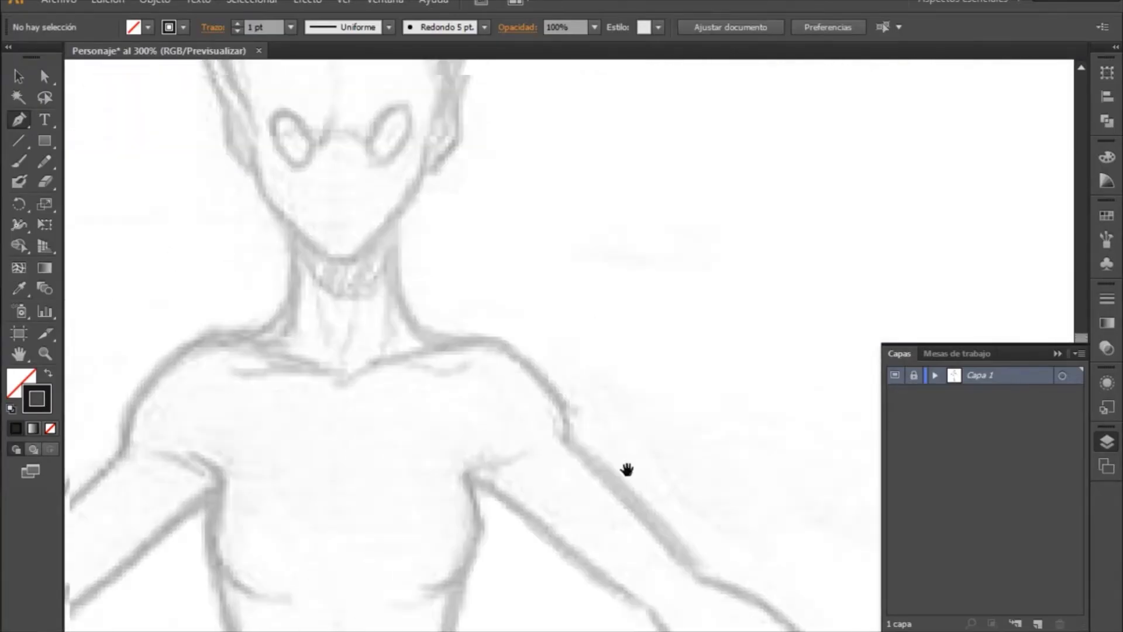
left_click_drag(491, 304, 512, 361)
mouse_move(501, 252)
left_mouse_down()
mouse_move(601, 369)
mouse_move(657, 414)
left_mouse_up()
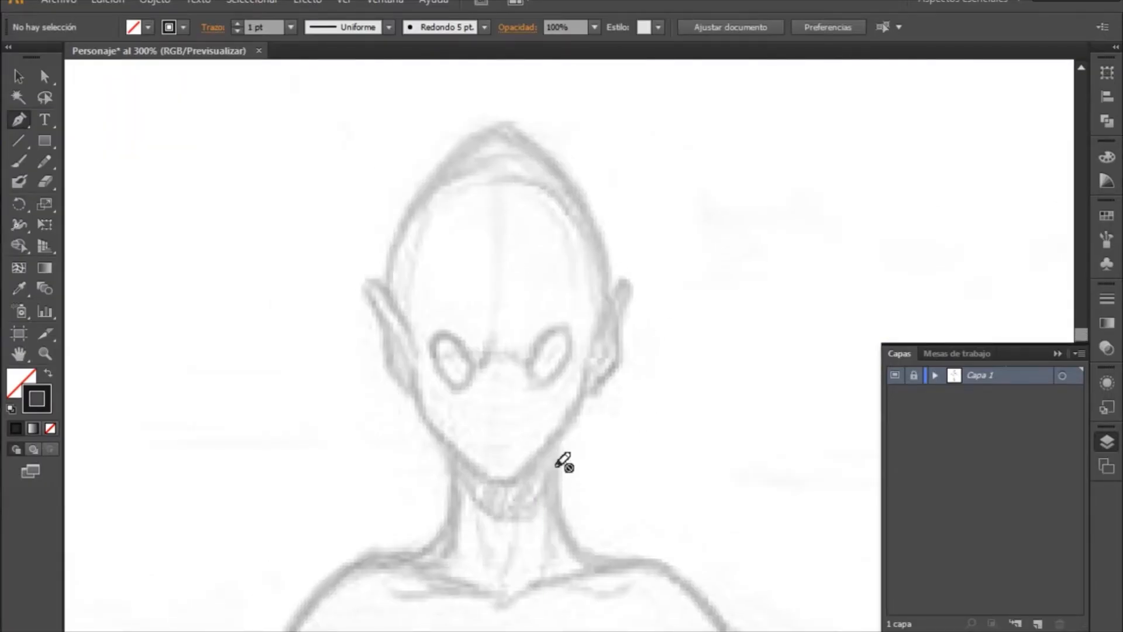
left_click(1037, 623)
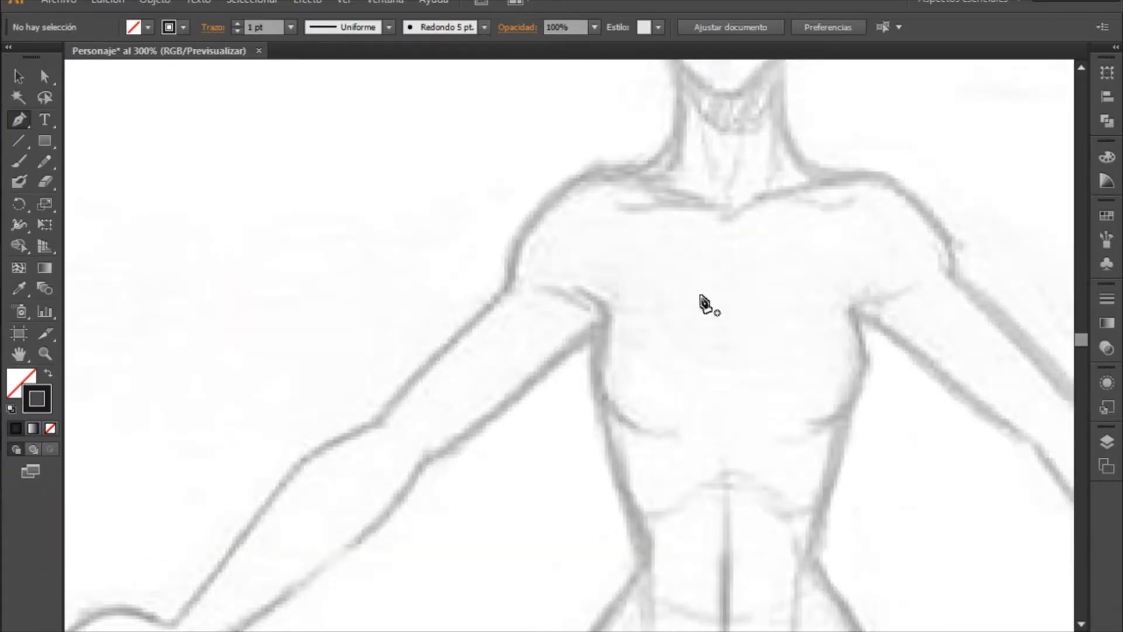
- Switch the active colour attribute to the fill and back to the stroke, with the character's head in view
mouse_move(709, 249)
left_mouse_down()
mouse_move(601, 353)
mouse_move(499, 321)
mouse_move(494, 404)
mouse_move(517, 383)
mouse_move(474, 400)
left_mouse_up()
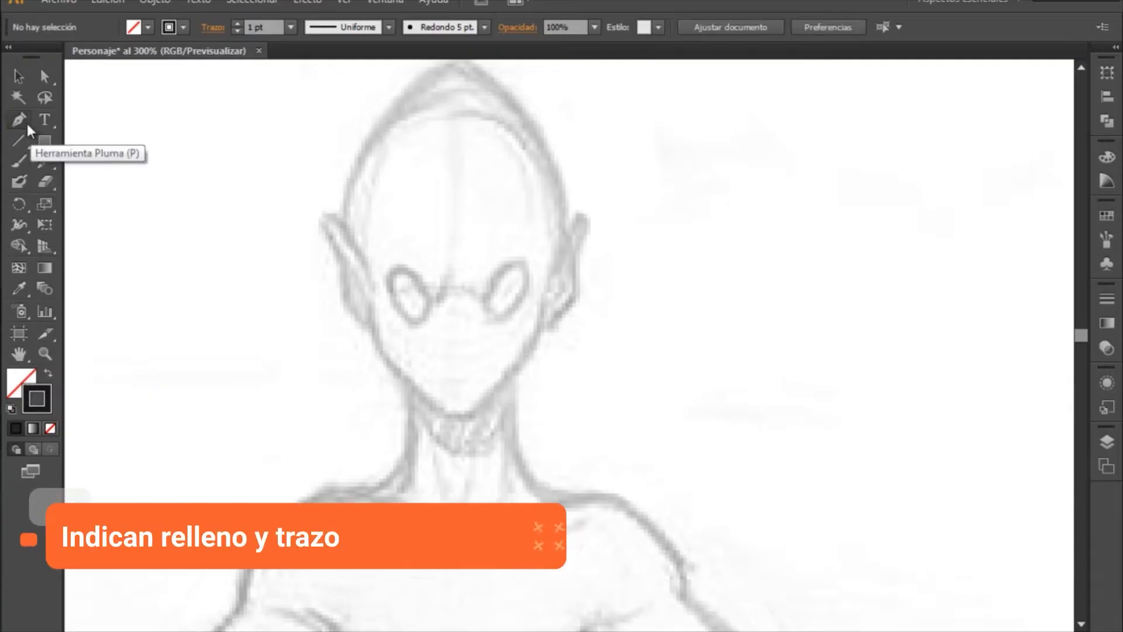
left_click(17, 386)
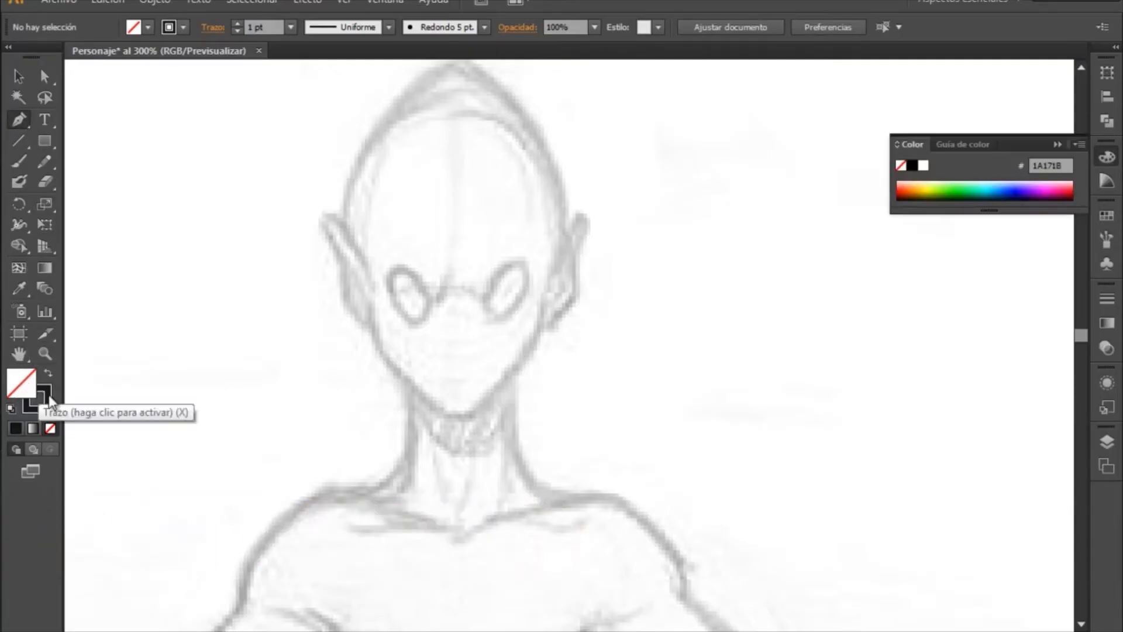
left_click(47, 396)
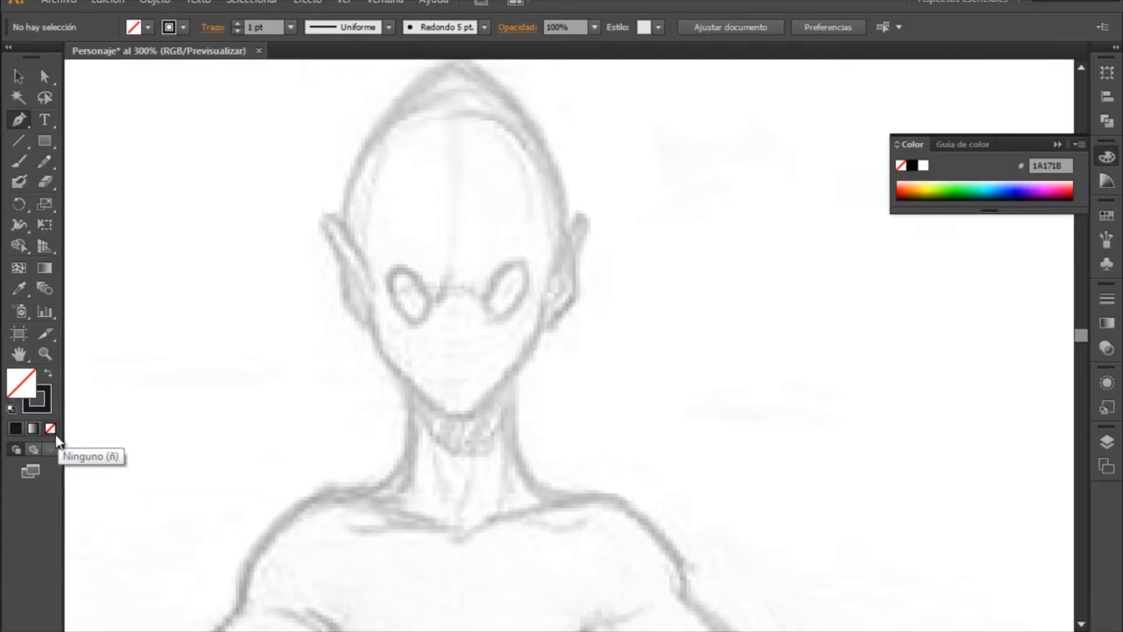
left_click(44, 401)
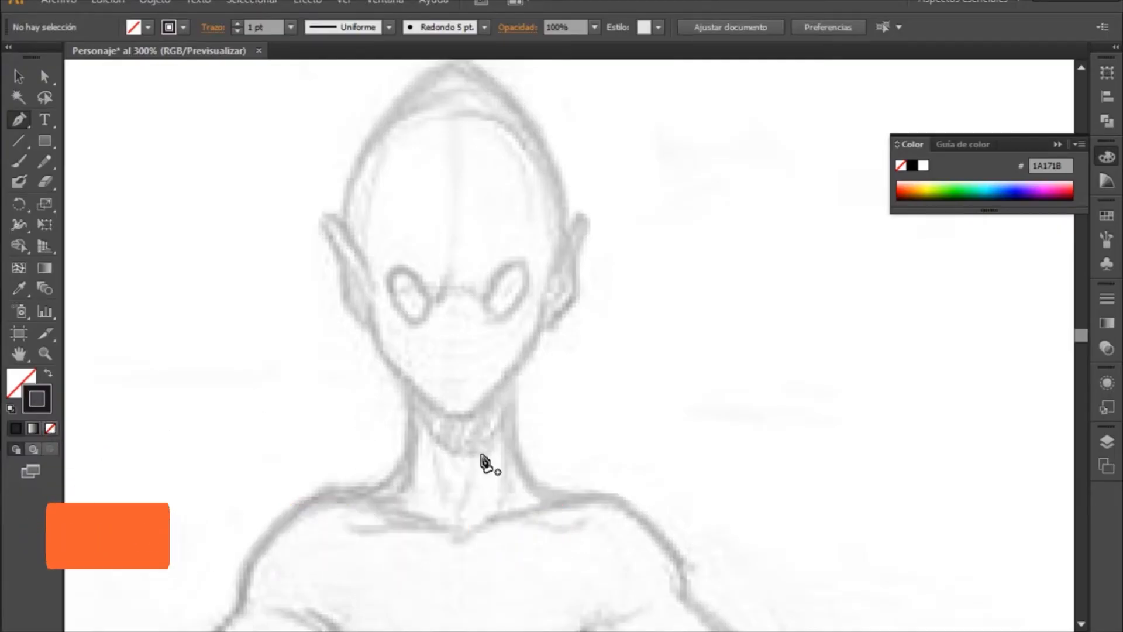
- Enlarge the sketch to 637.5% around the neck and shoulders and activate the Pen tool for tracing
key("z")
left_click_drag(274, 355, 749, 582)
left_click_drag(437, 420, 622, 296)
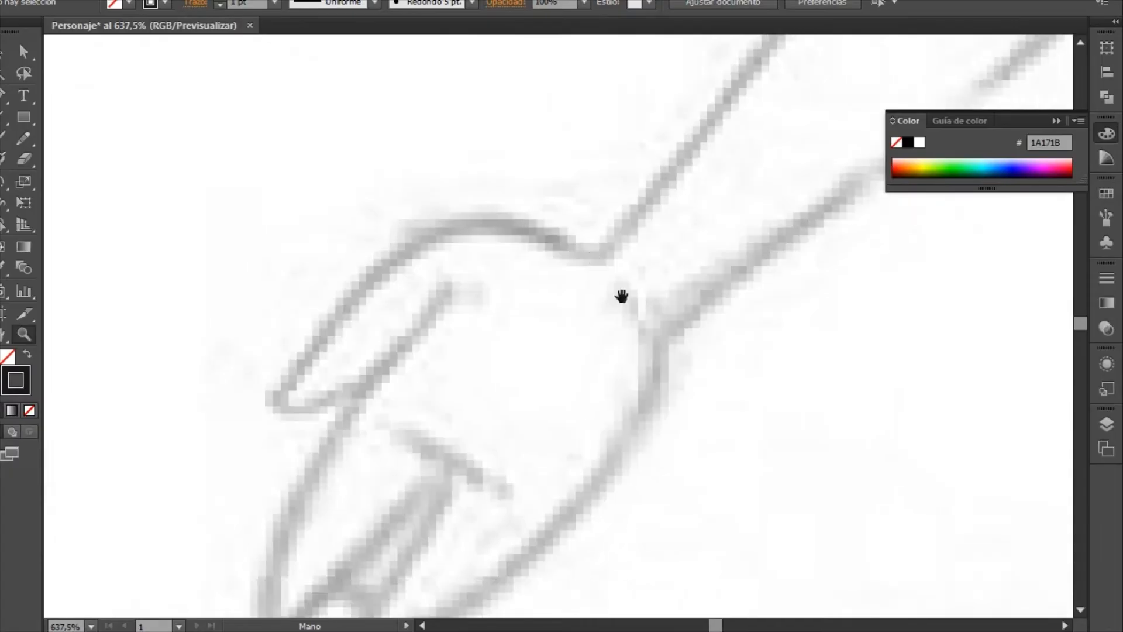
mouse_move(358, 404)
left_mouse_down()
mouse_move(304, 396)
mouse_move(694, 187)
mouse_move(563, 240)
mouse_move(622, 439)
mouse_move(595, 391)
mouse_move(476, 403)
left_mouse_up()
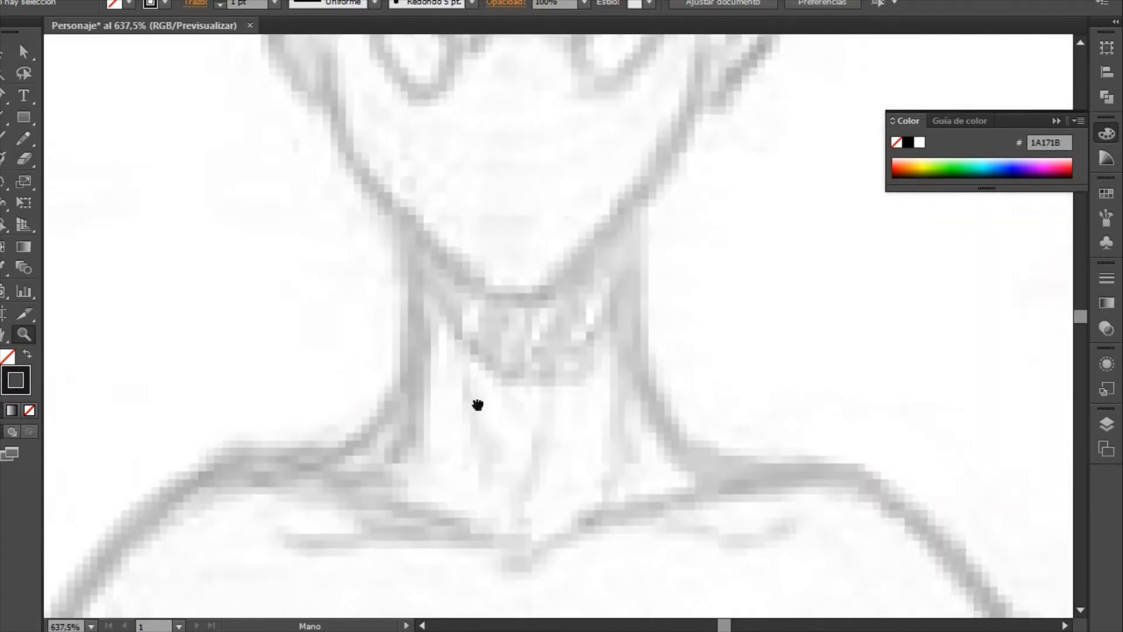
left_click(5, 99)
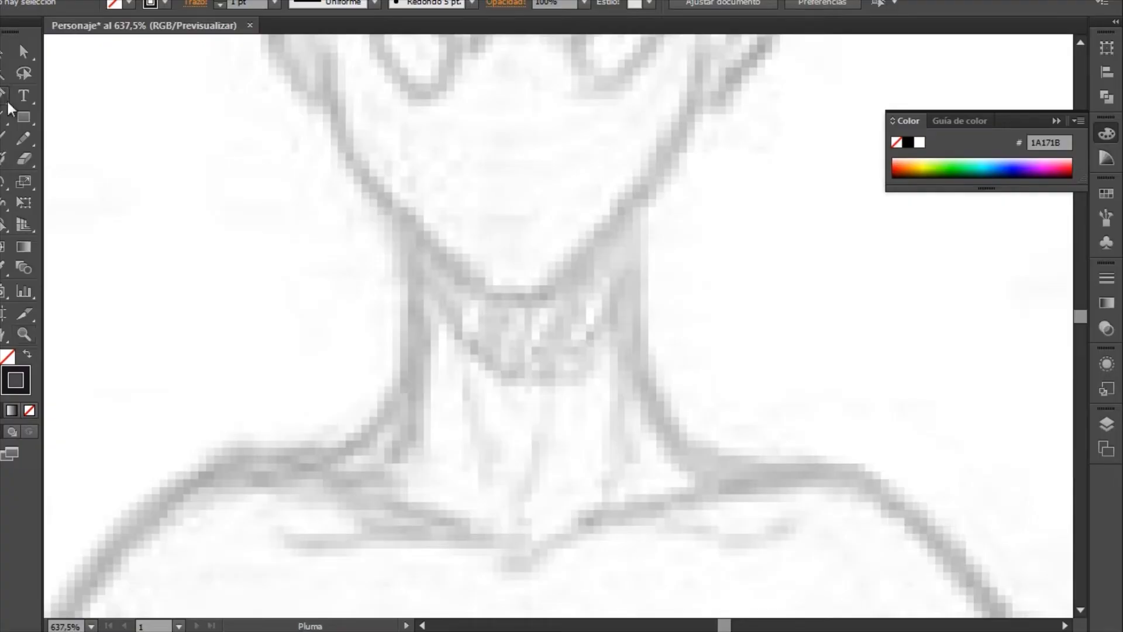
key("space")
left_click_drag(549, 439, 587, 333)
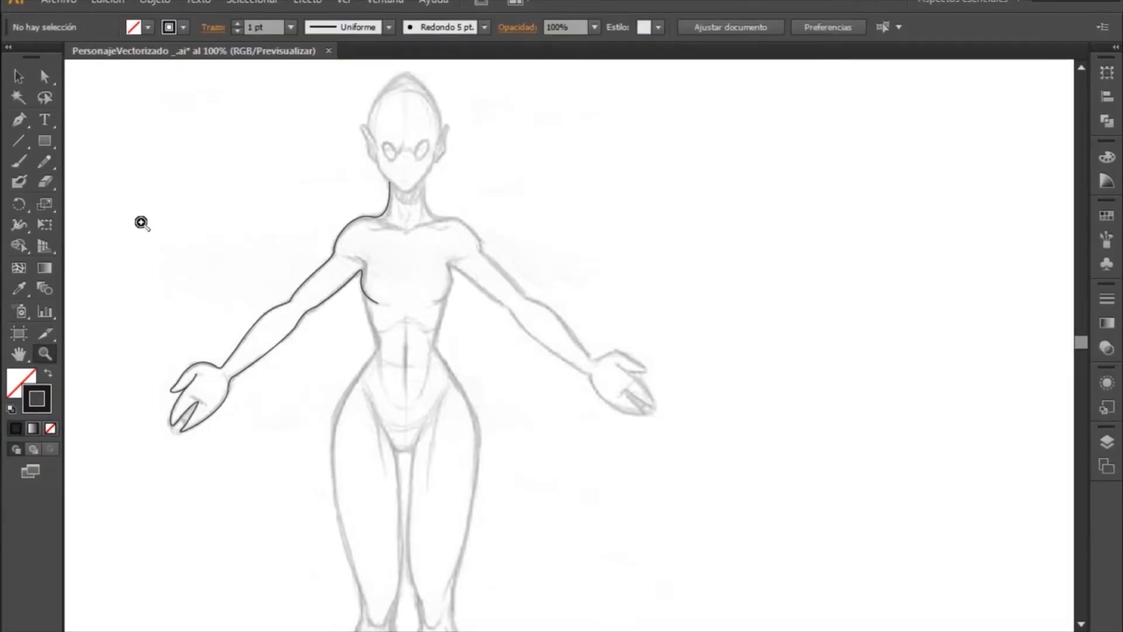
- Select the traced upper-arm path and the lower arm-and-chest path in turn, with both arms in view
left_click_drag(105, 181, 634, 494)
left_click_drag(654, 354, 586, 431)
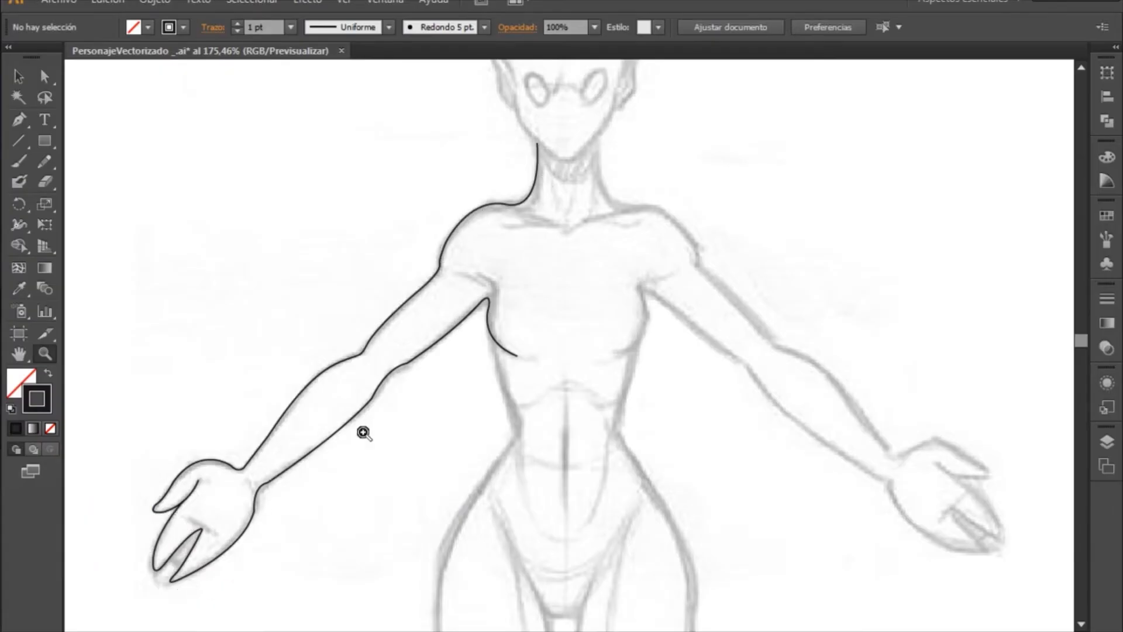
left_click(26, 79)
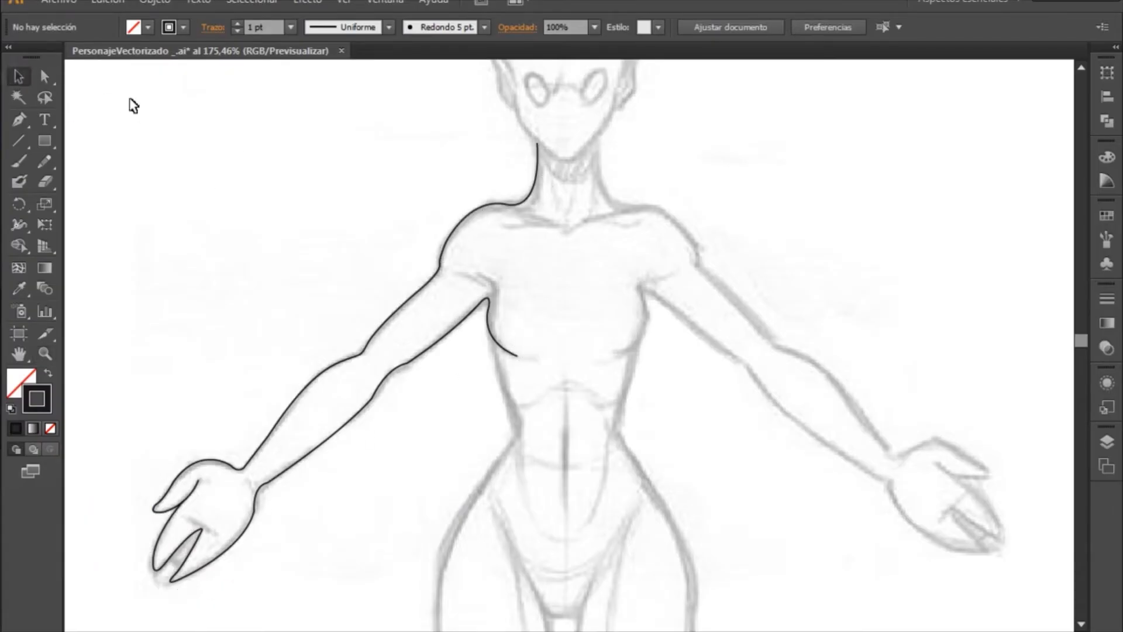
left_click(373, 336)
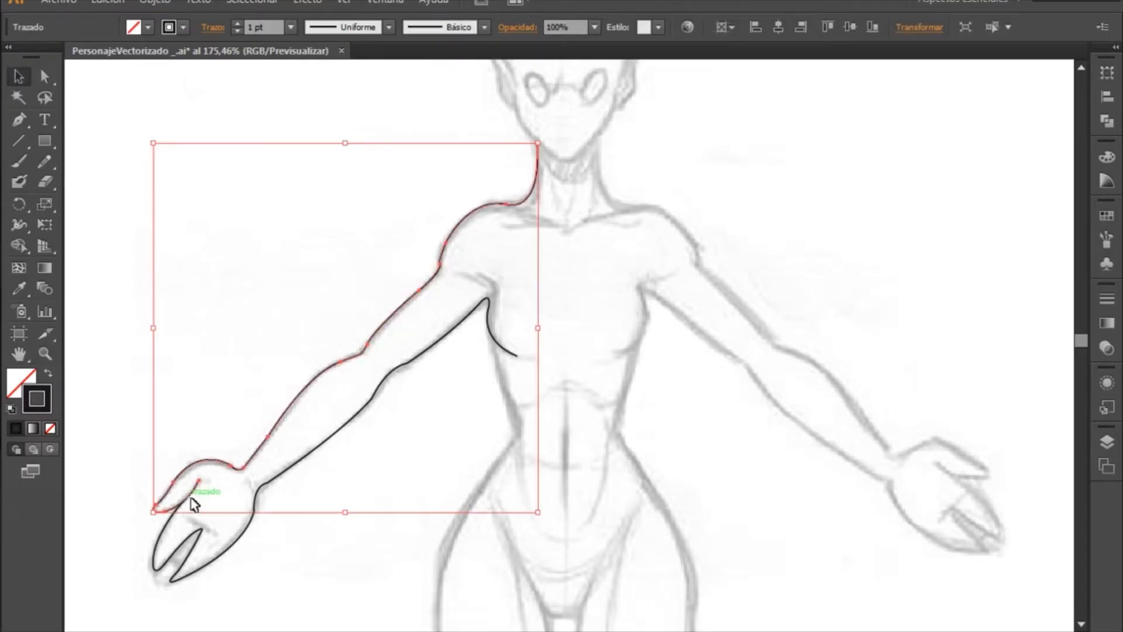
left_click(232, 545)
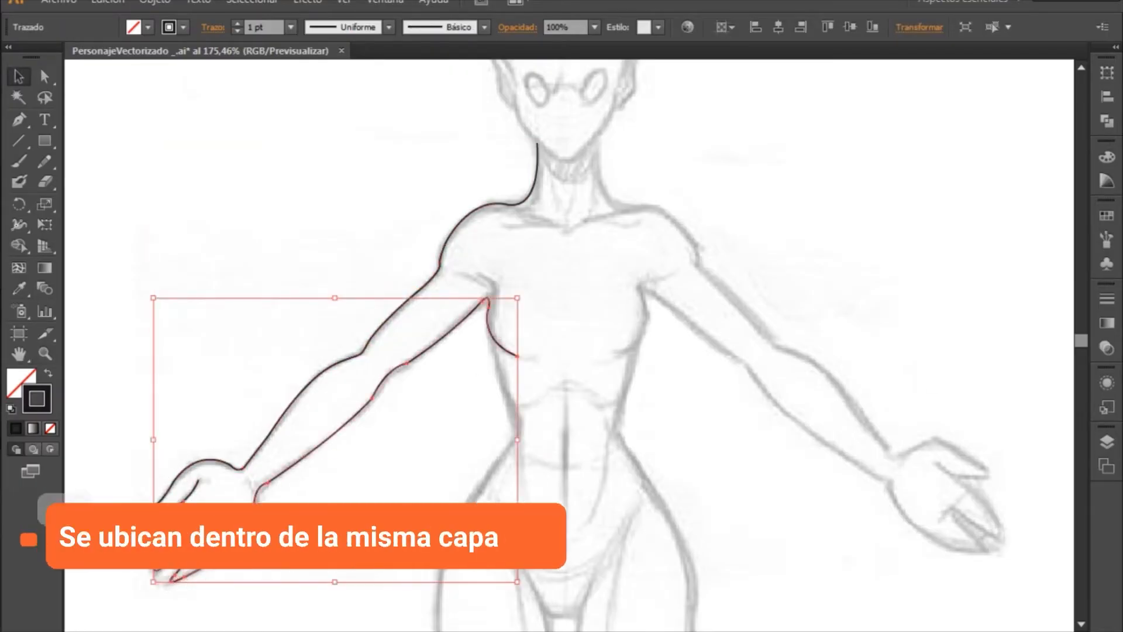
- Examine the paths contained in the Capa 2 layer, and collapse the layer again
left_click(1107, 442)
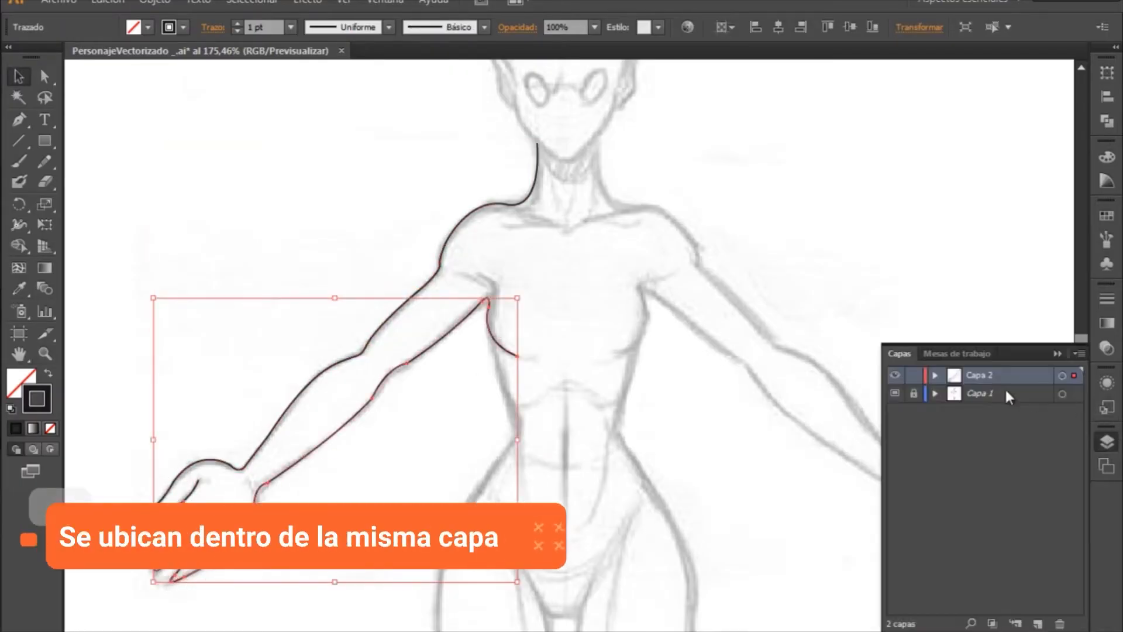
left_click(935, 375)
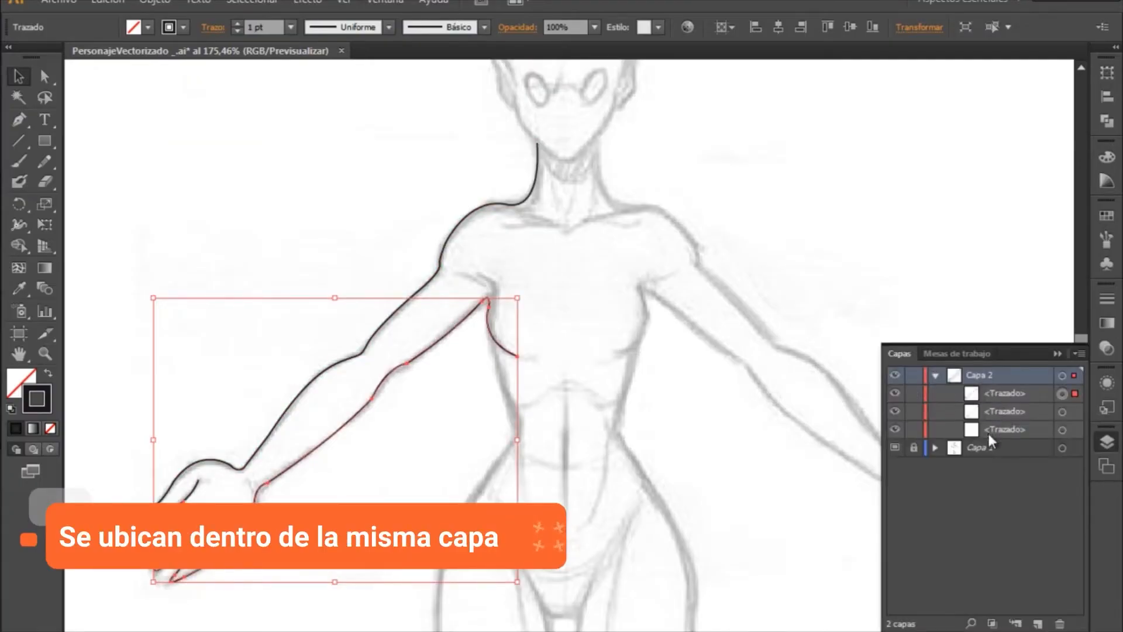
left_click(935, 376)
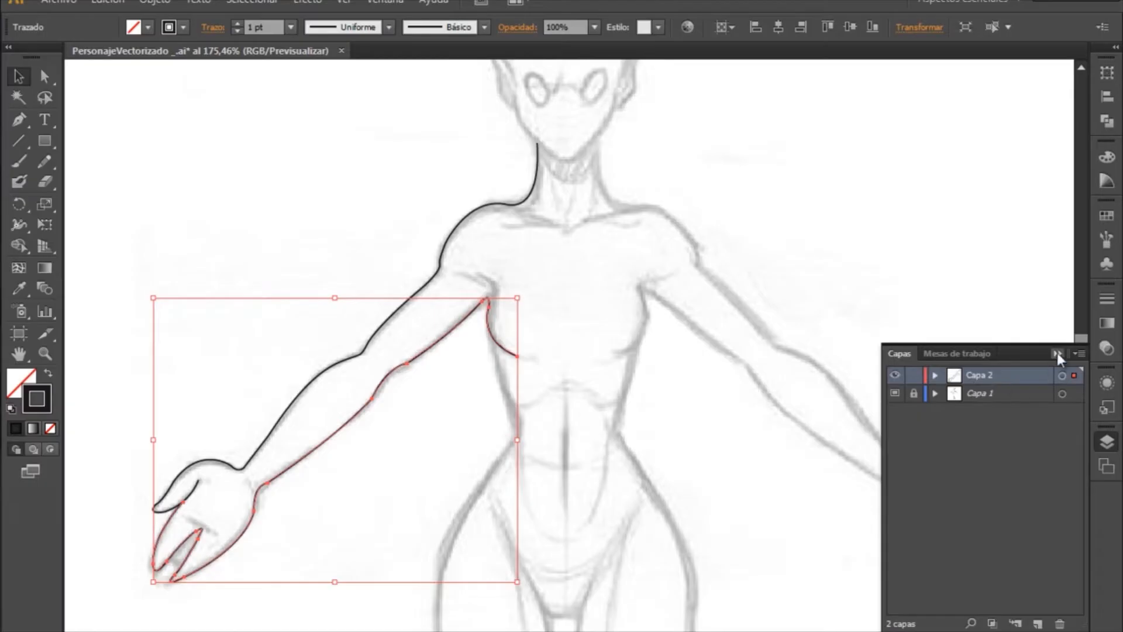
left_click(935, 375)
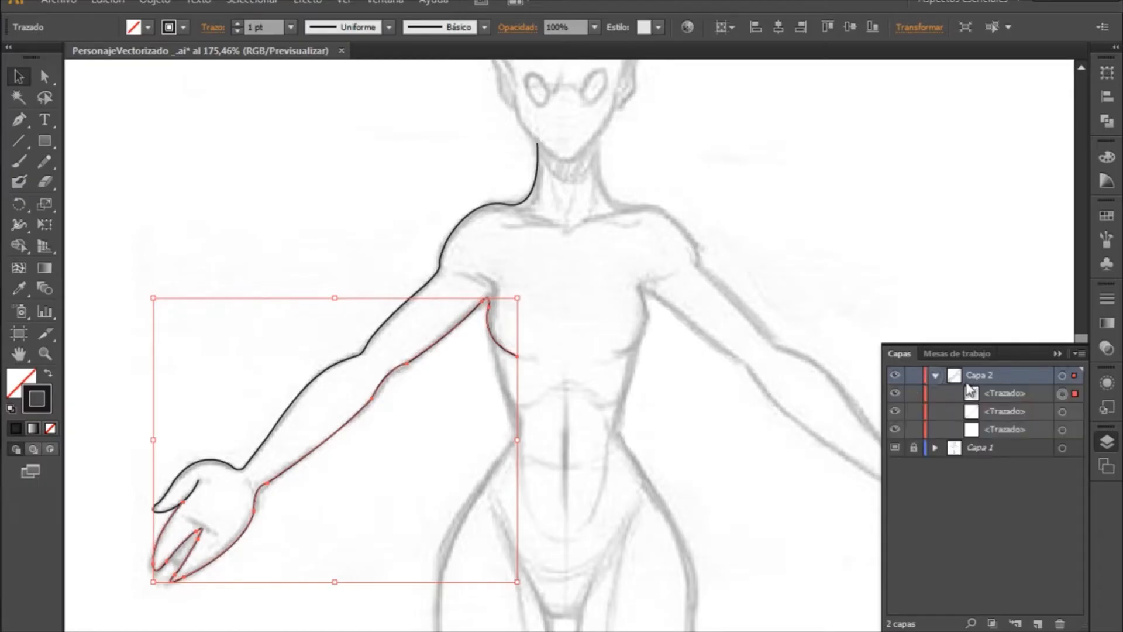
left_click(935, 375)
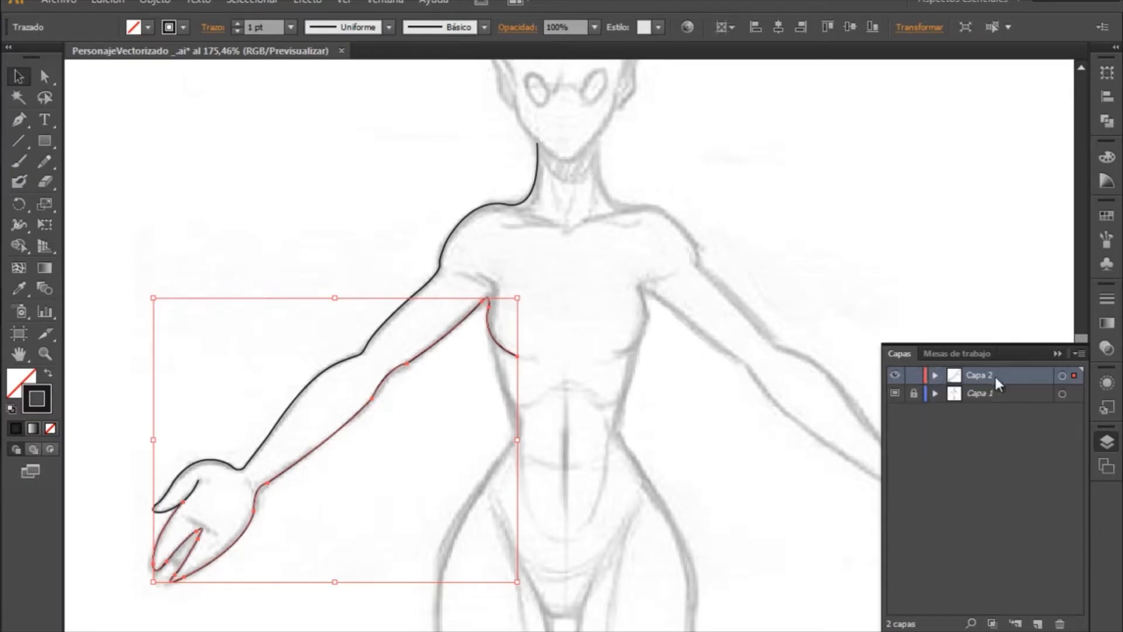
left_click(1057, 355)
- Examine the lower arm-and-chest path and the untraced waist and hips, leaving nothing selected
left_click(563, 391)
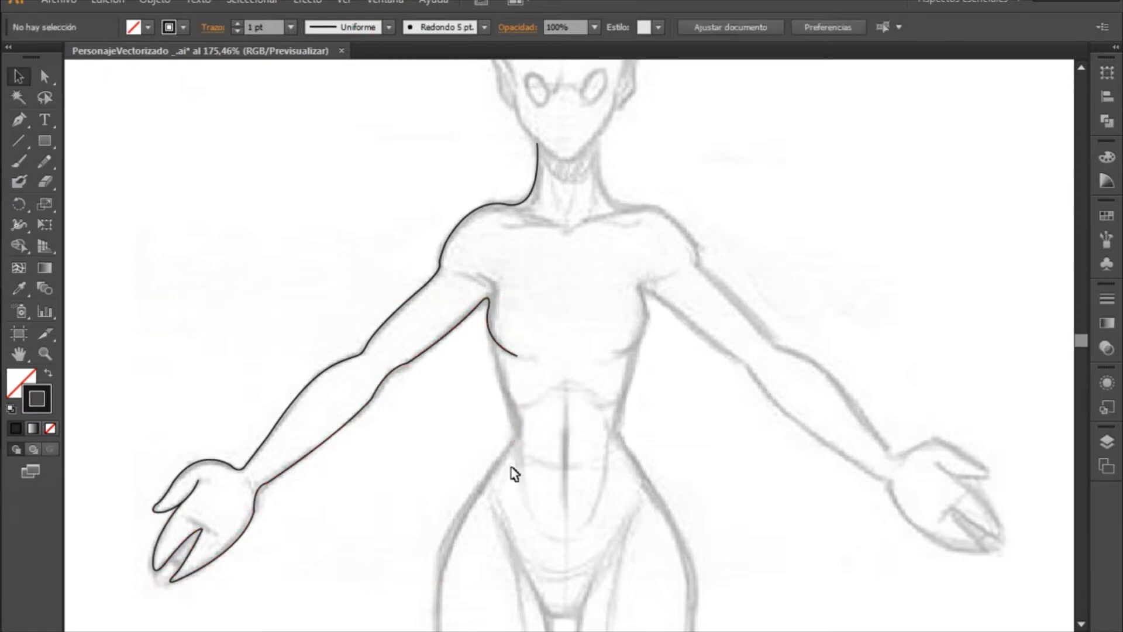
left_click(490, 323)
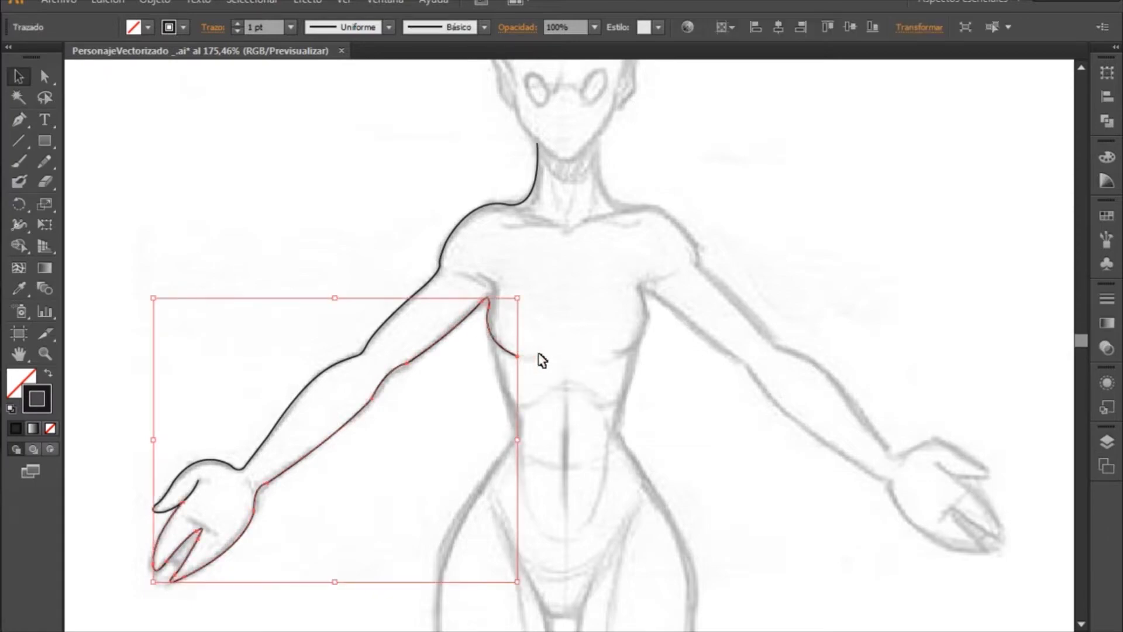
left_click(589, 355)
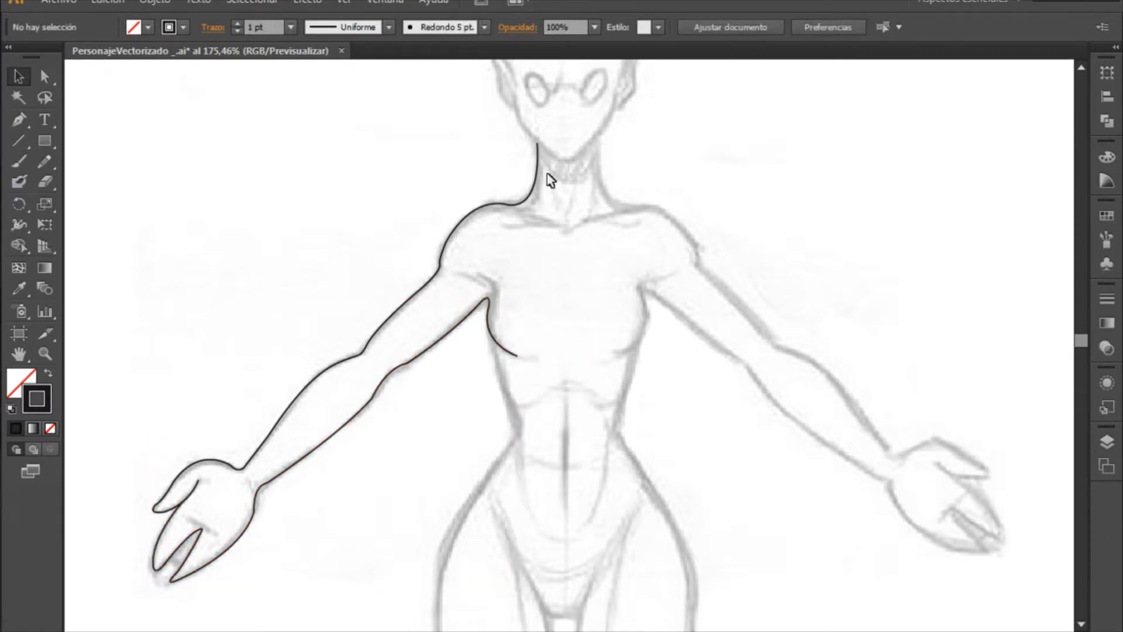
left_click_drag(482, 428, 527, 256)
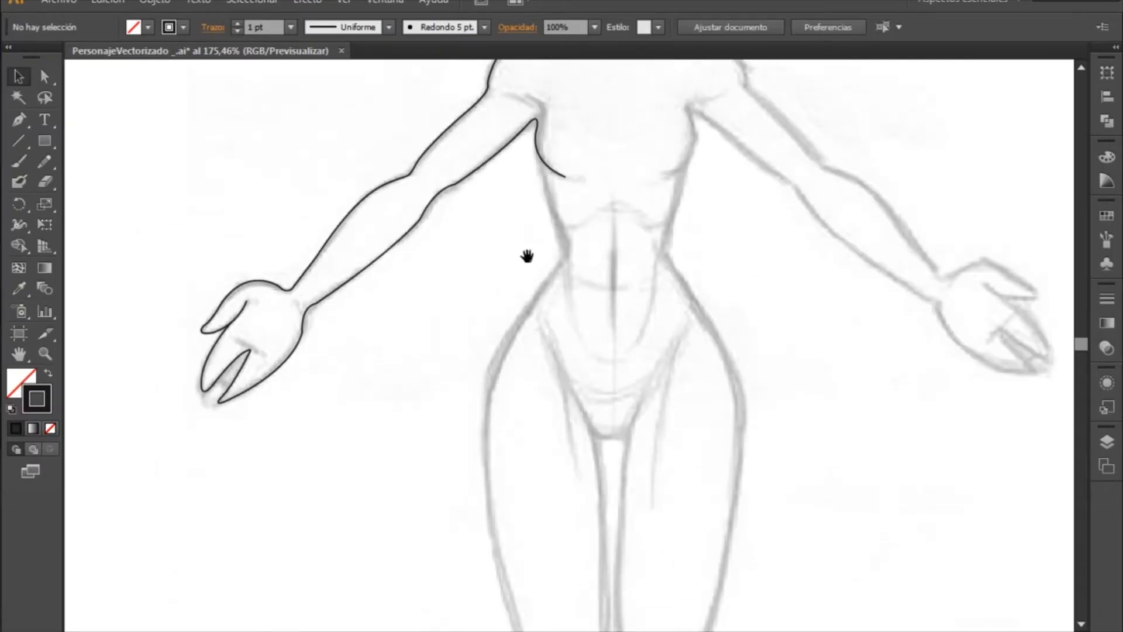
mouse_move(635, 218)
left_mouse_down()
mouse_move(606, 296)
mouse_move(605, 434)
mouse_move(544, 427)
left_mouse_up()
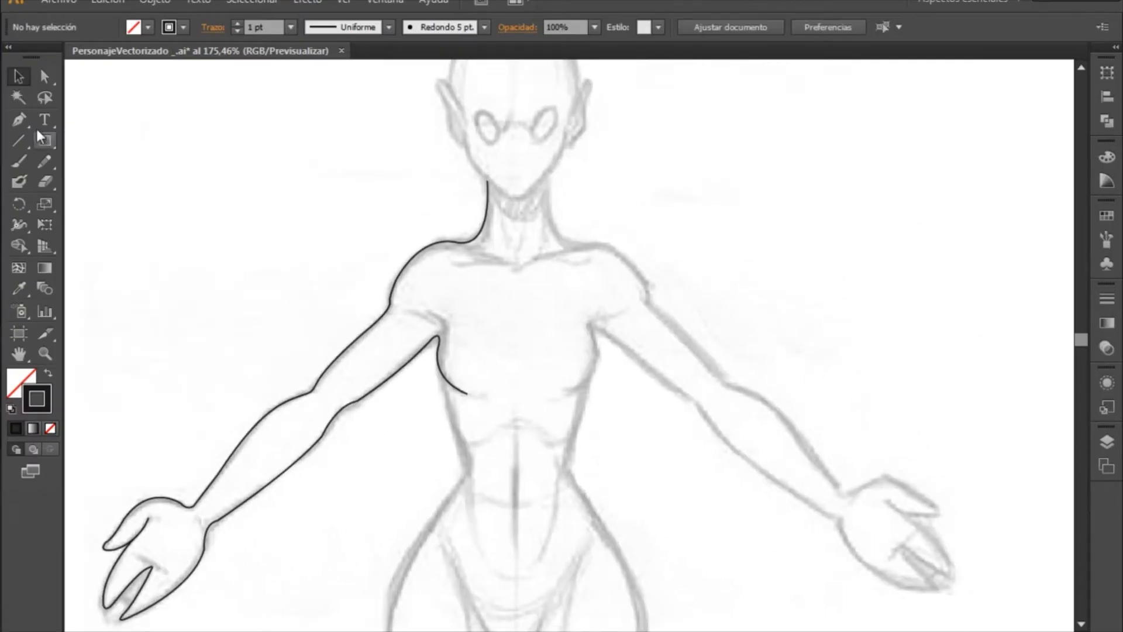
- Start a new Pen path on the chest curve and trace the torso's side down to a curved anchor just above the waist
left_click_drag(482, 464, 557, 326)
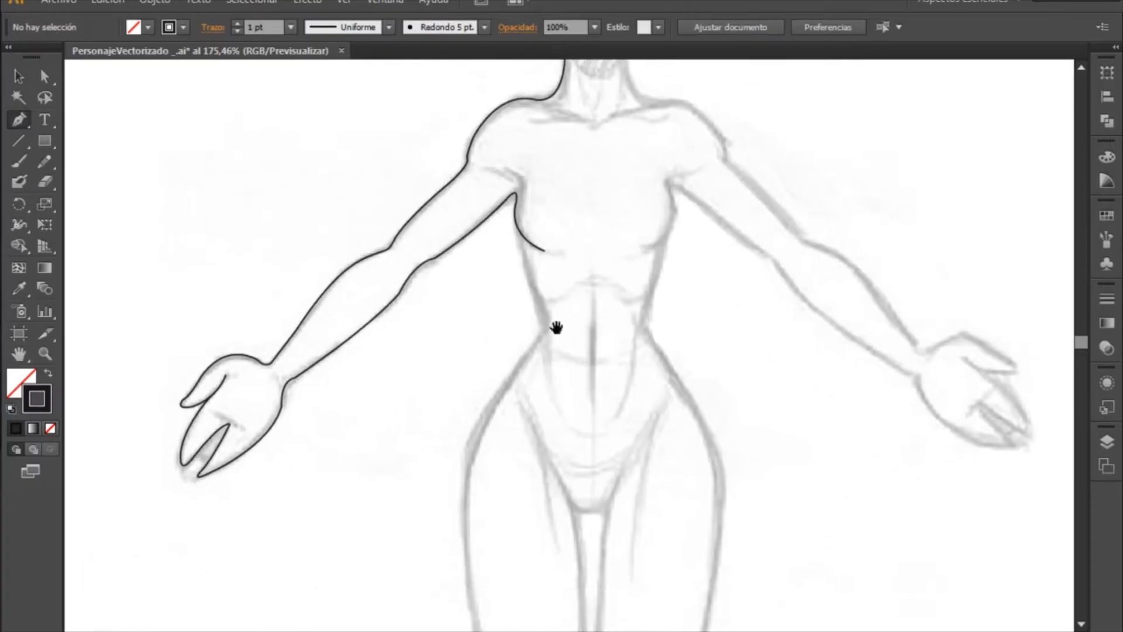
key("ctrl+space")
left_click_drag(456, 189, 701, 518)
left_click_drag(608, 330, 530, 415)
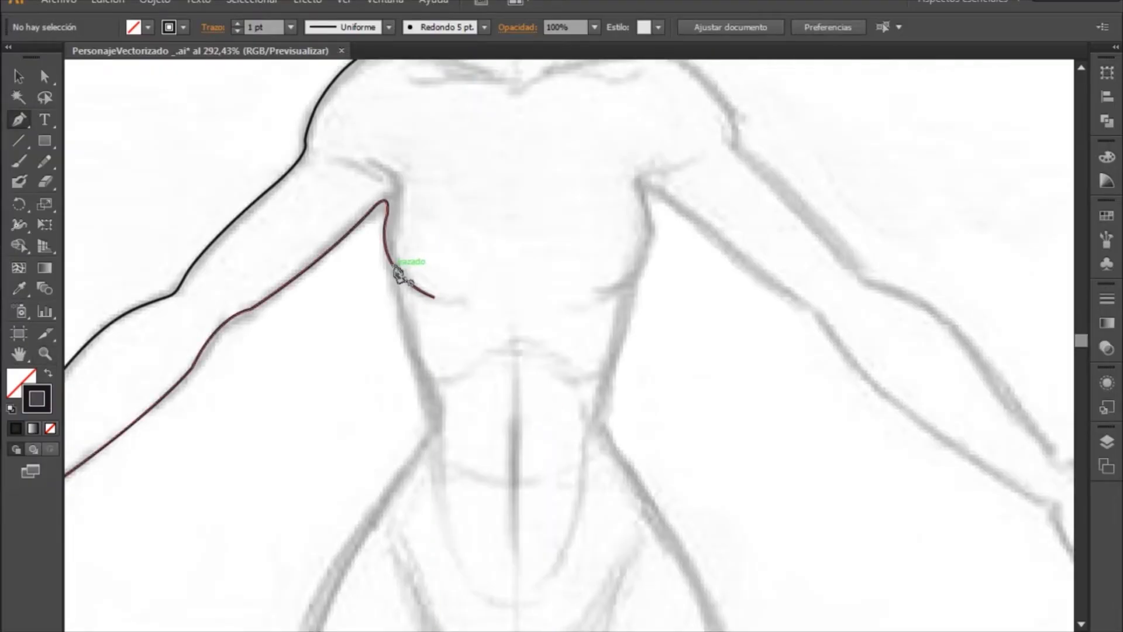
left_click(393, 267)
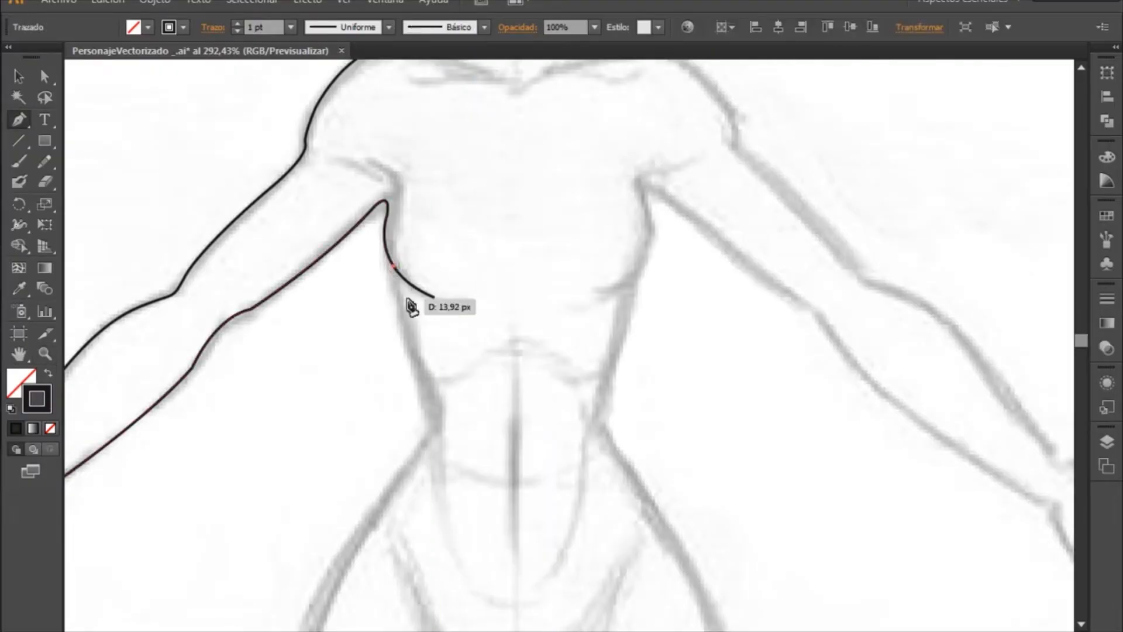
left_click(413, 368)
left_click(430, 387)
left_click(448, 403)
left_click_drag(449, 405, 464, 425)
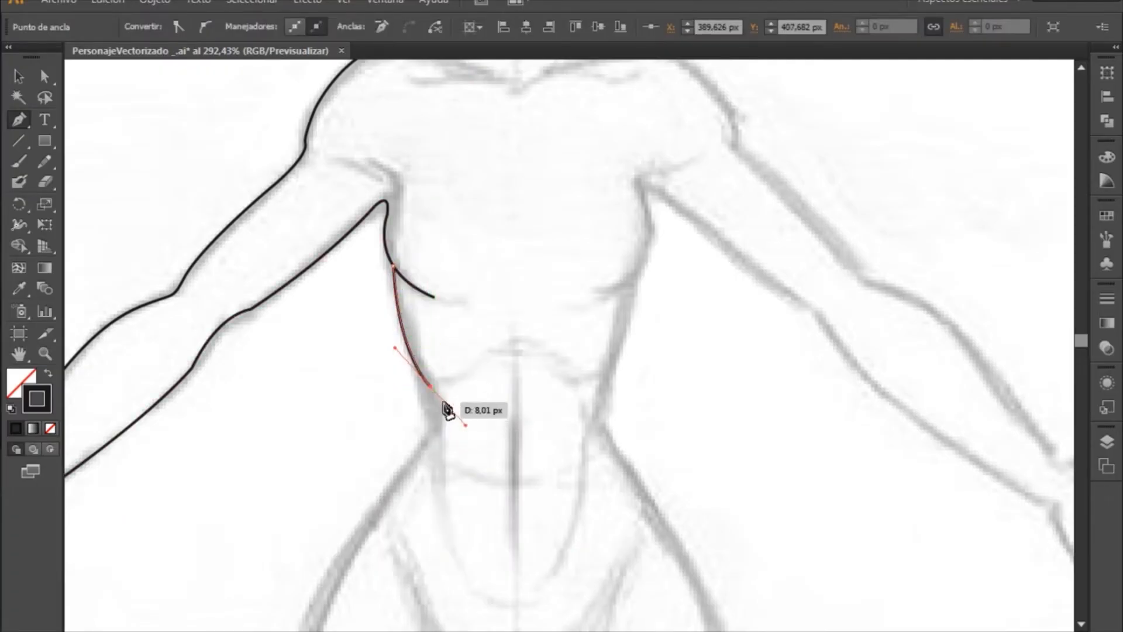
left_click_drag(438, 448, 457, 394)
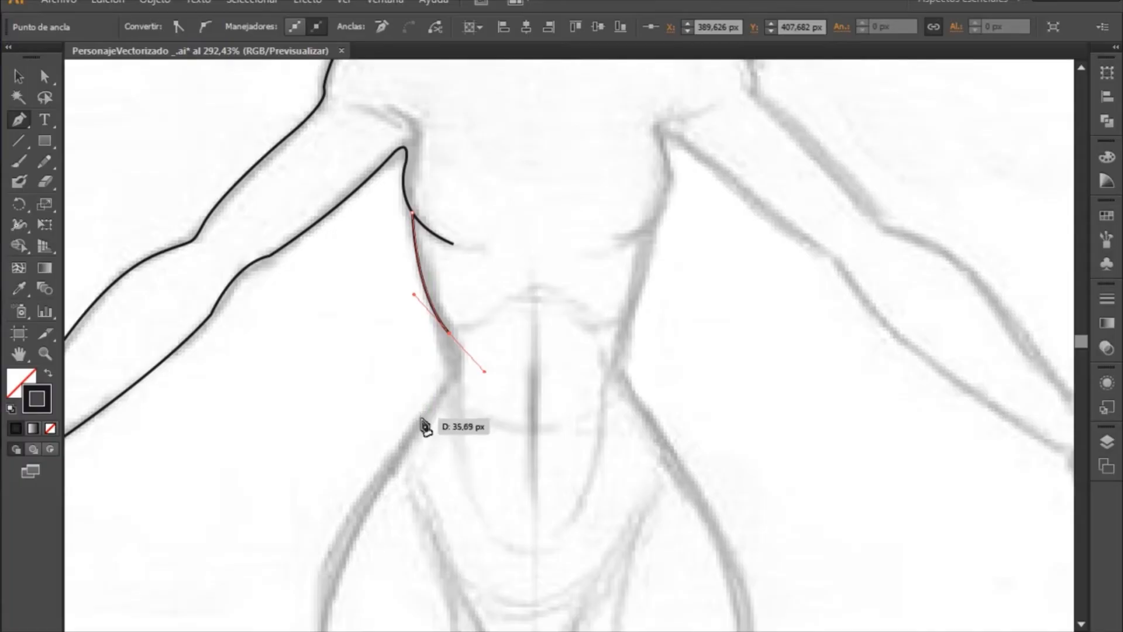
mouse_move(422, 418)
left_mouse_down()
mouse_move(389, 444)
mouse_move(396, 460)
left_mouse_up()
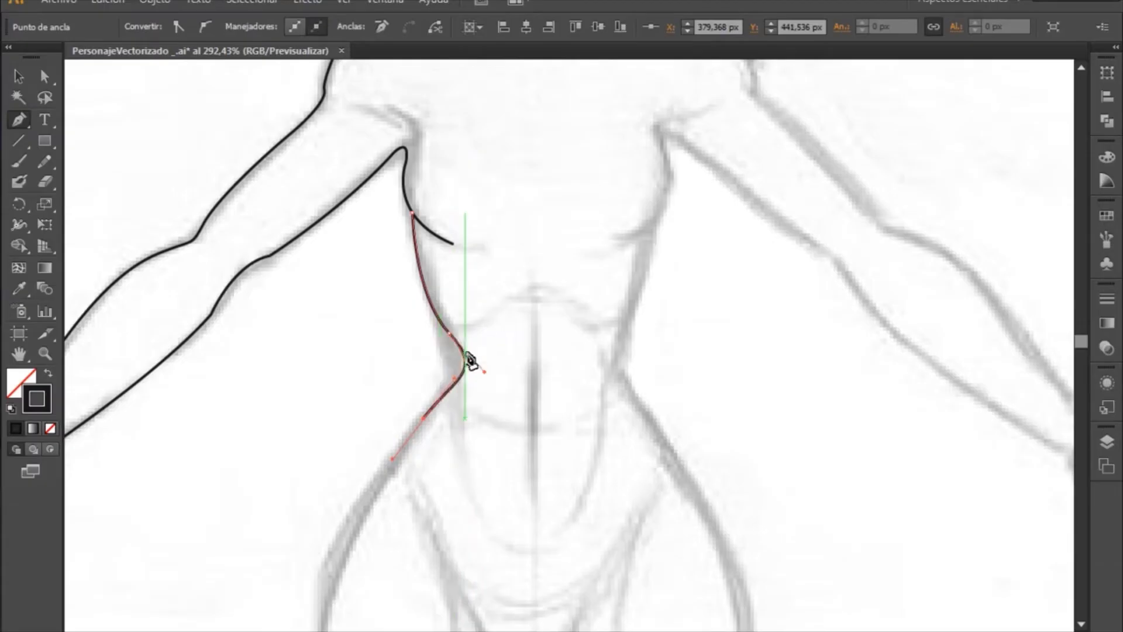
key("ctrl+z")
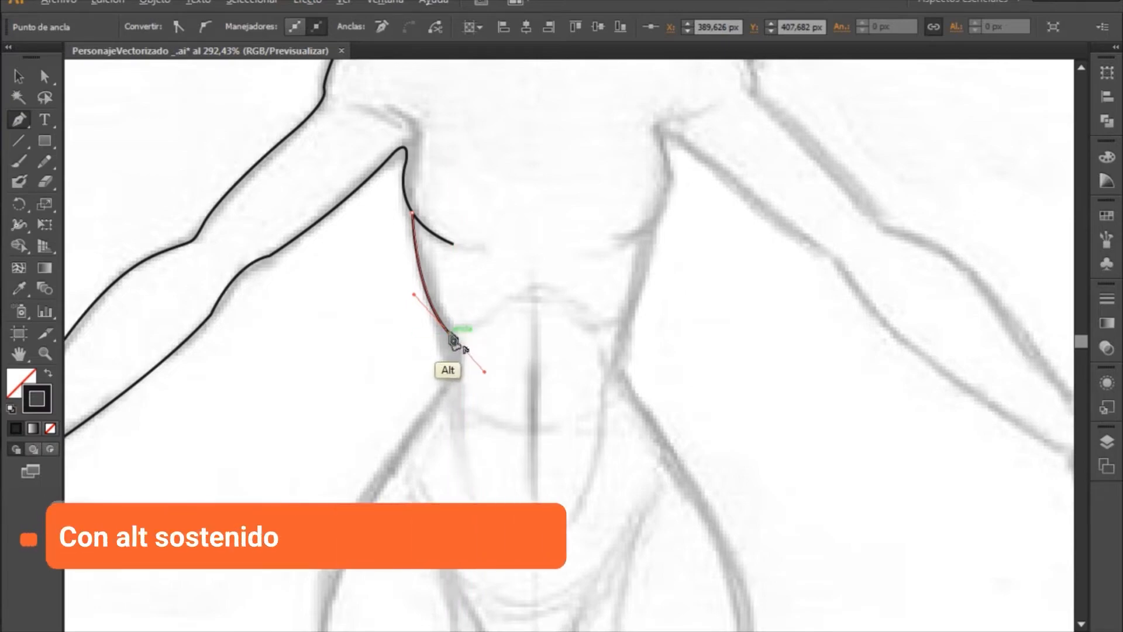
- Remove the last anchor's outgoing handle and curve the path around the waist to the top of the hip
left_click_drag(452, 338, 436, 245)
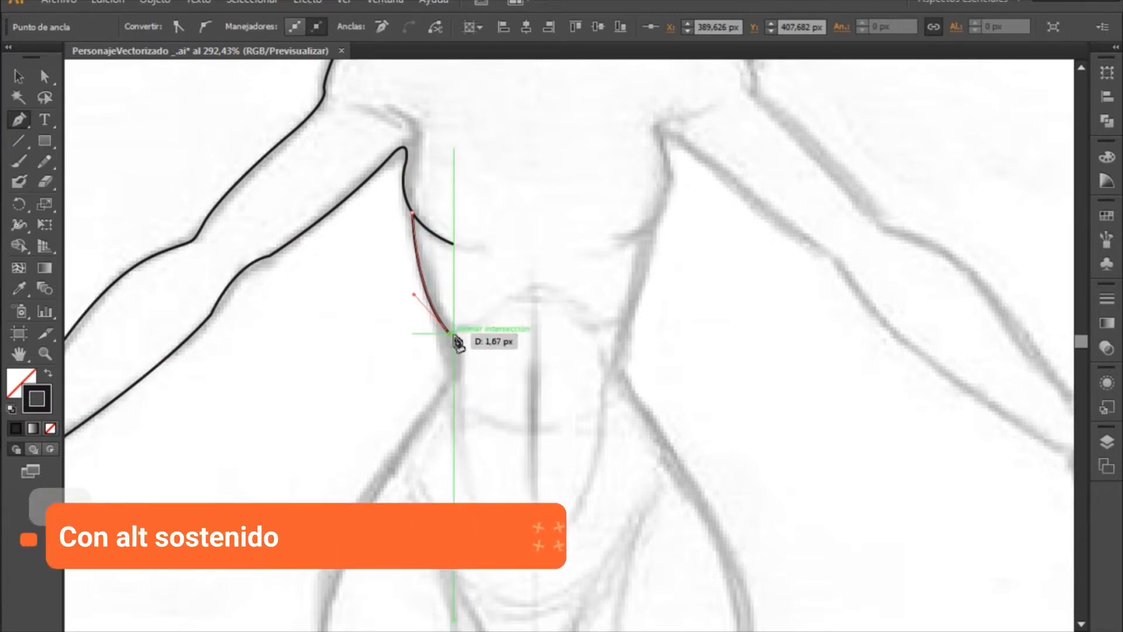
left_click_drag(444, 387, 450, 330)
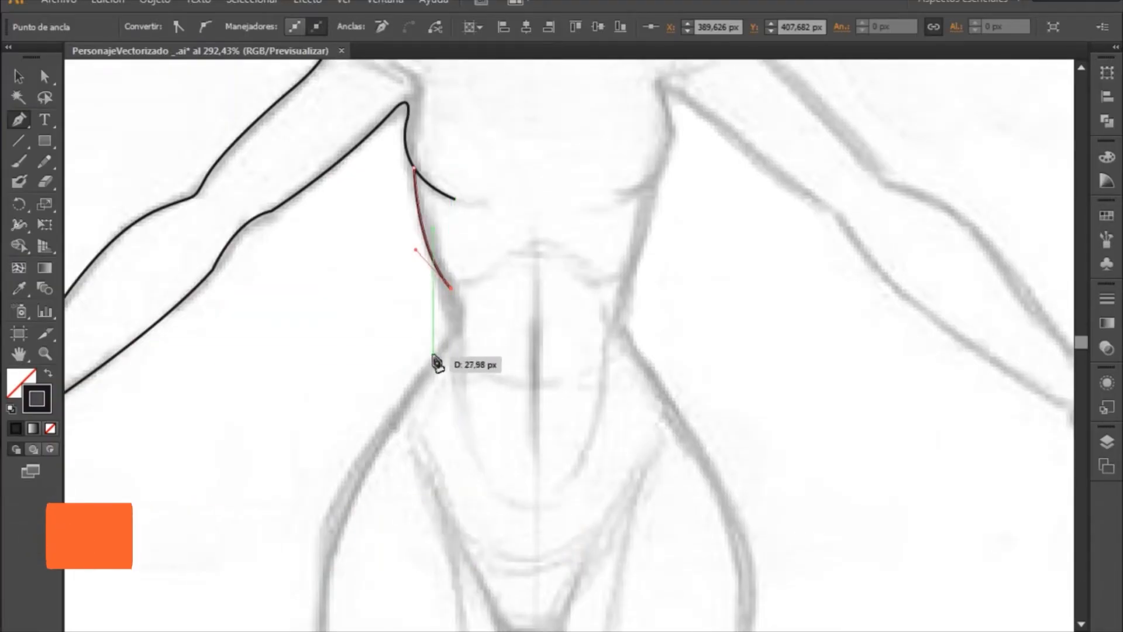
mouse_move(428, 368)
left_mouse_down()
mouse_move(395, 388)
mouse_move(384, 416)
left_mouse_up()
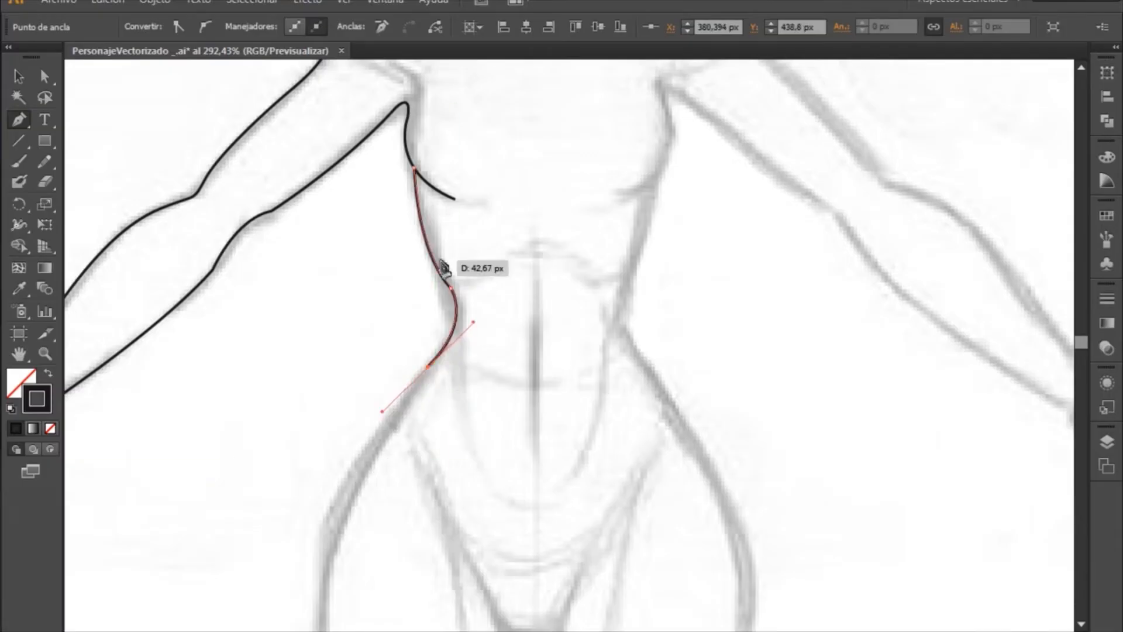
key("space")
left_click_drag(444, 468, 504, 321)
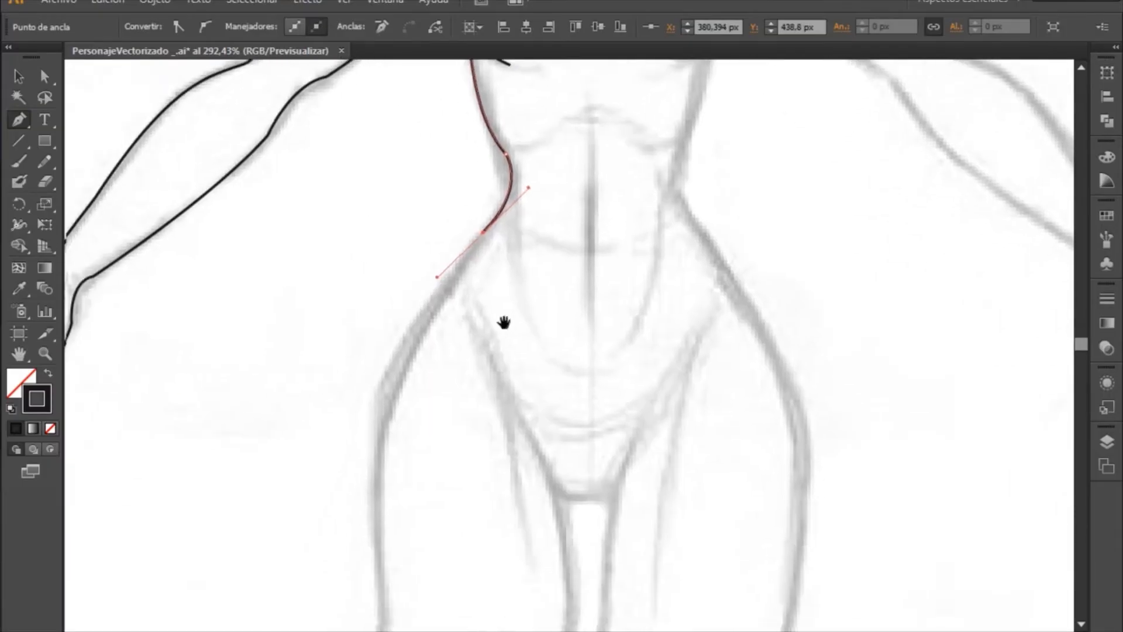
left_click_drag(468, 386, 481, 344)
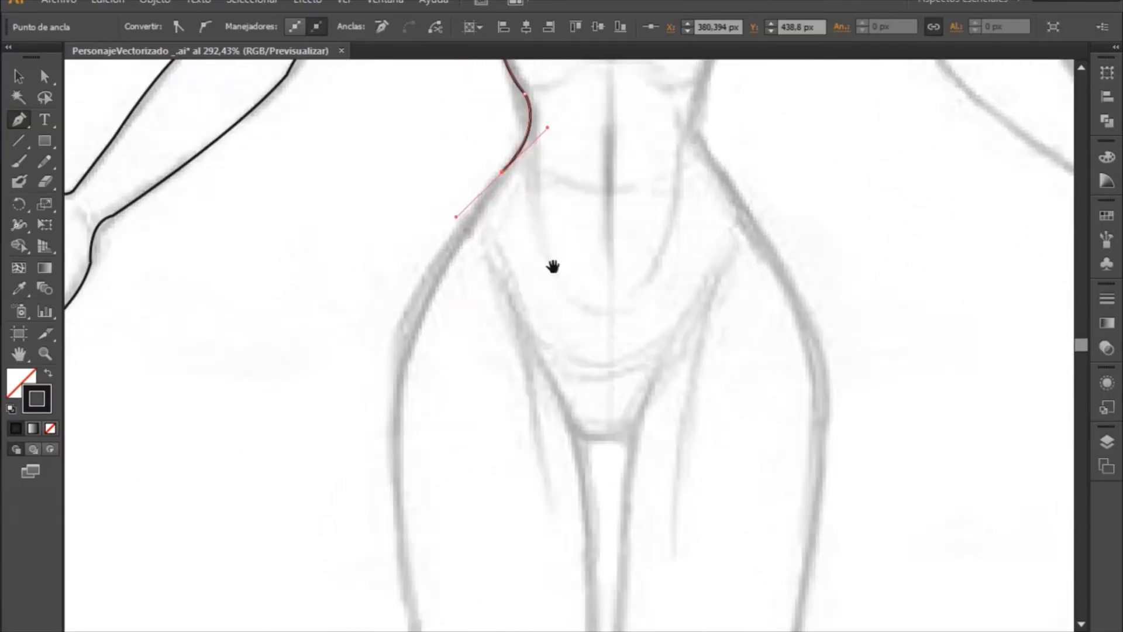
left_click_drag(498, 385, 451, 371)
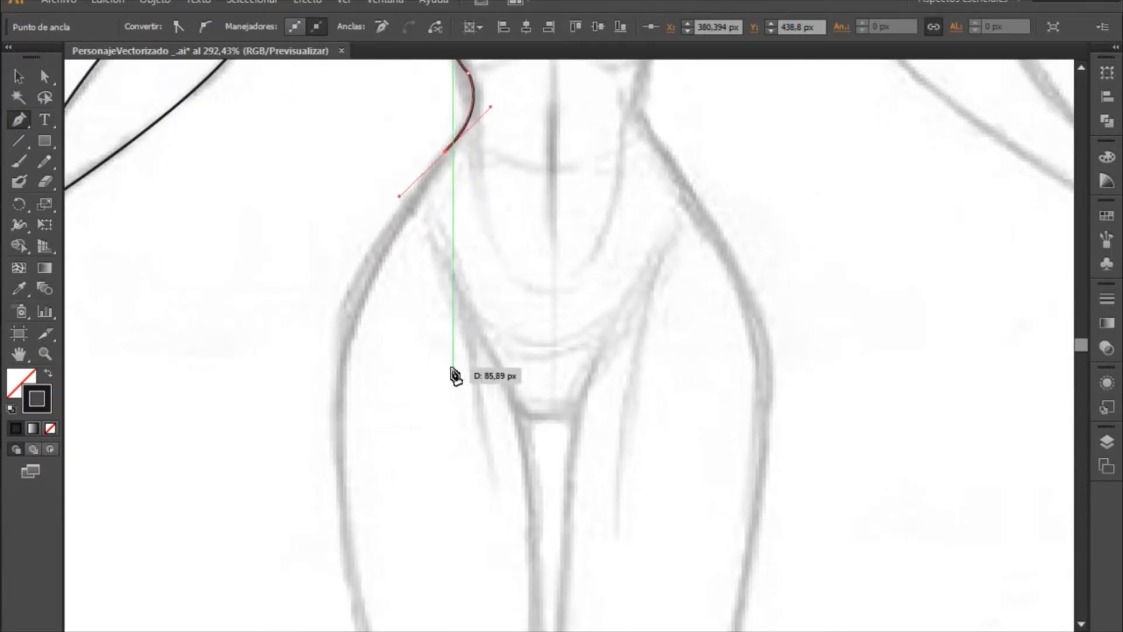
key("ctrl+alt+space")
left_click(449, 371)
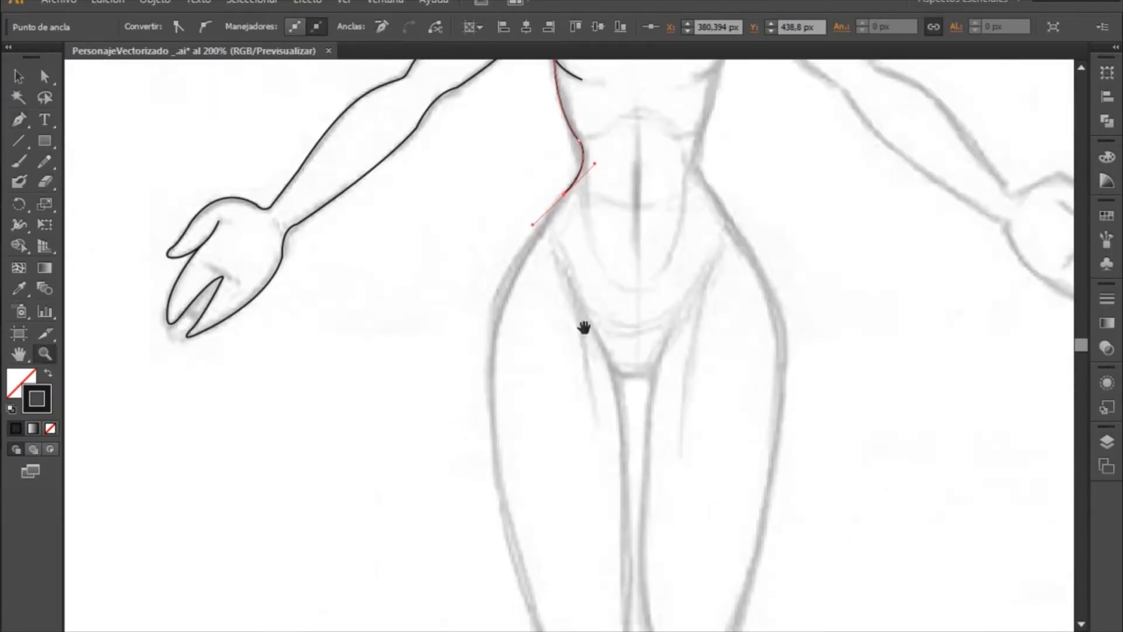
left_click_drag(584, 326, 437, 361)
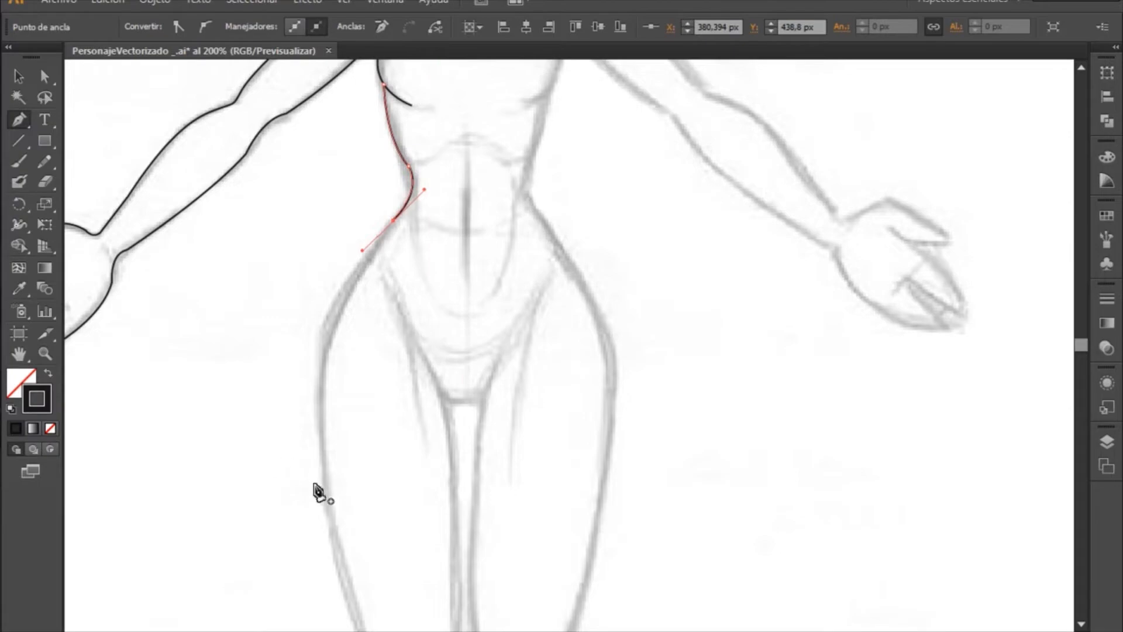
left_click_drag(323, 487, 346, 537)
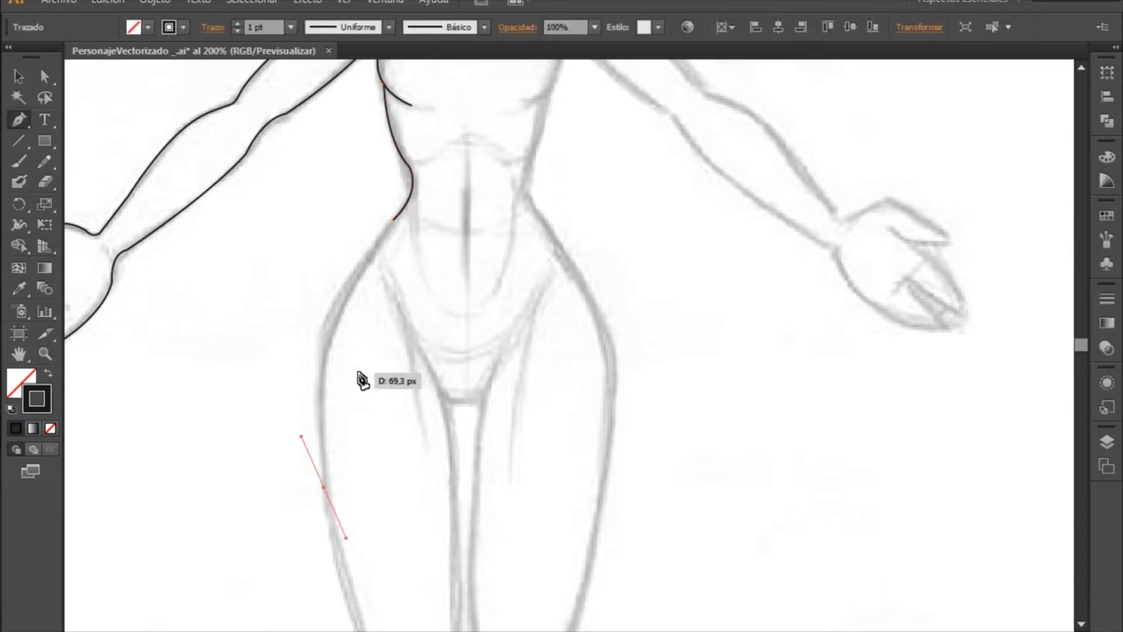
key("ctrl+space")
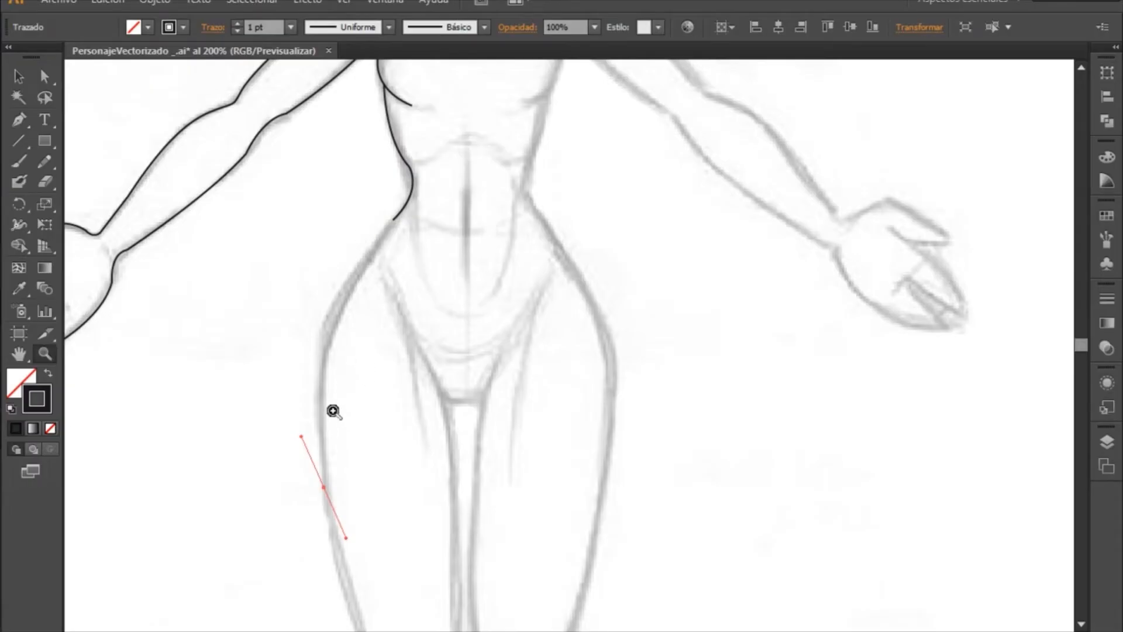
key("p")
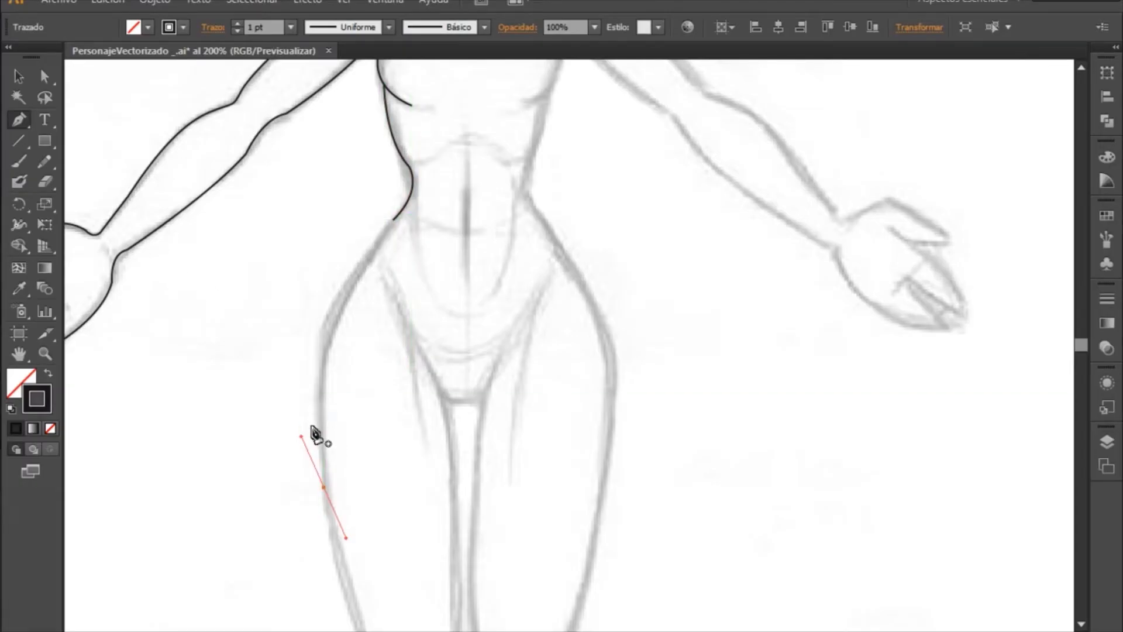
key("ctrl+z")
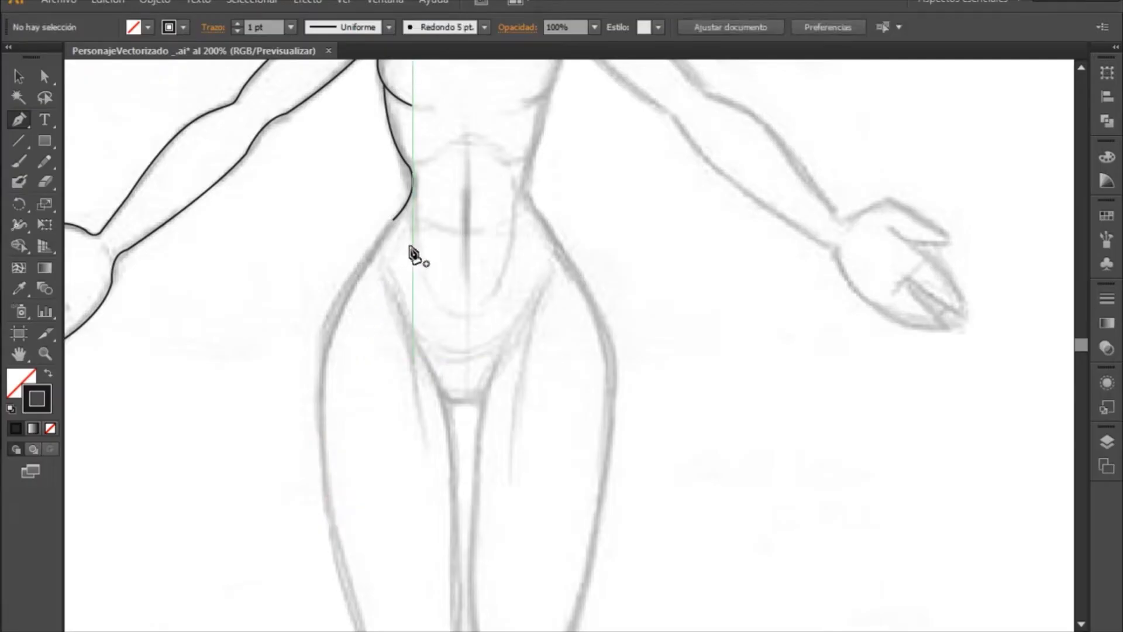
- Resume the open path at its hip anchor without an outgoing handle and curve it along the outer hip to mid-thigh
left_click(395, 220)
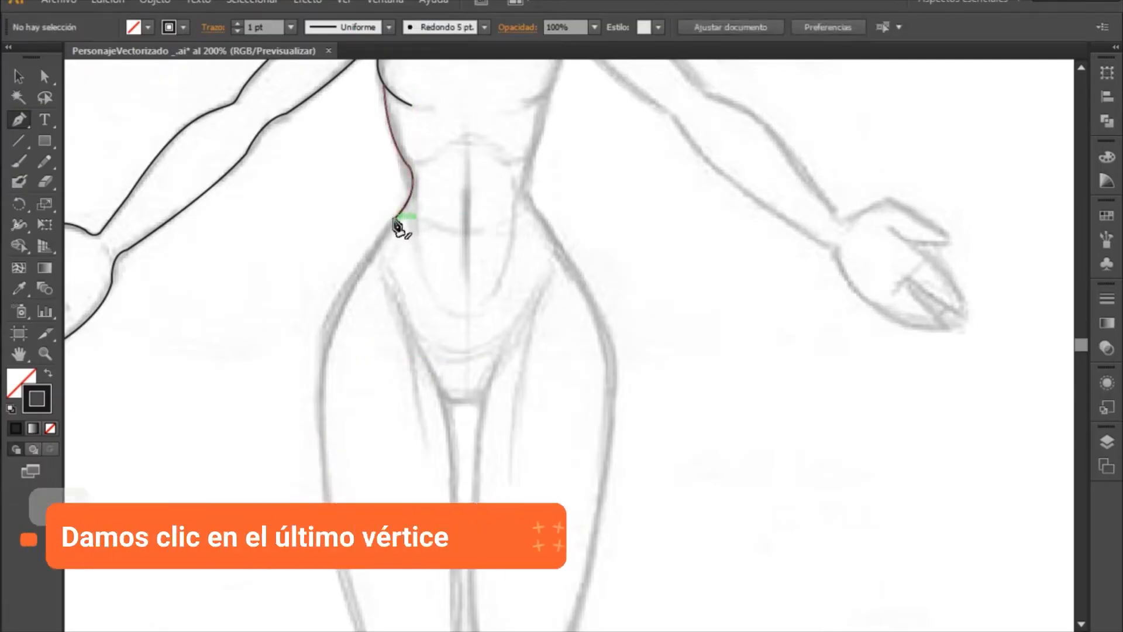
left_click(395, 220)
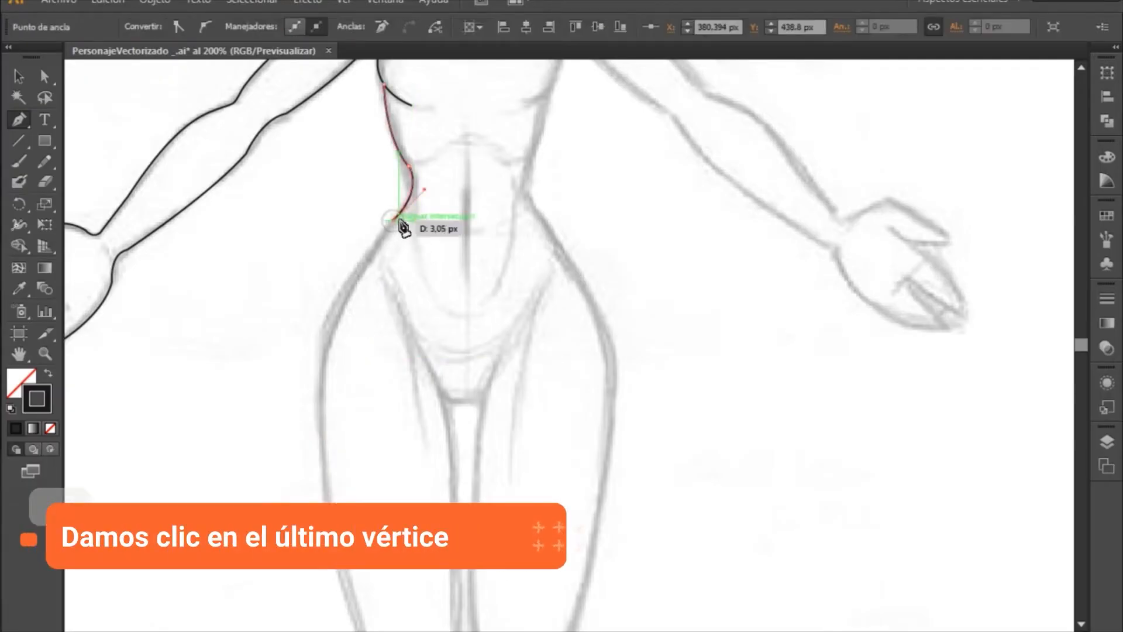
left_click_drag(321, 464, 351, 609)
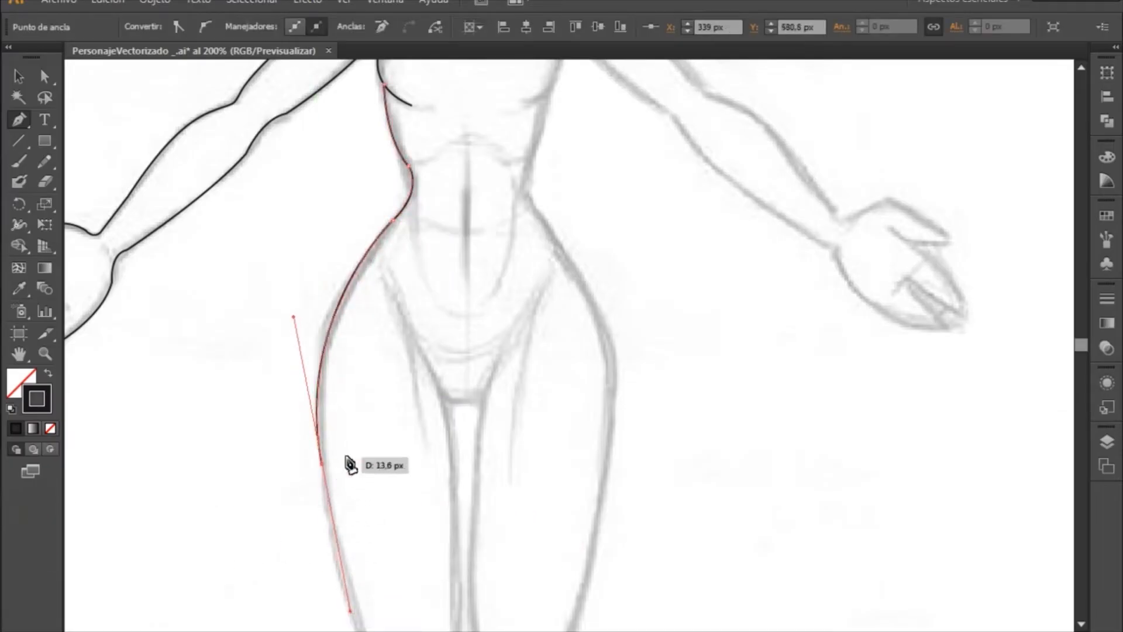
- Extend the path down the outer thigh to a curved anchor just above the knee and remove that anchor's outgoing handle
mouse_move(349, 452)
left_mouse_down()
mouse_move(333, 420)
mouse_move(334, 170)
left_mouse_up()
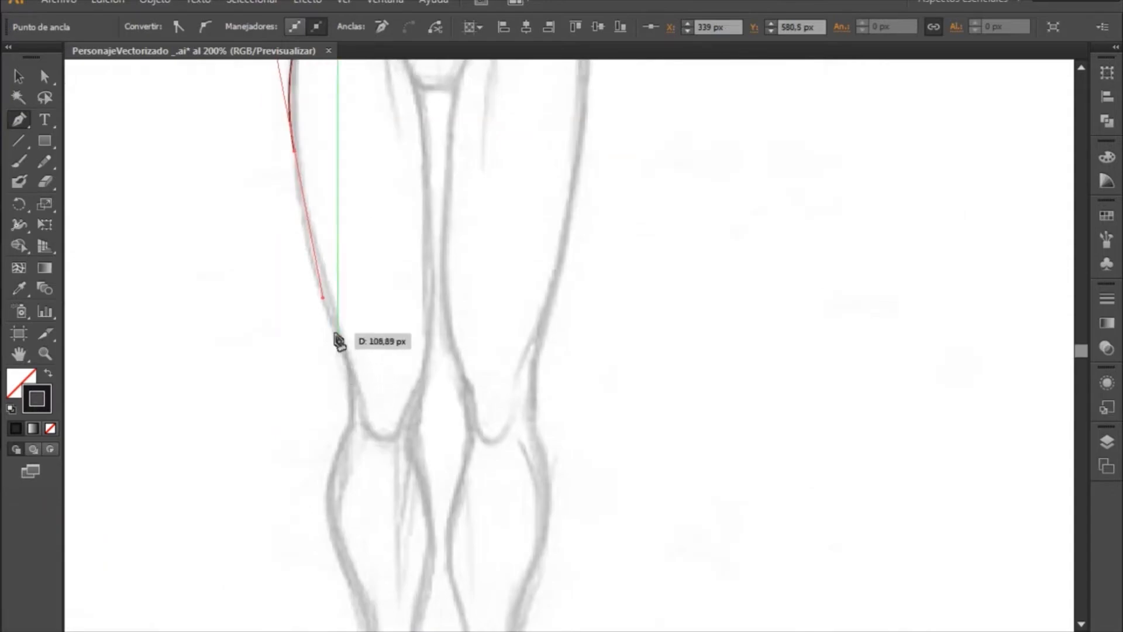
left_click_drag(337, 332, 354, 349)
left_click(360, 385)
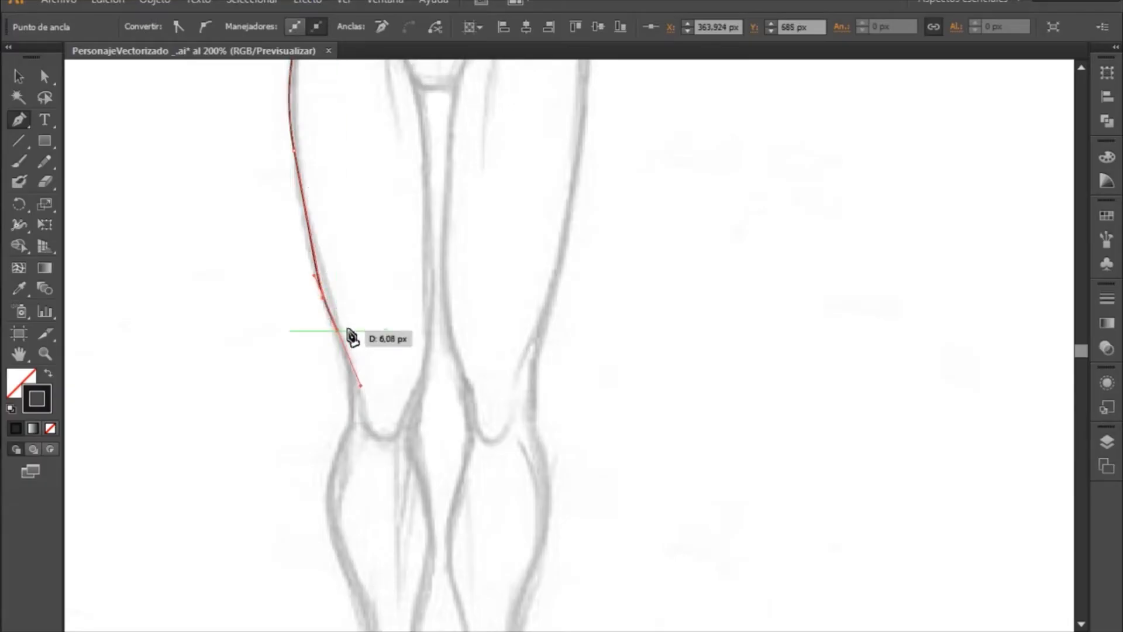
scroll(451, 296, "down", 3)
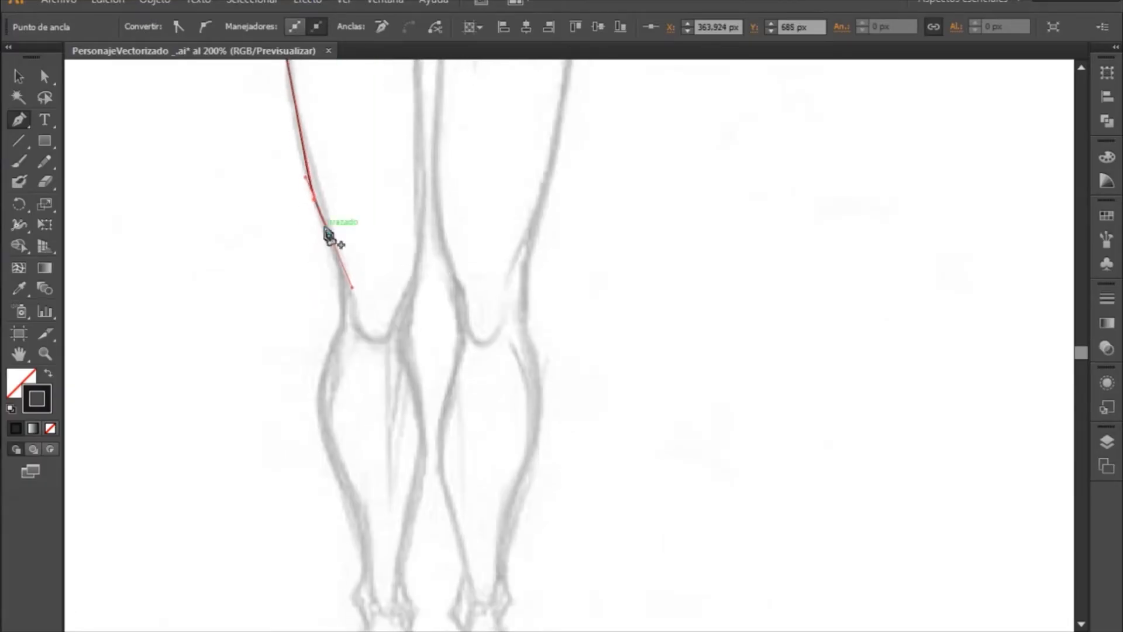
left_click(329, 234, "alt")
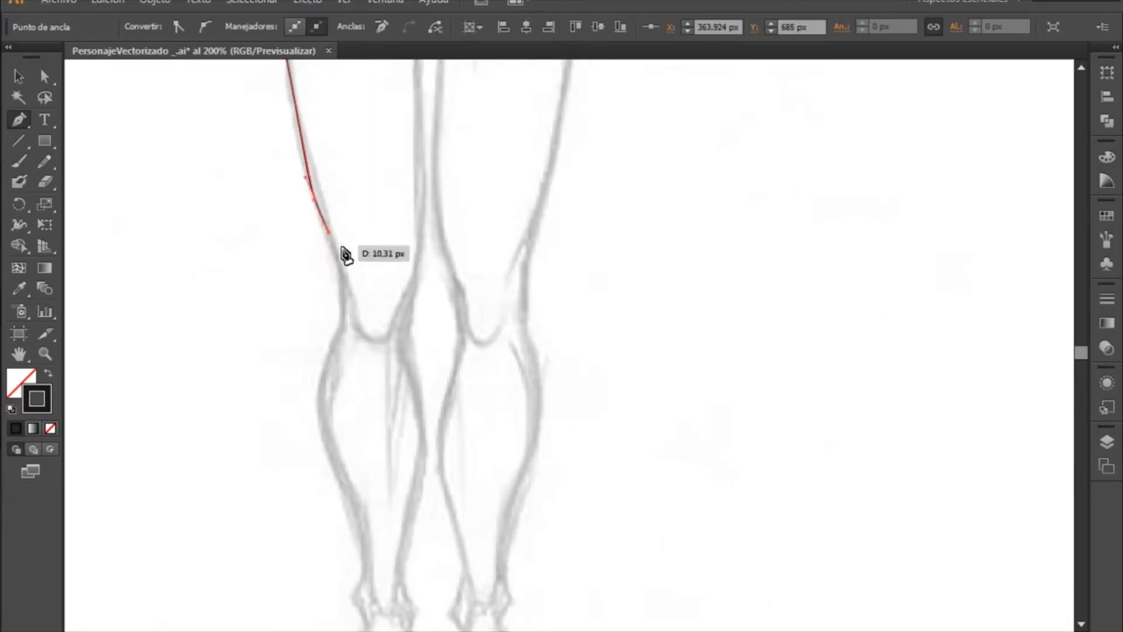
- Curve the path around the outer knee, remove the outgoing handle below it, and trace the calf bulge to a curved anchor
left_click_drag(337, 333, 319, 381)
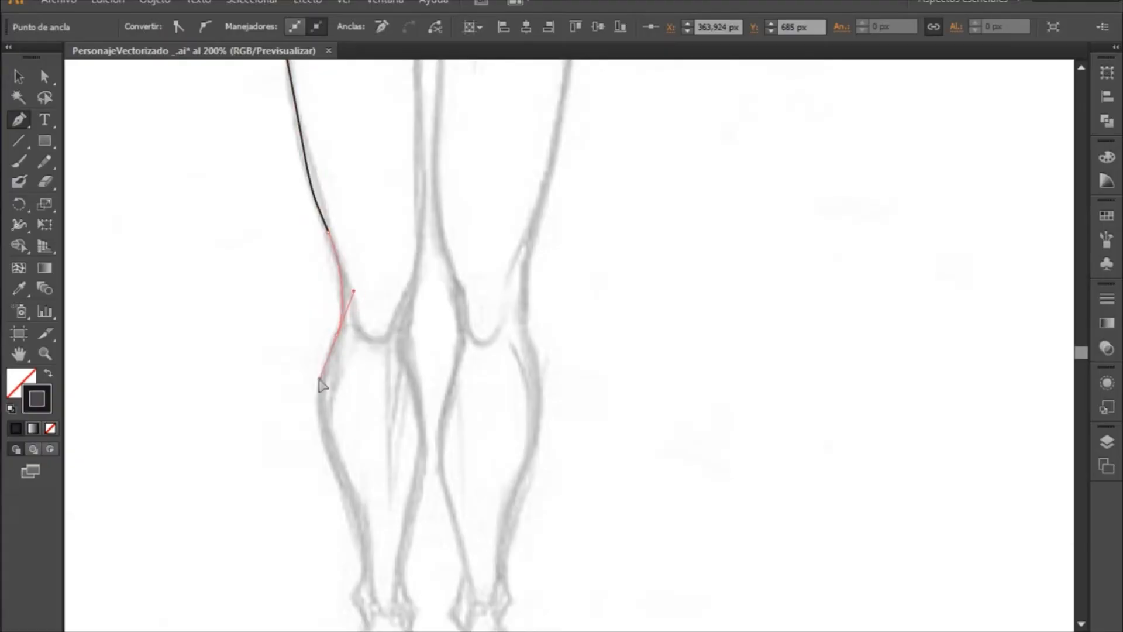
left_click(337, 334, "alt")
scroll(349, 380, "down", 5)
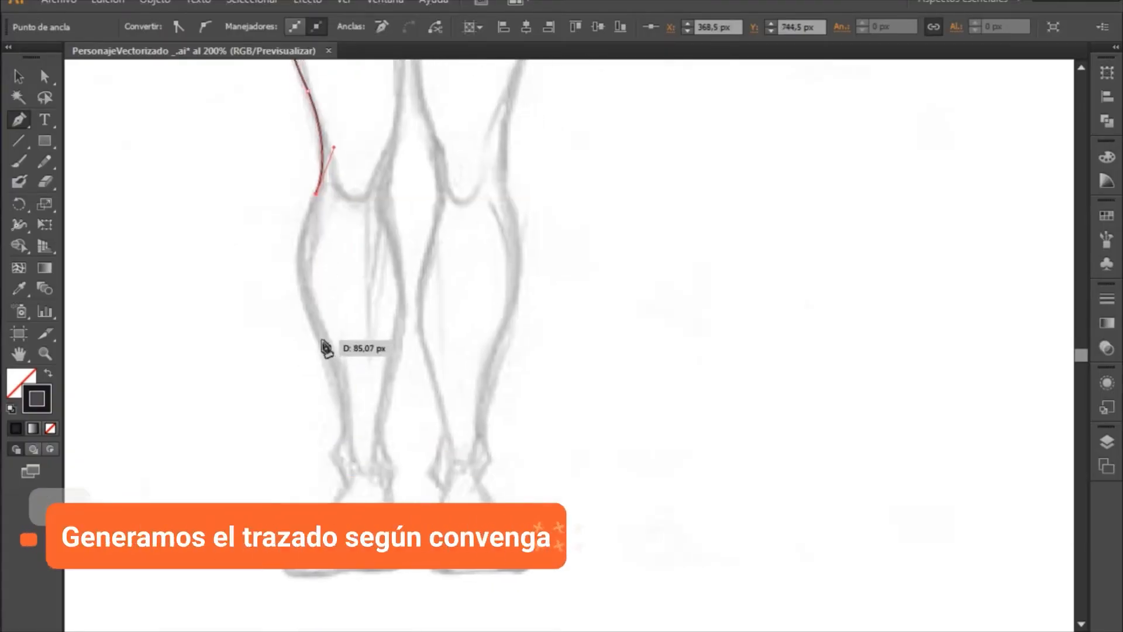
left_click_drag(323, 340, 368, 401)
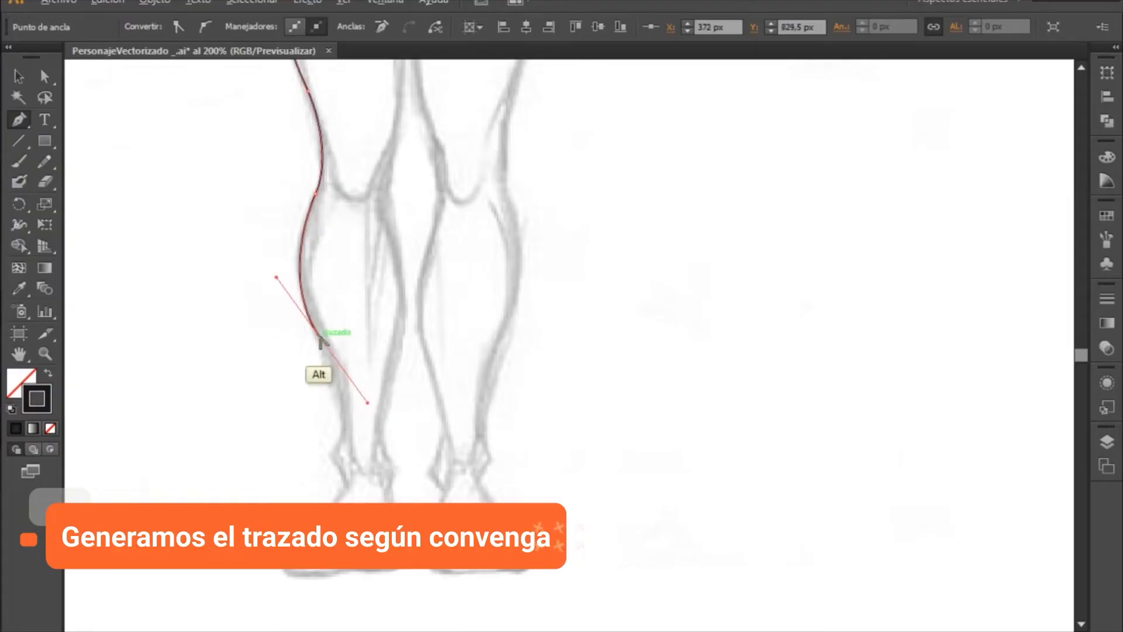
left_click(349, 382, "alt")
- Examine the traced leg and foot outlines and the untraced half of the body, with nothing selected
left_click(725, 347)
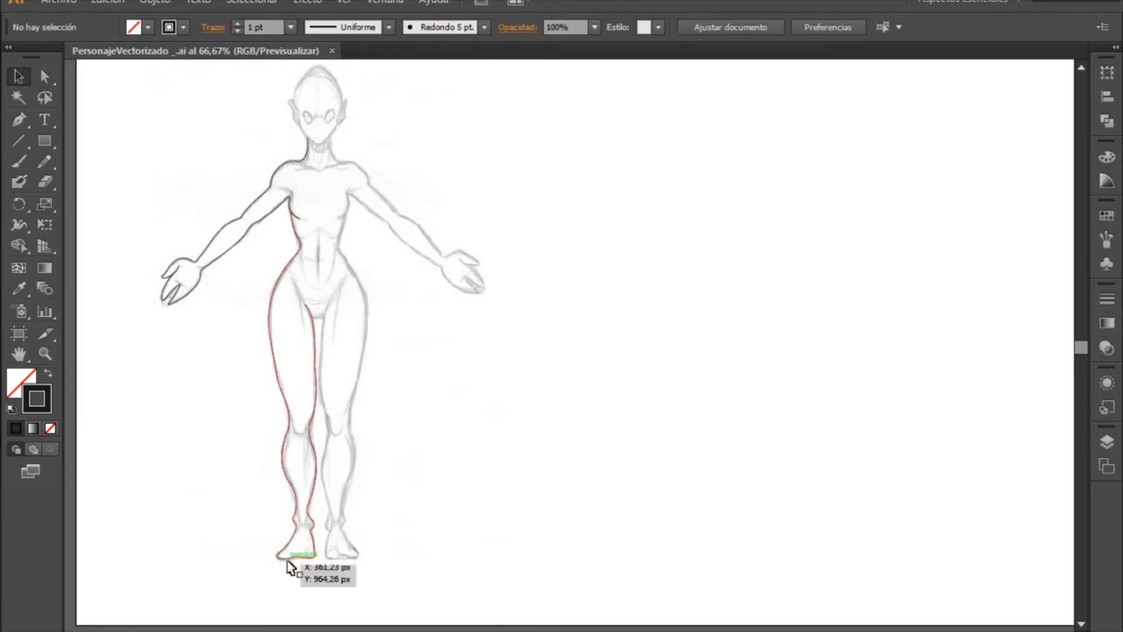
key("z")
left_click_drag(187, 406, 561, 622)
key("space")
left_click_drag(635, 330, 609, 455)
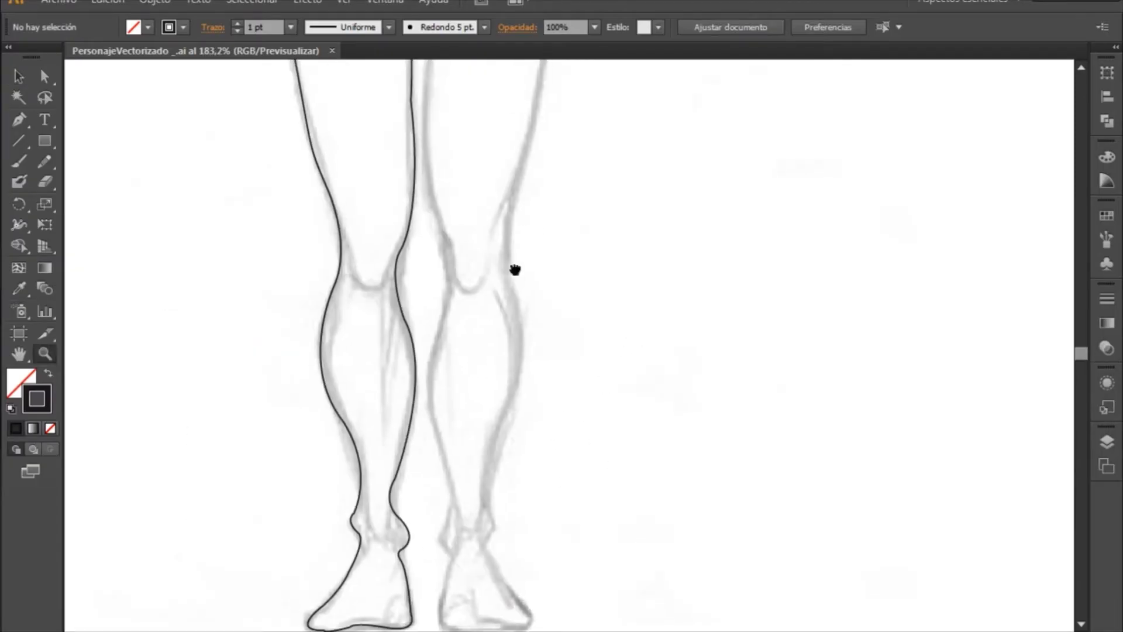
scroll(514, 270, "up", 10)
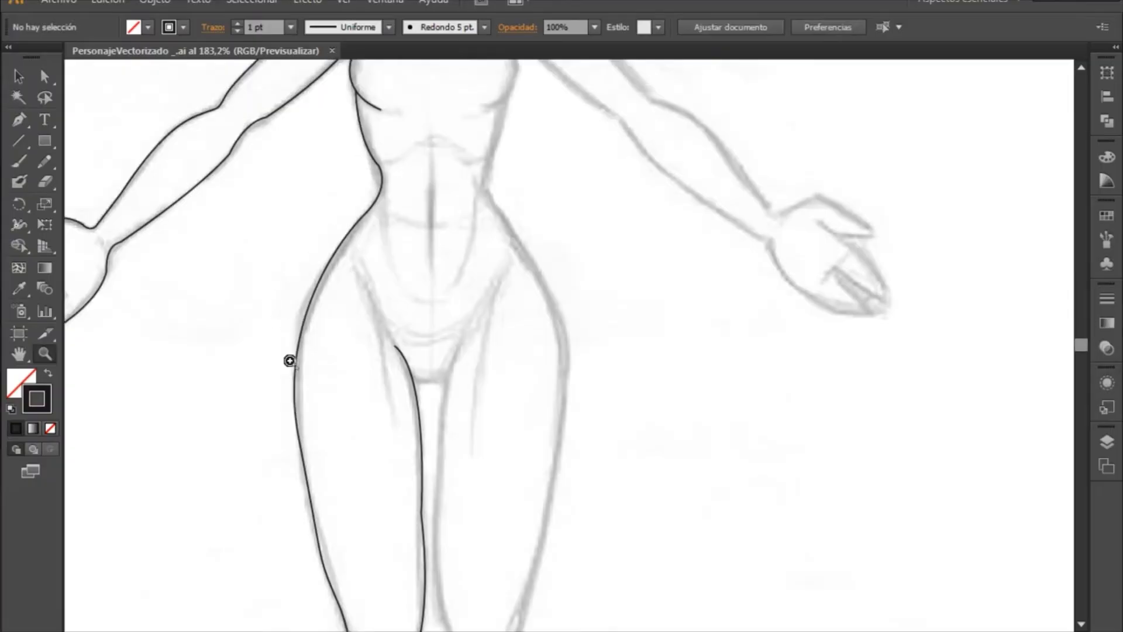
scroll(390, 520, "down", 10)
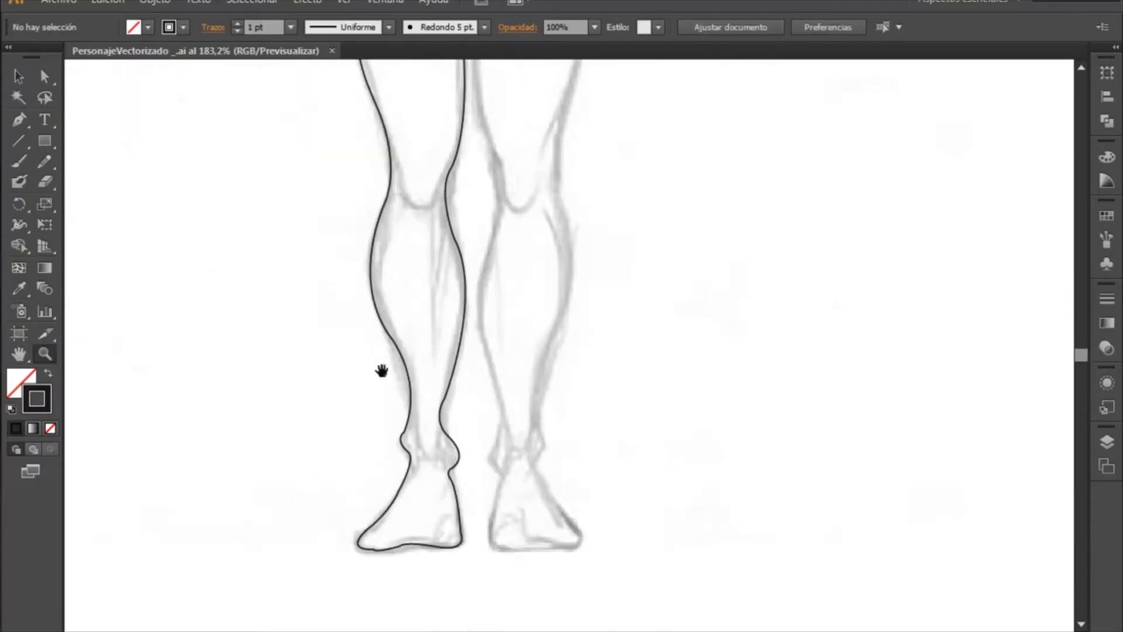
scroll(562, 392, "up", 10)
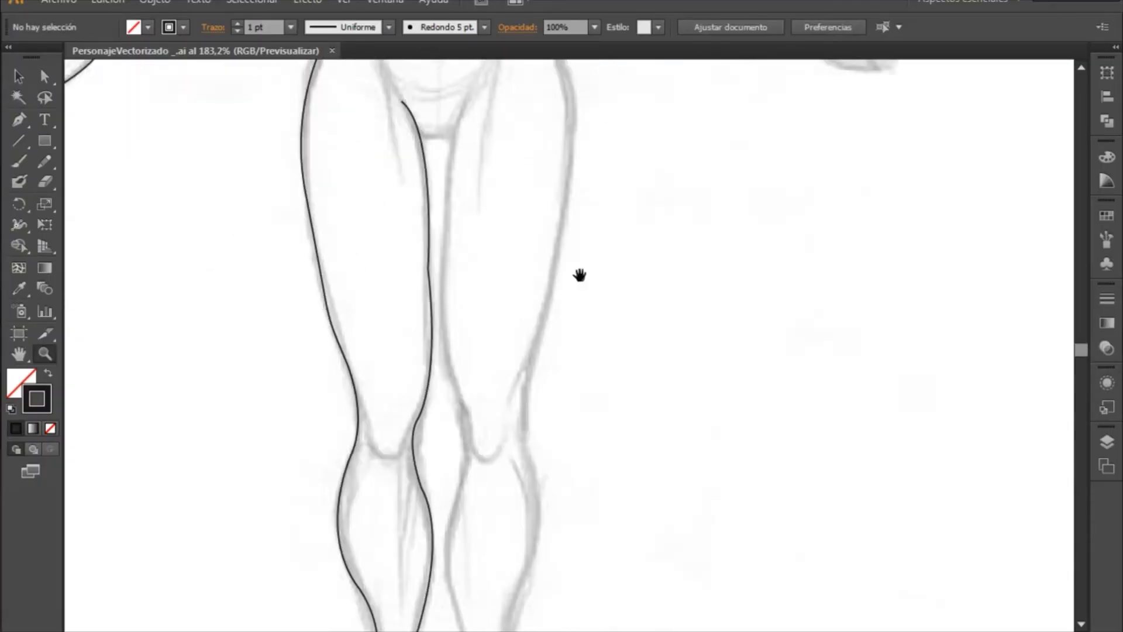
left_click_drag(586, 277, 451, 399)
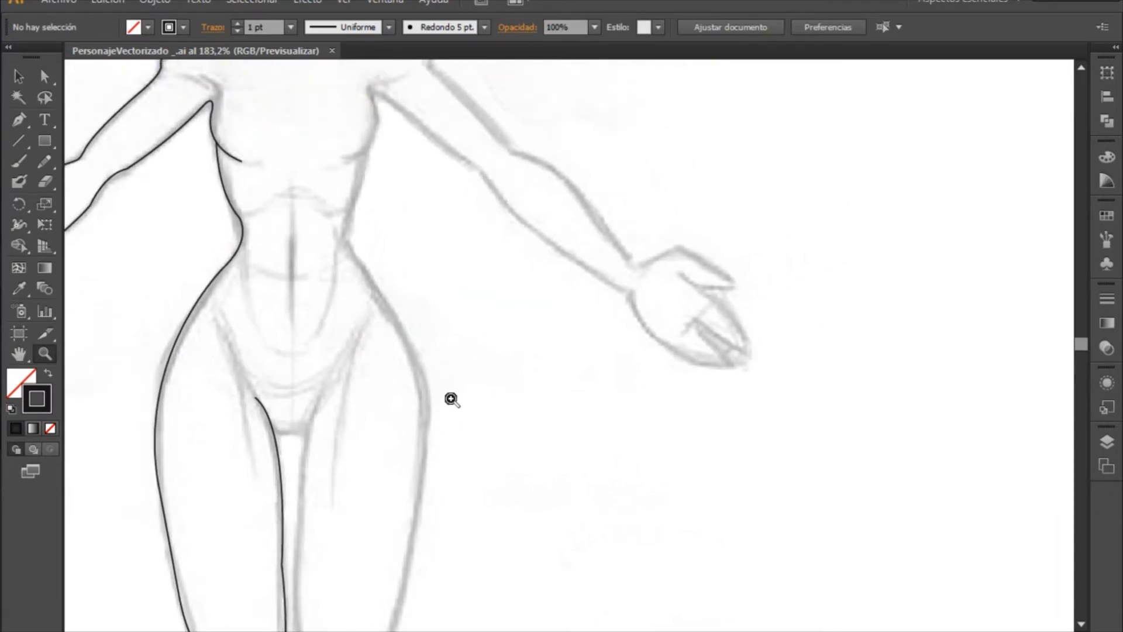
left_click(399, 393, "alt")
left_click(477, 388, "alt")
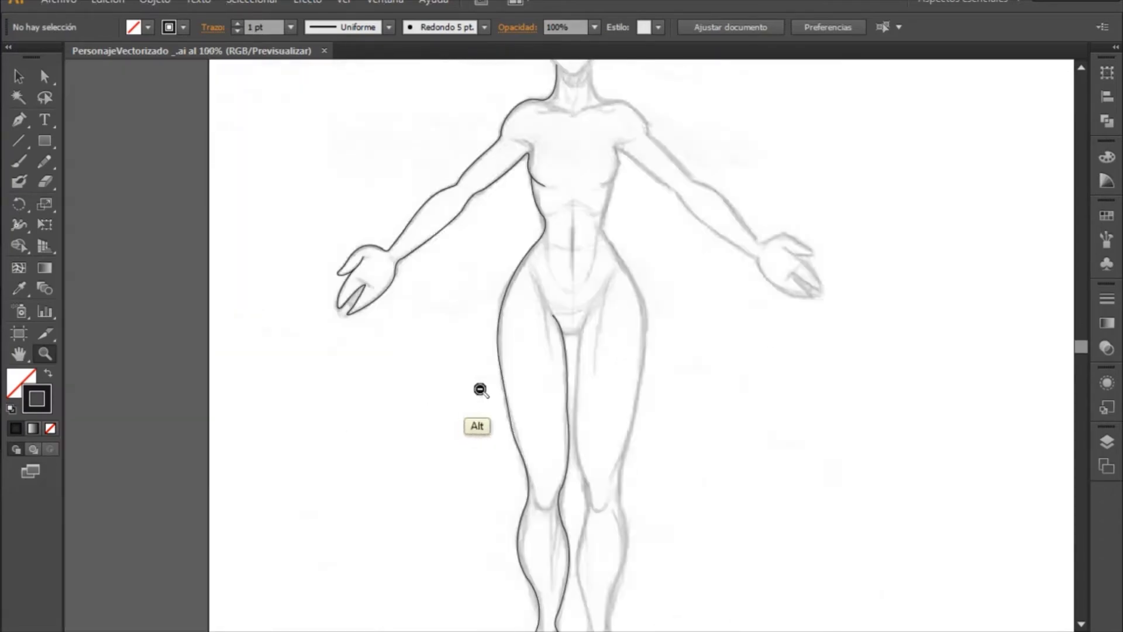
left_click(535, 396, "alt")
left_click_drag(719, 325, 525, 374)
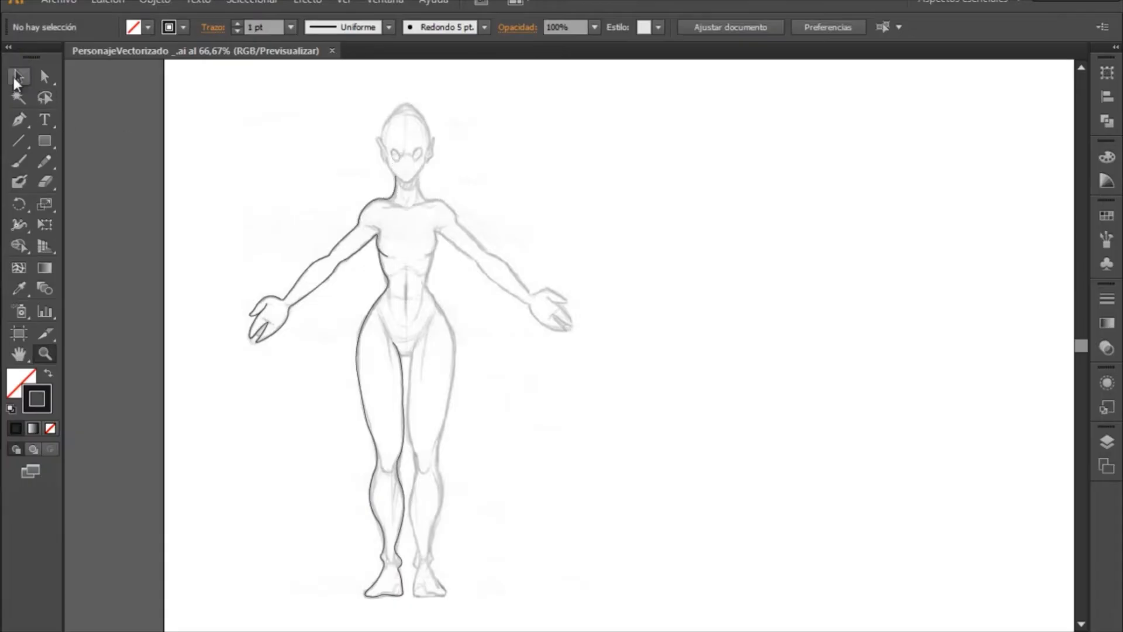
- Select all traced paths of the half body, then copy and paste them
left_click(17, 79)
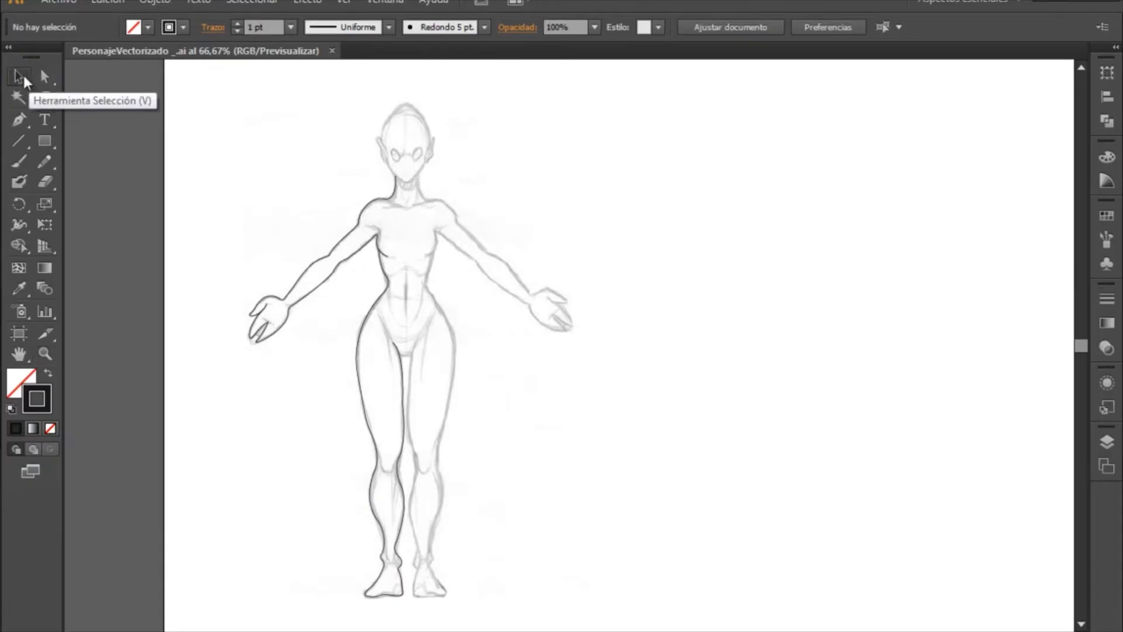
left_click_drag(520, 123, 245, 593)
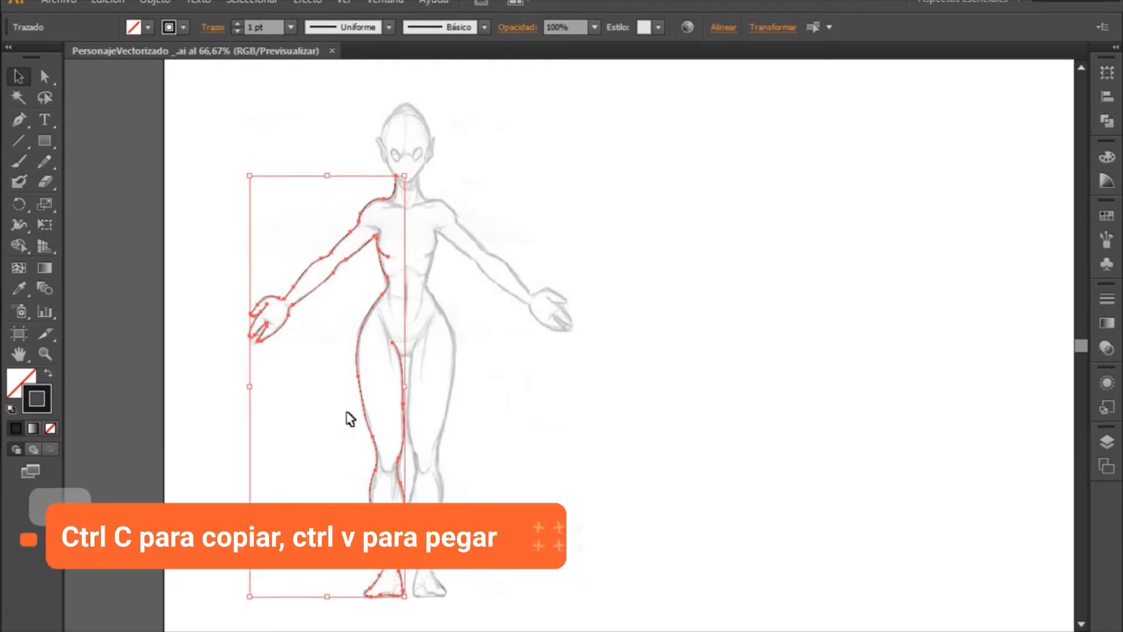
key("ctrl+c")
key("ctrl+v")
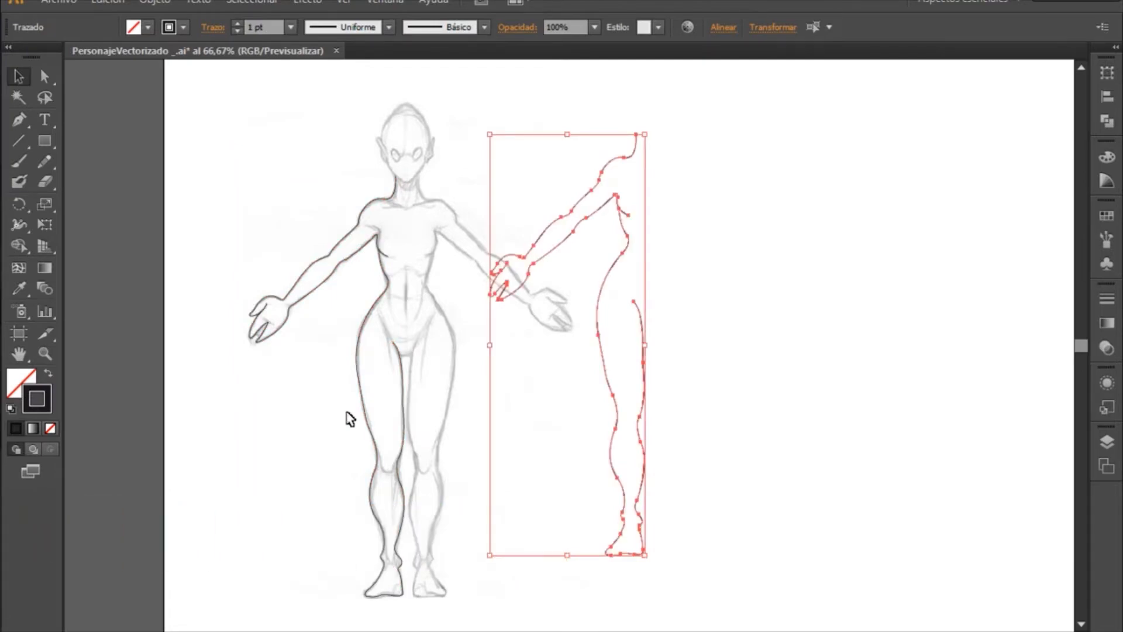
- Reflect the pasted half-body outline across the vertical axis, comparing it with the preview off and on
right_click(542, 430)
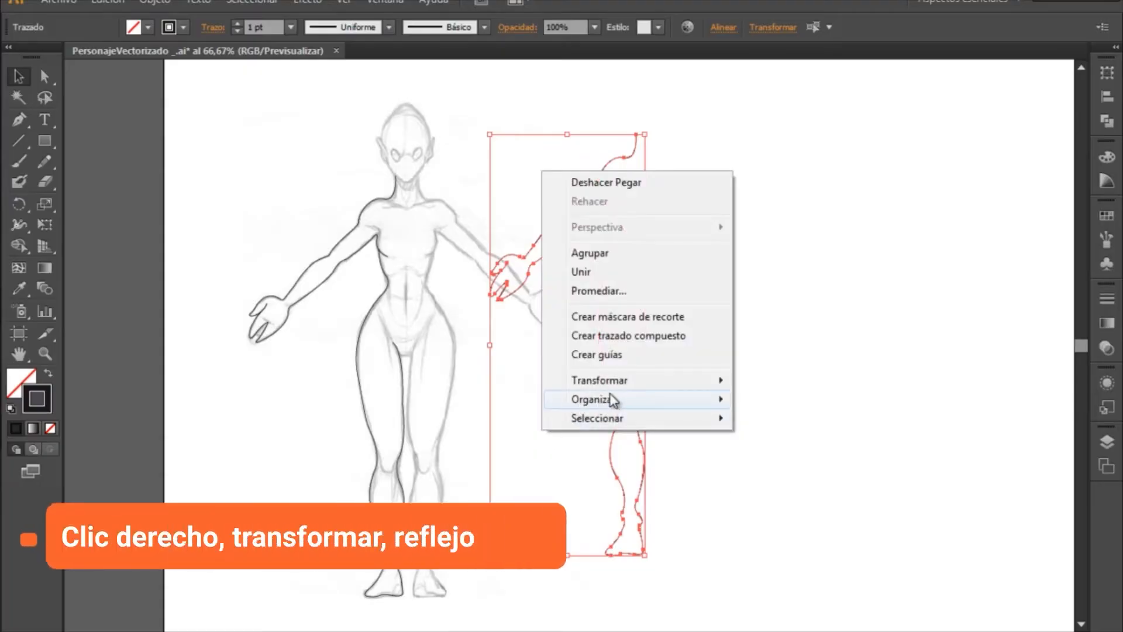
mouse_move(637, 387)
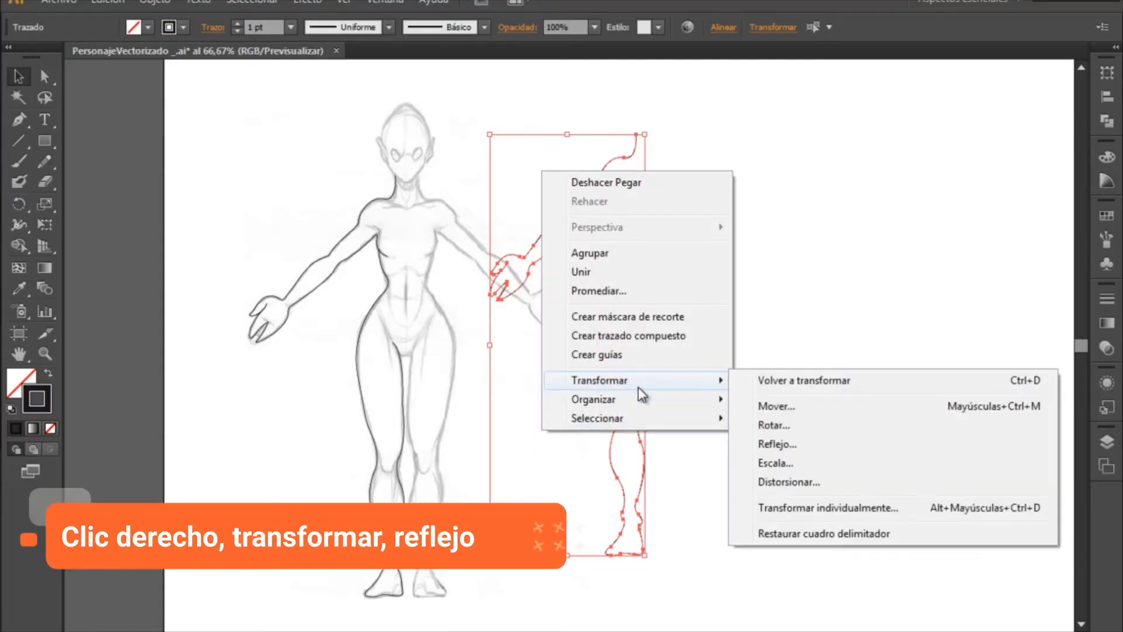
left_click(767, 444)
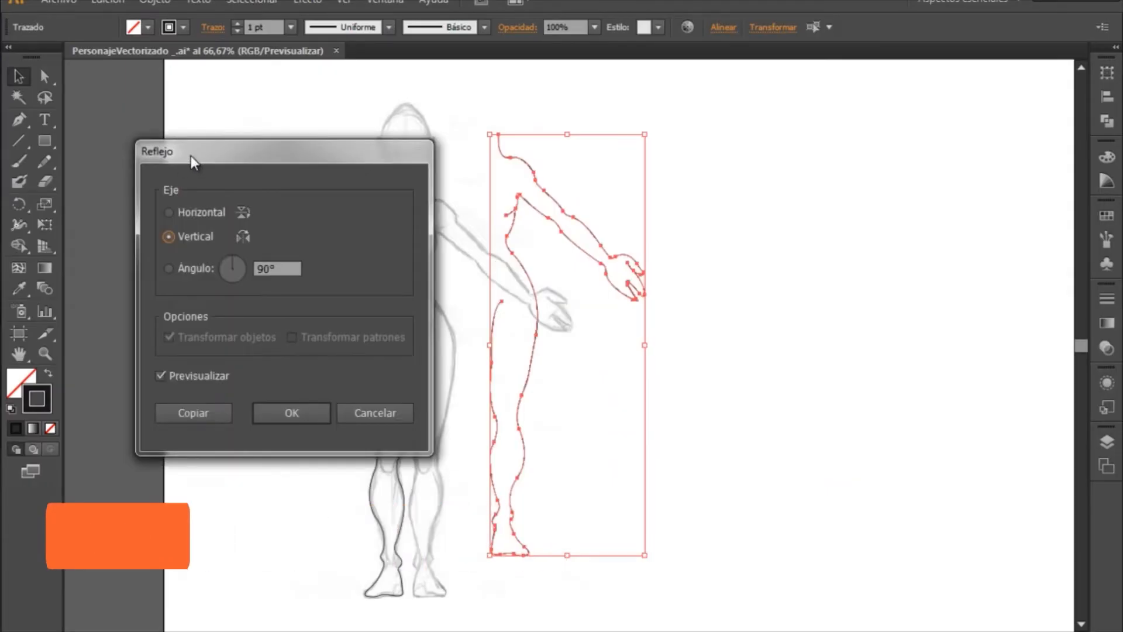
mouse_move(240, 148)
left_mouse_down()
mouse_move(816, 136)
mouse_move(772, 113)
left_mouse_up()
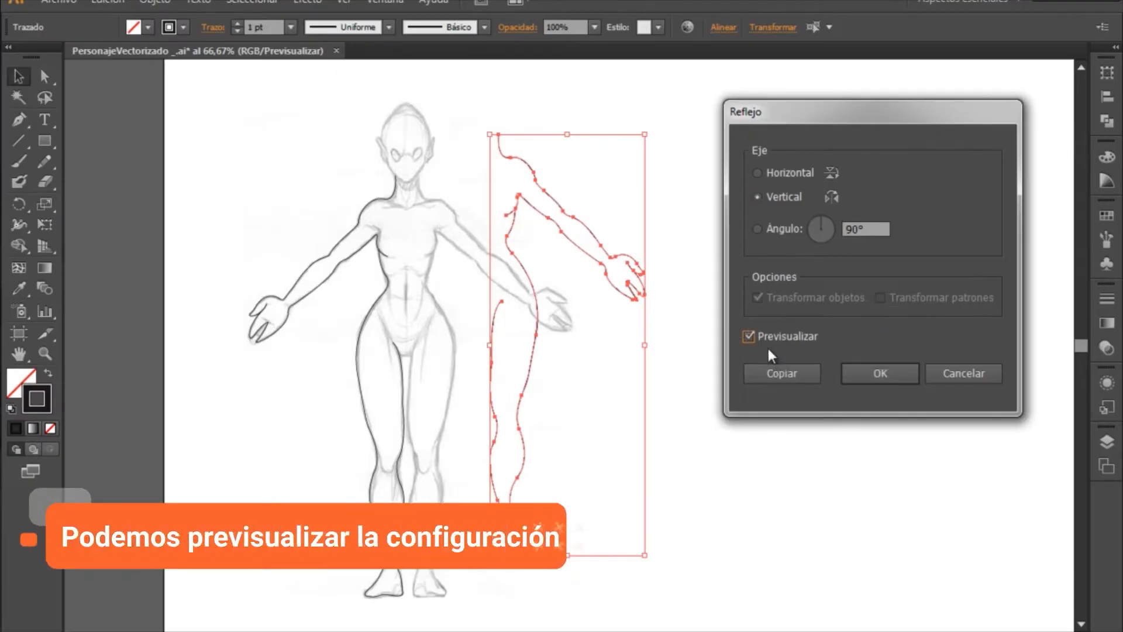
left_click(751, 336)
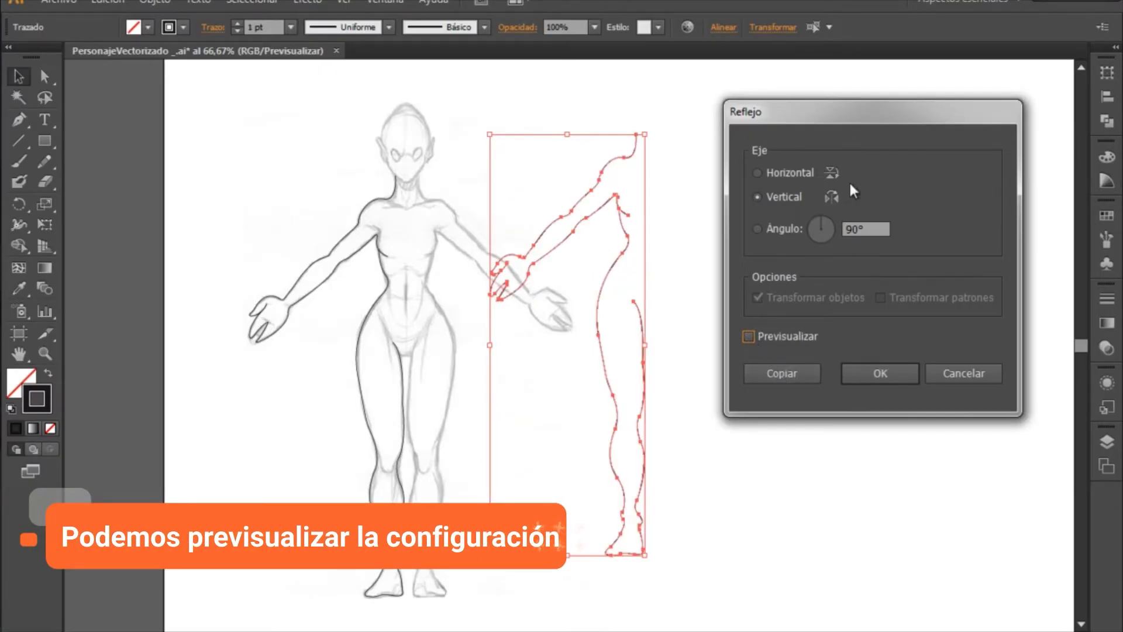
left_click(750, 335)
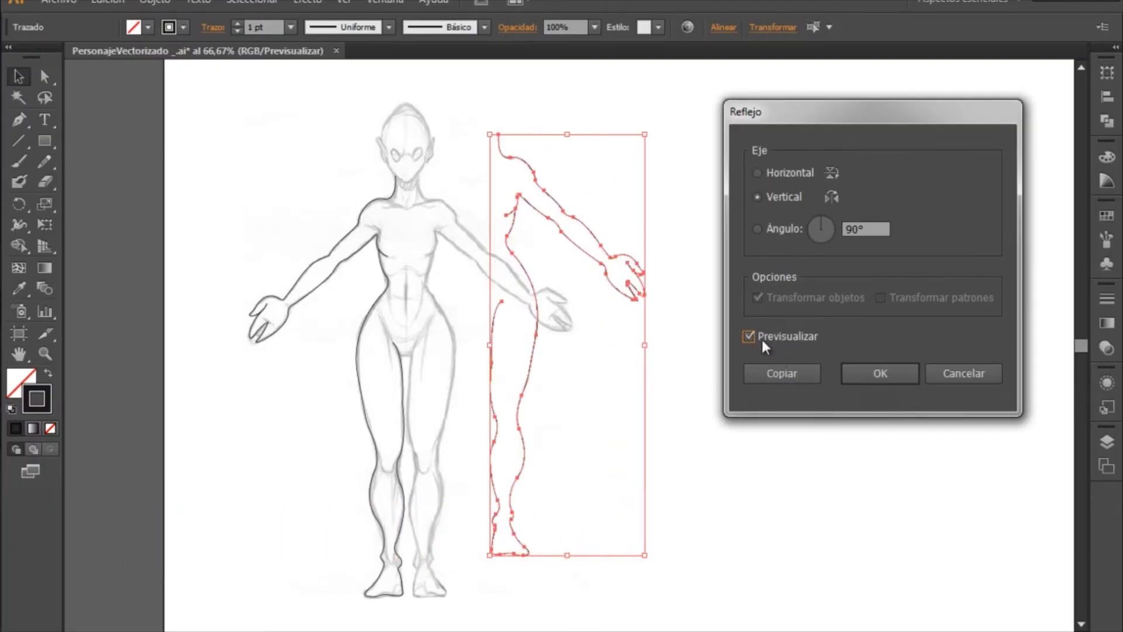
left_click(898, 379)
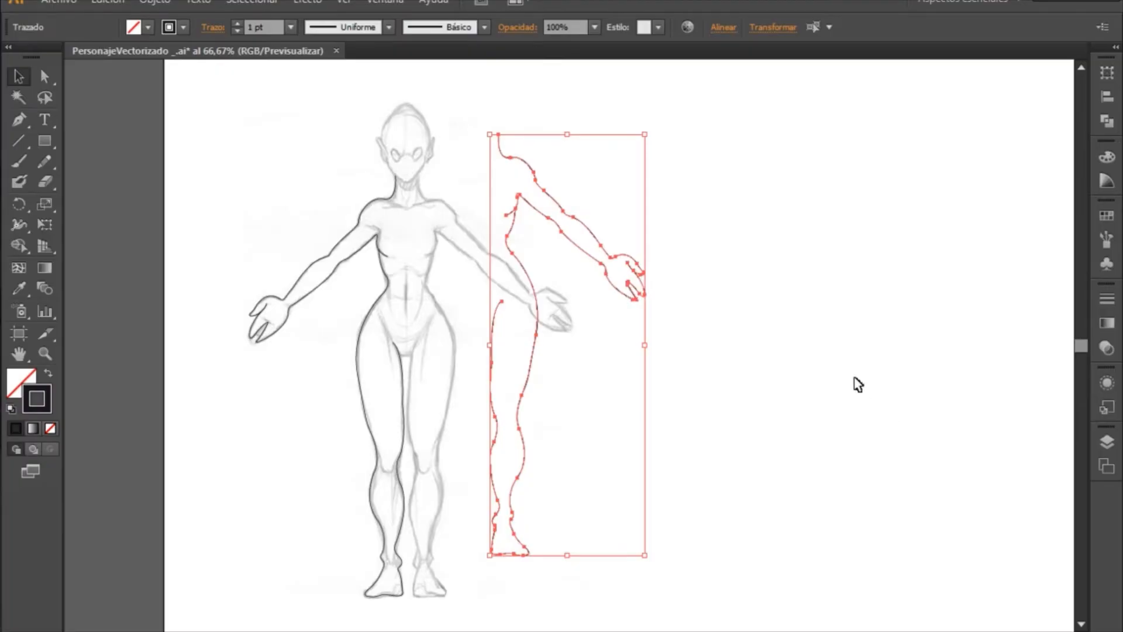
- Nudge the mirrored outline into place over the untraced half of the sketch and deselect it
key("shift+Left")
key("shift+Left")
key("shift+Left")
key("shift+Left")
key("shift+Left")
key("shift+Left")
key("shift+Left")
key("shift+Left")
key("shift+Left")
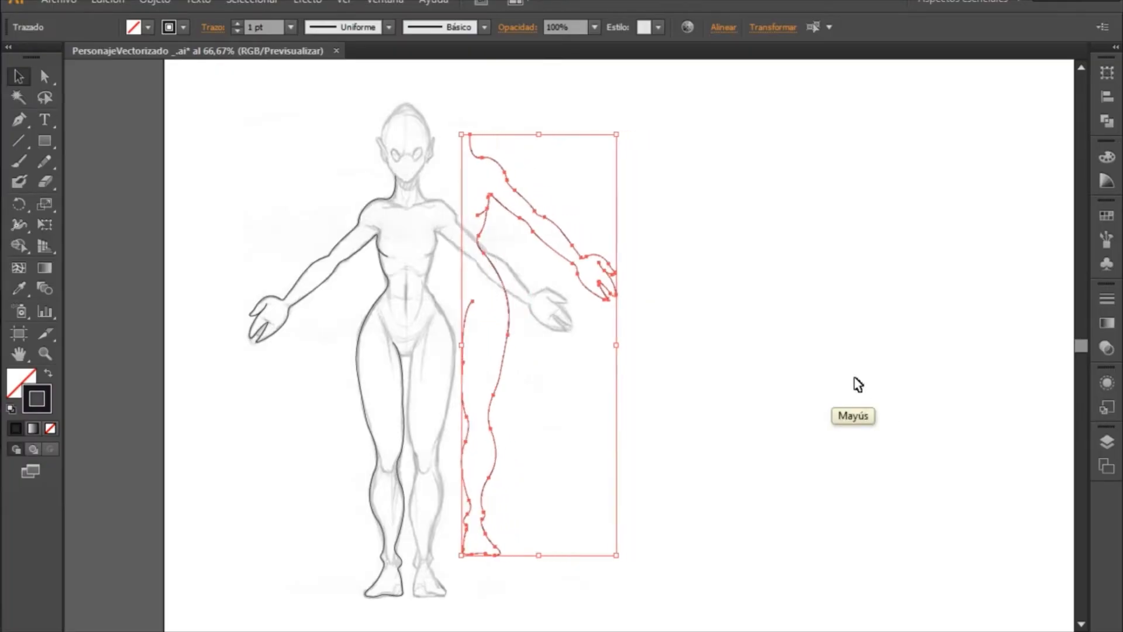
key("shift+Down")
key("shift+Down")
key("shift+Down")
key("shift+Down")
key("shift+Down")
key("shift+Down")
key("shift+Down")
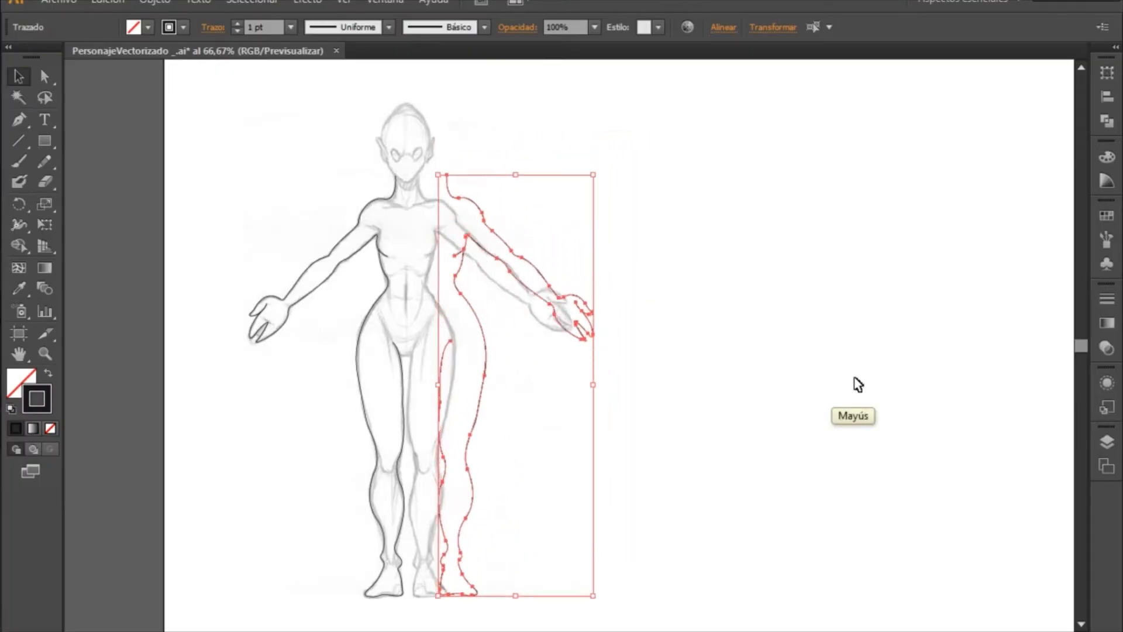
key("shift+Left")
key("shift+Left")
key("shift+Left")
key("shift+Left")
key("shift+Left")
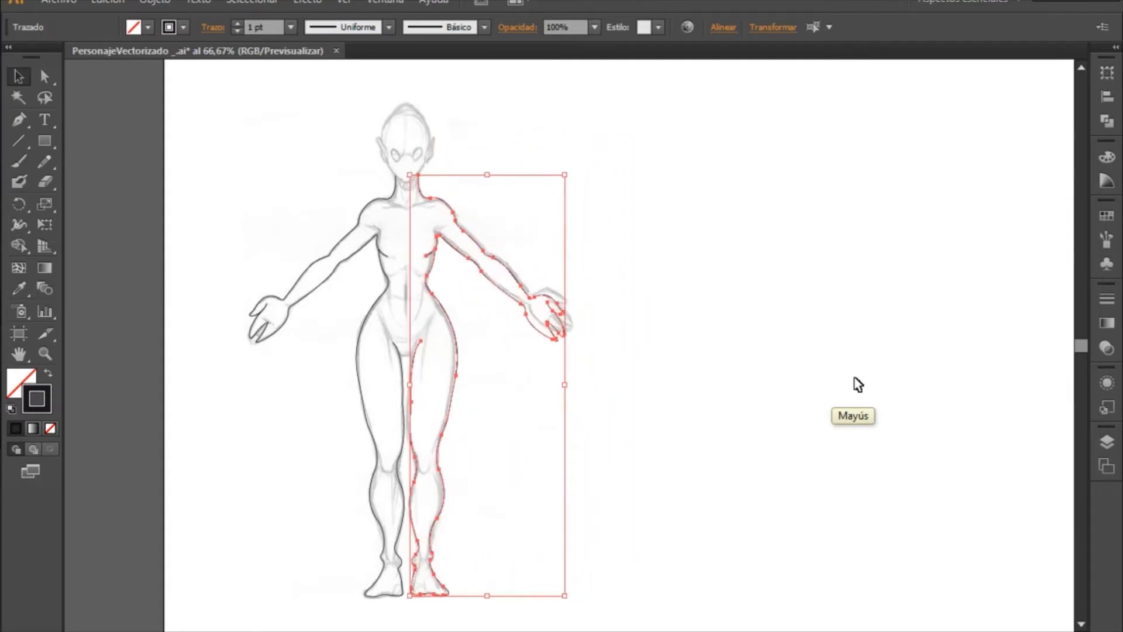
key("Down")
key("Down")
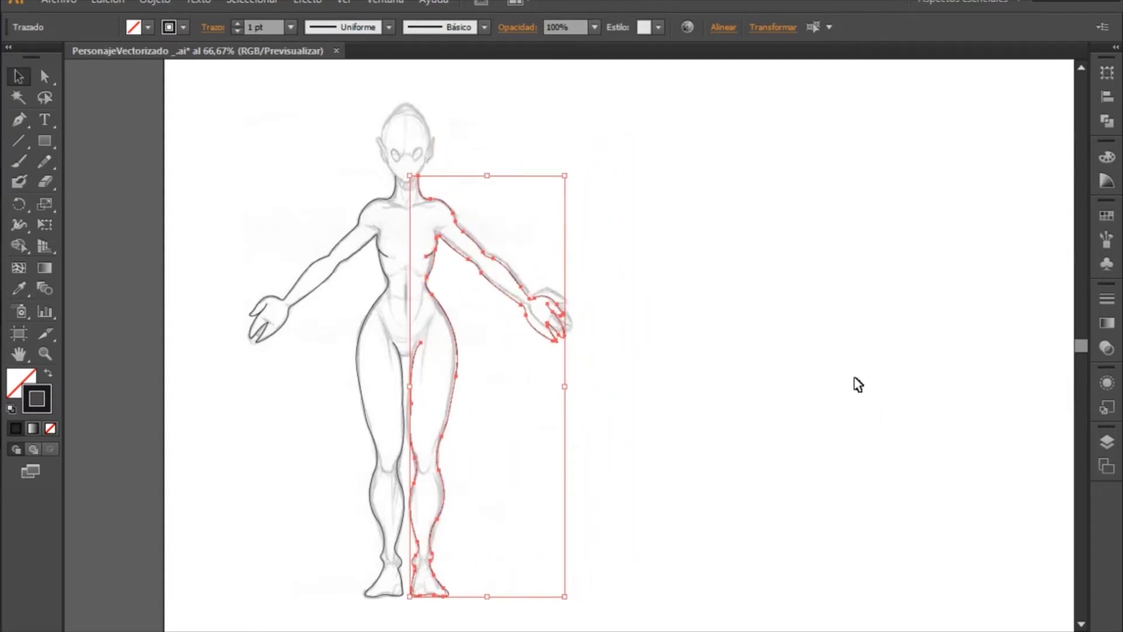
key("Up")
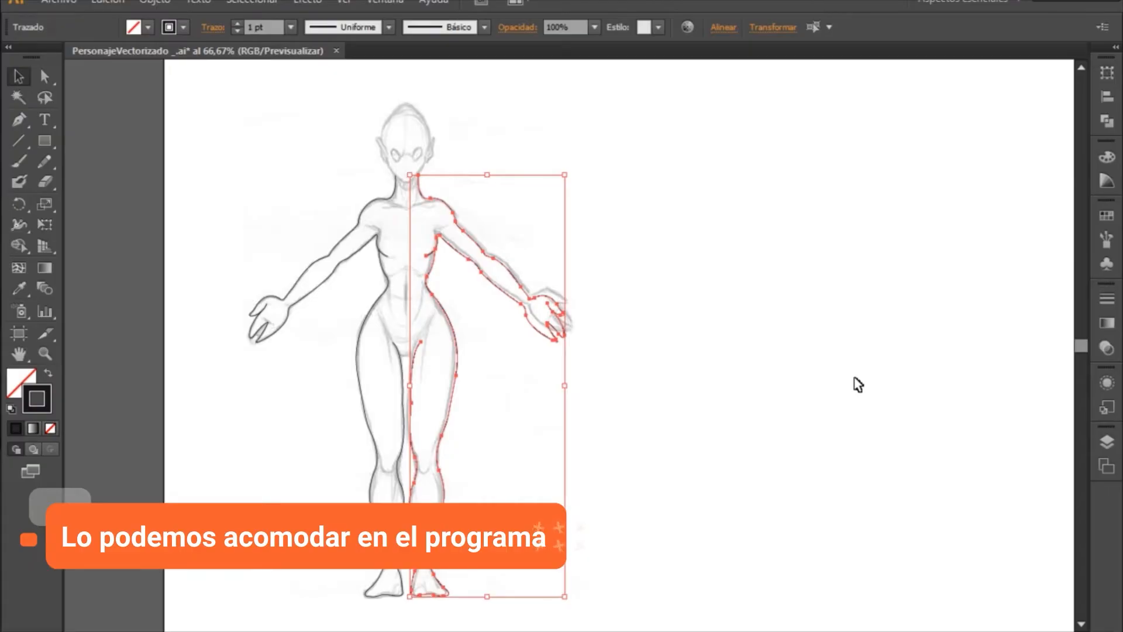
left_click(620, 310)
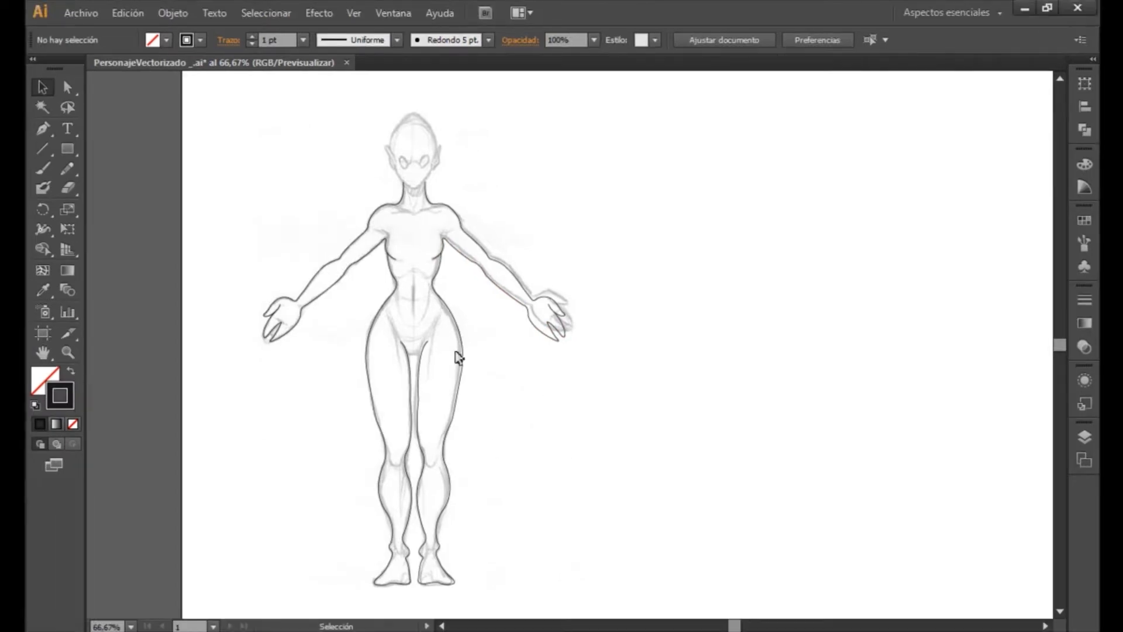
key("z")
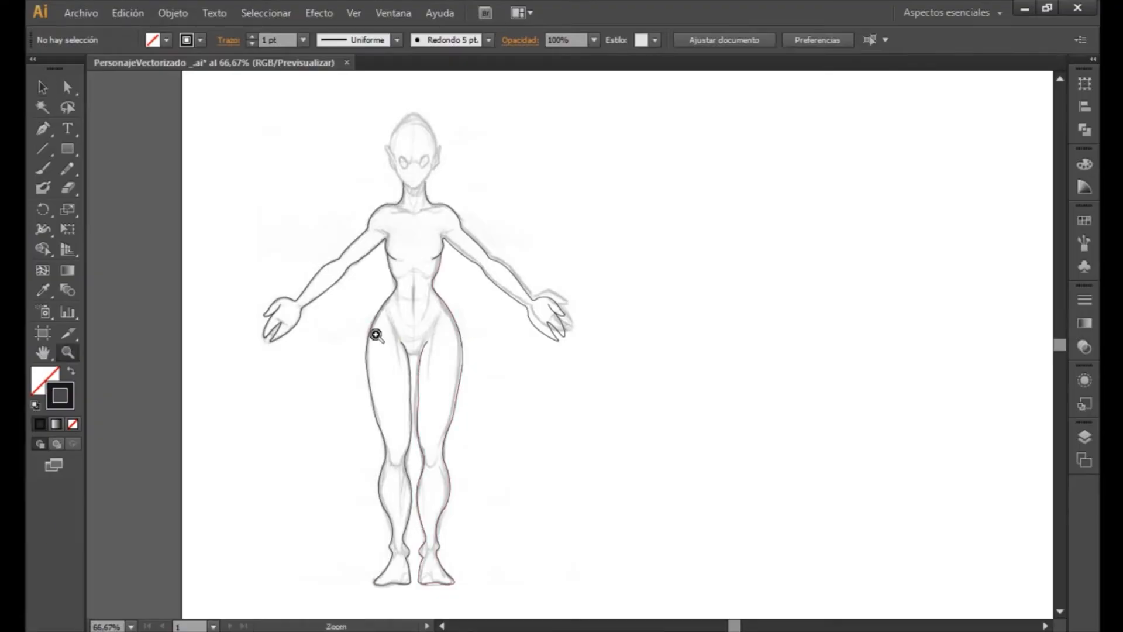
- Examine the mirrored outline against the sketch from the torso and arms down to the knees
left_click_drag(333, 308, 563, 419)
key("space")
mouse_move(541, 289)
left_mouse_down()
mouse_move(554, 321)
mouse_move(567, 488)
left_mouse_up()
left_click_drag(609, 169, 623, 434)
left_click_drag(635, 146, 709, 416)
mouse_move(714, 273)
left_mouse_down()
mouse_move(640, 433)
mouse_move(586, 471)
left_mouse_up()
left_click_drag(584, 387, 431, 286)
left_click_drag(473, 436, 310, 261)
left_click_drag(466, 457, 696, 254)
left_click_drag(502, 467, 514, 250)
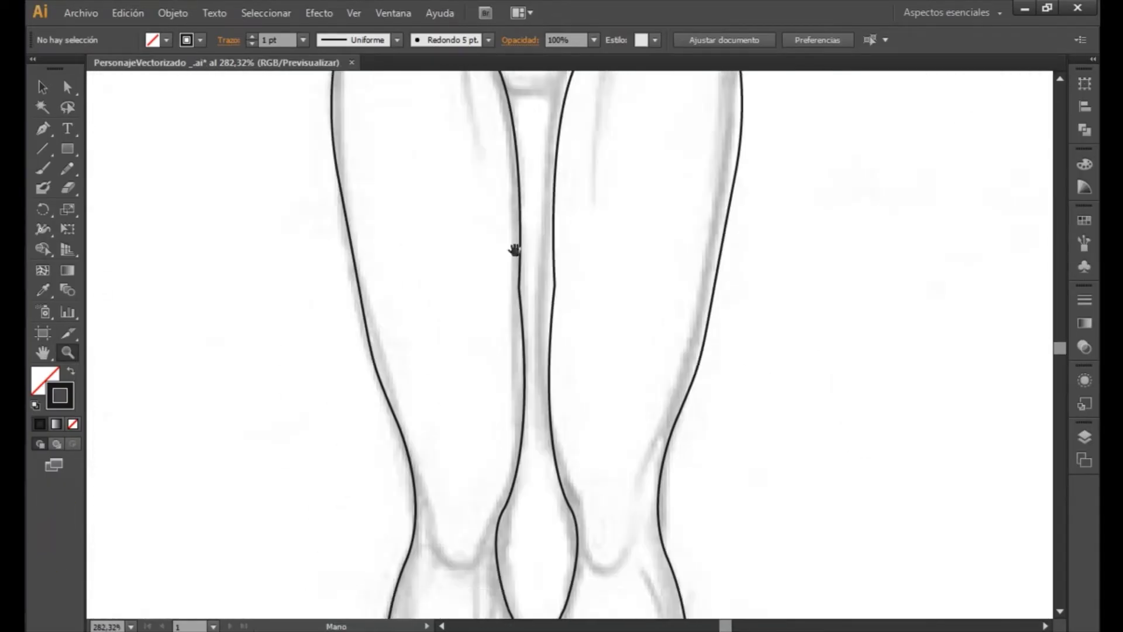
left_click_drag(544, 463, 546, 253)
mouse_move(532, 461)
left_mouse_down()
mouse_move(557, 393)
mouse_move(431, 380)
left_mouse_up()
scroll(556, 303, "up", 10)
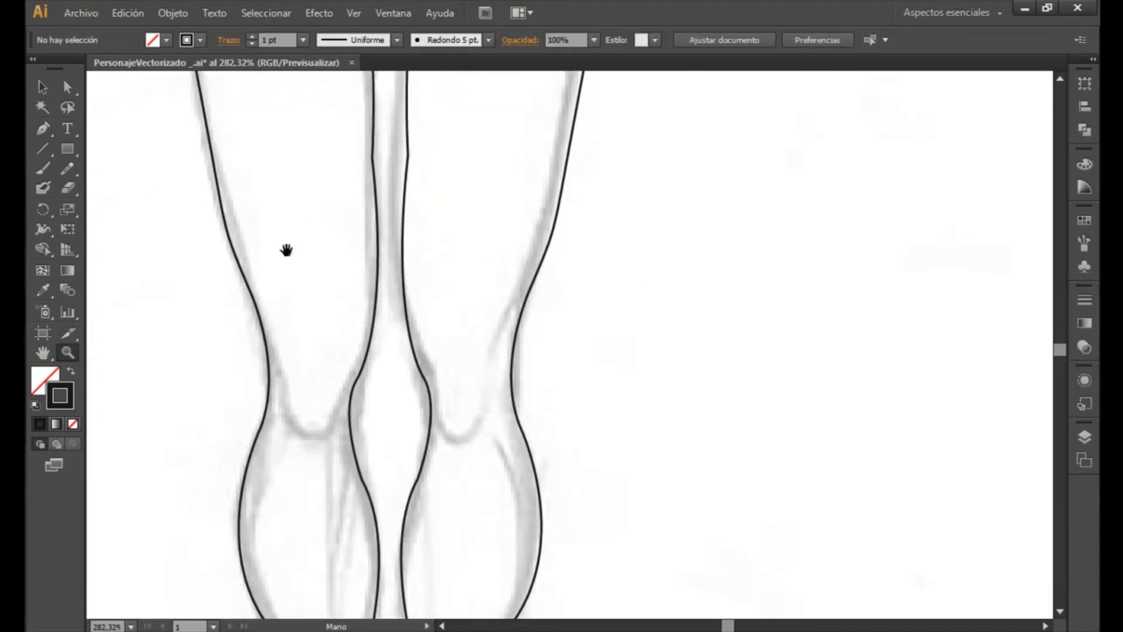
- Trace the U-shaped kneecap curve on the drawing's left leg with the Pen tool, starting from the inner knee outline
left_click(52, 135)
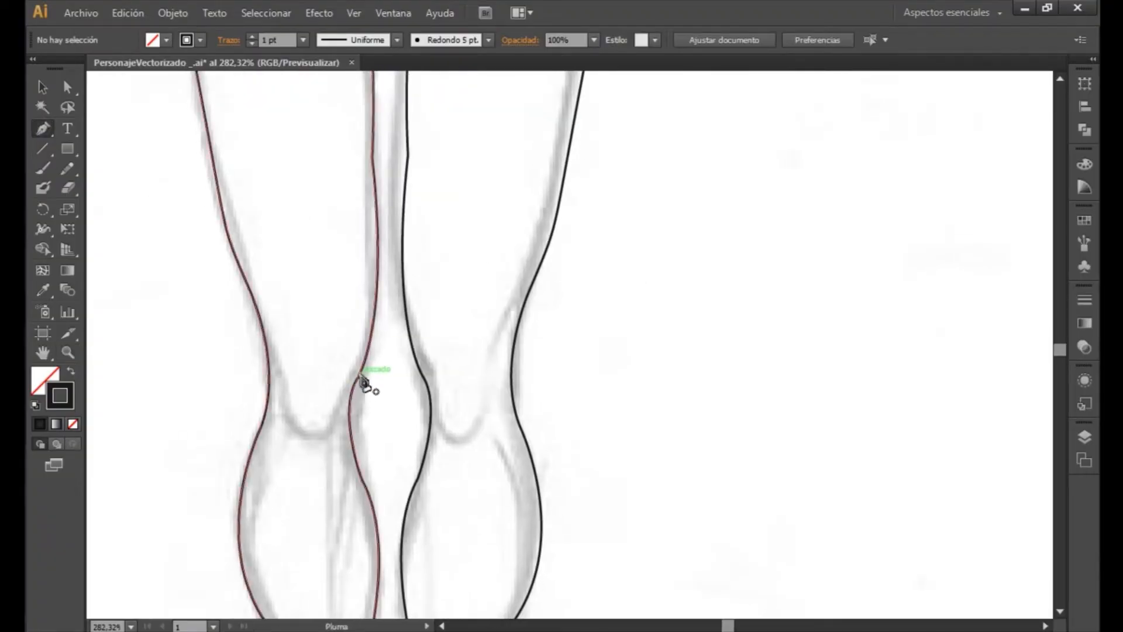
left_click(375, 365)
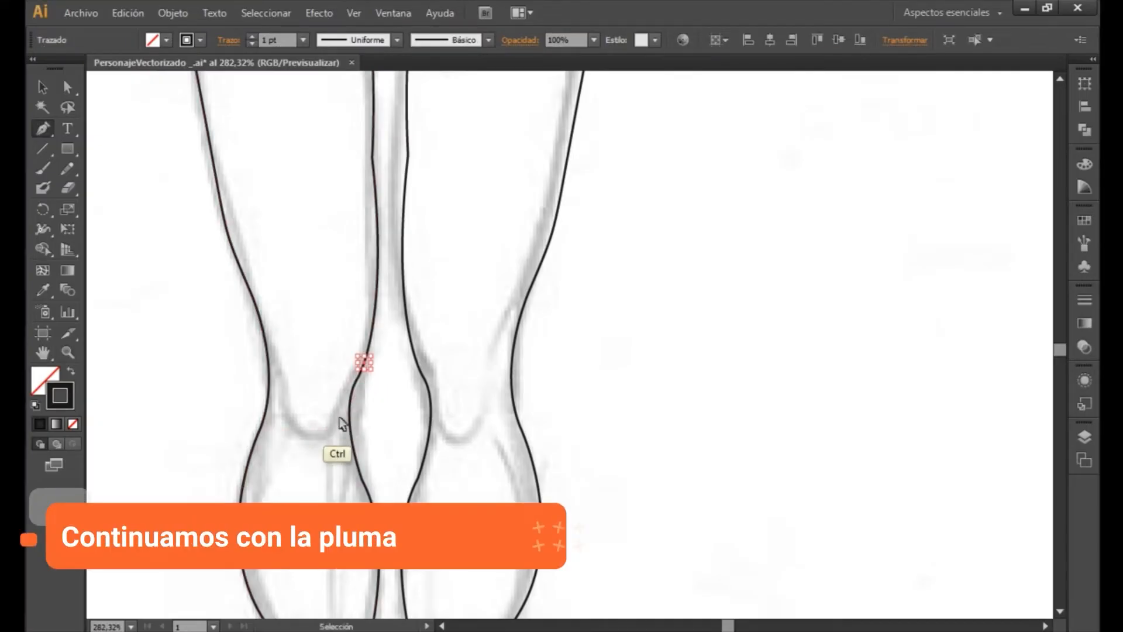
left_click_drag(328, 444, 299, 438)
key("ctrl+z")
left_click(331, 413, "alt")
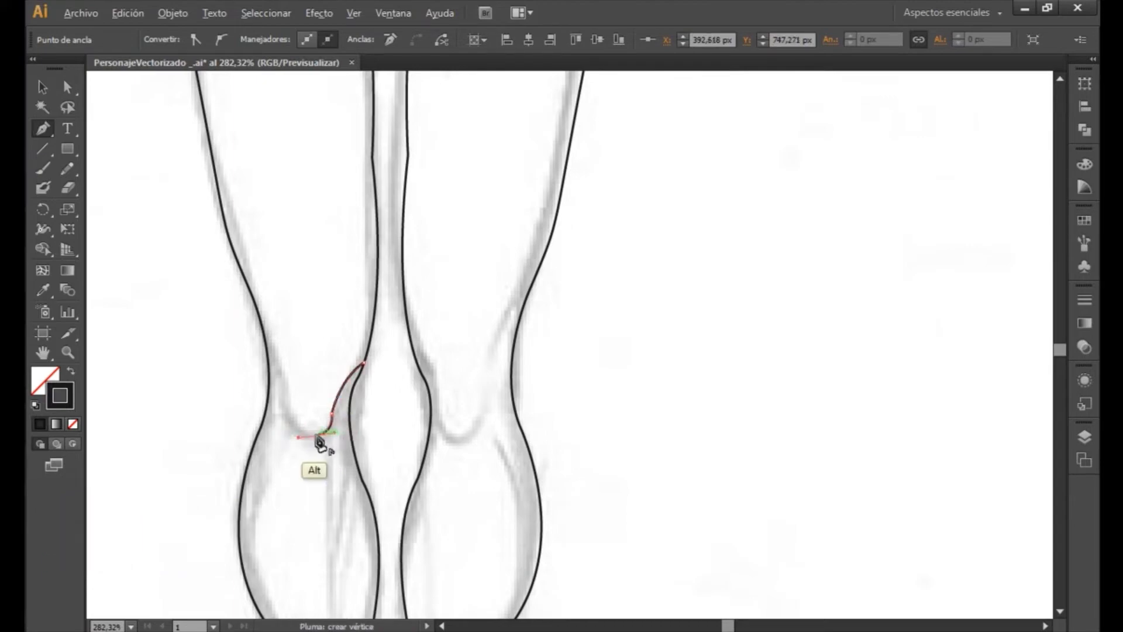
left_click(317, 435, "alt")
left_click_drag(282, 392, 265, 342)
left_click(283, 395)
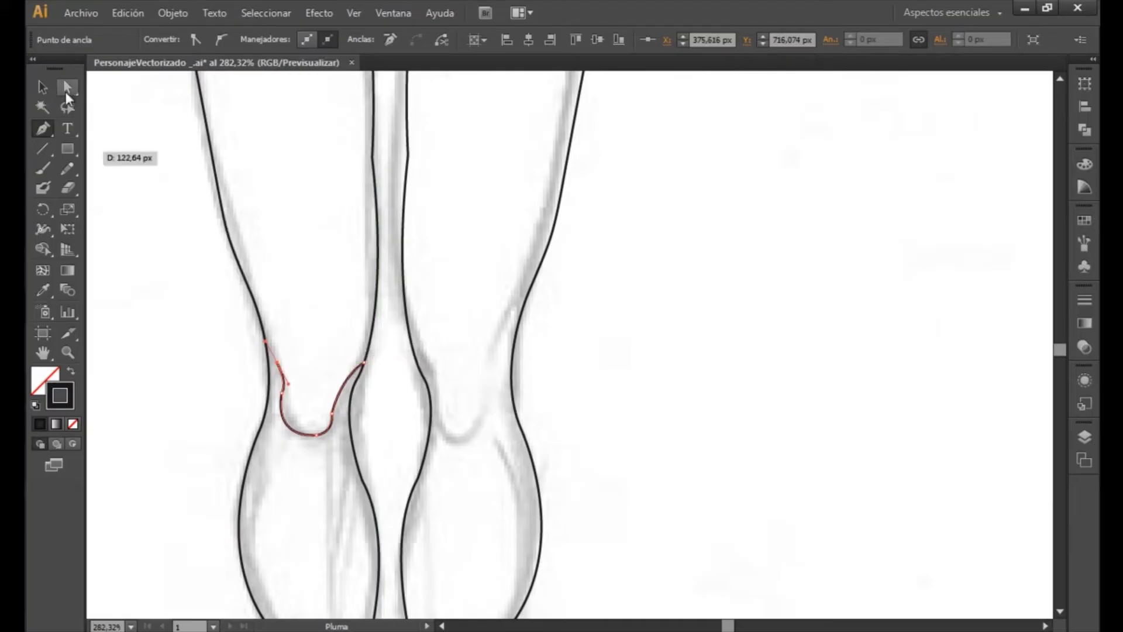
key("v")
- Trace the matching kneecap curve on the drawing's right leg as a separate Pen path
left_click_drag(633, 413, 509, 365)
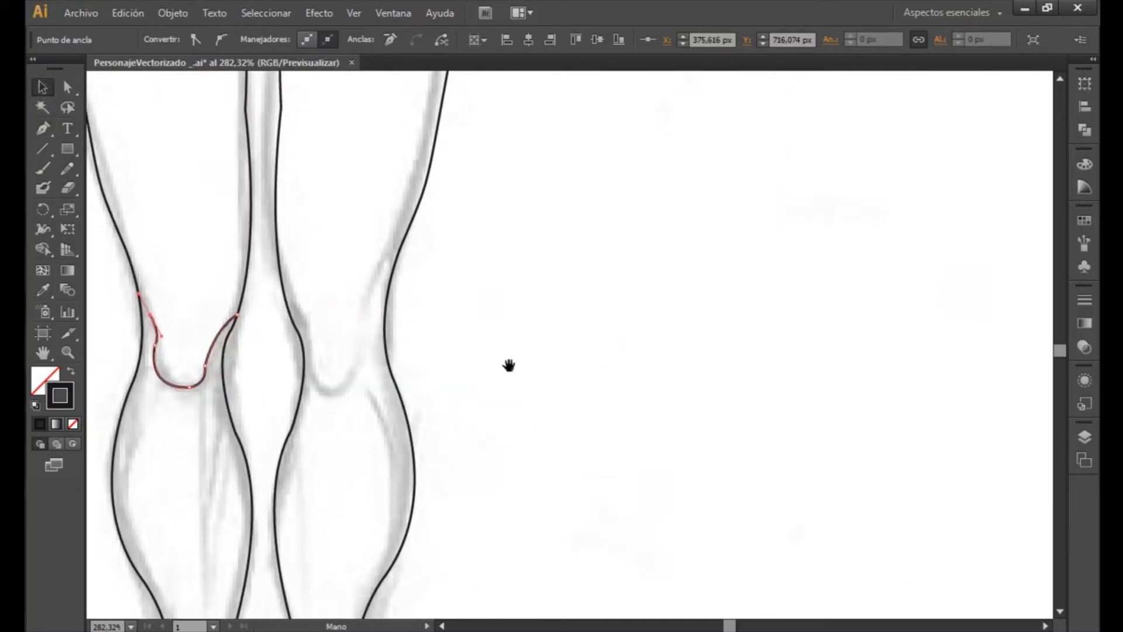
key("ctrl+shift+a")
key("p")
left_click(333, 388)
left_click(381, 346)
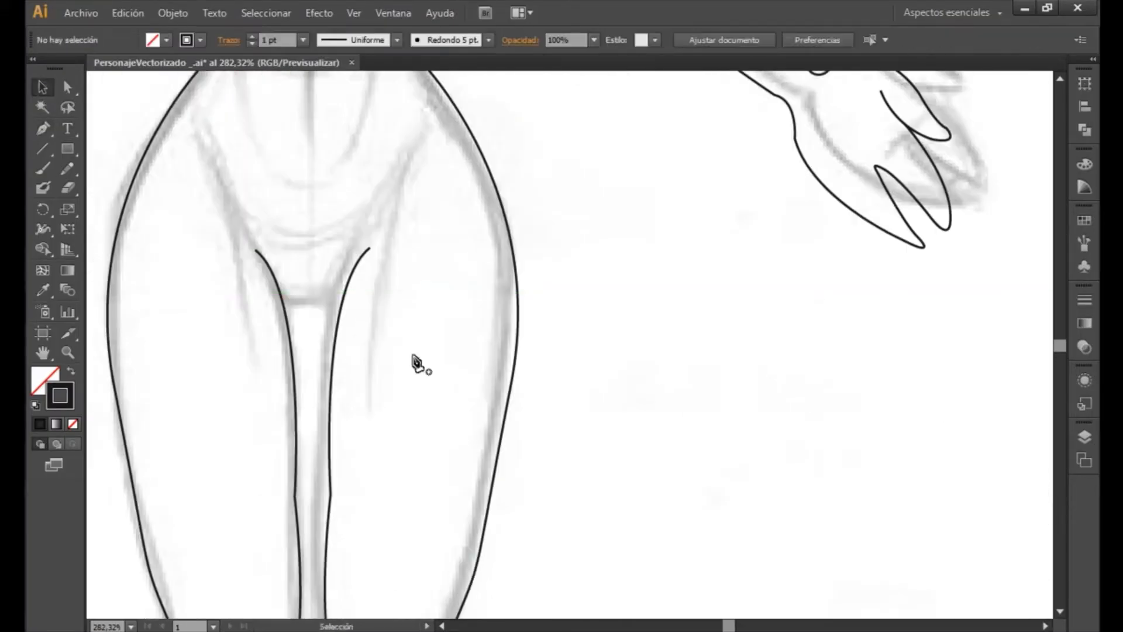
- Draw the short curved crotch line joining the two inner thigh outlines, and deselect it
left_click(284, 298)
left_click(369, 295)
key("ctrl+shift+a")
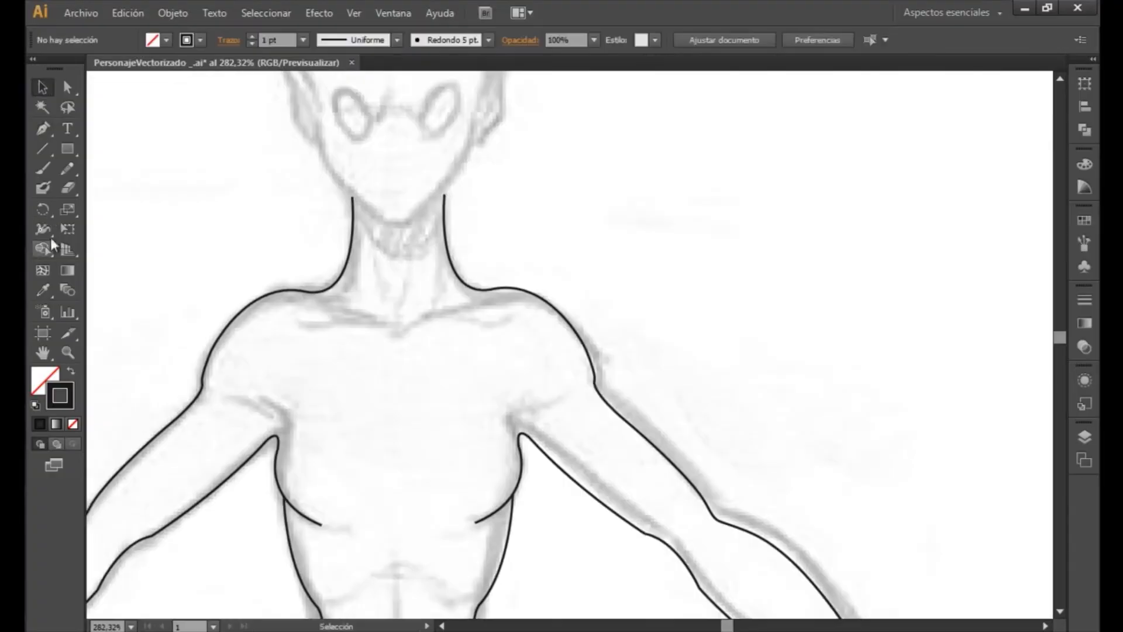
- Trace the collarbone line with the Pen tool from one shoulder, dipping below the neck, to the other shoulder
key("p")
left_click(314, 288)
left_click(376, 315)
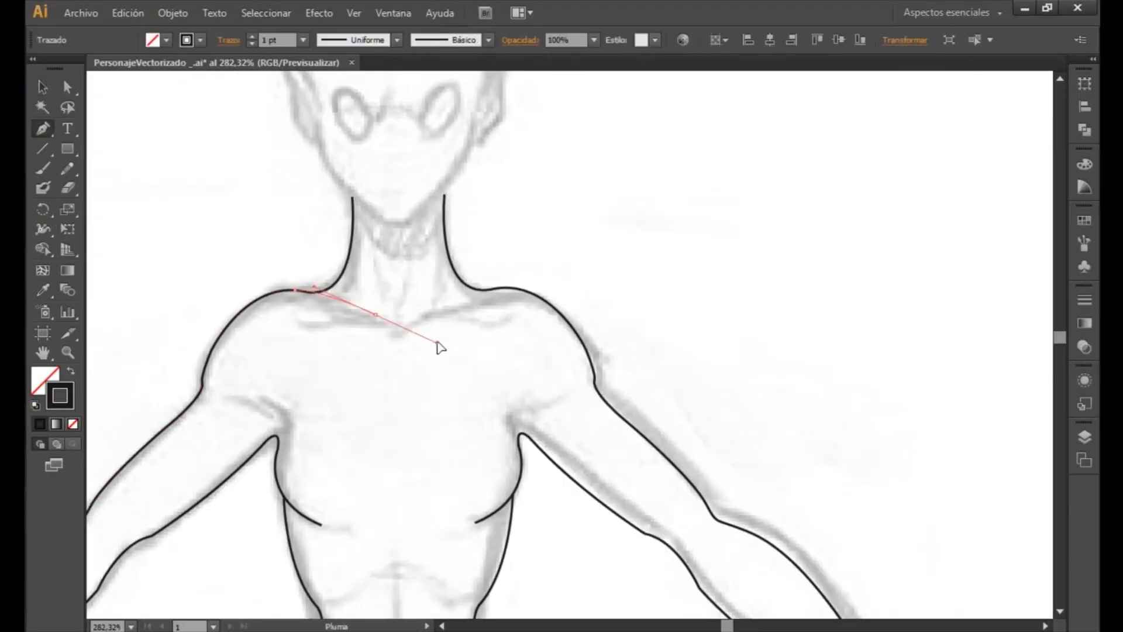
left_click(376, 315)
mouse_move(430, 310)
left_mouse_down()
mouse_move(473, 295)
mouse_move(575, 293)
left_mouse_up()
left_click_drag(571, 198, 541, 351)
left_click(542, 351, "alt")
left_click(722, 346)
- Trace the head outline as a closed Pen path around the jaw, chin, side of the face and pointed skull
left_click(273, 326)
left_click_drag(313, 394, 361, 429)
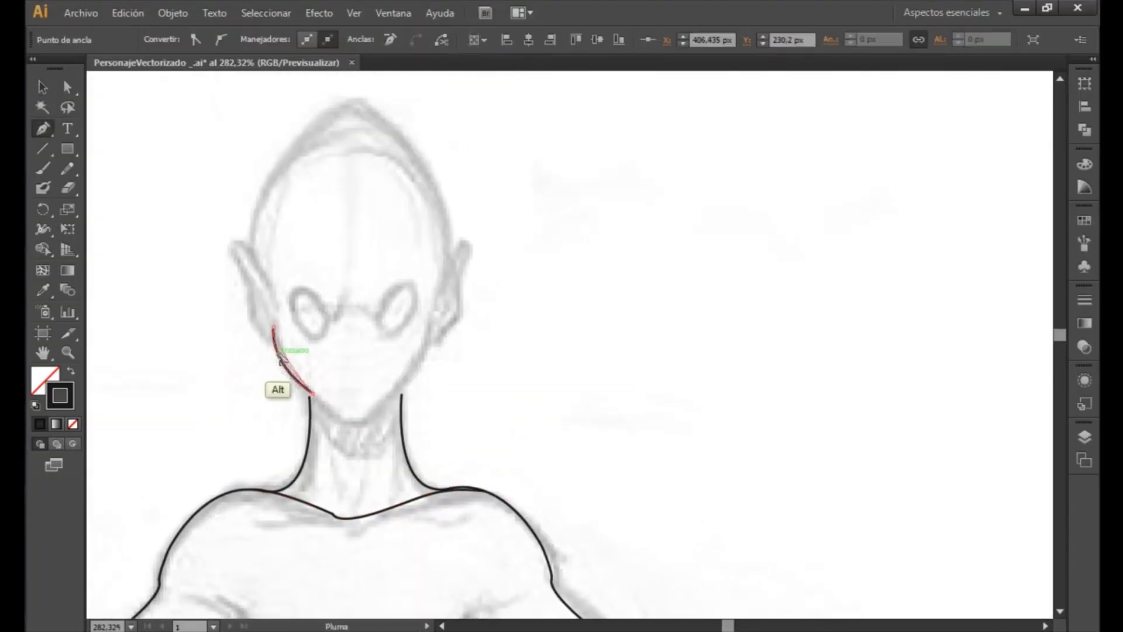
left_click(338, 418)
left_click(366, 419)
left_click_drag(428, 331, 462, 237)
left_click_drag(387, 130, 326, 95)
key("ctrl+z")
left_click_drag(447, 203, 438, 175)
left_click_drag(345, 102, 271, 112)
left_click_drag(254, 228, 228, 342)
left_click(273, 328)
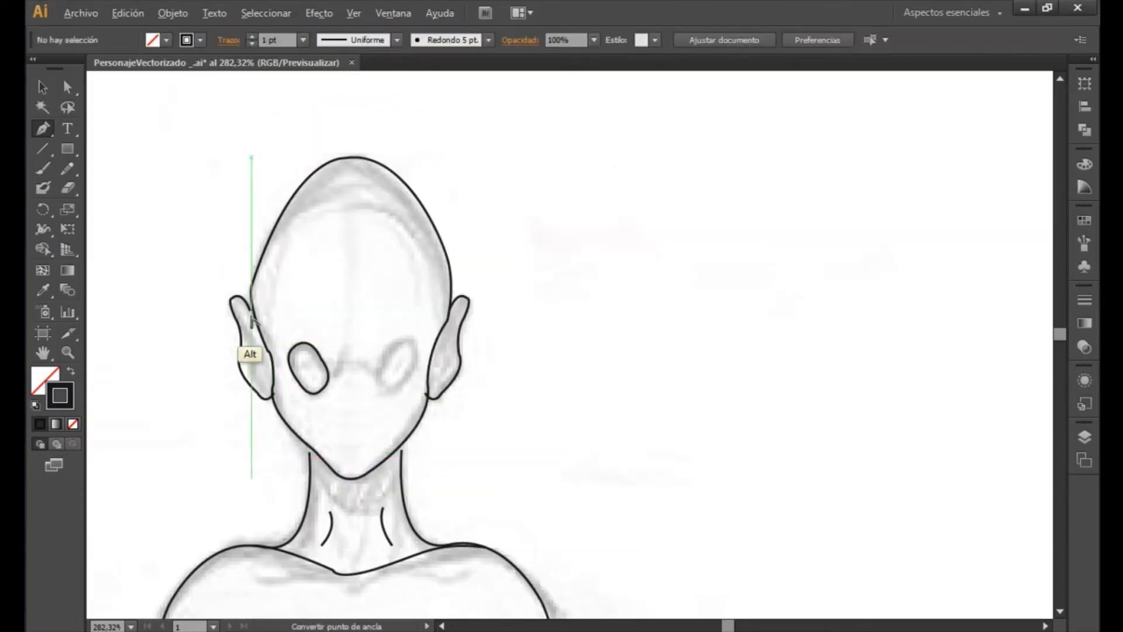
- Trace the untraced oval eye on the drawing's right side as a closed Pen path and deselect it
key("alt")
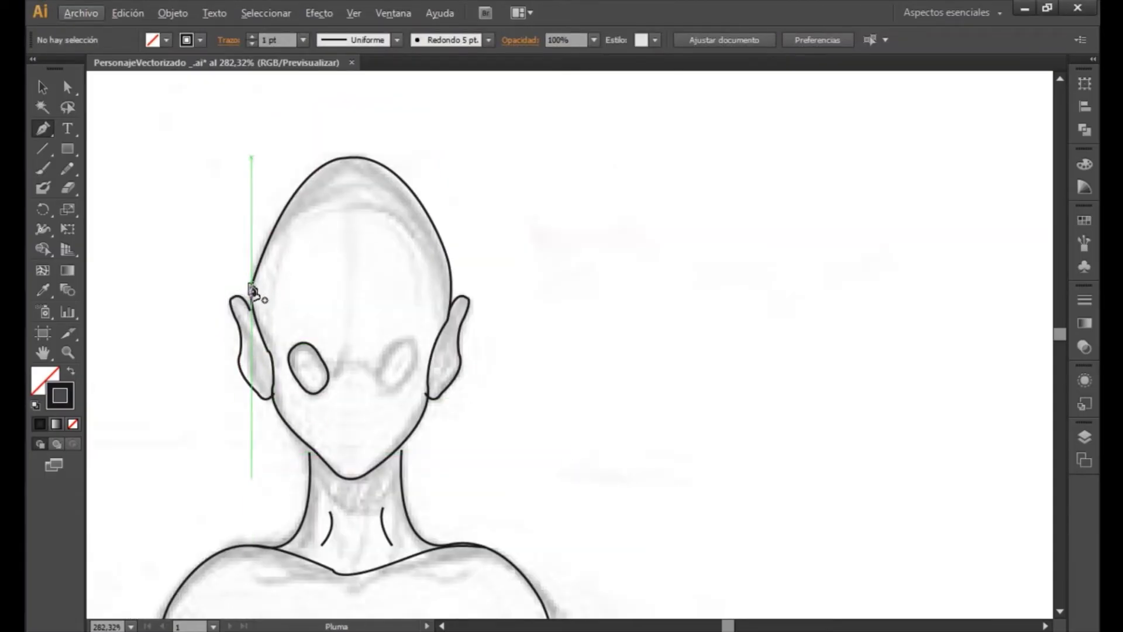
key("z")
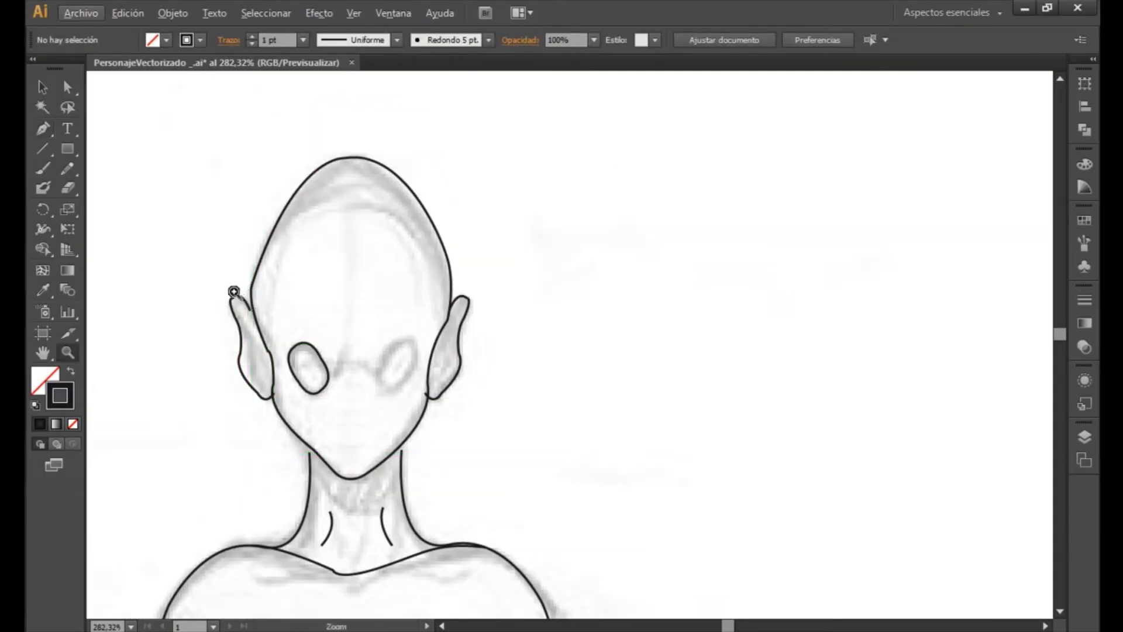
left_click_drag(164, 245, 490, 389)
key("p")
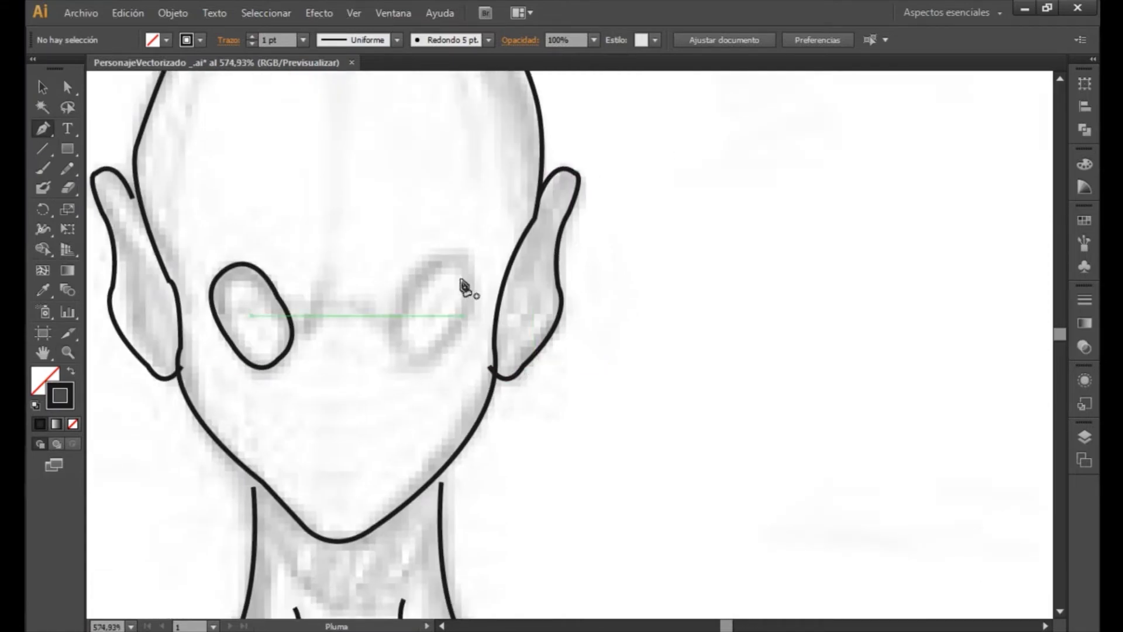
left_click_drag(457, 316, 369, 338)
left_click(457, 316)
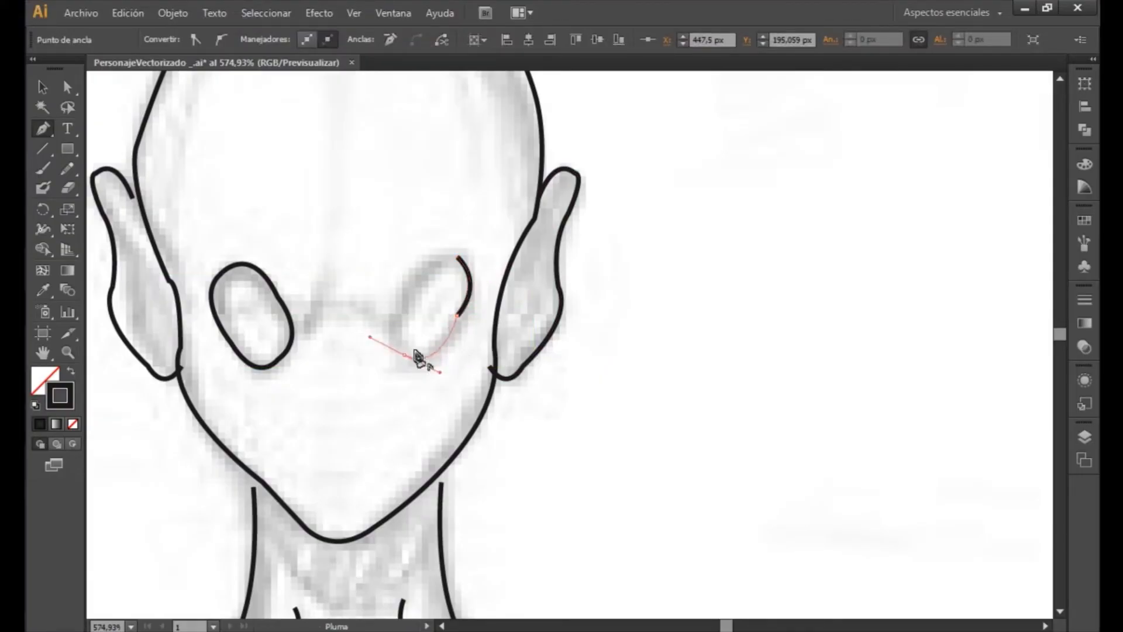
left_click(405, 355, "alt")
left_click_drag(404, 300, 436, 266)
left_click(463, 264, "alt")
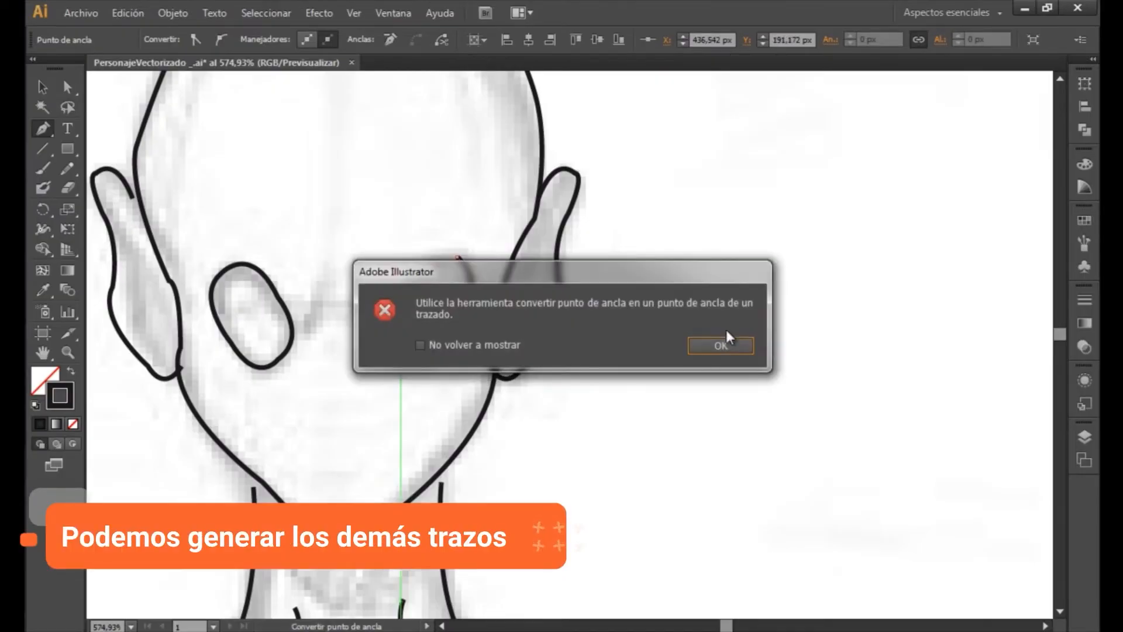
left_click(721, 345)
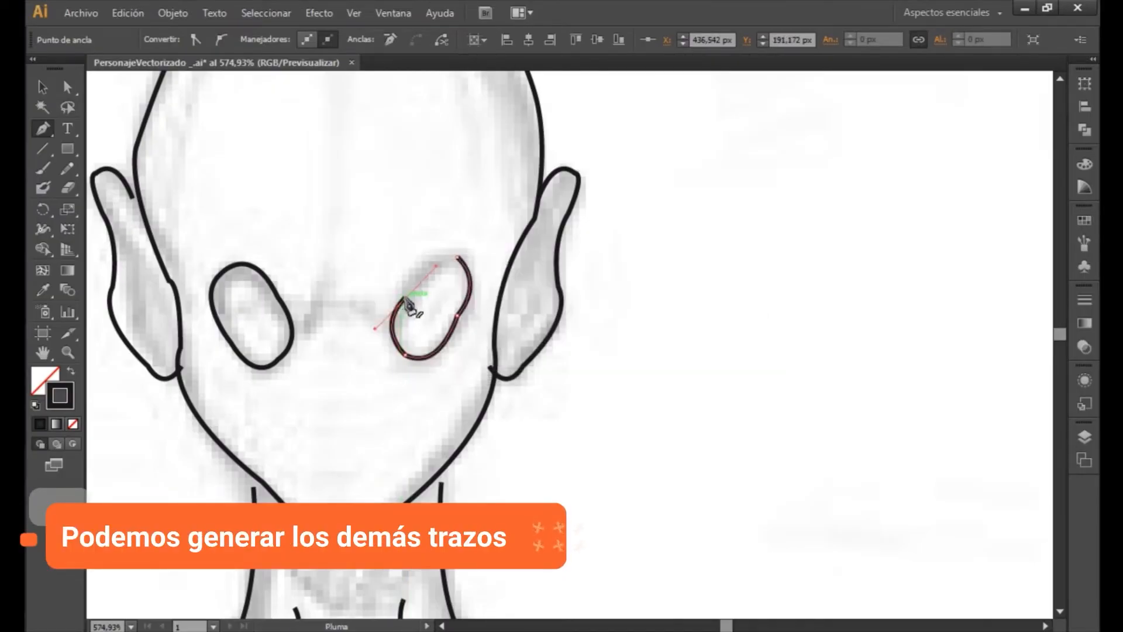
left_click_drag(459, 258, 489, 280)
left_click(422, 377, "ctrl")
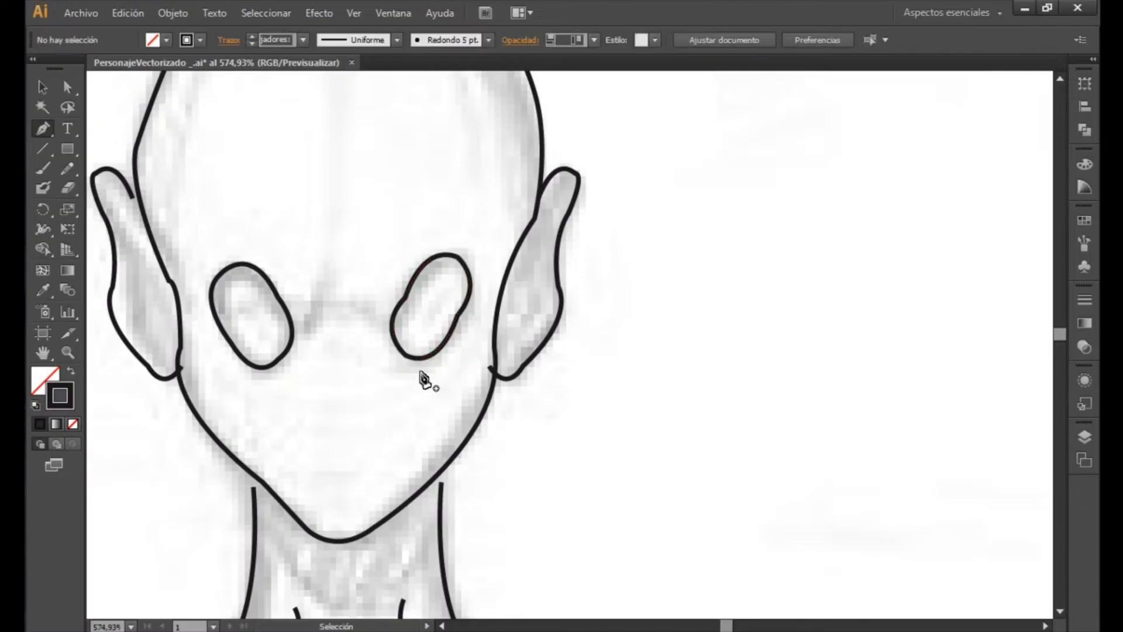
- Examine the traced lines over the sketch from the head down to the feet, ending with the whole figure
key("z")
left_click(429, 394)
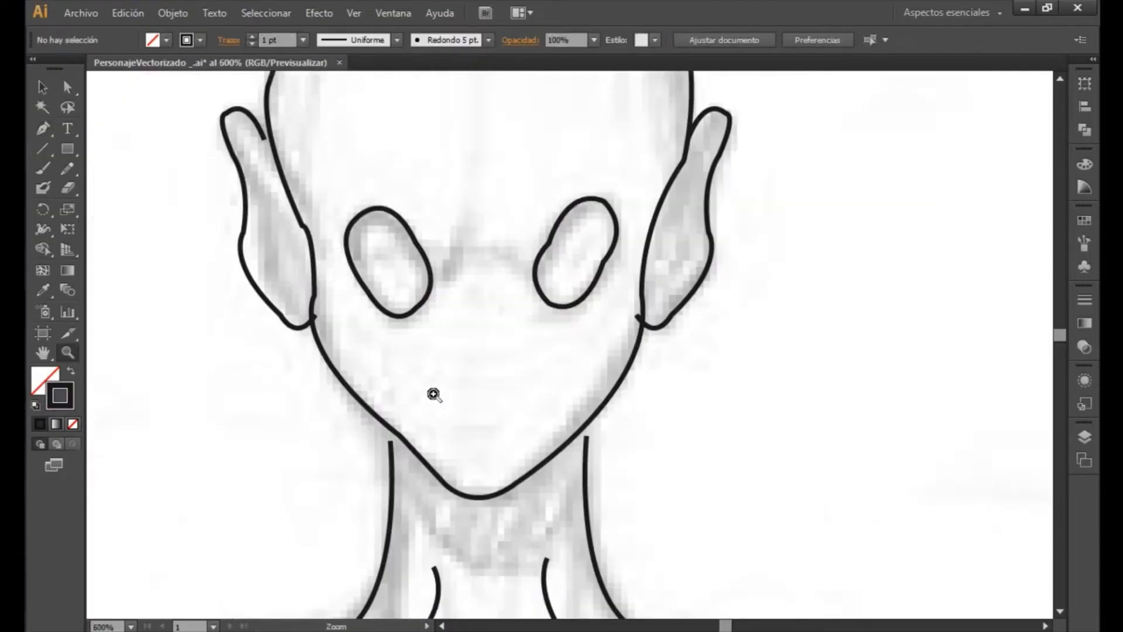
left_click(451, 388)
left_click(456, 388, "alt")
left_click(460, 397, "alt")
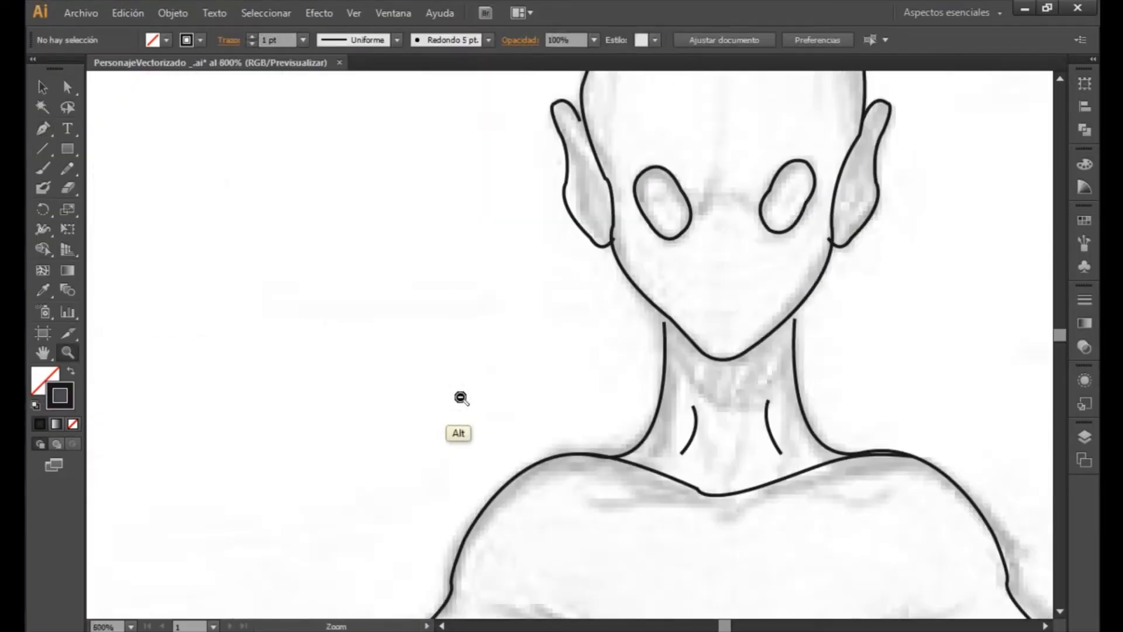
left_click(462, 397, "alt")
left_click(530, 355, "alt")
key("space")
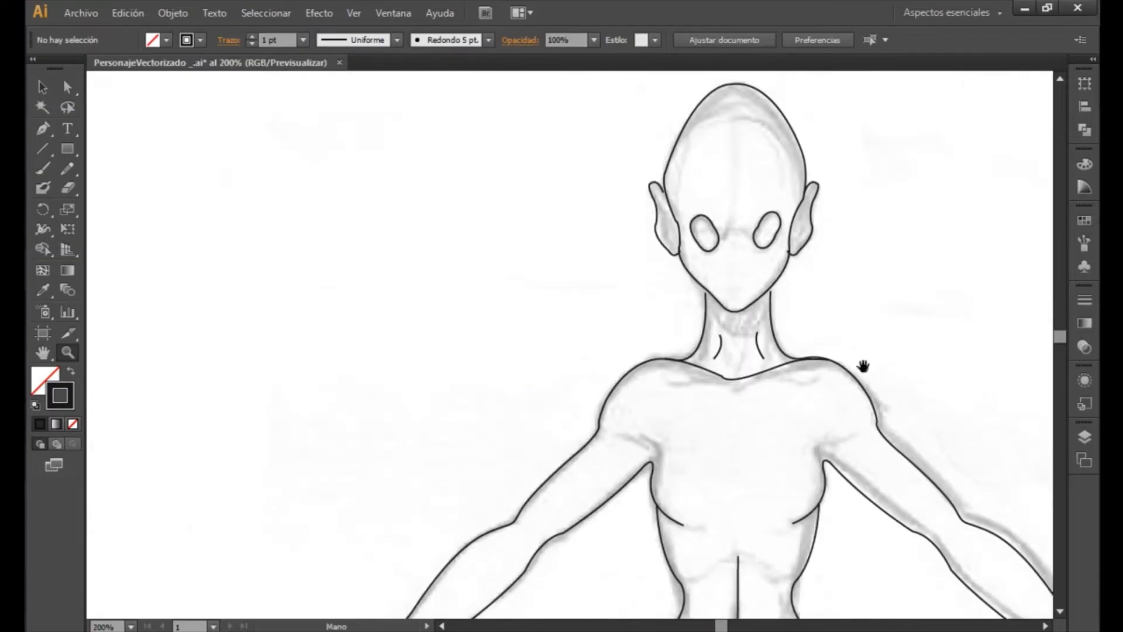
left_click_drag(916, 411, 479, 270)
left_click_drag(398, 454, 523, 244)
left_click_drag(462, 489, 521, 193)
left_click_drag(554, 476, 443, 296)
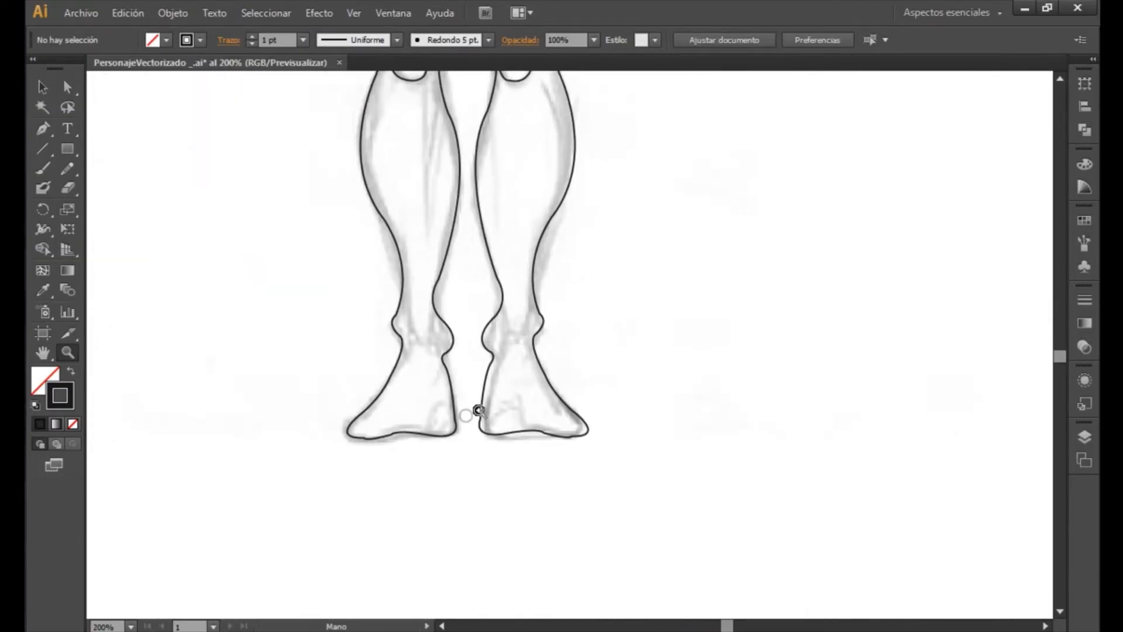
left_click(513, 402, "alt")
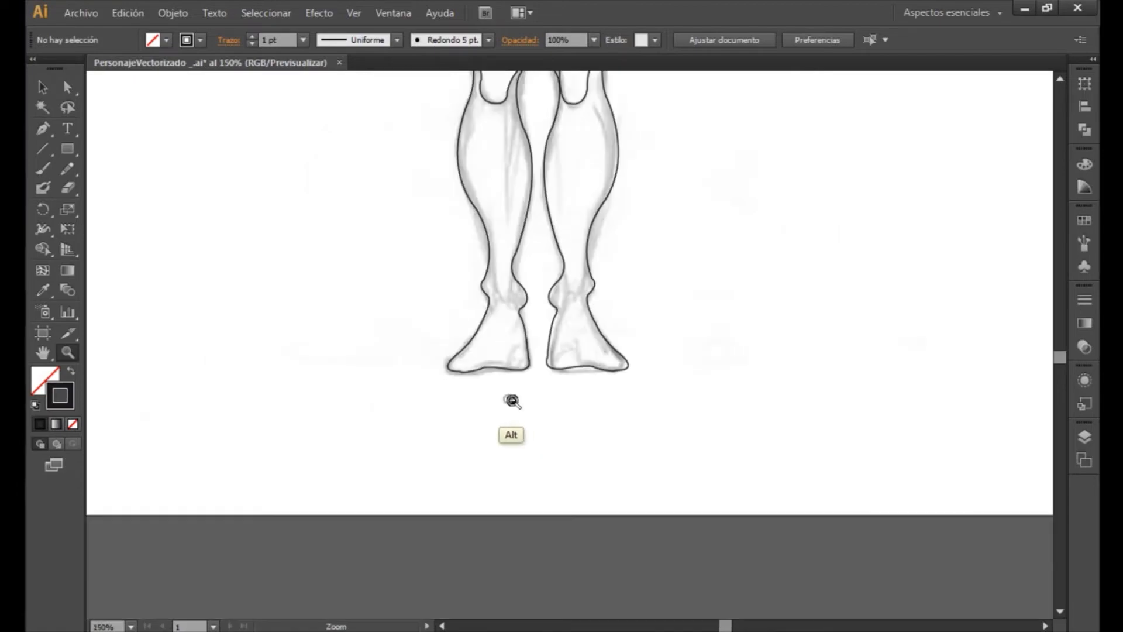
left_click(513, 401, "alt")
left_click_drag(806, 220, 570, 521)
left_click_drag(622, 335, 572, 431)
left_click(592, 396, "alt")
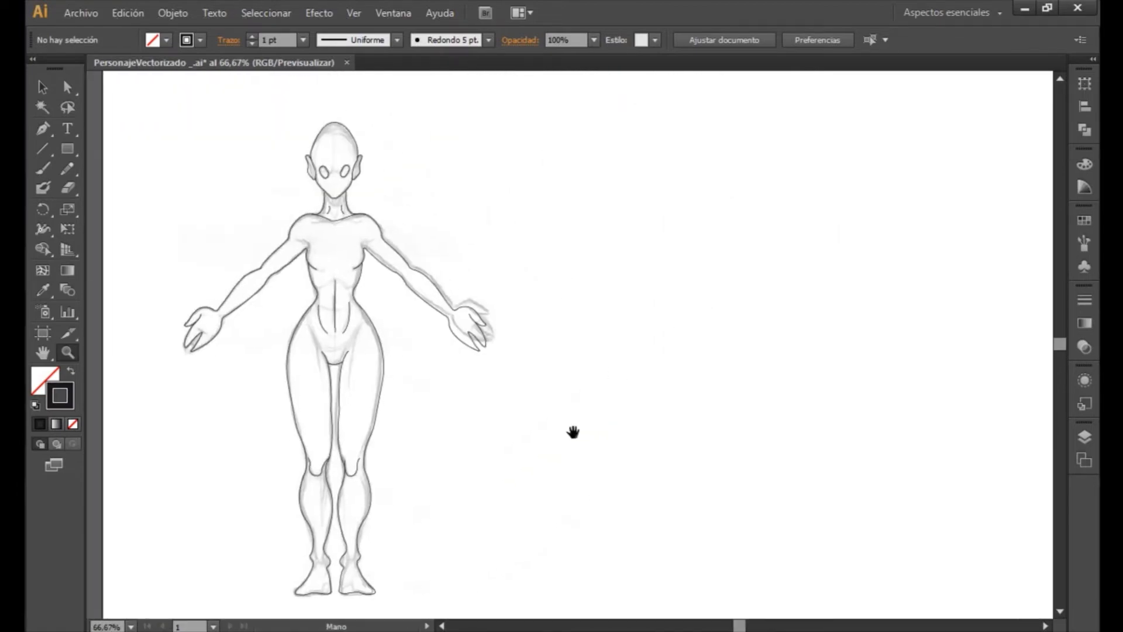
- Hide the sketch layer Capa 1 so only the vector outlines on Capa 2 show
left_click(1086, 442)
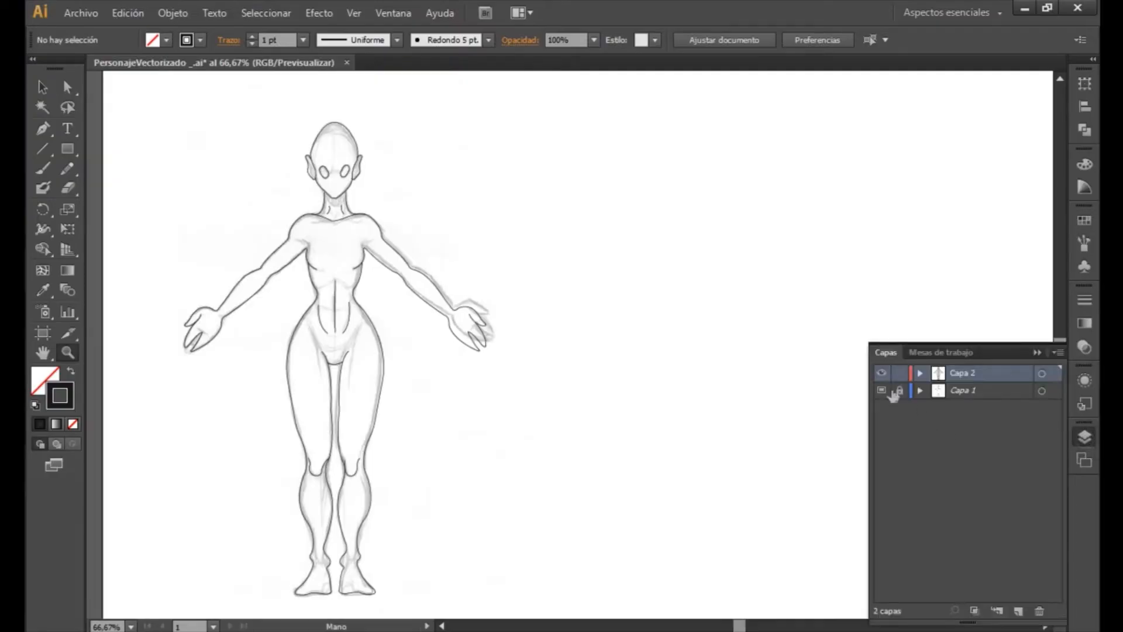
left_click(882, 391)
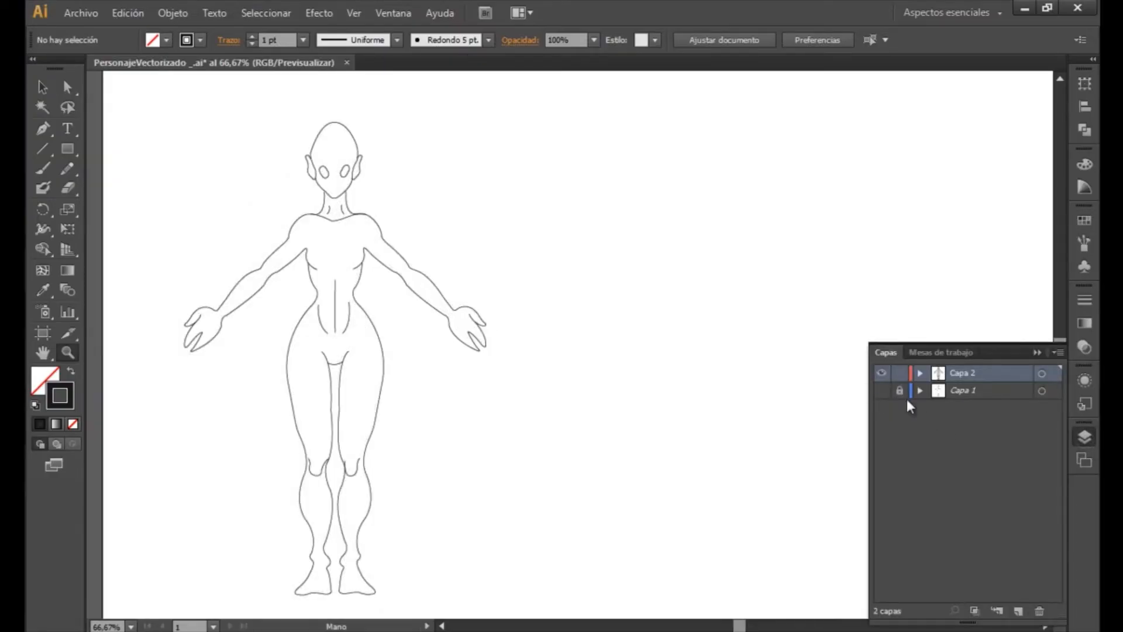
left_click(1037, 353)
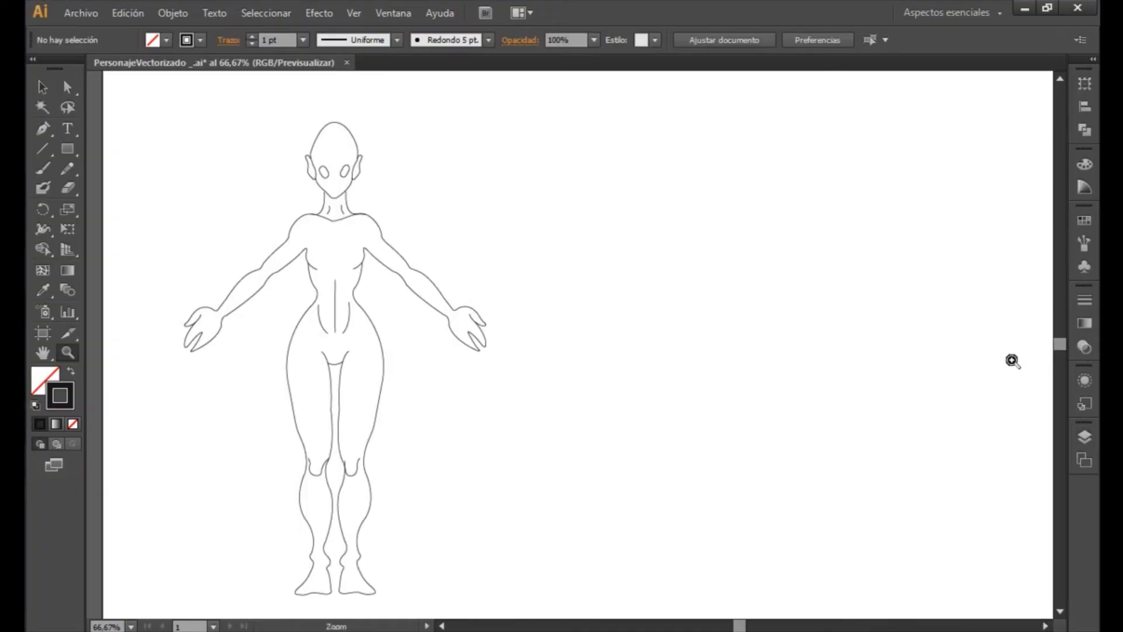
- Examine the clean line art of the whole character from head to feet without the sketch
left_click_drag(490, 396, 442, 391)
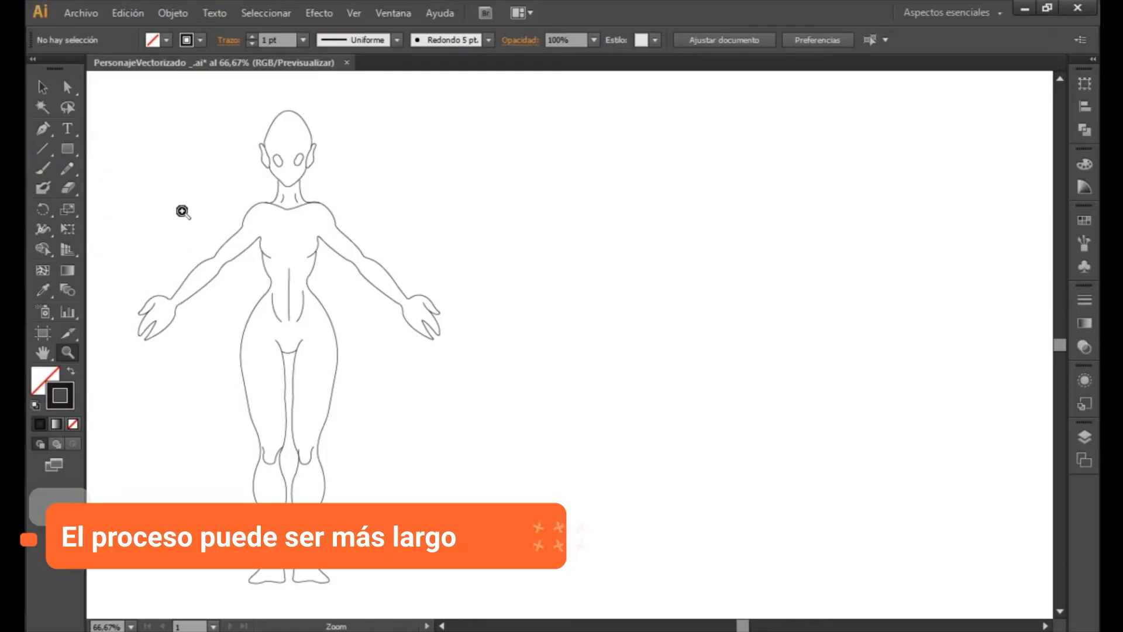
left_click_drag(159, 127, 630, 433)
key("space")
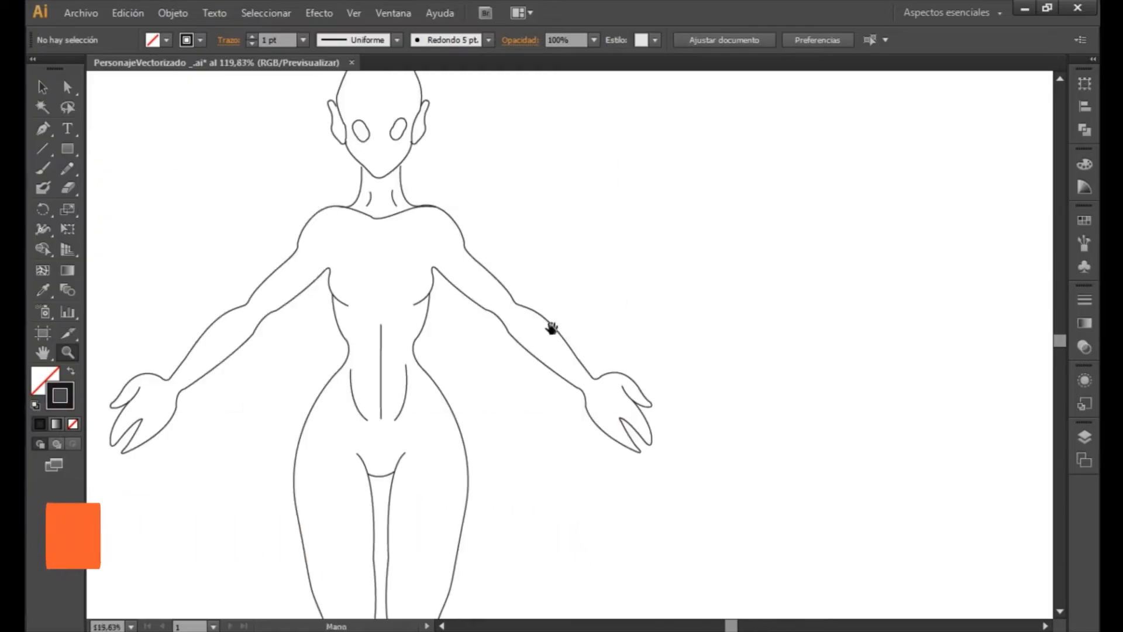
left_click_drag(585, 254, 685, 265)
left_click_drag(616, 490, 535, 310)
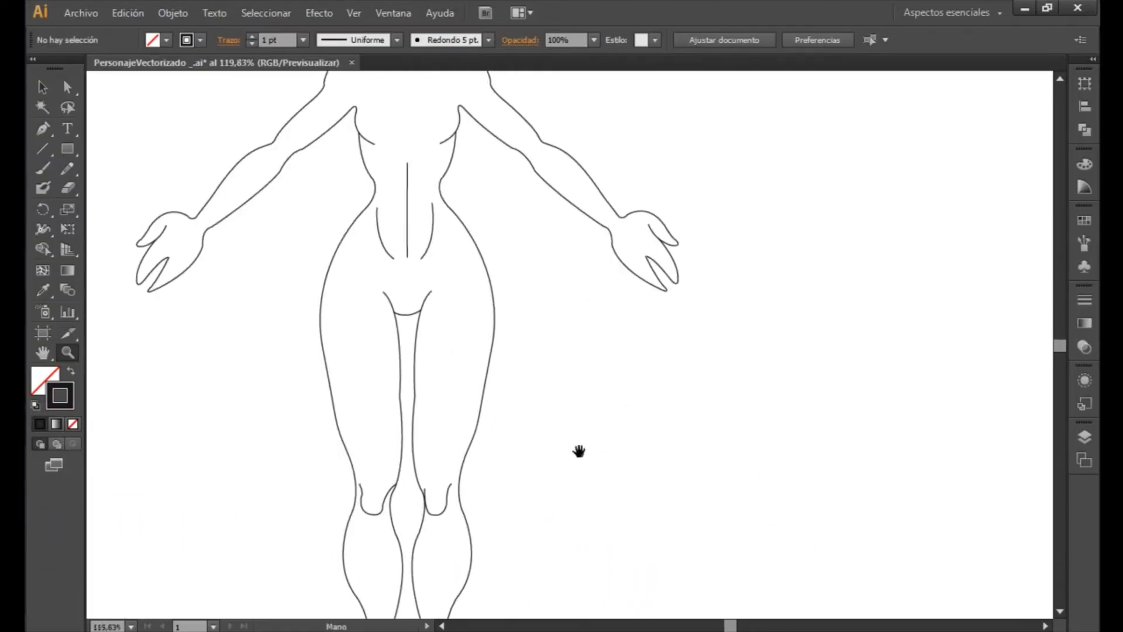
left_click_drag(579, 452, 587, 309)
left_click_drag(539, 489, 566, 405)
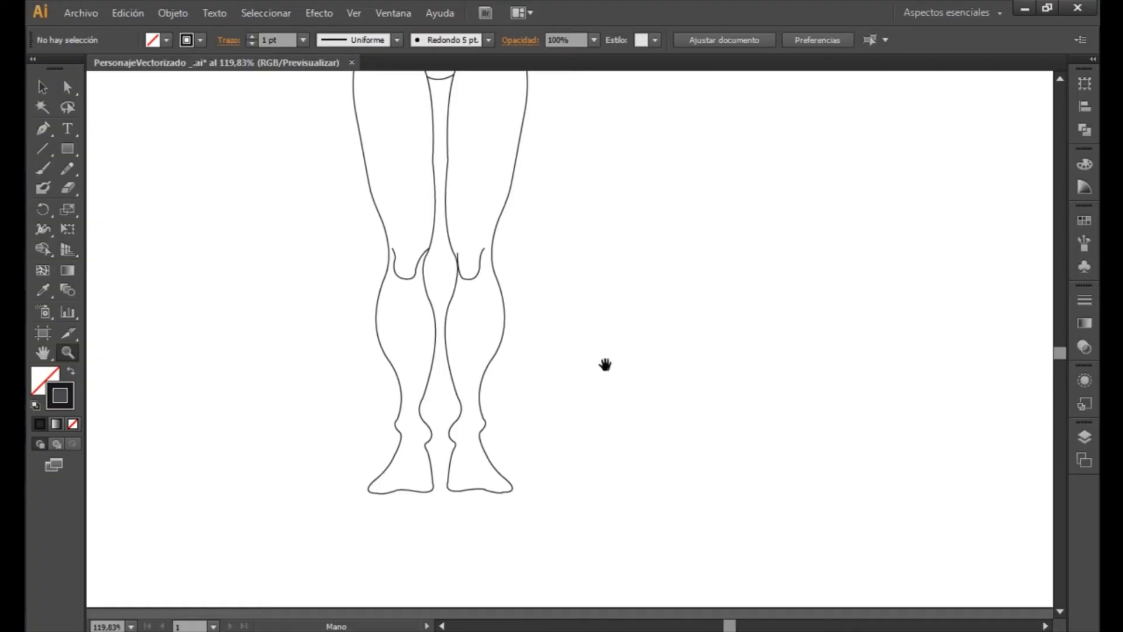
left_click_drag(605, 365, 718, 475)
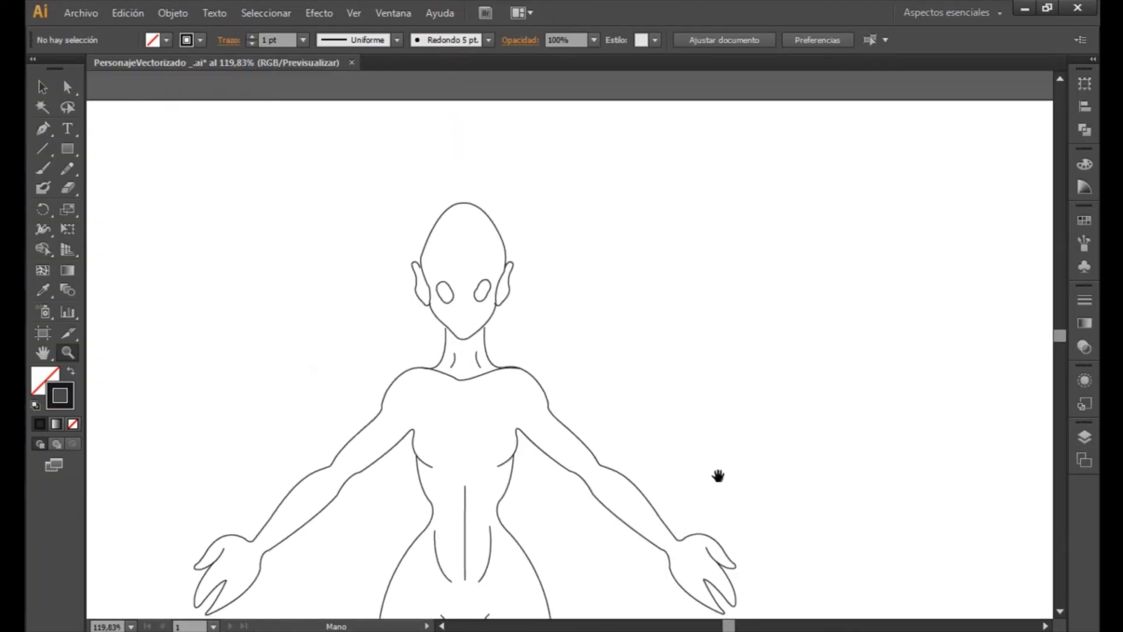
scroll(719, 475, "down", 5)
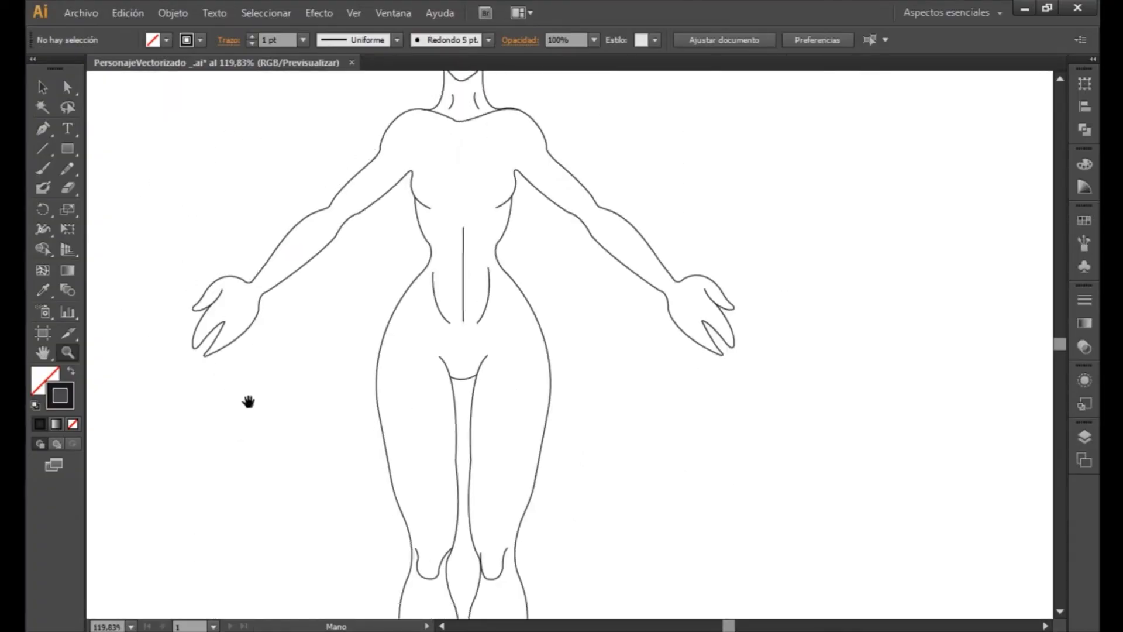
left_click_drag(805, 309, 690, 439)
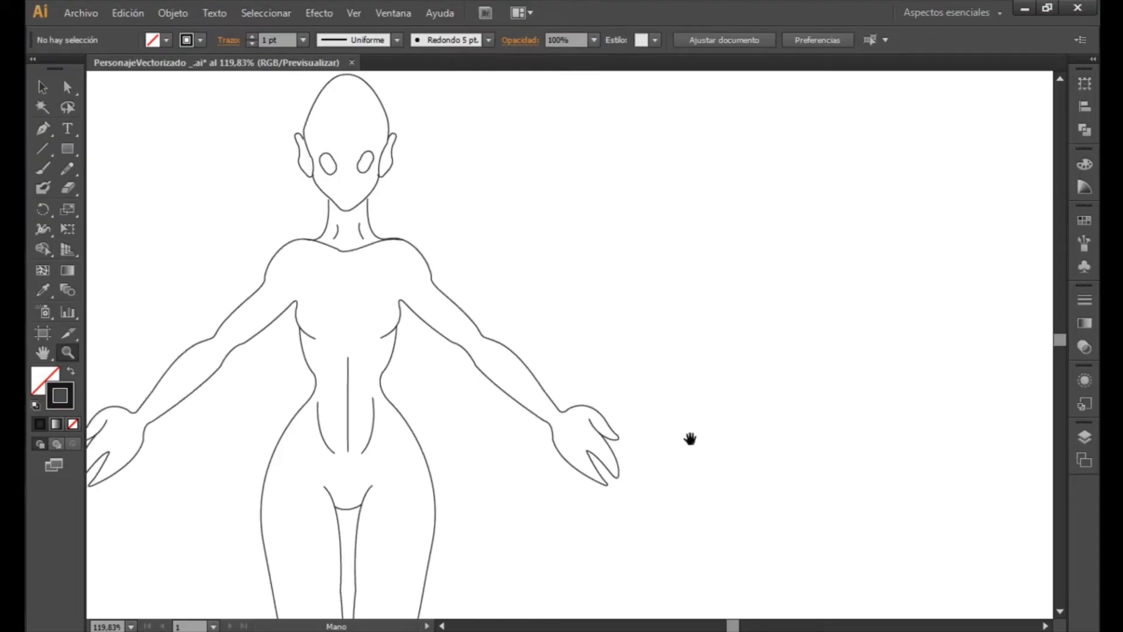
left_click_drag(633, 299, 777, 426)
left_click_drag(659, 430, 774, 367)
scroll(774, 366, "down", 10)
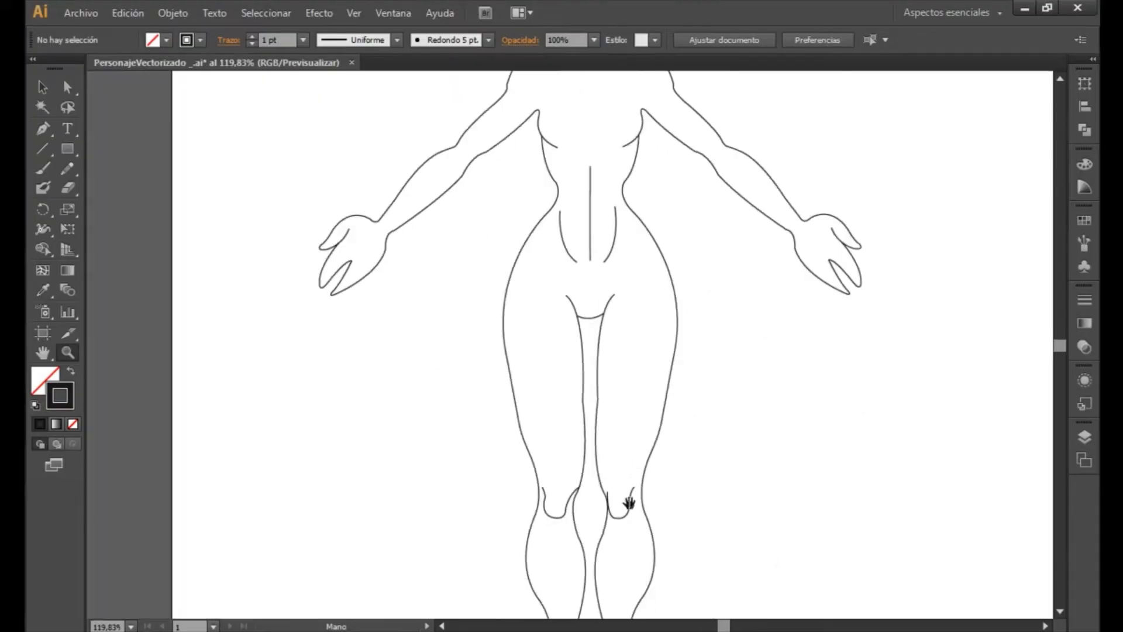
- Examine the clean line art again from the legs and feet up to the head, torso and hands
left_click_drag(834, 438, 551, 446)
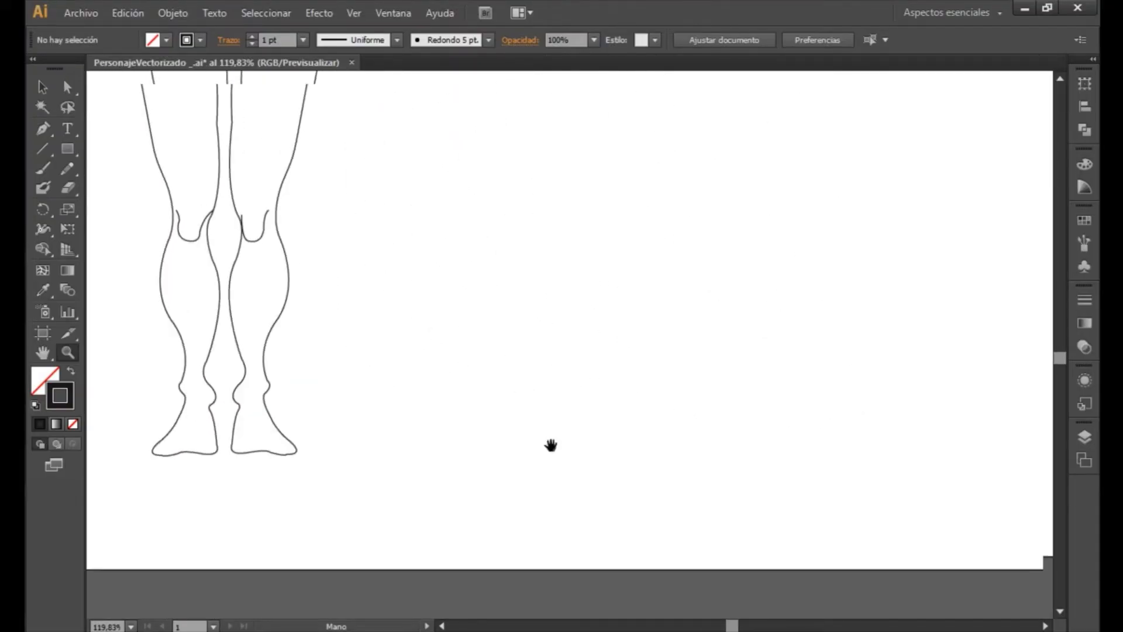
left_click_drag(469, 317, 562, 458)
left_click_drag(541, 287, 614, 453)
left_click_drag(588, 284, 639, 456)
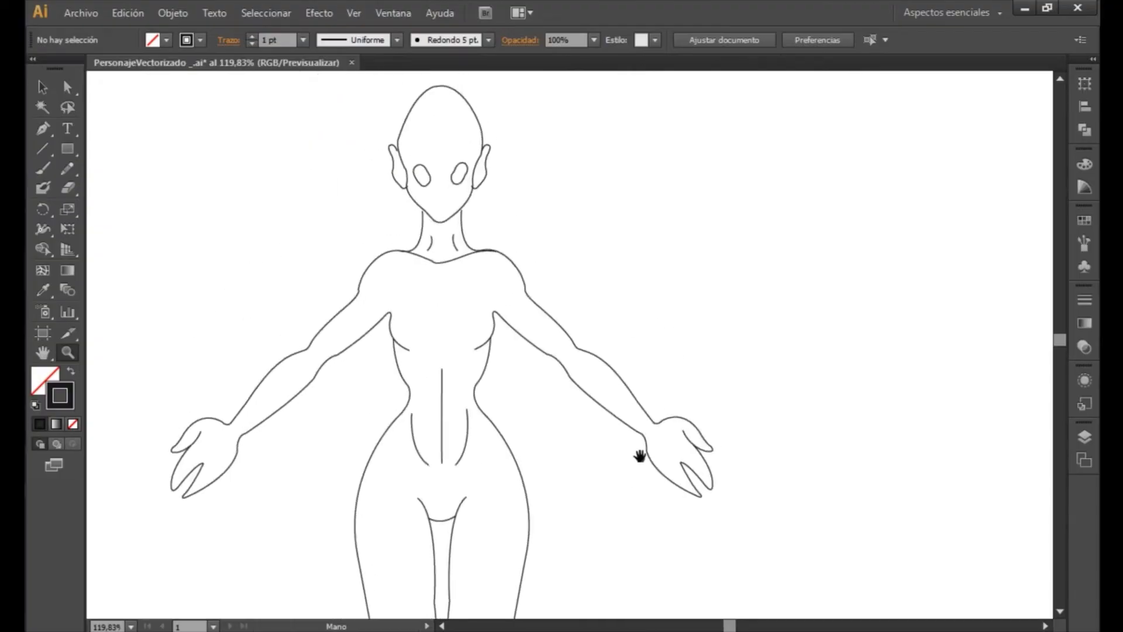
mouse_move(794, 318)
left_mouse_down()
mouse_move(885, 336)
mouse_move(910, 367)
mouse_move(780, 309)
left_mouse_up()
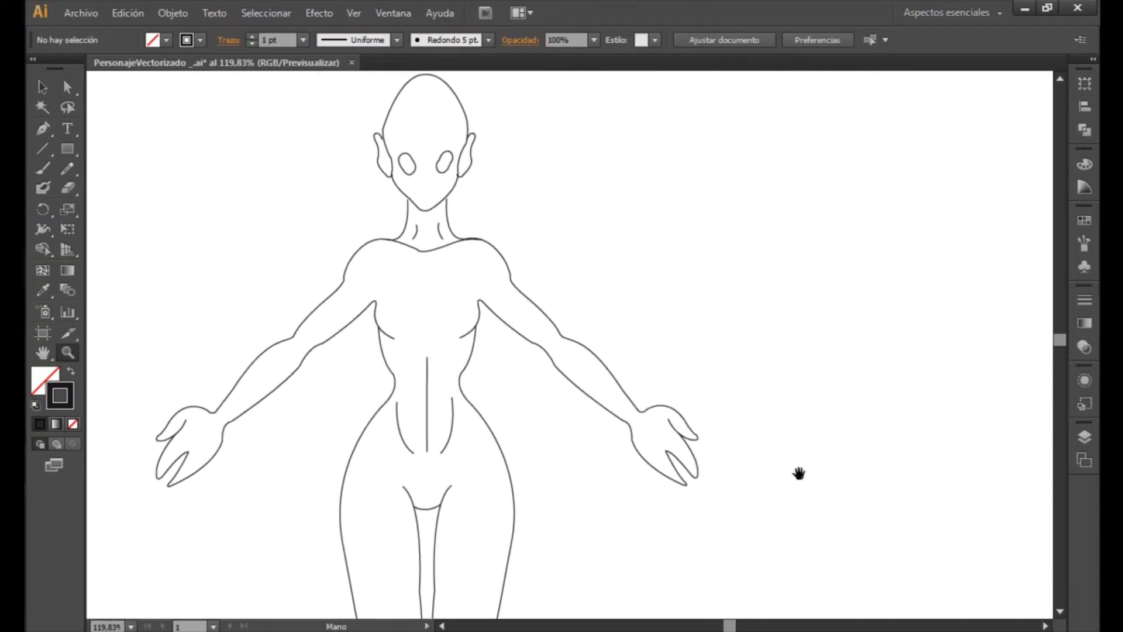
left_click_drag(798, 472, 726, 416)
left_click(652, 431)
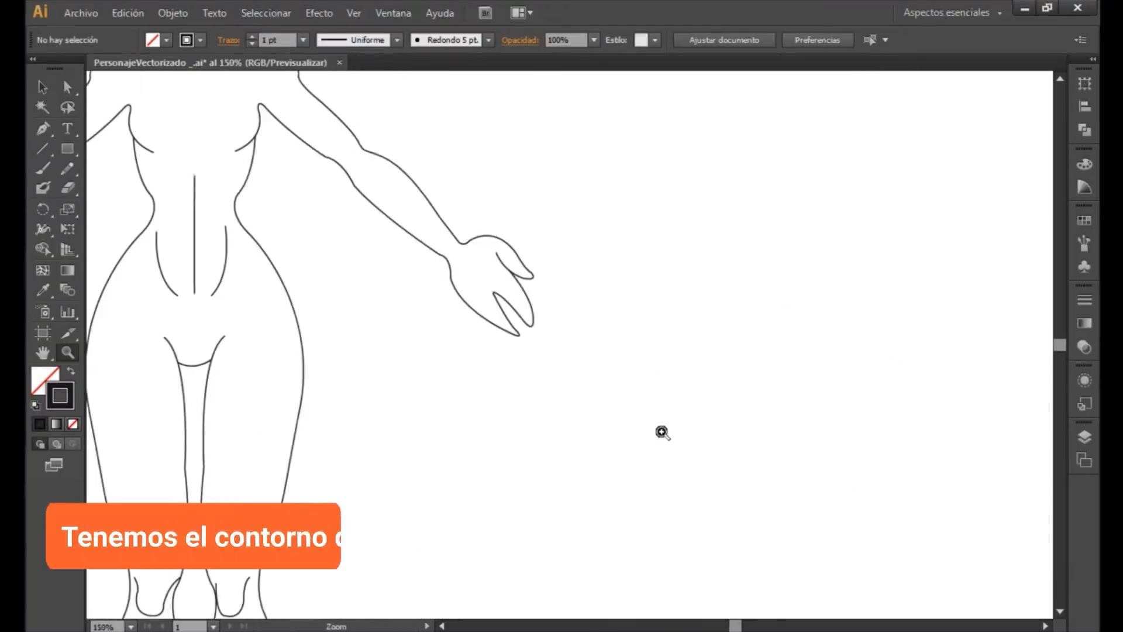
left_click(653, 433, "alt")
left_click(653, 435, "alt")
left_click_drag(665, 426, 667, 470)
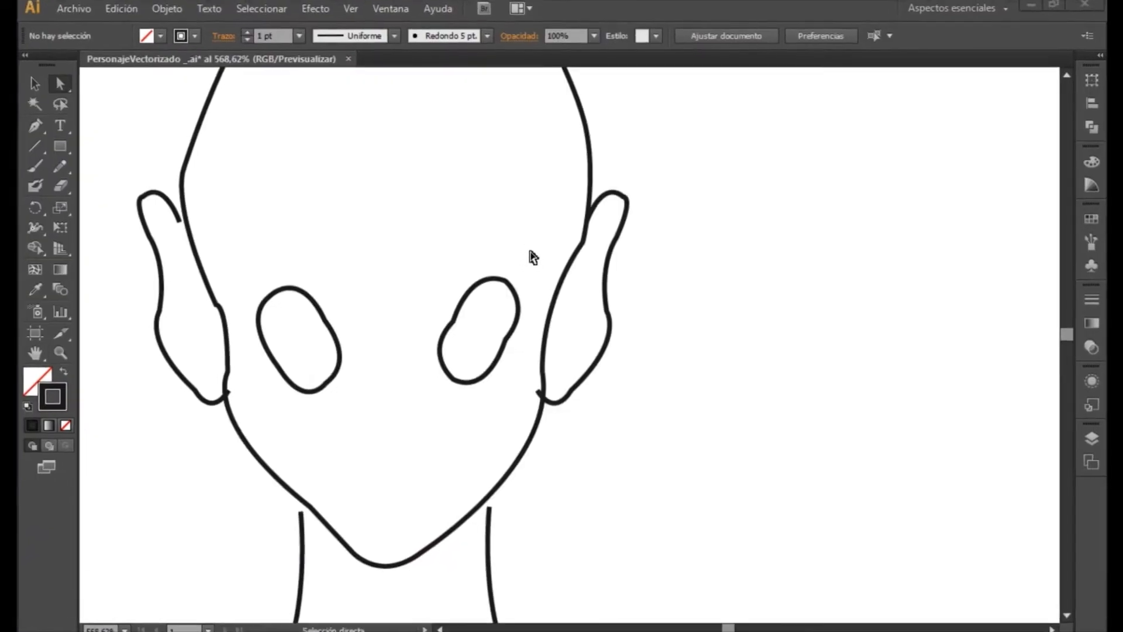
- Inspect the line joins up close on the face, ears, neck, shoulders and chest for spots that need refining
left_click_drag(484, 239, 283, 266)
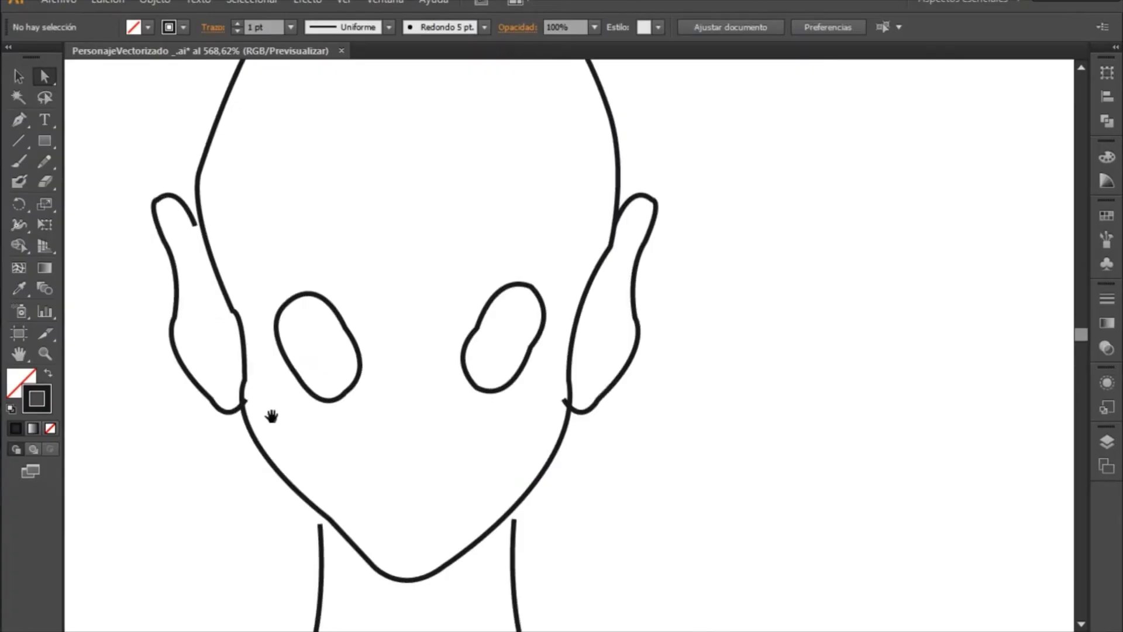
left_click_drag(563, 422, 492, 291)
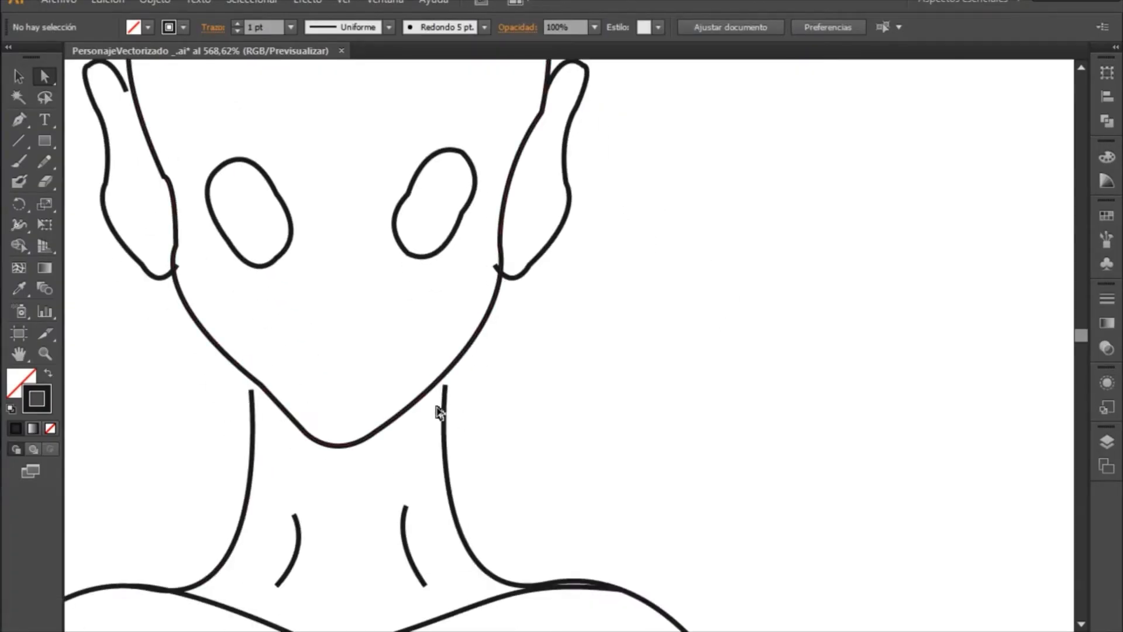
left_click_drag(439, 401, 513, 240)
left_click_drag(701, 422, 736, 314)
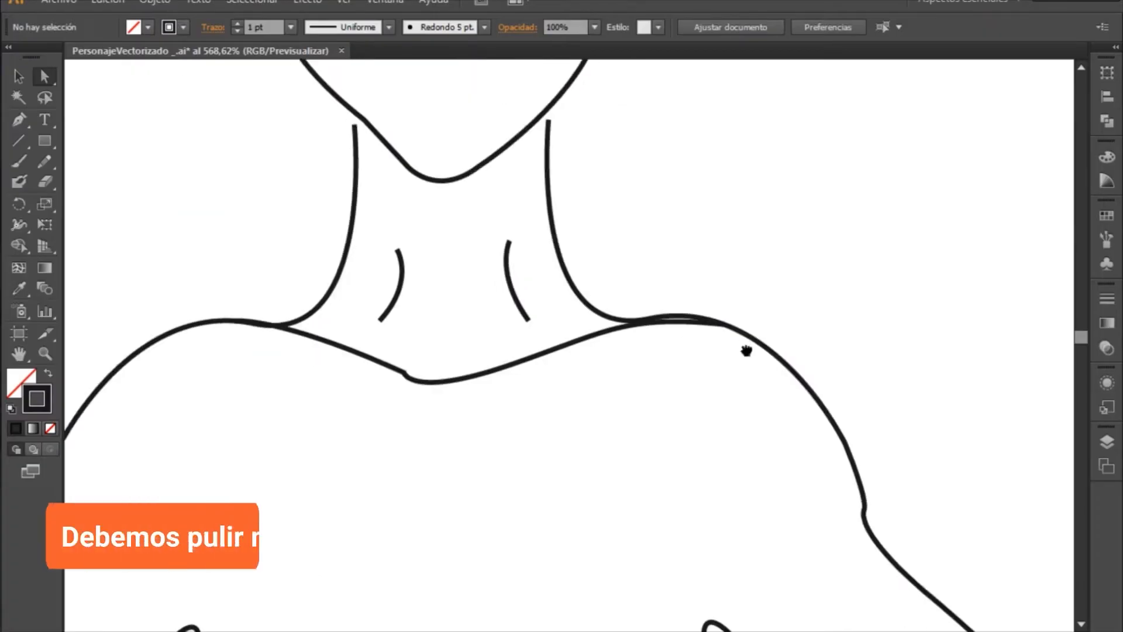
left_click_drag(302, 473, 392, 256)
left_click_drag(419, 374, 616, 191)
left_click_drag(321, 447, 639, 248)
left_click_drag(775, 361, 204, 458)
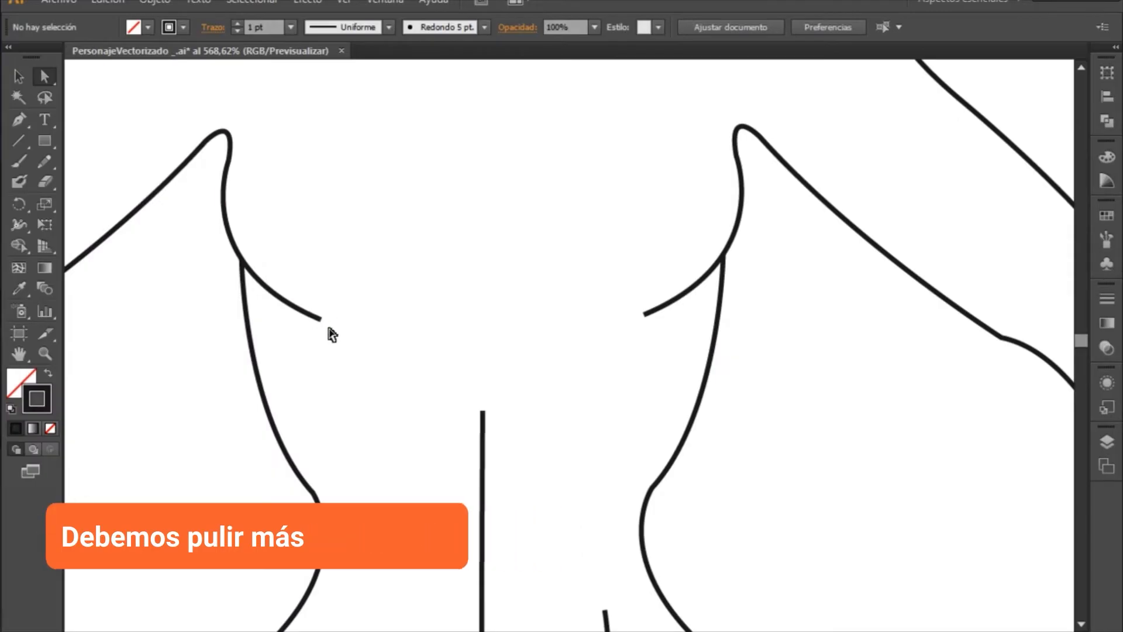
left_click_drag(550, 356, 650, 522)
left_click_drag(667, 175, 758, 454)
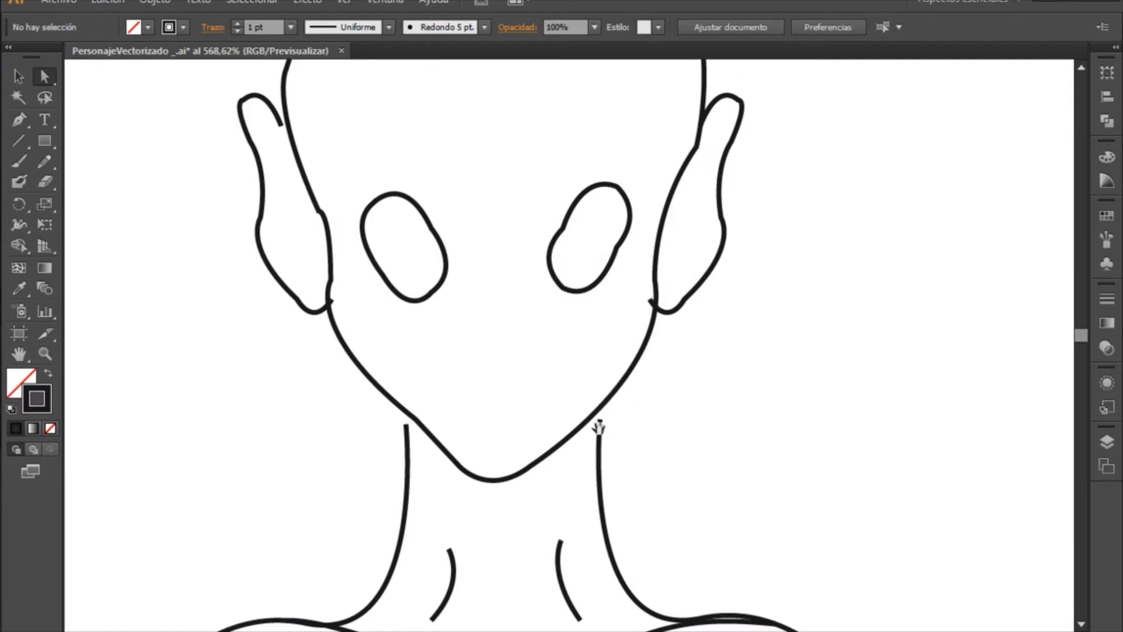
left_click_drag(611, 391, 601, 444)
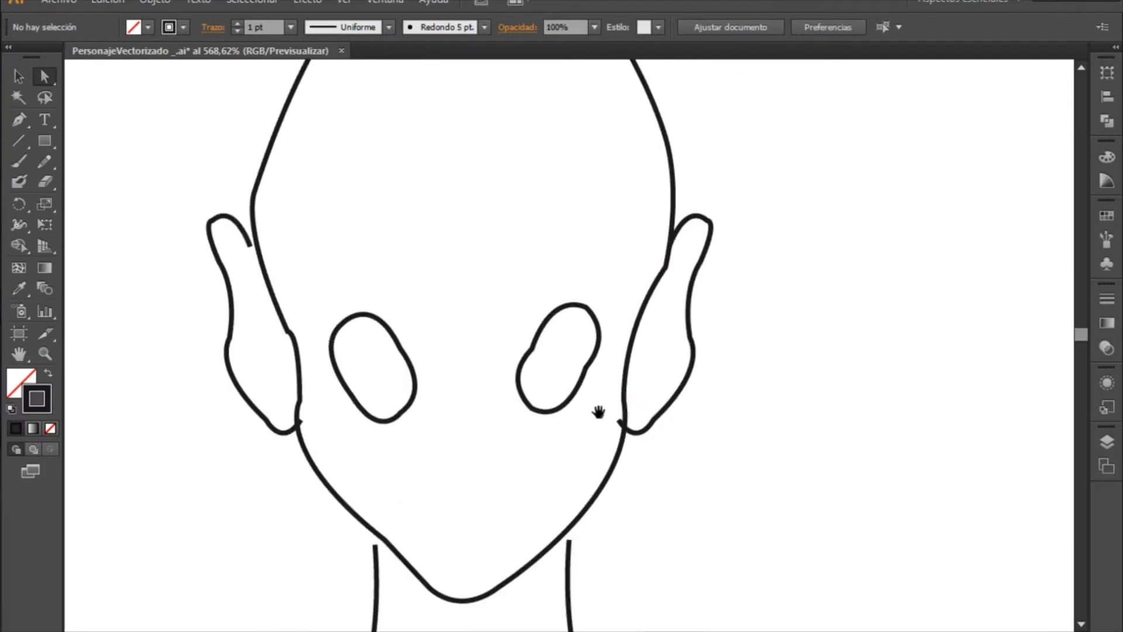
left_click_drag(292, 276, 241, 381)
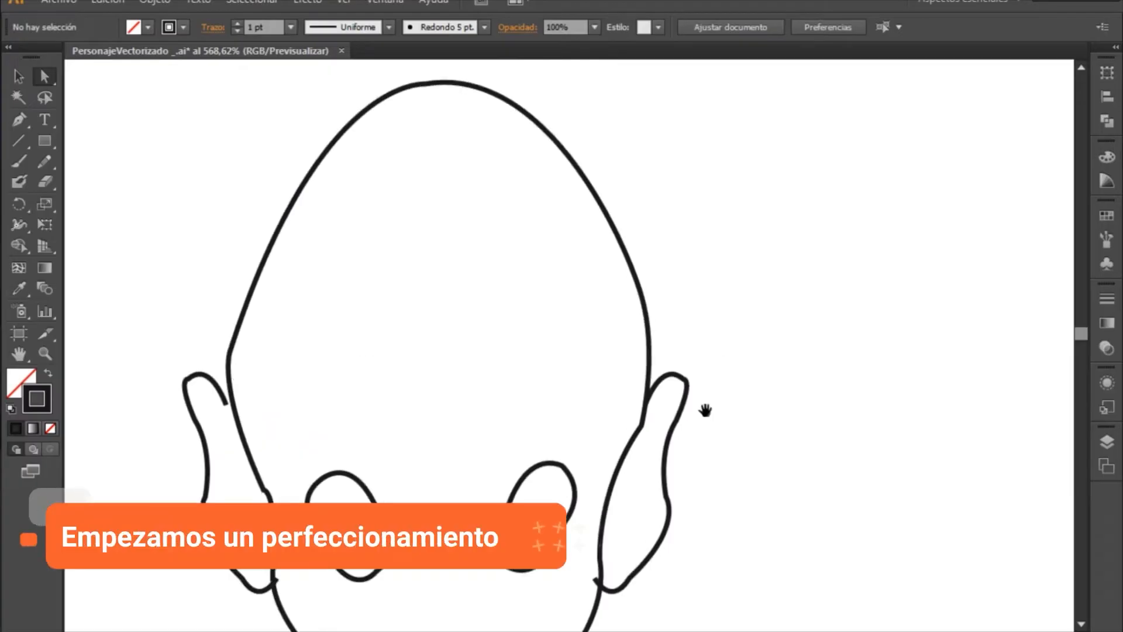
mouse_move(705, 411)
left_mouse_down()
mouse_move(740, 319)
mouse_move(737, 366)
mouse_move(745, 332)
left_mouse_up()
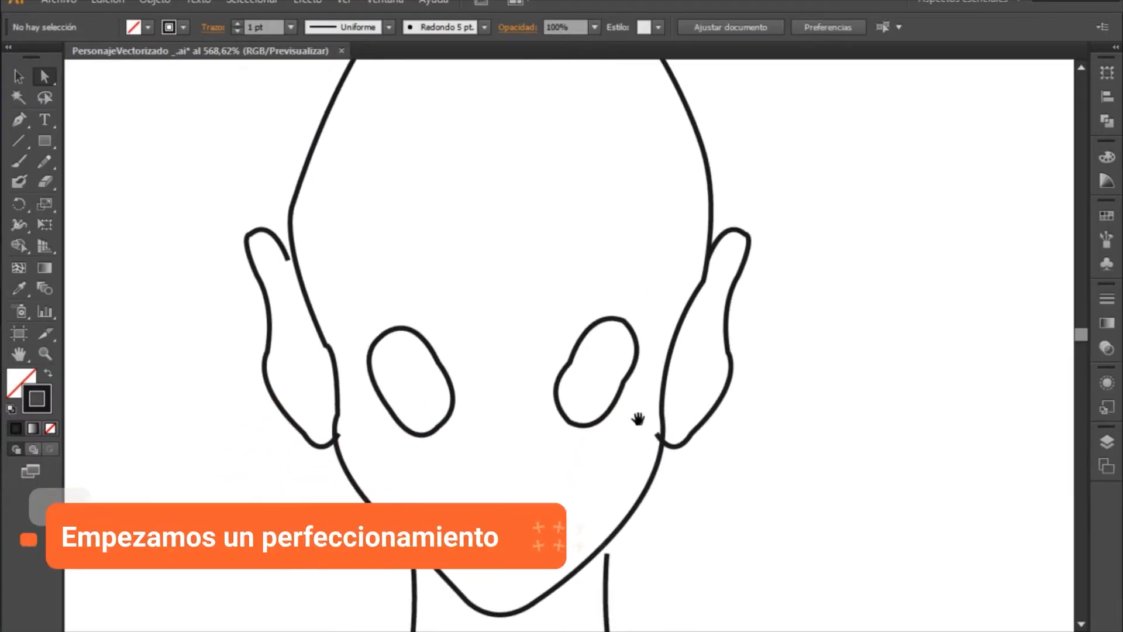
left_click_drag(638, 419, 517, 455)
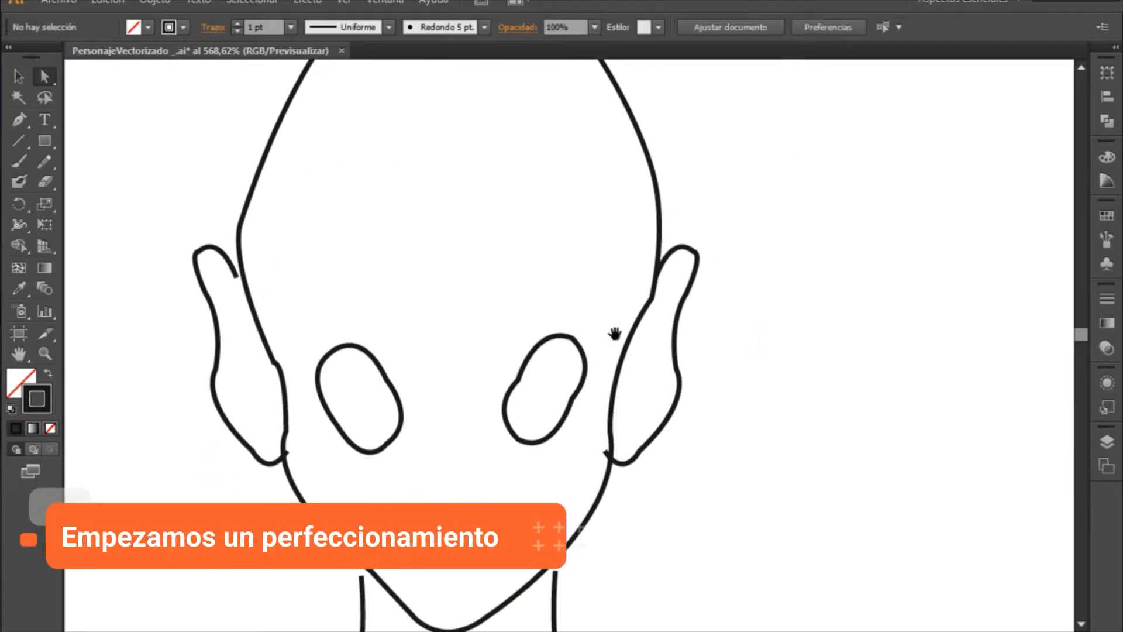
left_click_drag(607, 313, 589, 345)
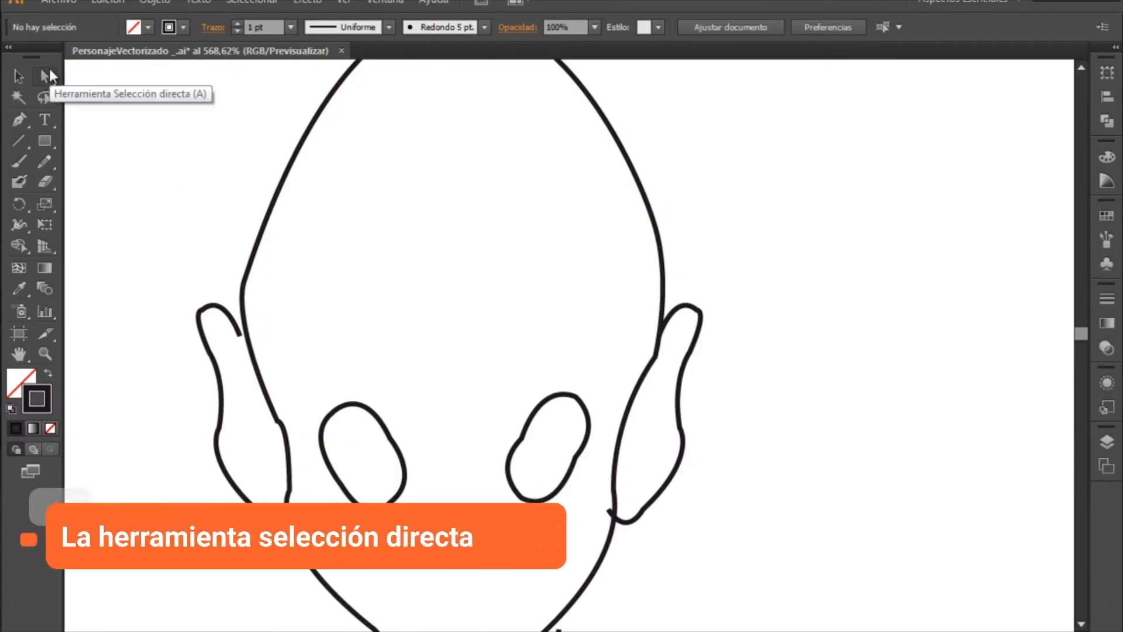
- Move the open upper end of the ear path on the drawing's left side onto the head outline with Direct Selection
left_click(241, 337)
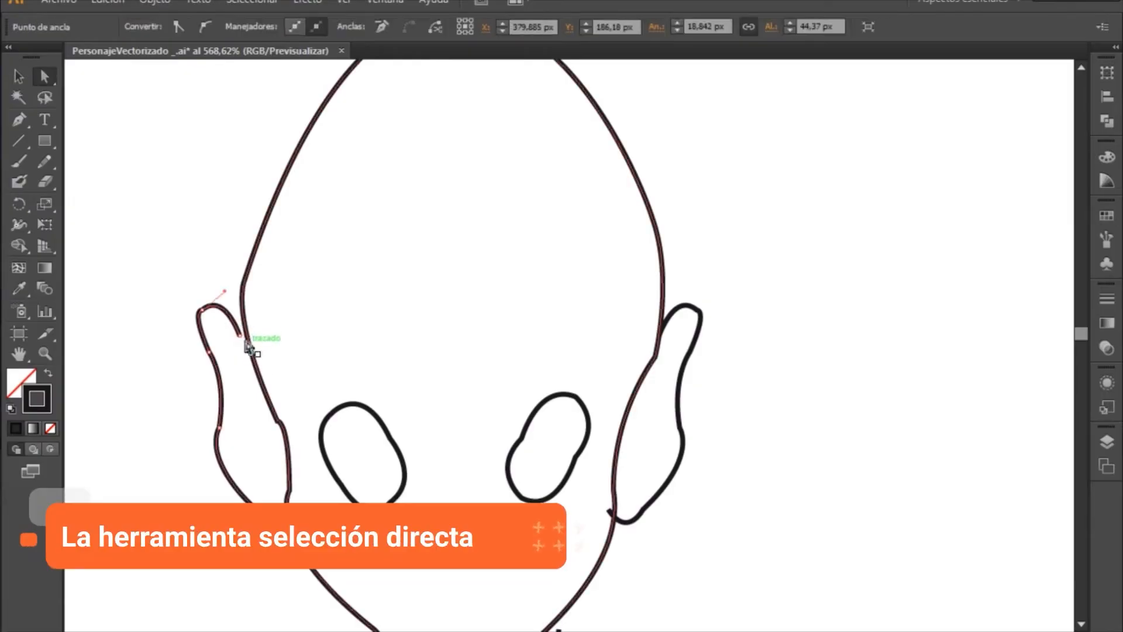
left_click(242, 336)
mouse_move(241, 337)
left_mouse_down()
mouse_move(256, 343)
mouse_move(259, 329)
mouse_move(234, 311)
mouse_move(239, 332)
left_mouse_up()
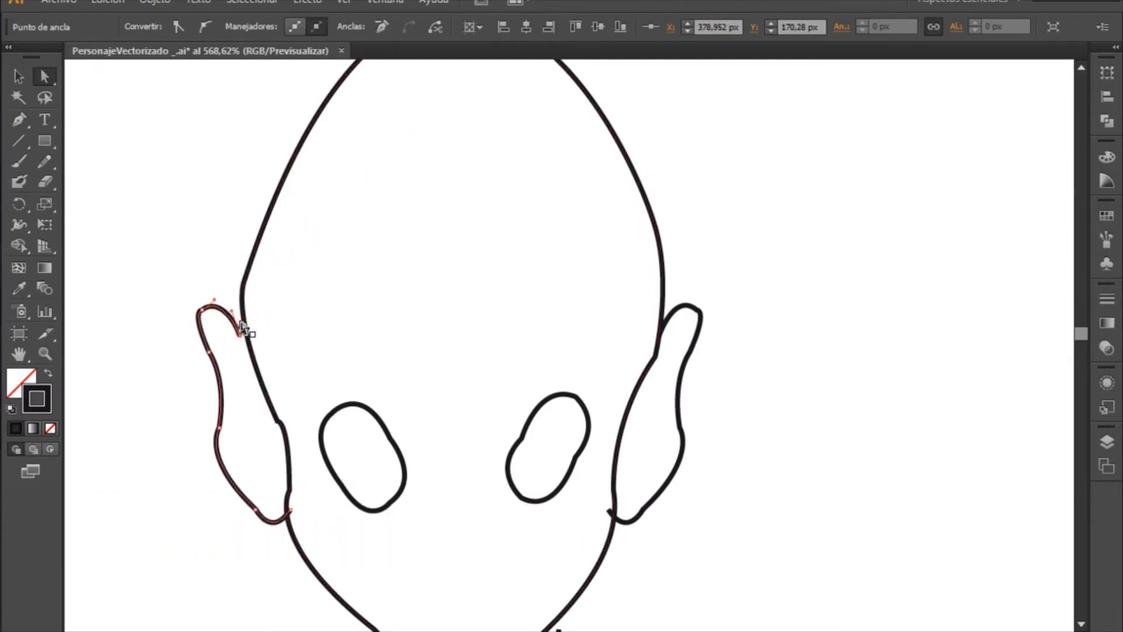
key("z")
left_click_drag(155, 291, 358, 384)
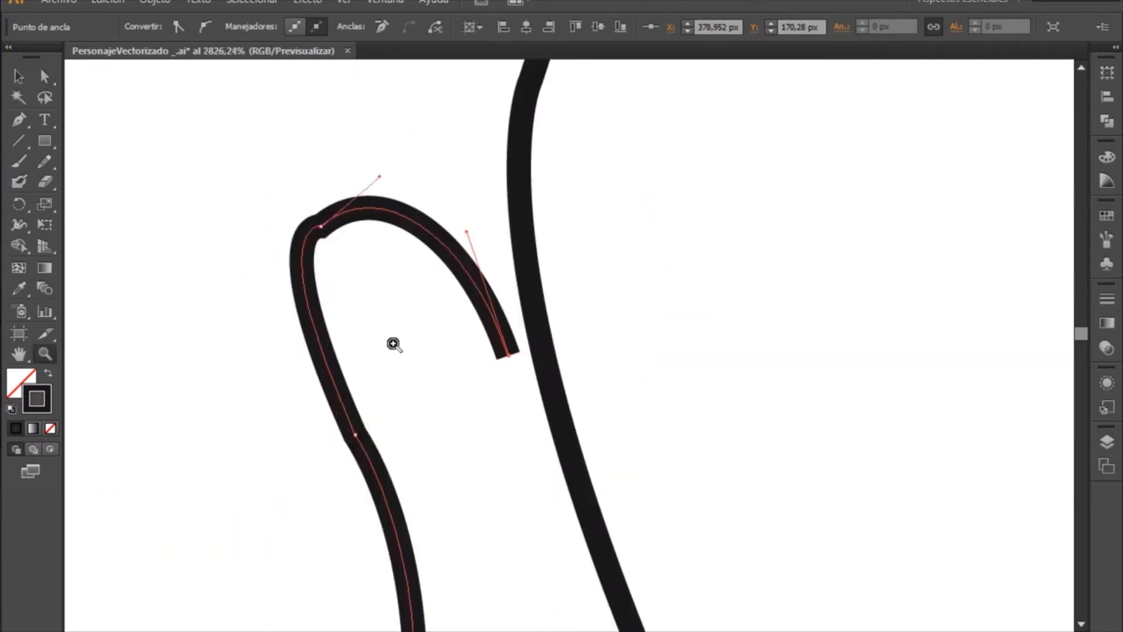
left_click_drag(677, 337, 501, 302)
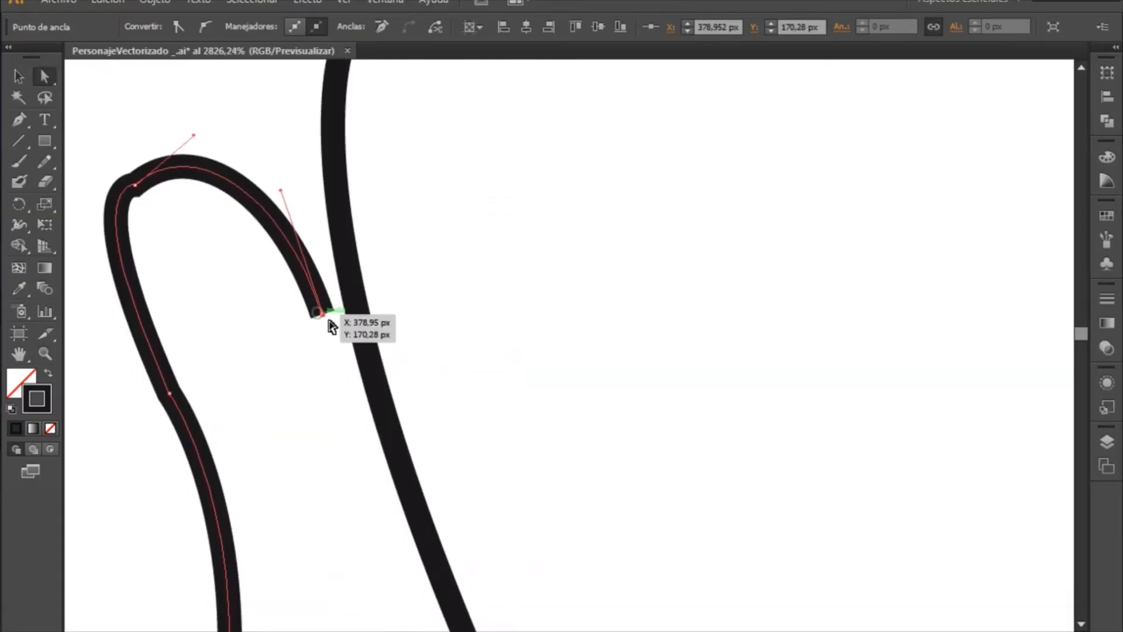
left_click_drag(325, 314, 357, 307)
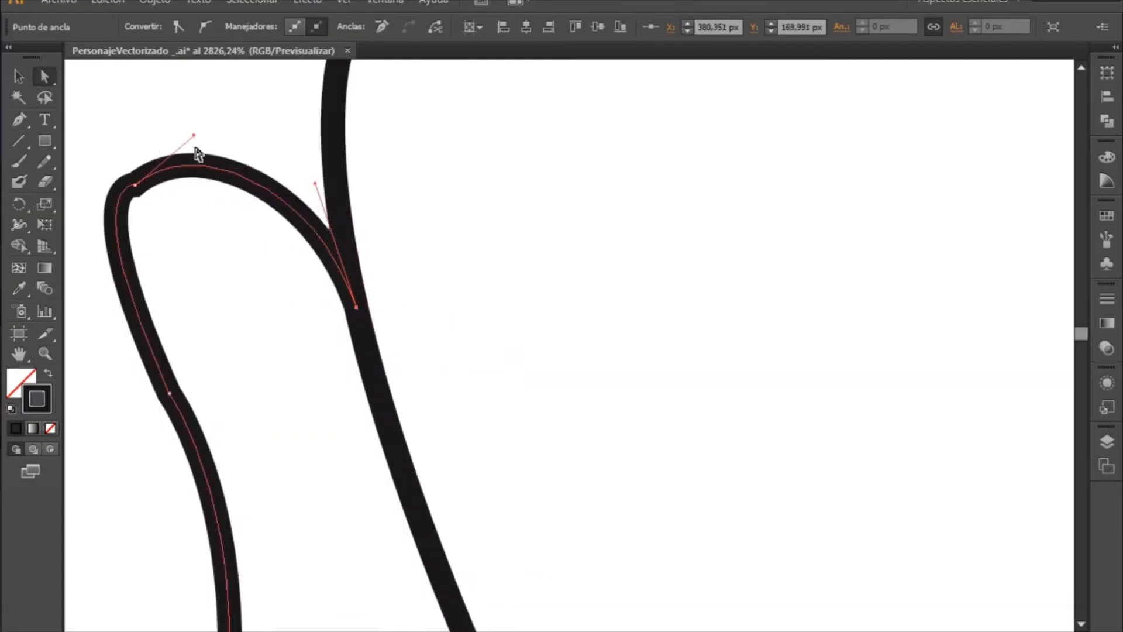
- Reshape the curve at the tip of the same ear by adjusting its anchor's direction handles
left_click_drag(221, 162, 190, 149)
left_click(136, 186)
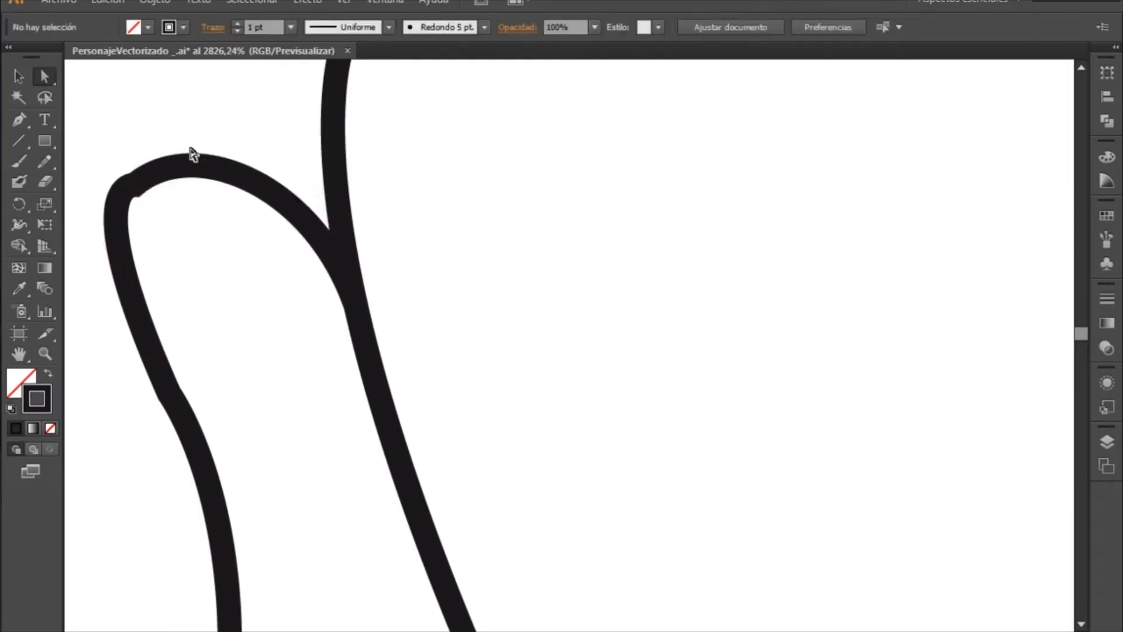
left_click(136, 183)
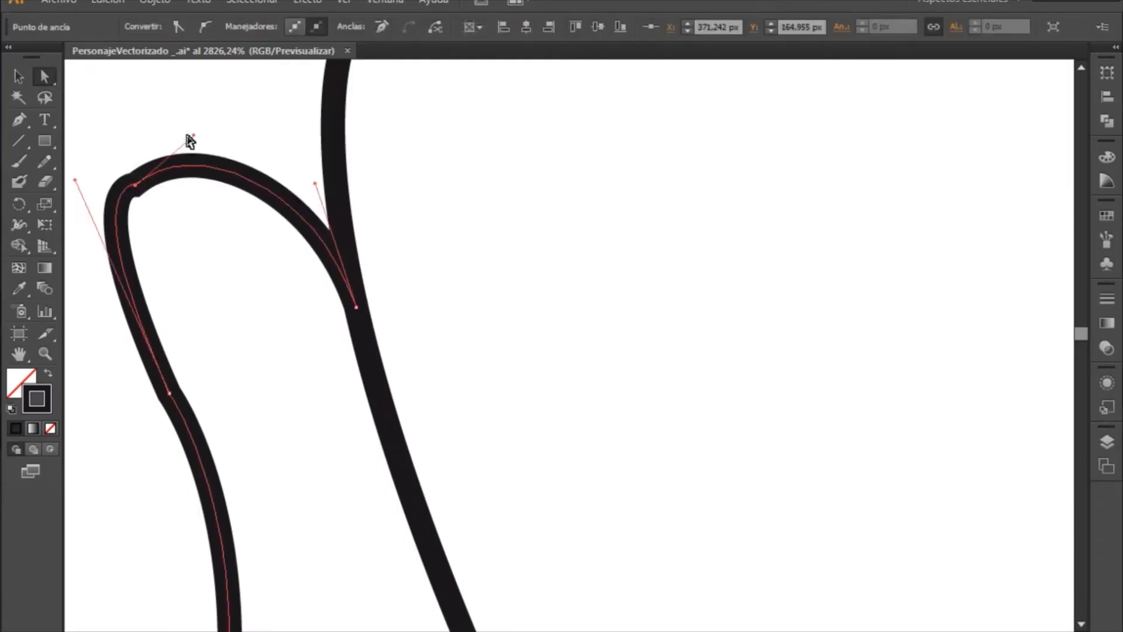
left_click_drag(218, 170, 218, 169)
left_click(137, 184)
left_click_drag(75, 186, 106, 211)
- Try to adjust the curve below the bend in the same ear's outer edge through its direction handle
scroll(541, 110, "down", 10)
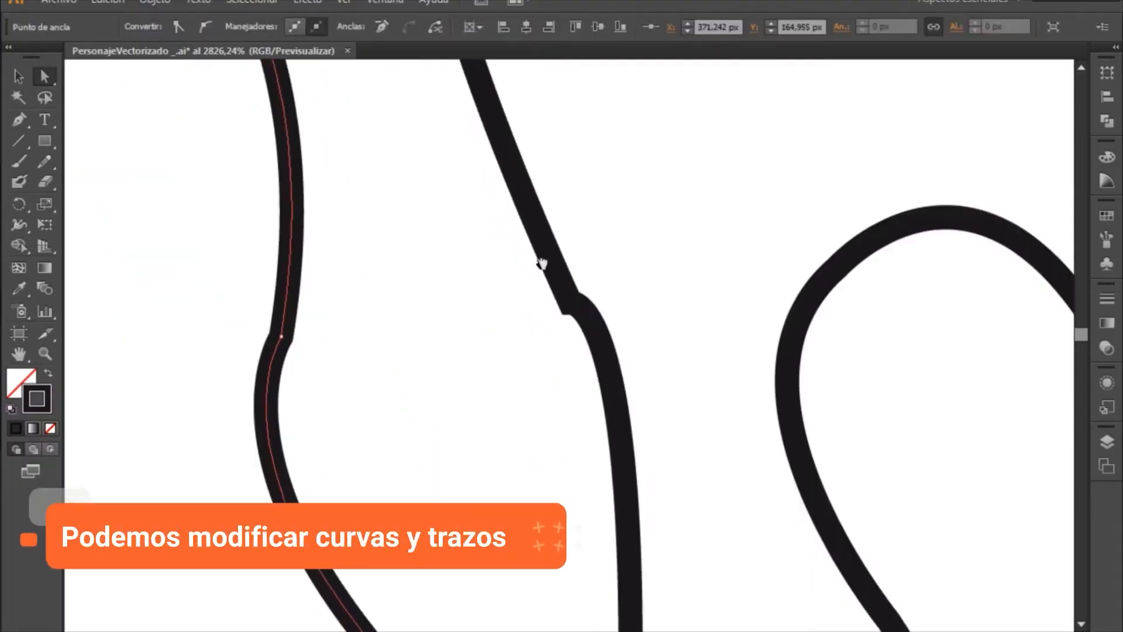
left_click(298, 274)
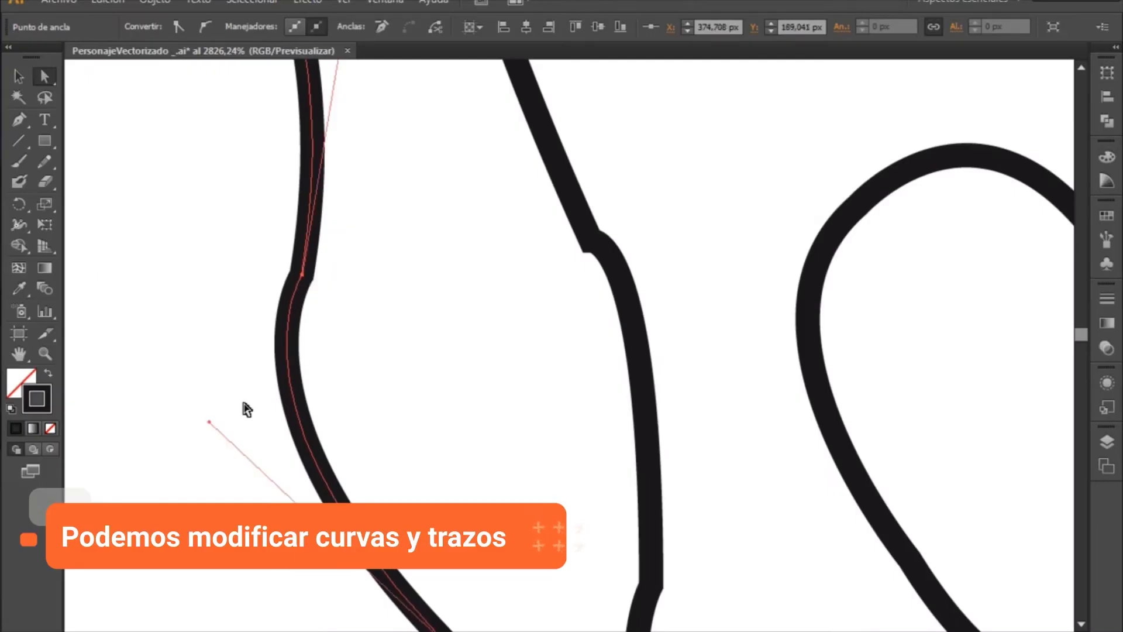
left_click_drag(208, 421, 263, 441)
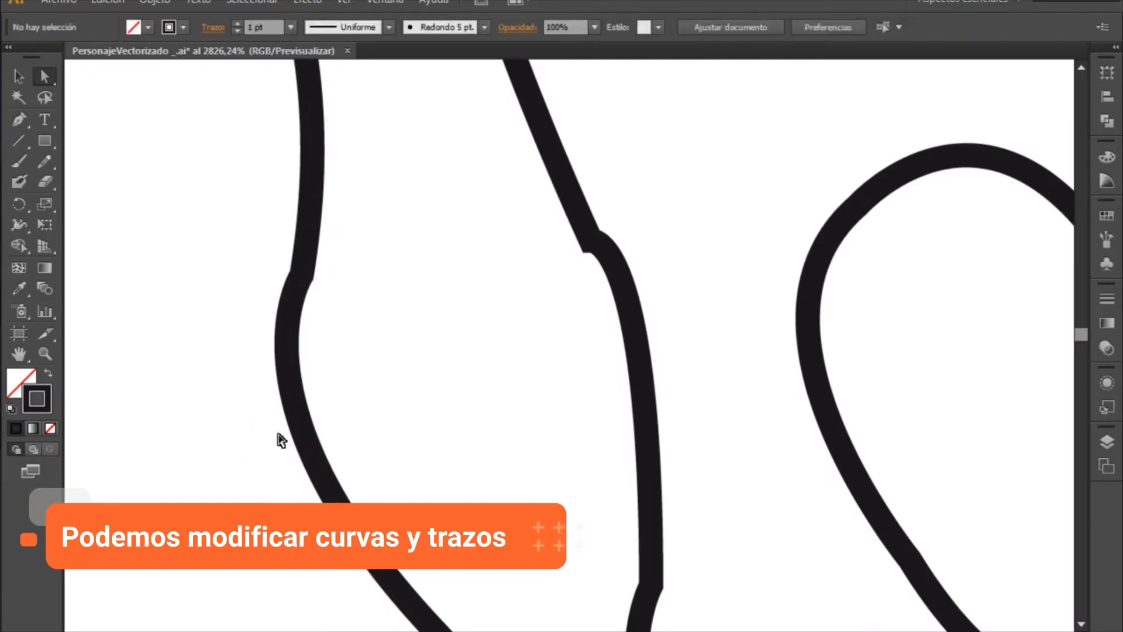
- Move the ear's overshooting lower end onto the head outline and shift the neighbouring earlobe anchor slightly outward
left_click_drag(676, 462, 477, 359)
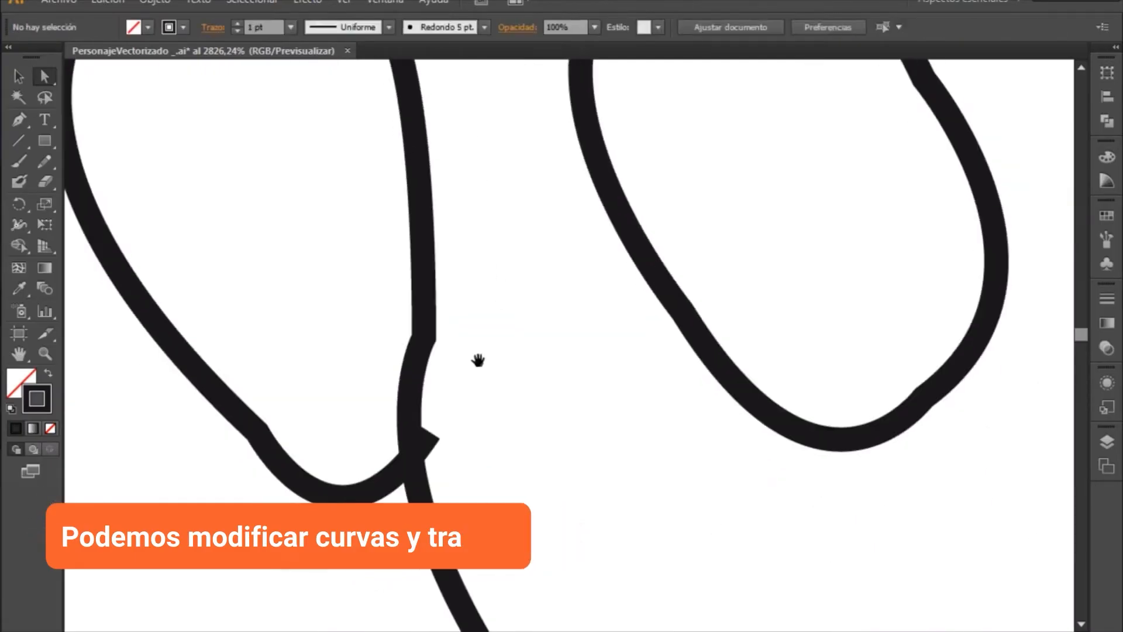
left_click(431, 436)
left_click_drag(431, 431, 412, 456)
left_click_drag(259, 433, 221, 432)
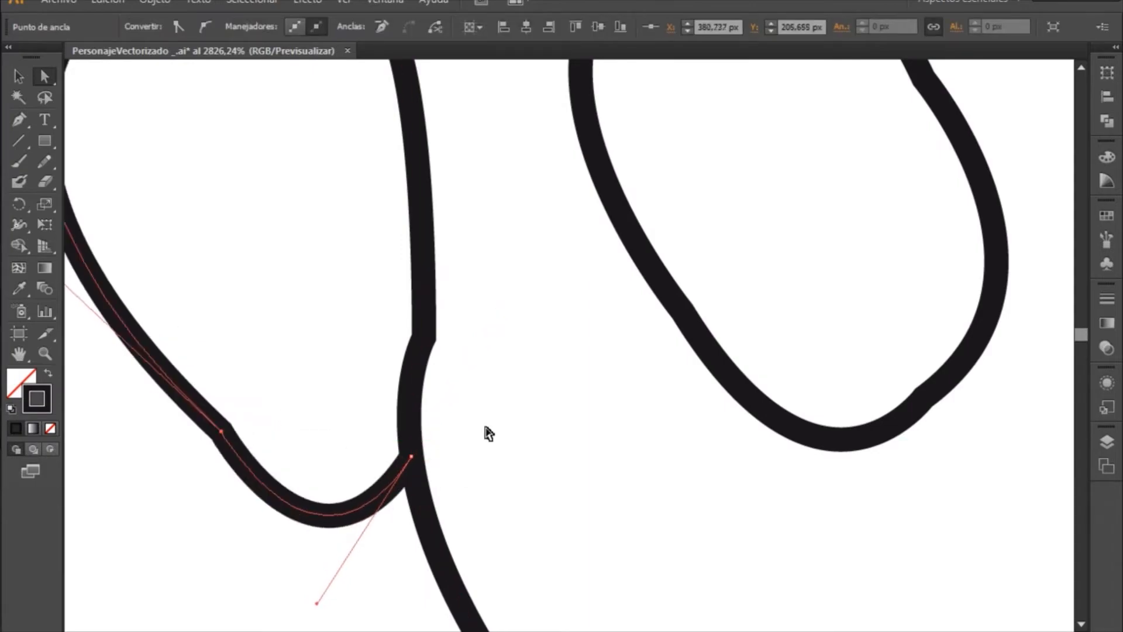
- Move the upper end of the neck line on the drawing's left side onto the jaw outline to close the gap
key("z")
left_click(647, 454)
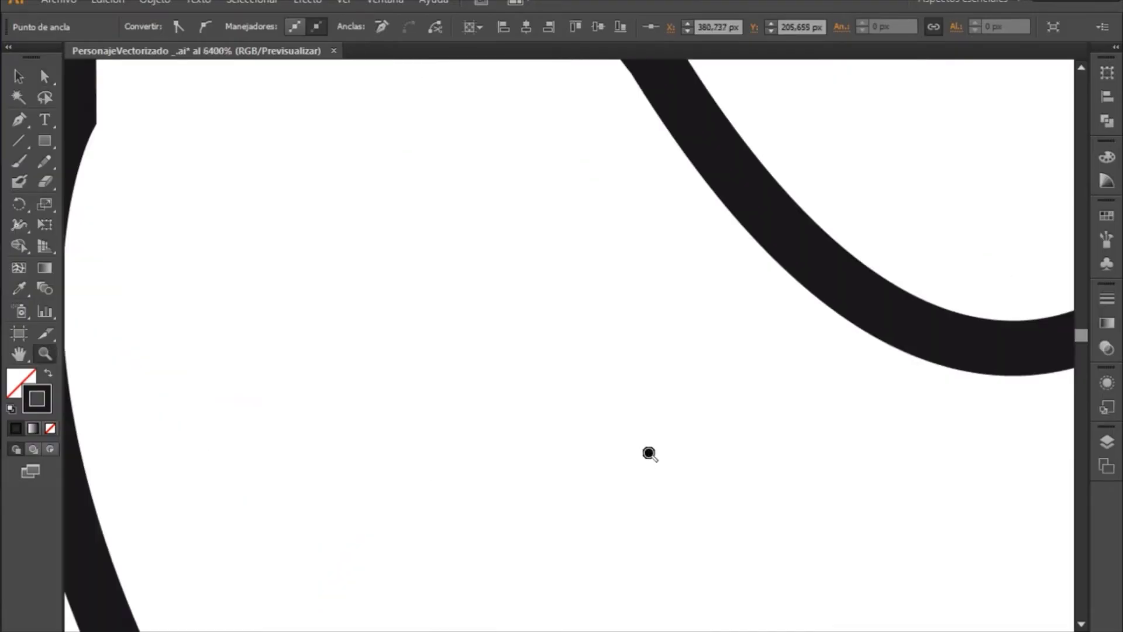
left_click(648, 456, "alt")
left_click(648, 457, "alt")
left_click(648, 455, "alt")
left_click(662, 452, "alt")
left_click(662, 452, "alt")
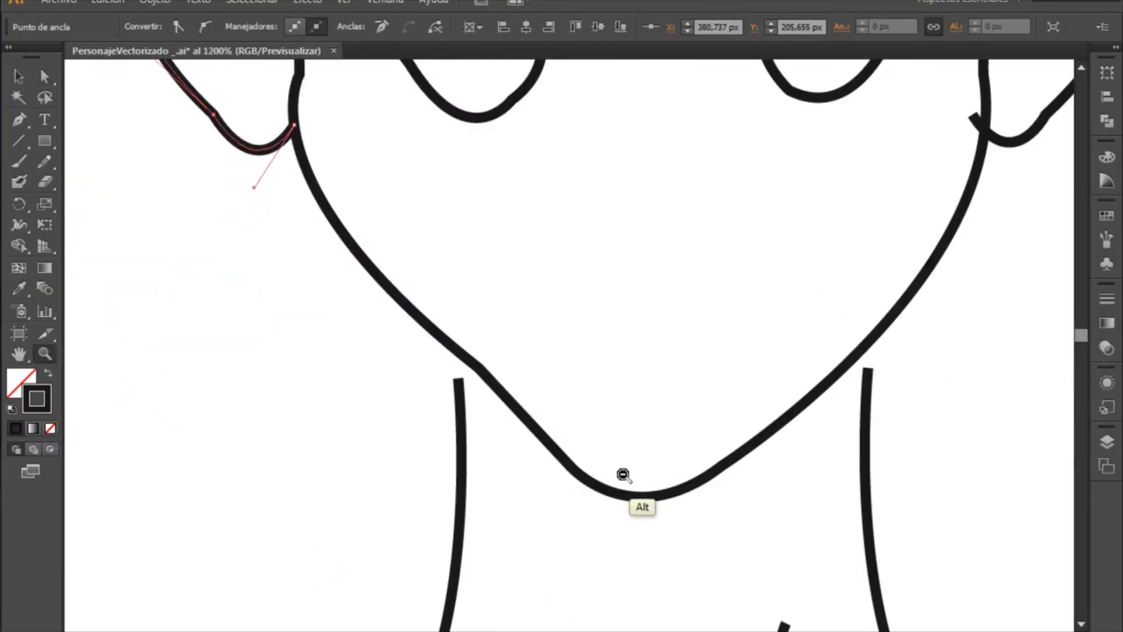
key("v")
left_click(461, 387)
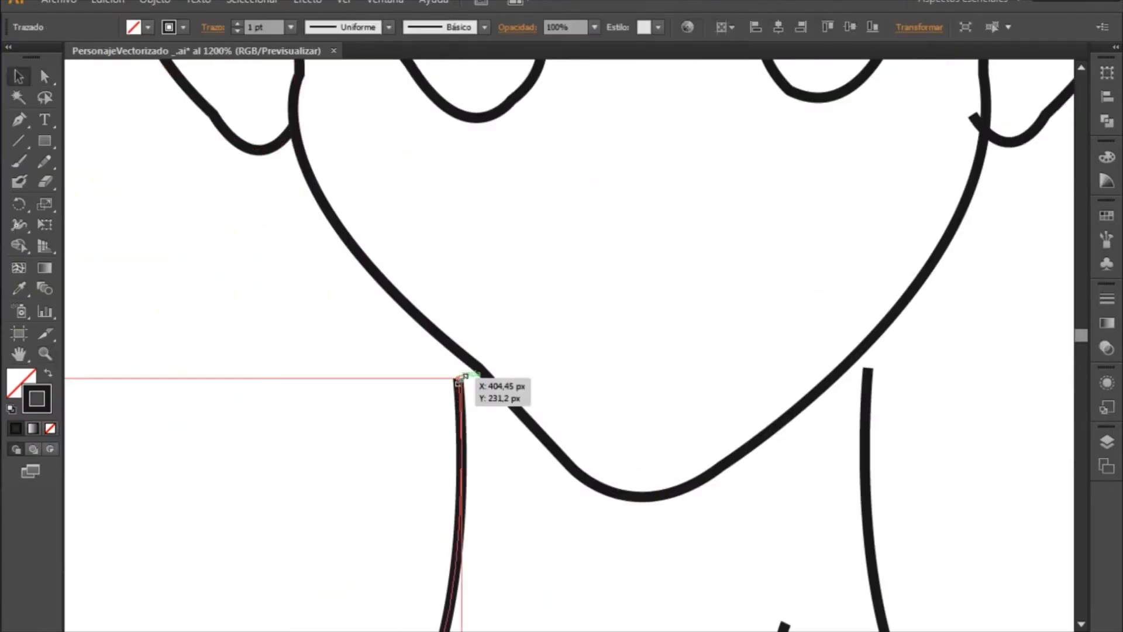
left_click(45, 76)
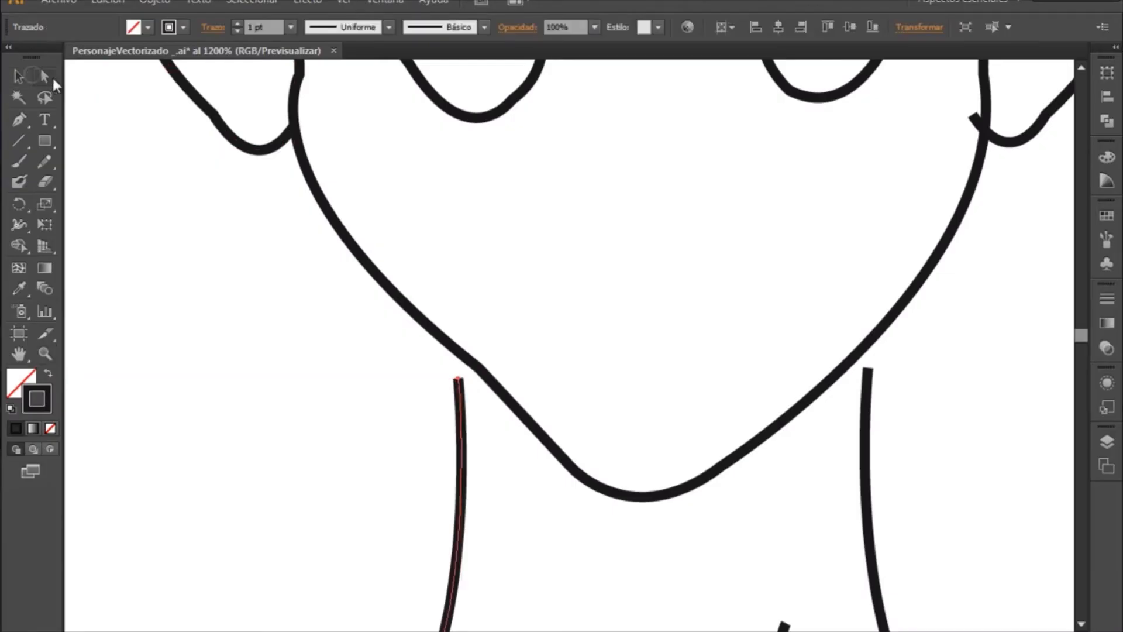
left_click(459, 380)
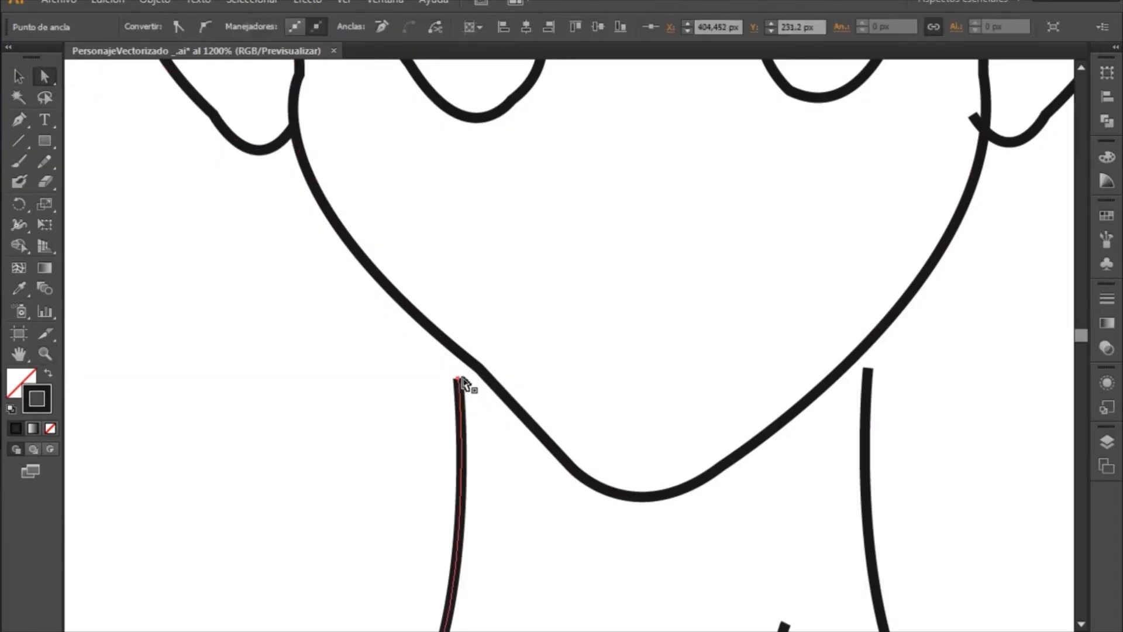
left_click_drag(458, 381, 449, 345)
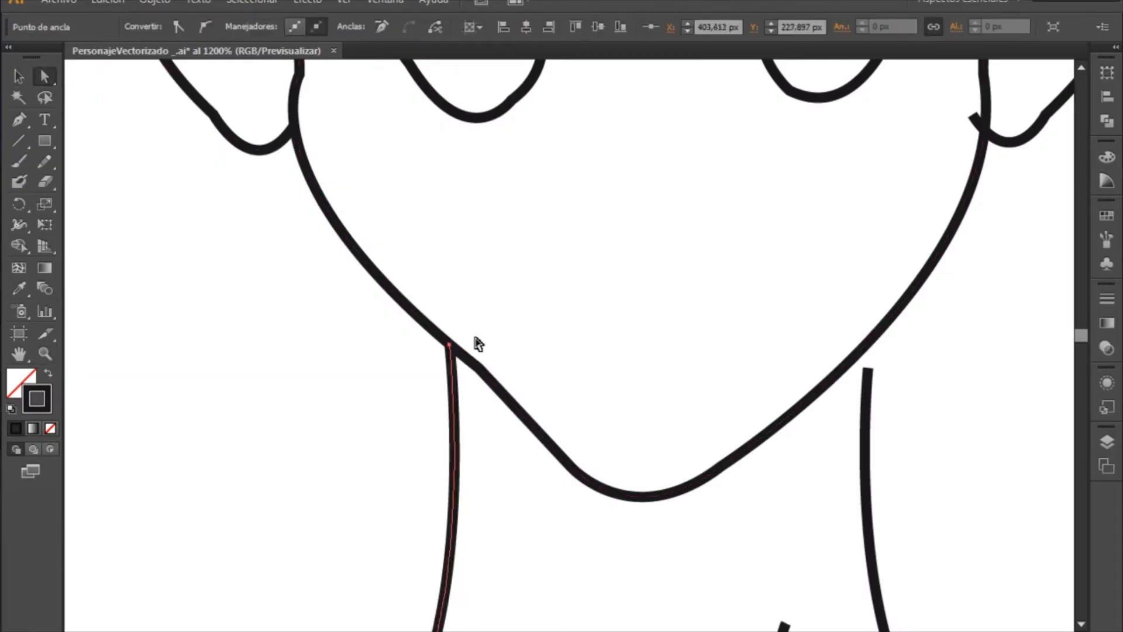
- Move the upper end of the neck line on the drawing's right side onto the jaw outline
left_click(868, 371)
left_click_drag(868, 371, 874, 337)
key("z")
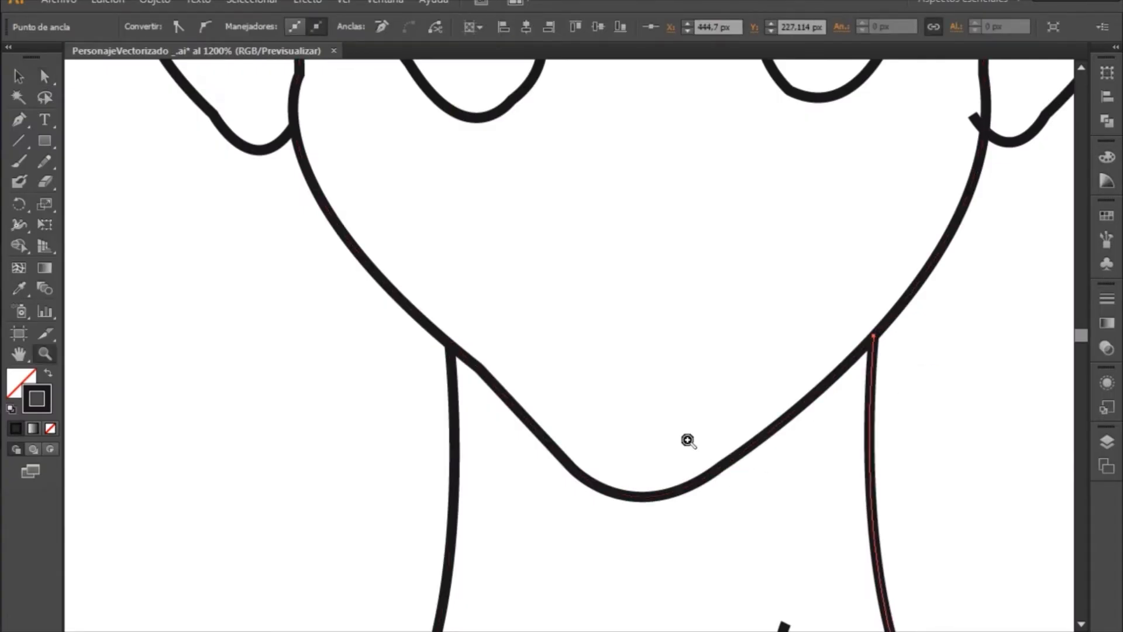
left_click(684, 445, "alt")
left_click(705, 451, "alt")
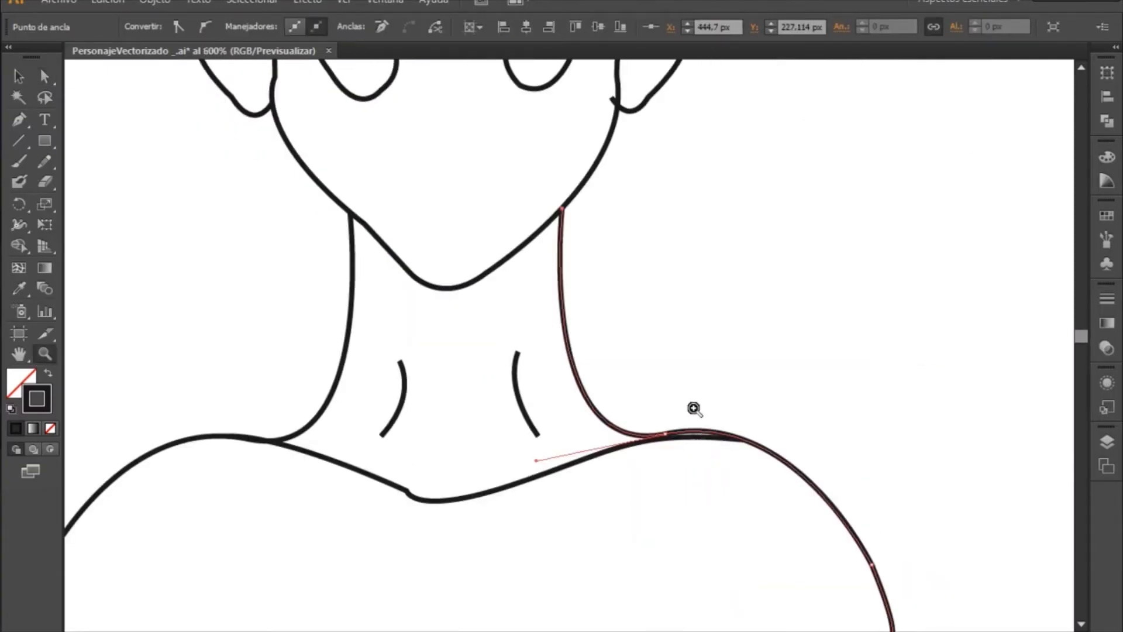
- On the ear at the drawing's right, move the overshooting lower end onto the head outline and shift the neighbouring earlobe anchor slightly outward
key("space")
left_click_drag(703, 243, 722, 497)
left_click_drag(764, 316, 708, 399)
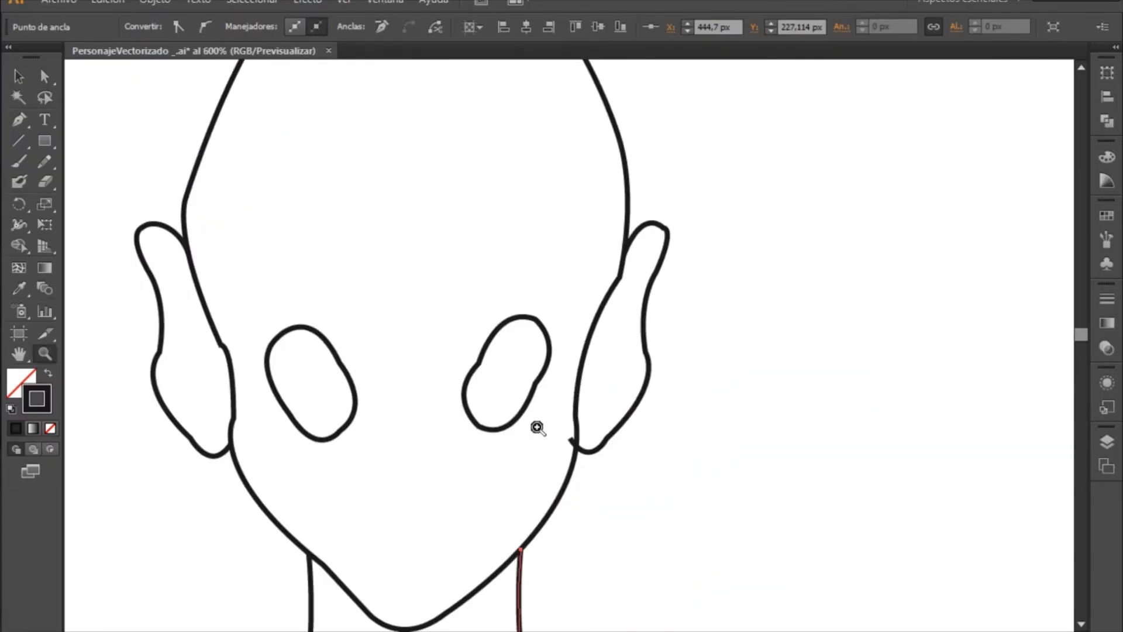
left_click_drag(501, 401, 688, 506)
left_click_drag(661, 411, 559, 498)
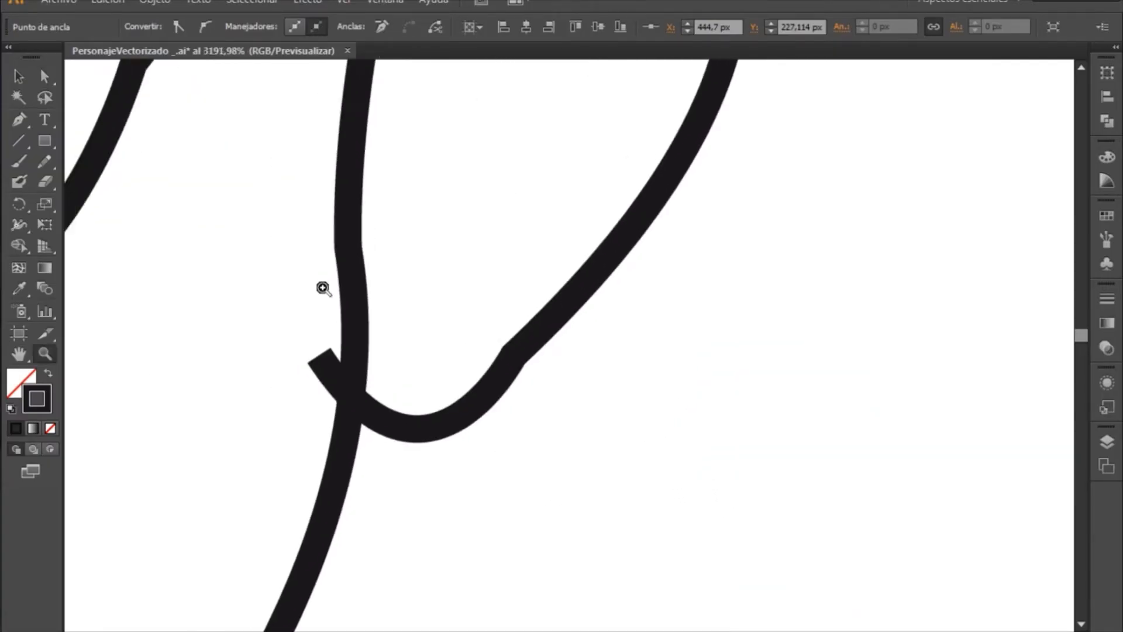
left_click(44, 76)
left_click(322, 364)
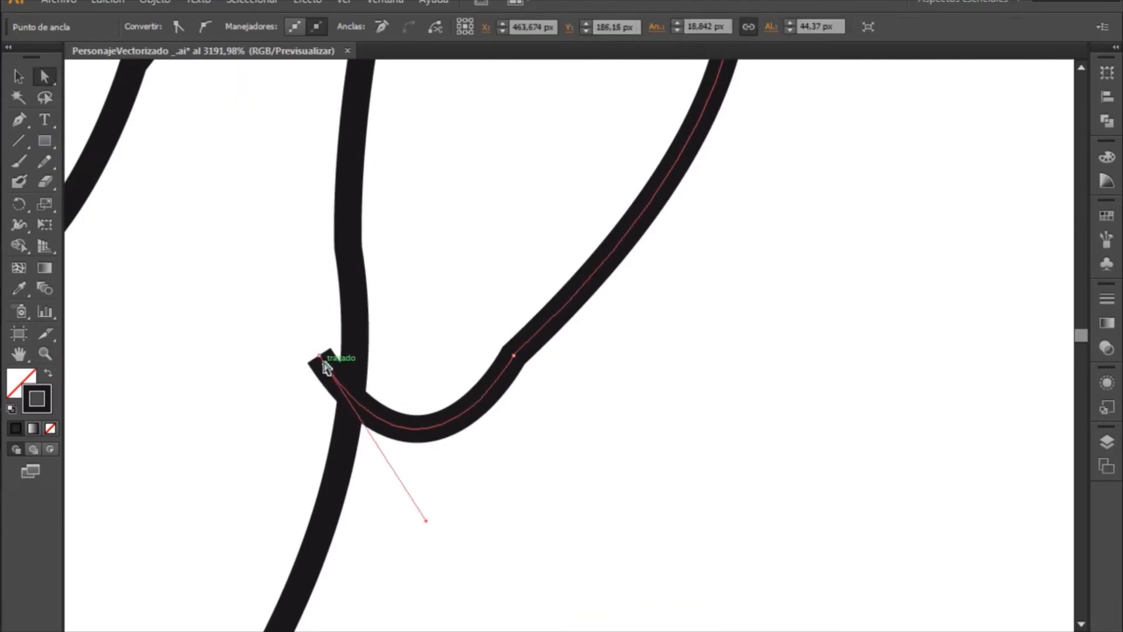
left_click_drag(319, 357, 351, 389)
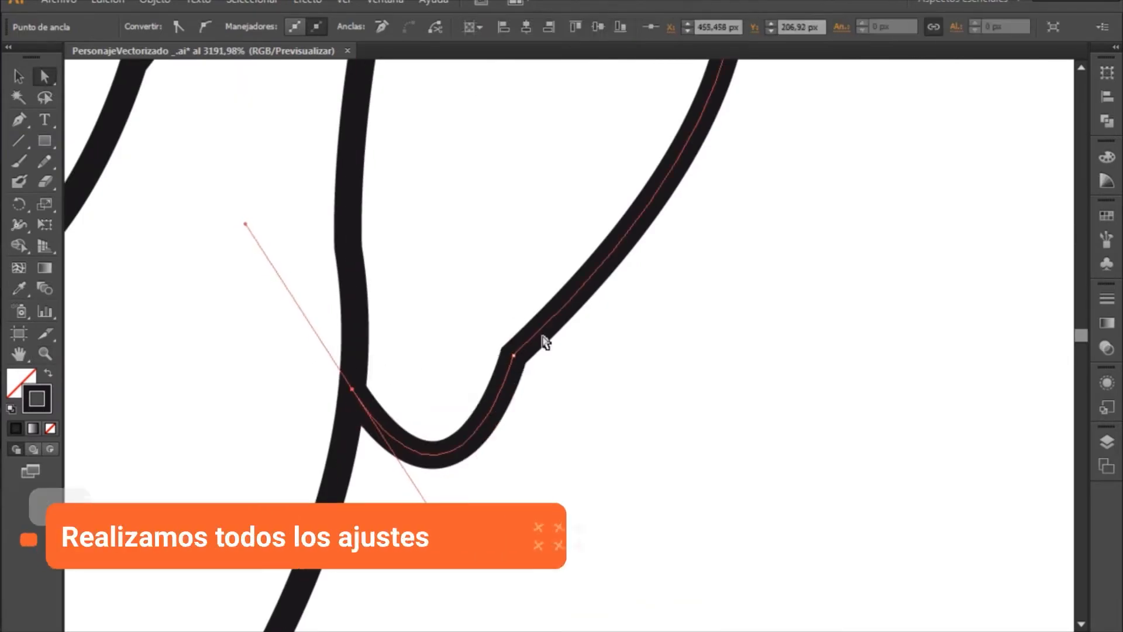
left_click(544, 364)
mouse_move(515, 357)
left_mouse_down()
mouse_move(559, 363)
mouse_move(537, 359)
left_mouse_up()
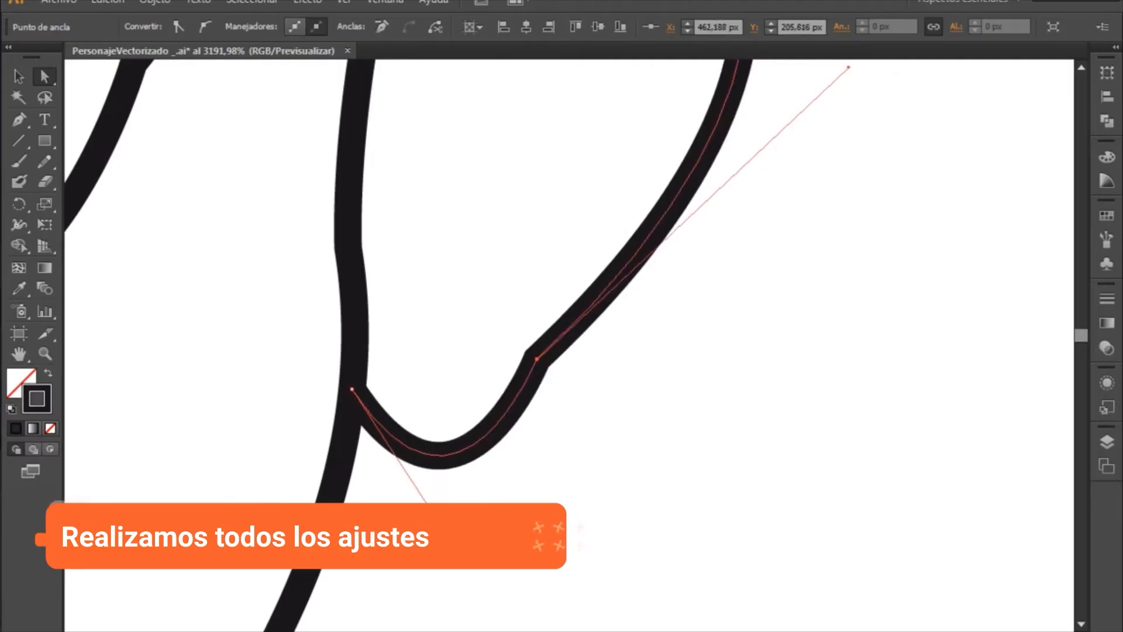
- Inspect the same ear's outline from the lobe up to its tip, and deselect the path
mouse_move(467, 560)
left_mouse_down()
mouse_move(430, 538)
mouse_move(389, 579)
mouse_move(406, 570)
left_mouse_up()
left_click_drag(547, 239, 529, 464)
left_click_drag(620, 266, 580, 499)
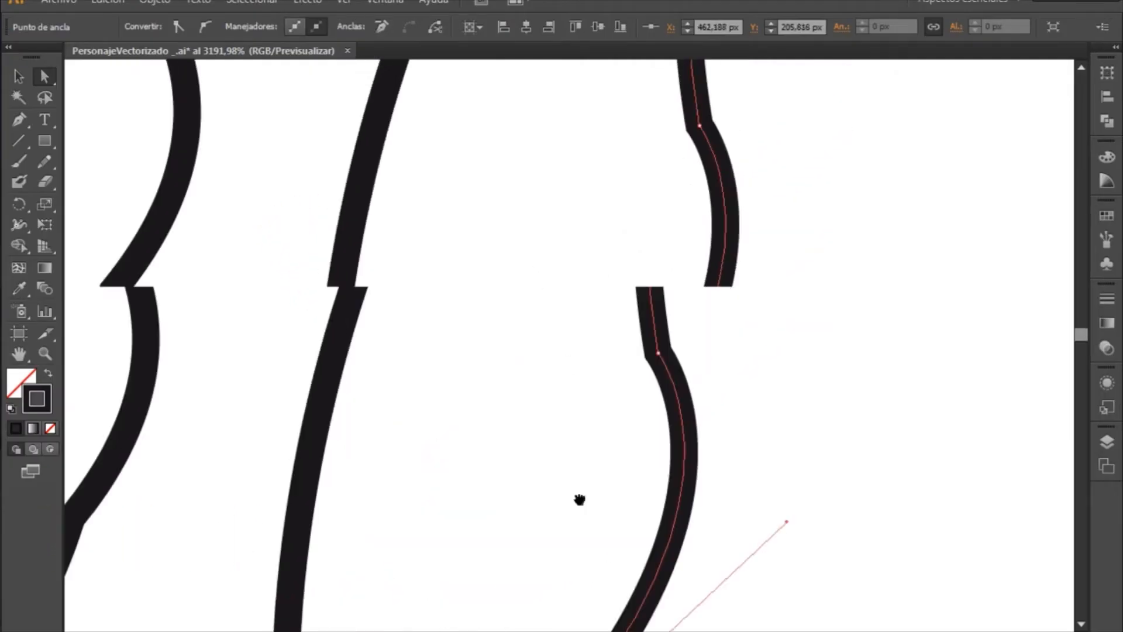
mouse_move(604, 283)
left_mouse_down()
mouse_move(522, 448)
mouse_move(455, 478)
left_mouse_up()
left_click_drag(604, 226, 603, 472)
left_click_drag(464, 373, 647, 288)
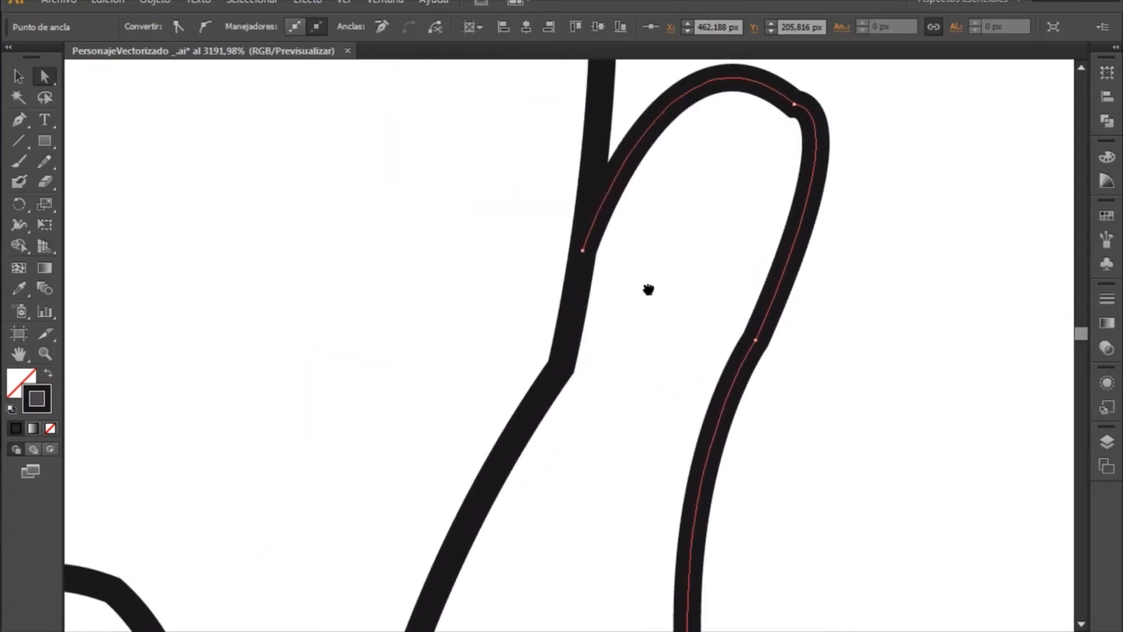
left_click(648, 367, "ctrl+alt")
left_click(648, 368, "ctrl+alt")
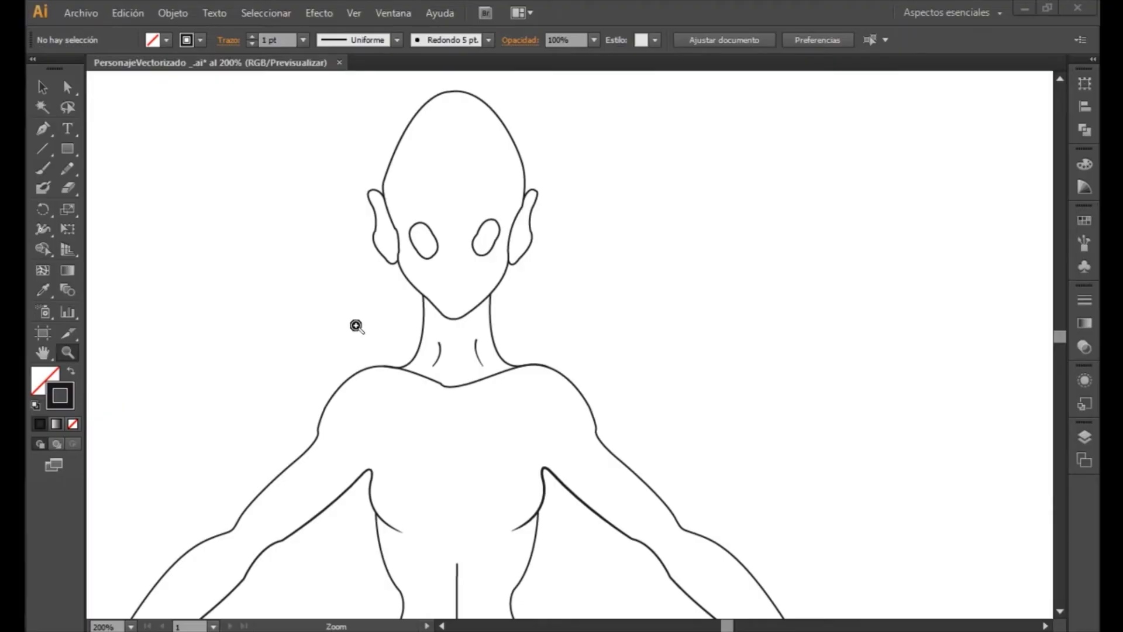
- Examine the line endings of the neck folds and the chest curves
left_click(49, 234)
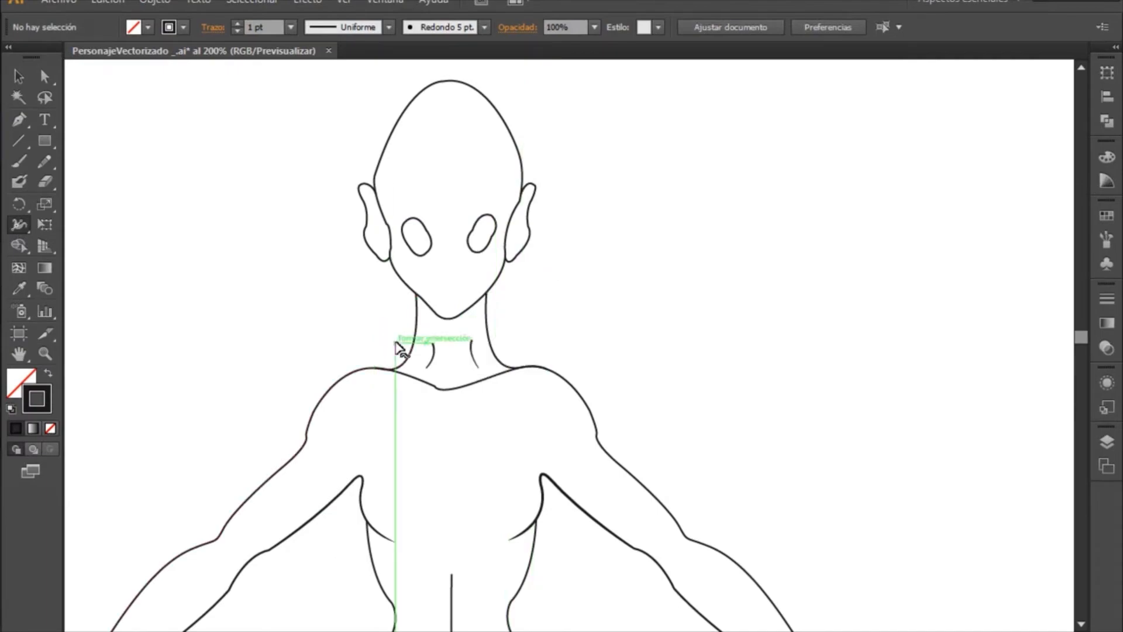
key("z")
left_click_drag(344, 313, 590, 410)
key("space")
left_click_drag(634, 317, 618, 422)
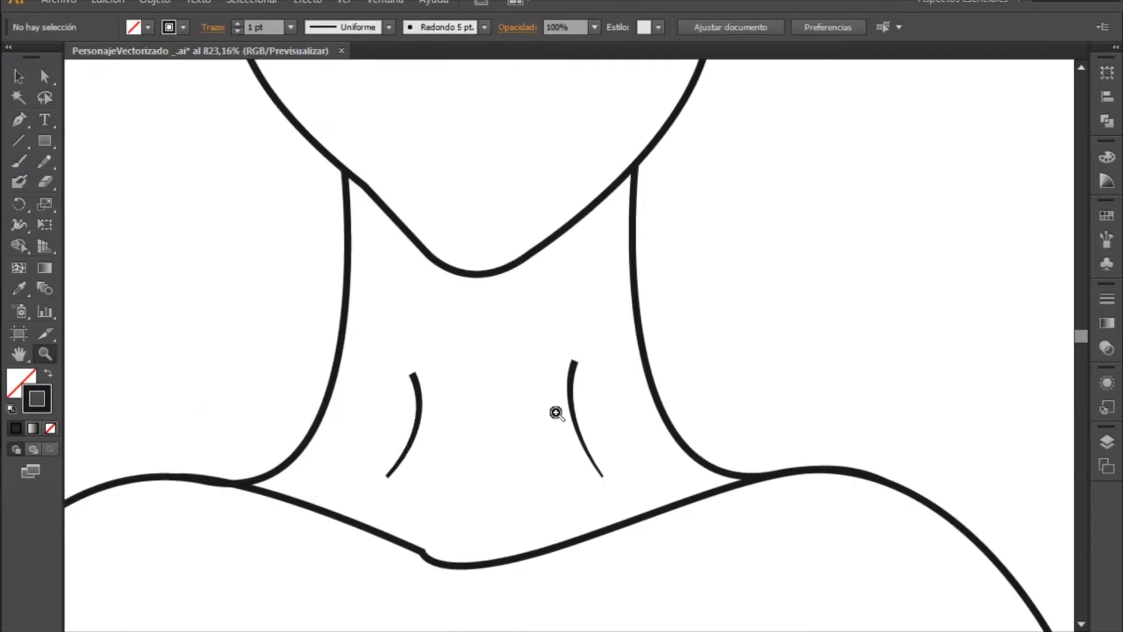
mouse_move(515, 497)
left_mouse_down()
mouse_move(535, 234)
mouse_move(520, 205)
left_mouse_up()
left_click_drag(462, 465, 523, 223)
left_click_drag(473, 427, 602, 148)
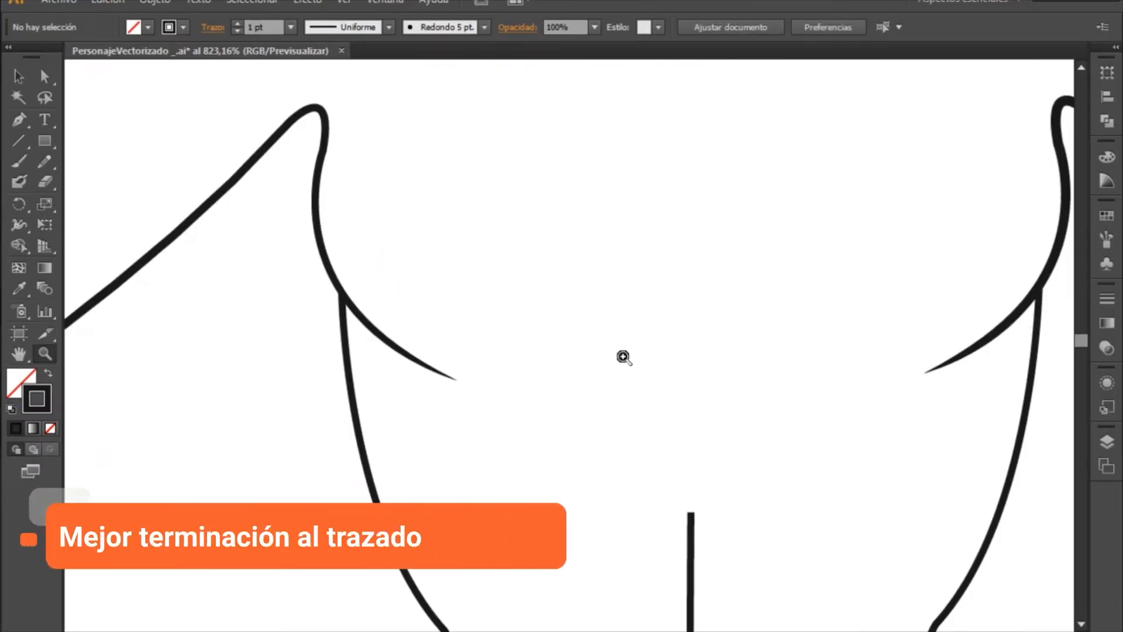
key("space")
left_click_drag(716, 471, 485, 468)
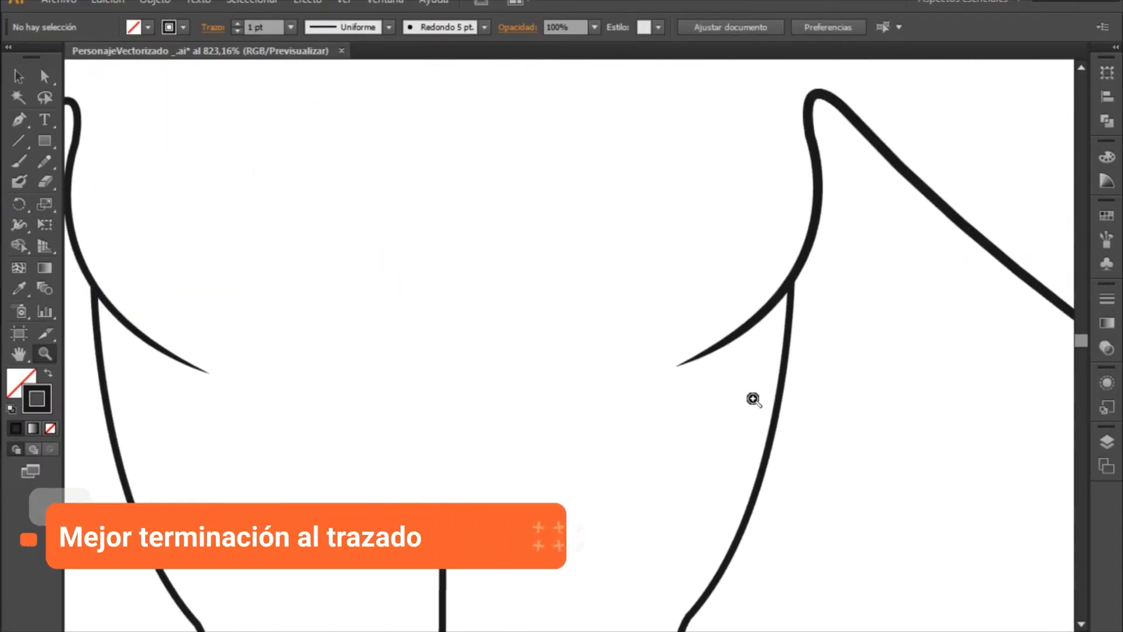
- Taper the lower ends of the two curved abdomen lines and the central torso line with the Width tool
key("space")
mouse_move(597, 474)
left_mouse_down()
mouse_move(604, 342)
mouse_move(597, 359)
mouse_move(624, 333)
mouse_move(626, 446)
mouse_move(635, 431)
mouse_move(585, 496)
left_mouse_up()
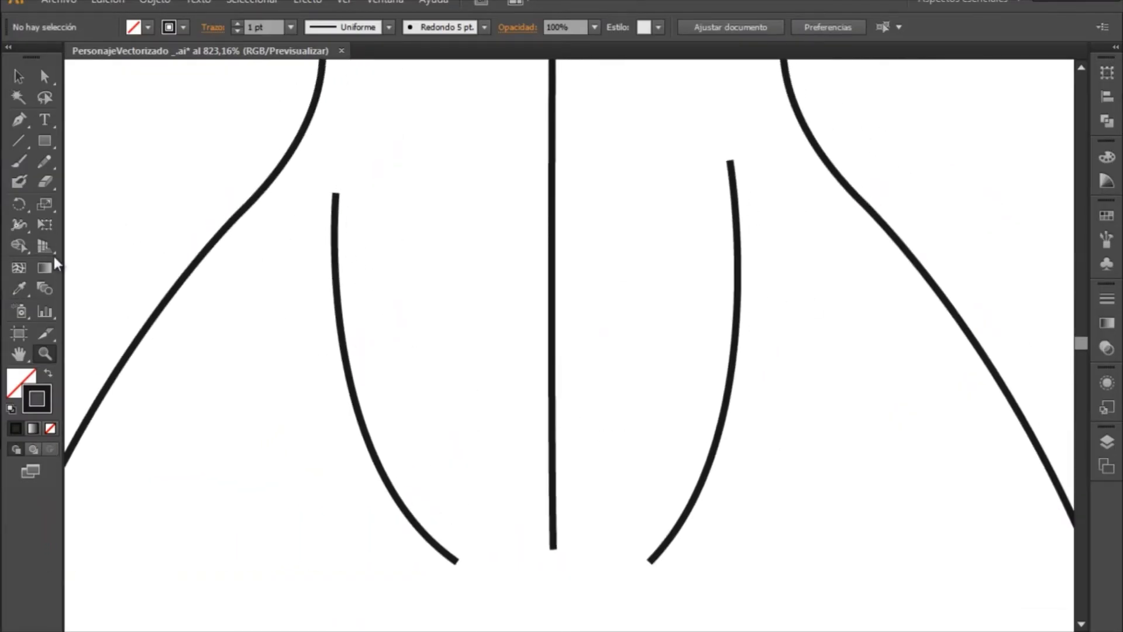
left_click(20, 230)
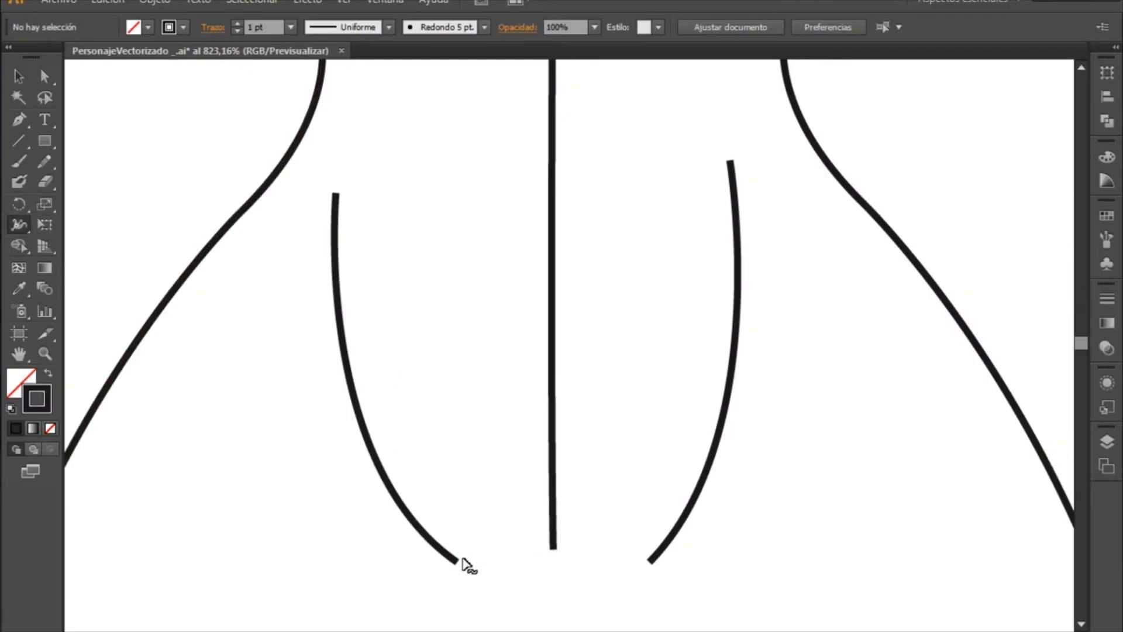
left_click(458, 565)
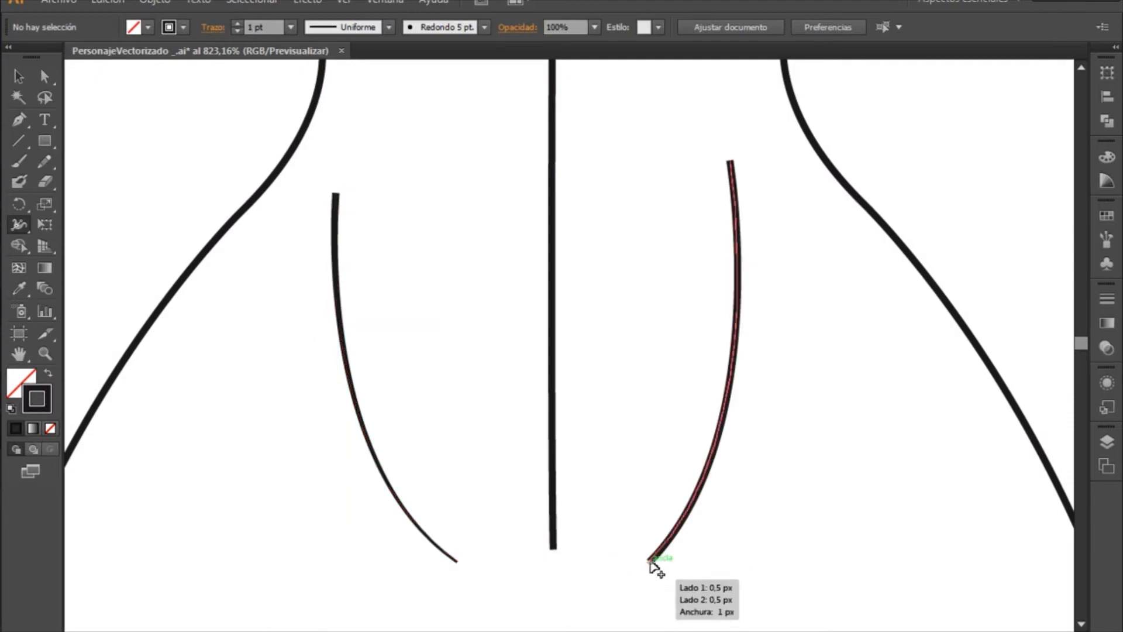
mouse_move(650, 562)
left_mouse_down()
mouse_move(599, 529)
mouse_move(647, 566)
left_mouse_up()
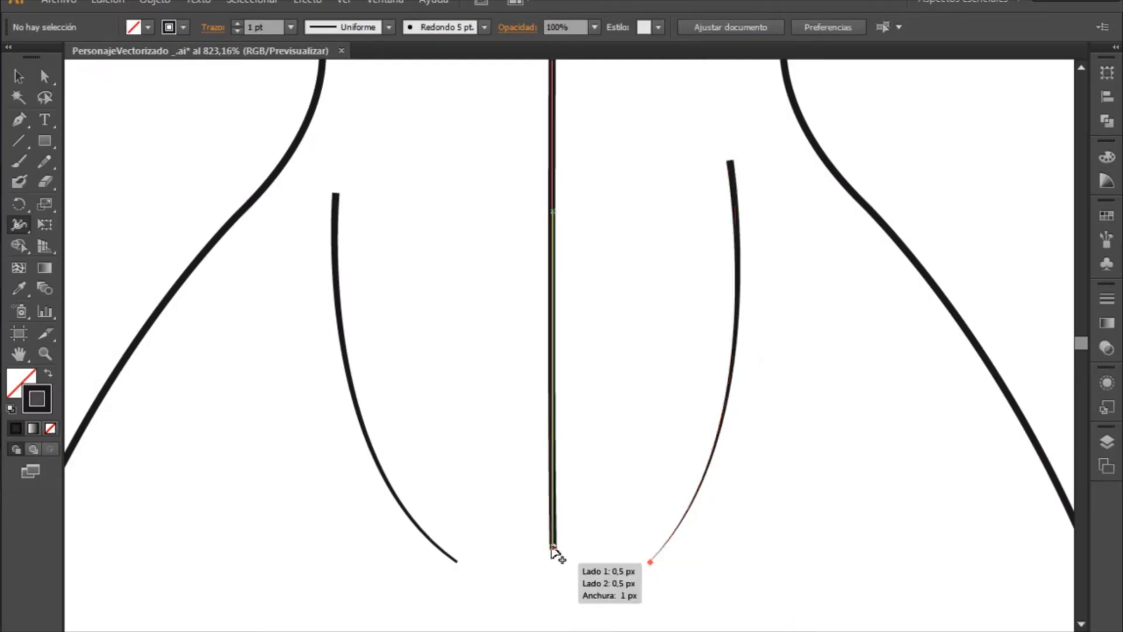
left_click(552, 549)
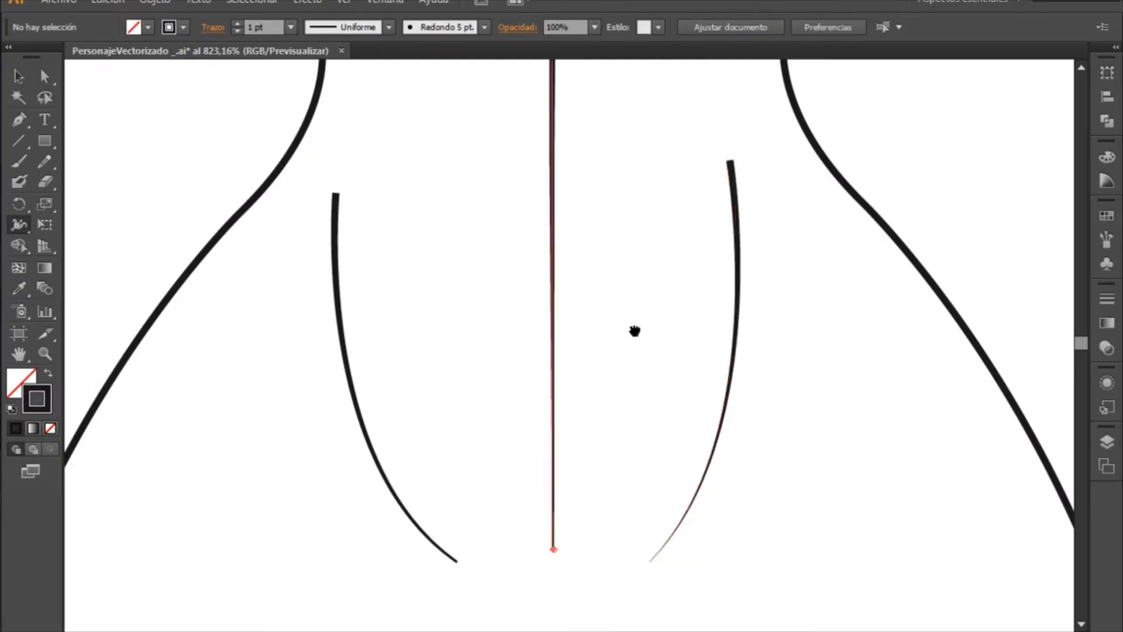
- Narrow the upper end of the inner thigh line on the drawing's left side to a point with the Width tool
mouse_move(634, 331)
left_mouse_down()
mouse_move(624, 590)
mouse_move(665, 458)
mouse_move(632, 346)
left_mouse_up()
left_click_drag(603, 500, 653, 245)
key("z")
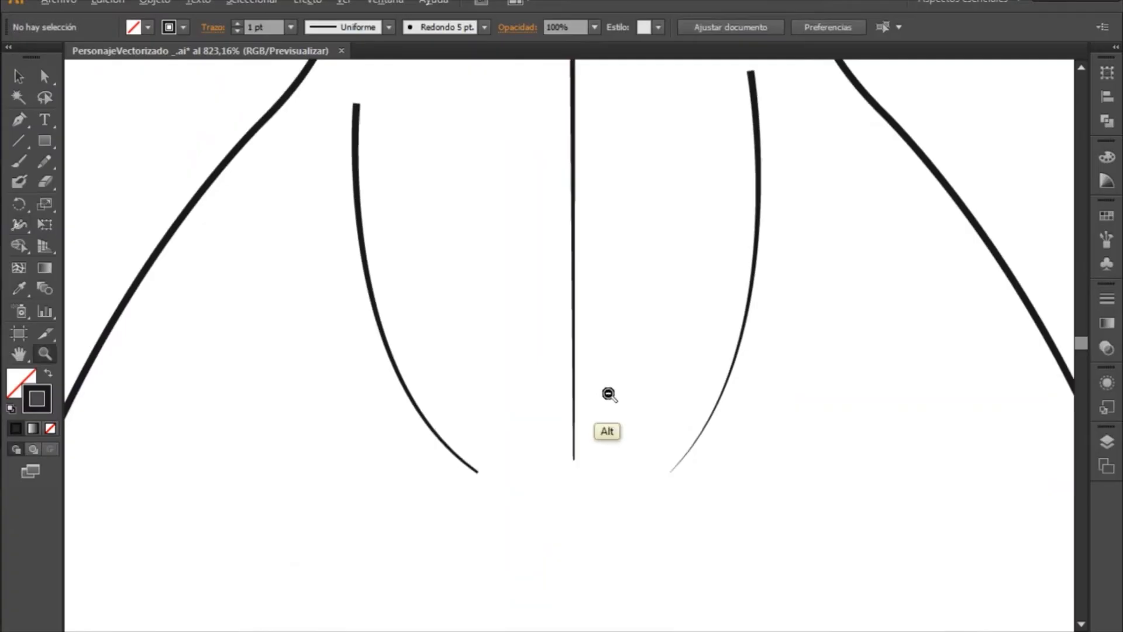
left_click(605, 393, "alt")
left_click(609, 398, "alt")
left_click(609, 398, "alt")
left_click(614, 374, "alt")
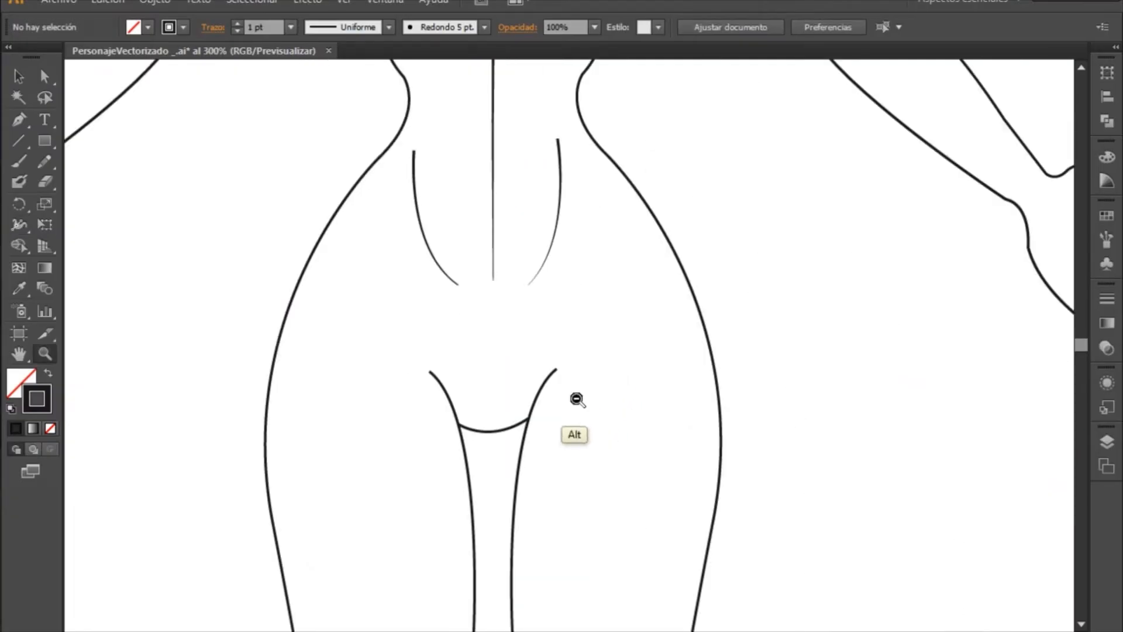
left_click_drag(385, 350, 654, 454)
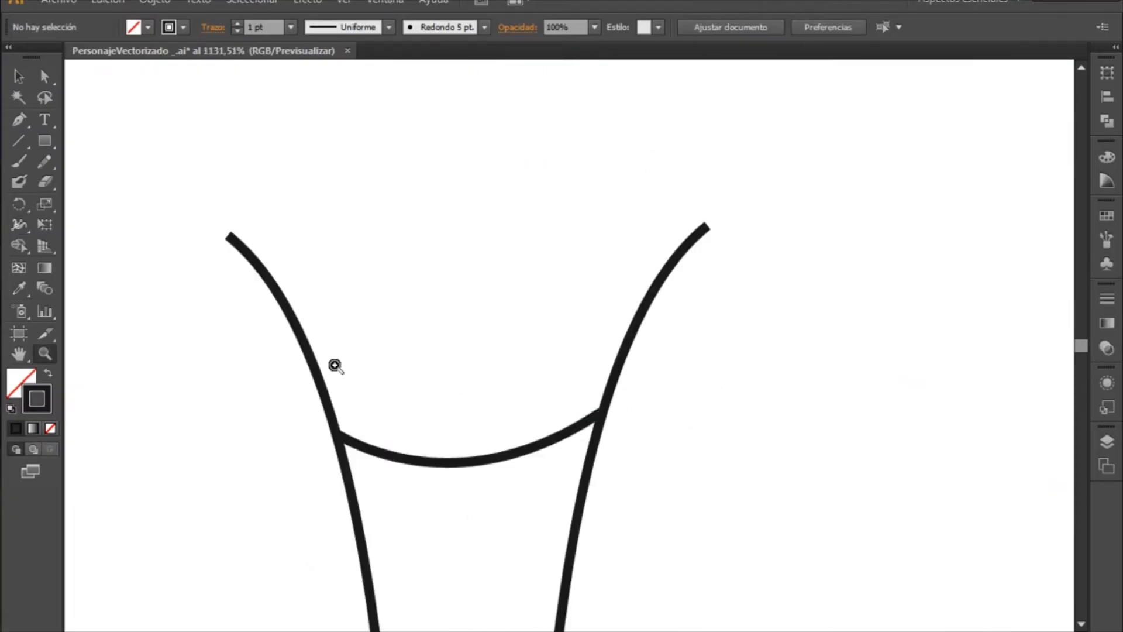
left_click_drag(333, 367, 462, 332)
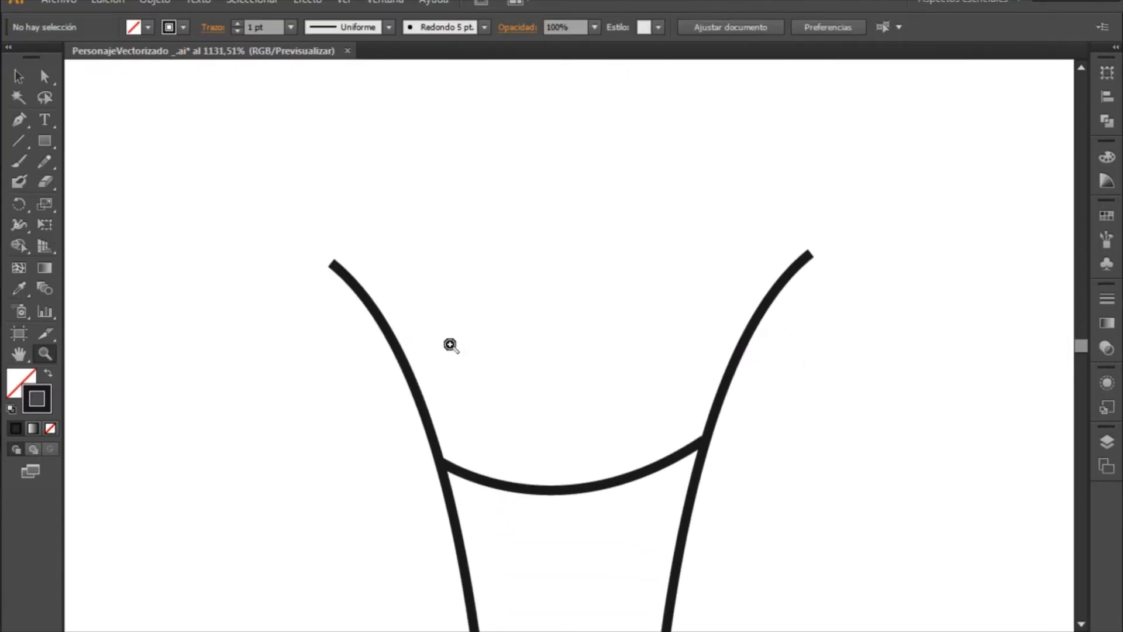
left_click(19, 224)
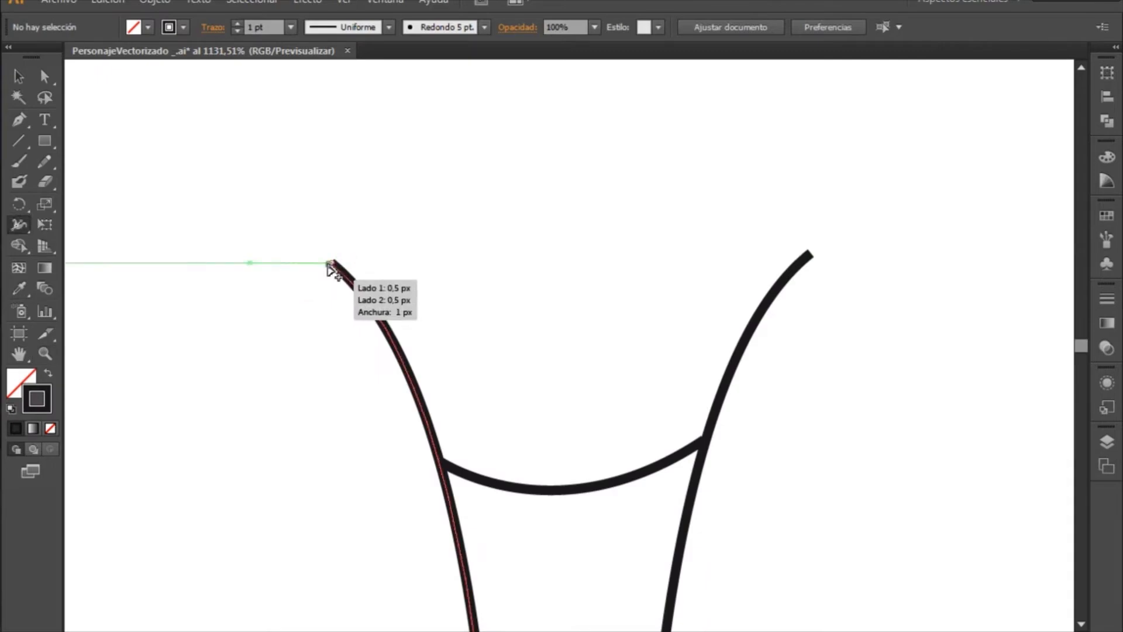
left_click_drag(331, 265, 337, 267)
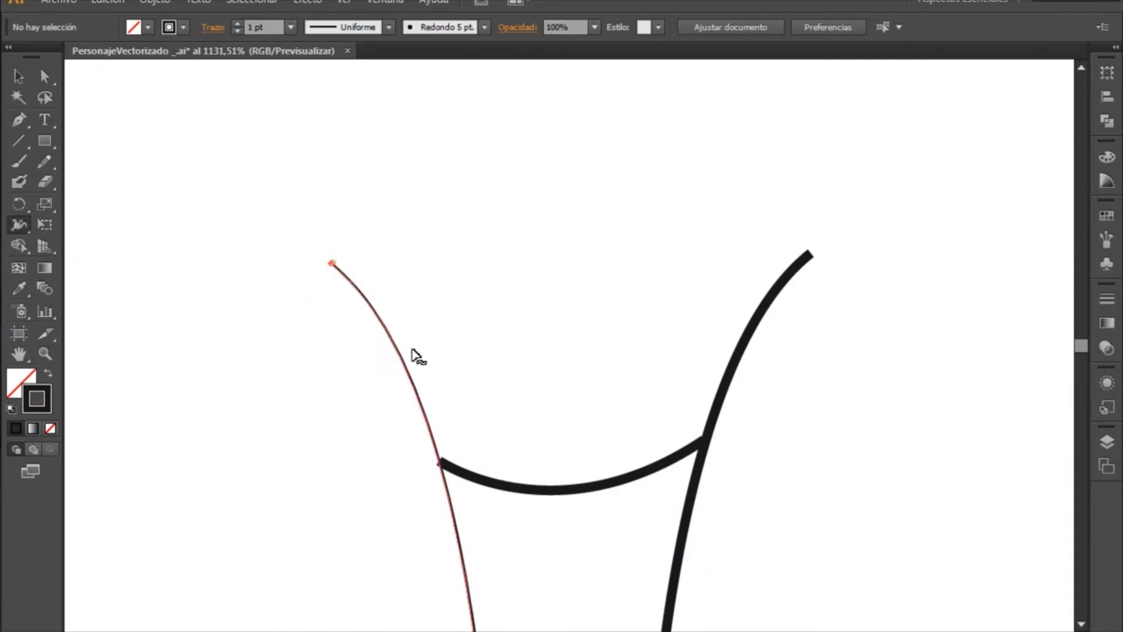
- Examine the stroke thickness of the narrowed inner leg line from the groin down past the knee
key("z")
left_click(498, 393, "alt")
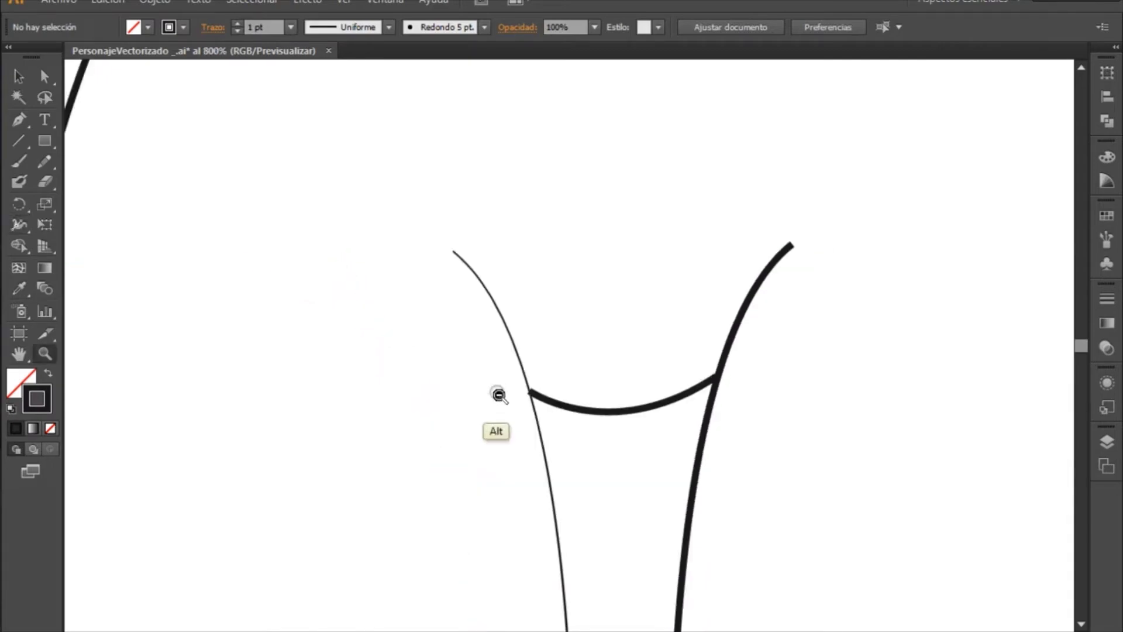
left_click(515, 409, "alt")
left_click(515, 409, "alt")
left_click_drag(704, 448, 443, 266)
left_click_drag(380, 436, 350, 257)
left_click_drag(401, 415, 423, 165)
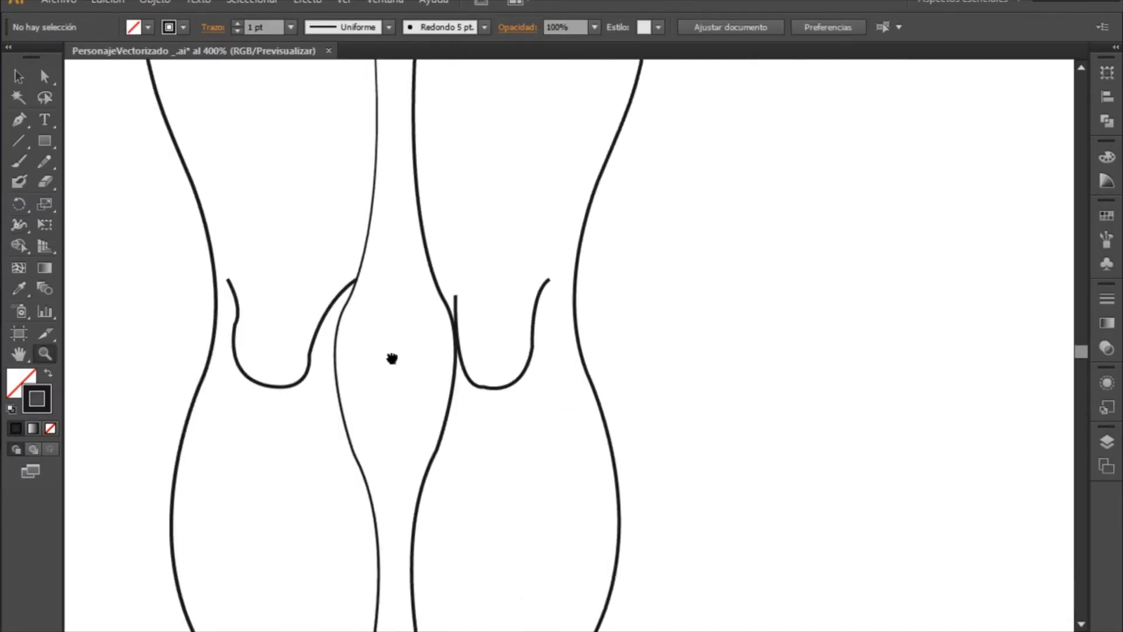
left_click_drag(391, 359, 457, 562)
left_click_drag(495, 316, 493, 564)
left_click_drag(474, 226, 516, 321)
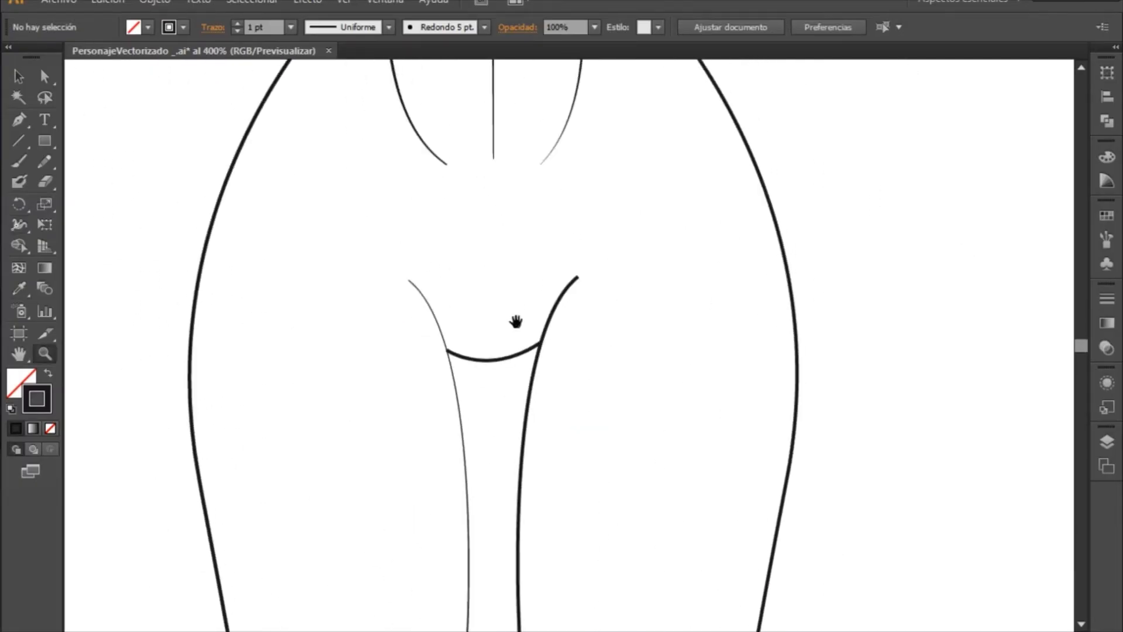
- Add a width point just below the upper end of the thinned inner thigh line and widen the stroke there
left_click_drag(372, 260, 517, 371)
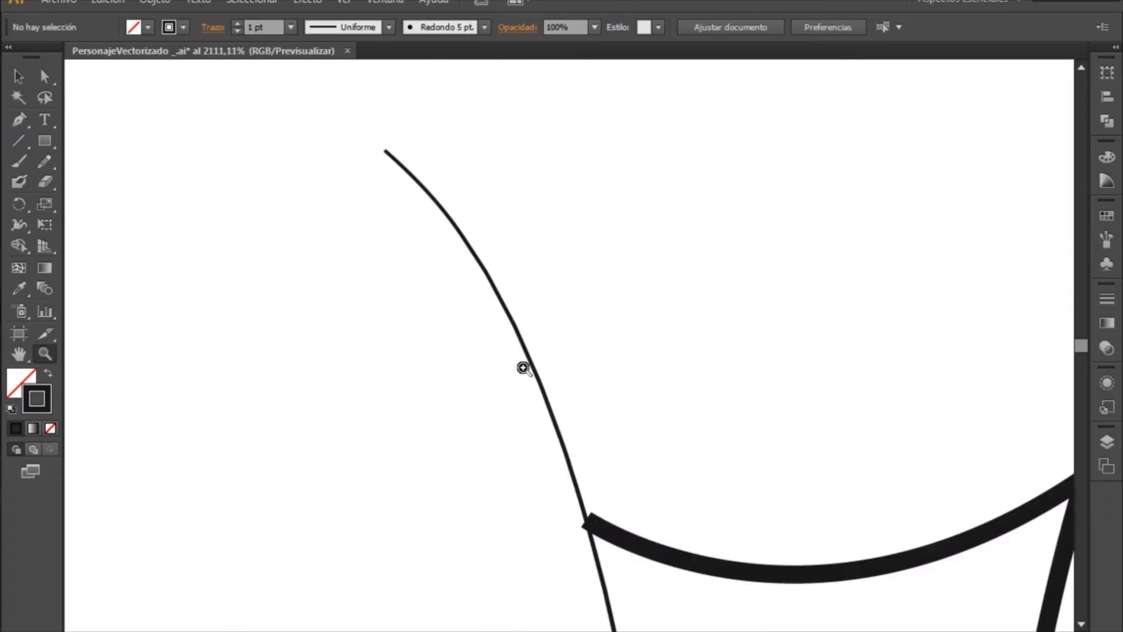
left_click_drag(560, 282, 446, 306)
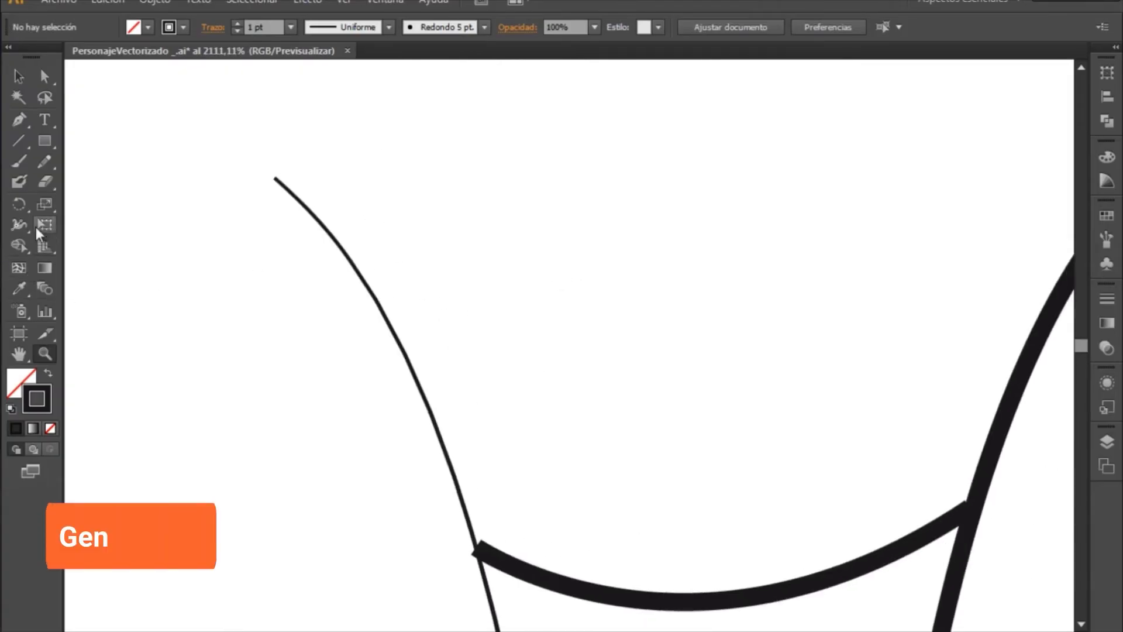
left_click(19, 225)
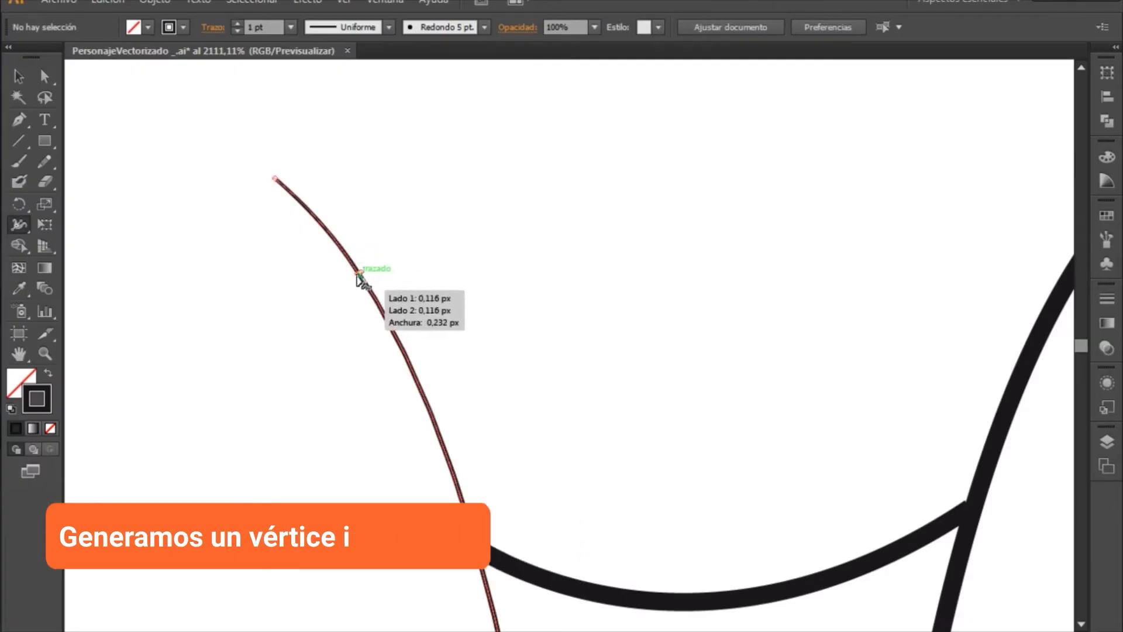
mouse_move(358, 277)
left_mouse_down()
mouse_move(332, 283)
mouse_move(350, 284)
left_mouse_up()
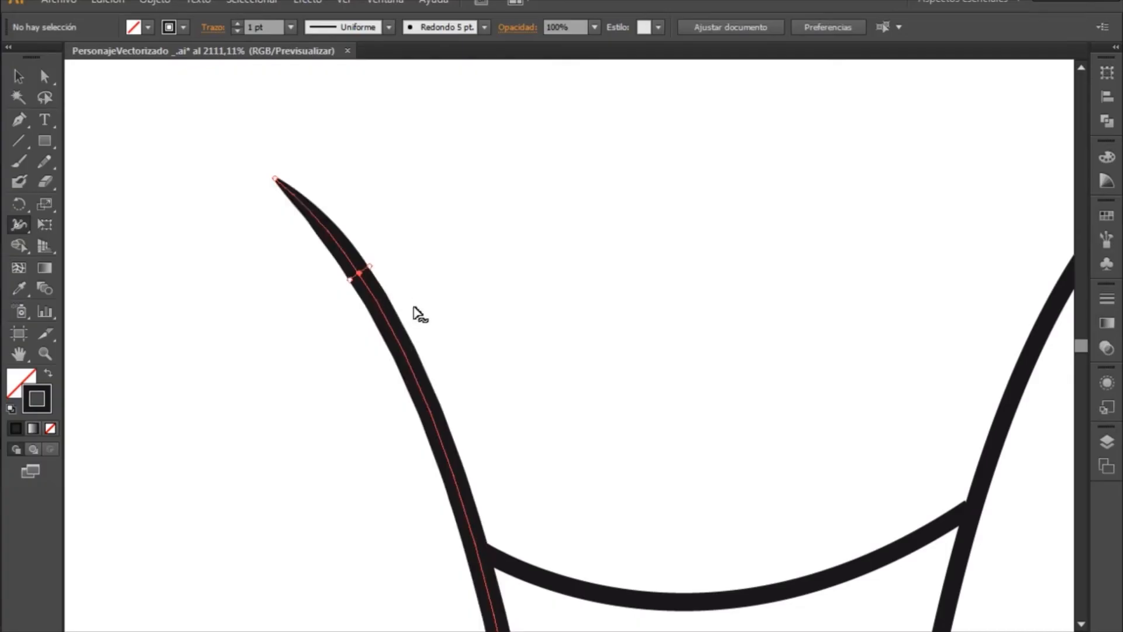
- Narrow the upper end of the inner thigh line on the drawing's right side to a point with the Width tool
key("z")
left_click(517, 347, "alt")
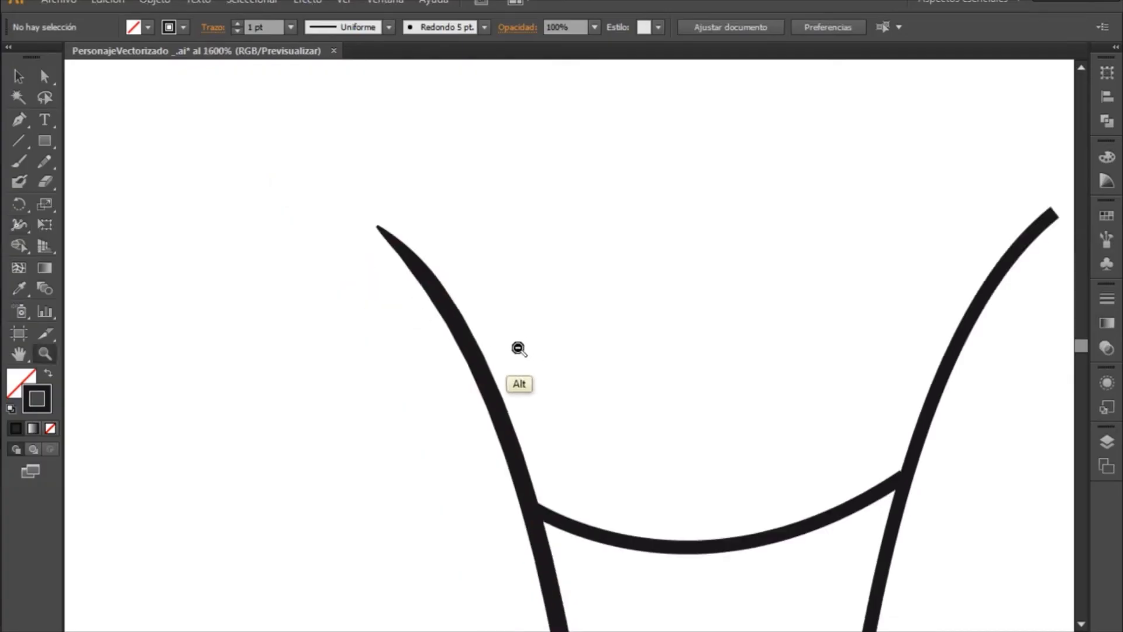
left_click(536, 362, "alt")
left_click(530, 361, "alt")
left_click_drag(662, 369, 455, 205)
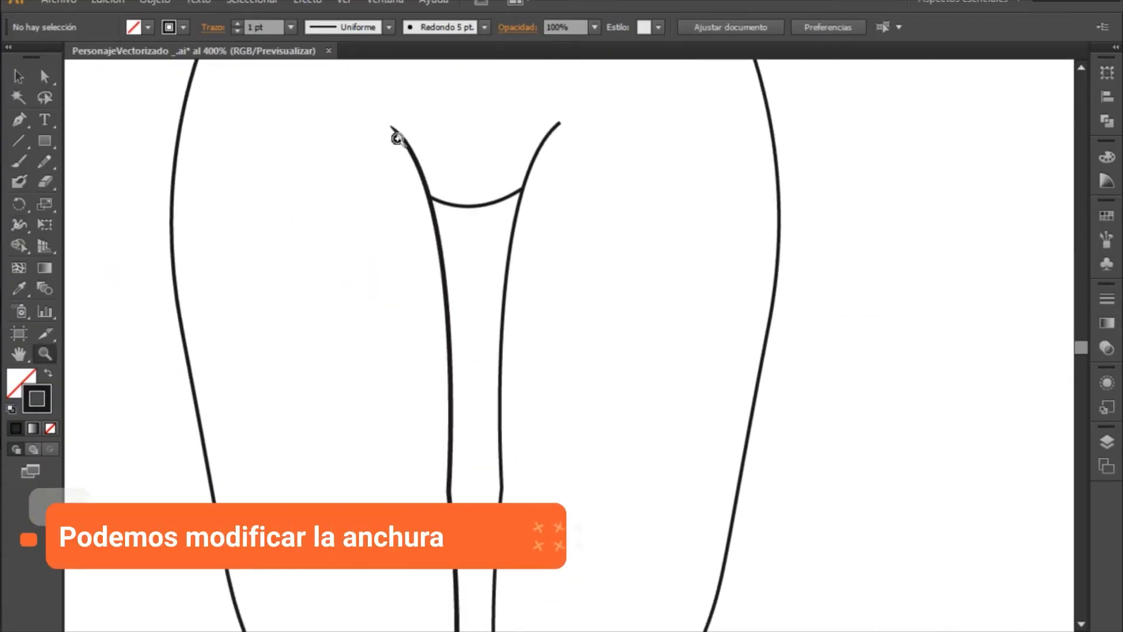
left_click_drag(497, 107, 644, 188)
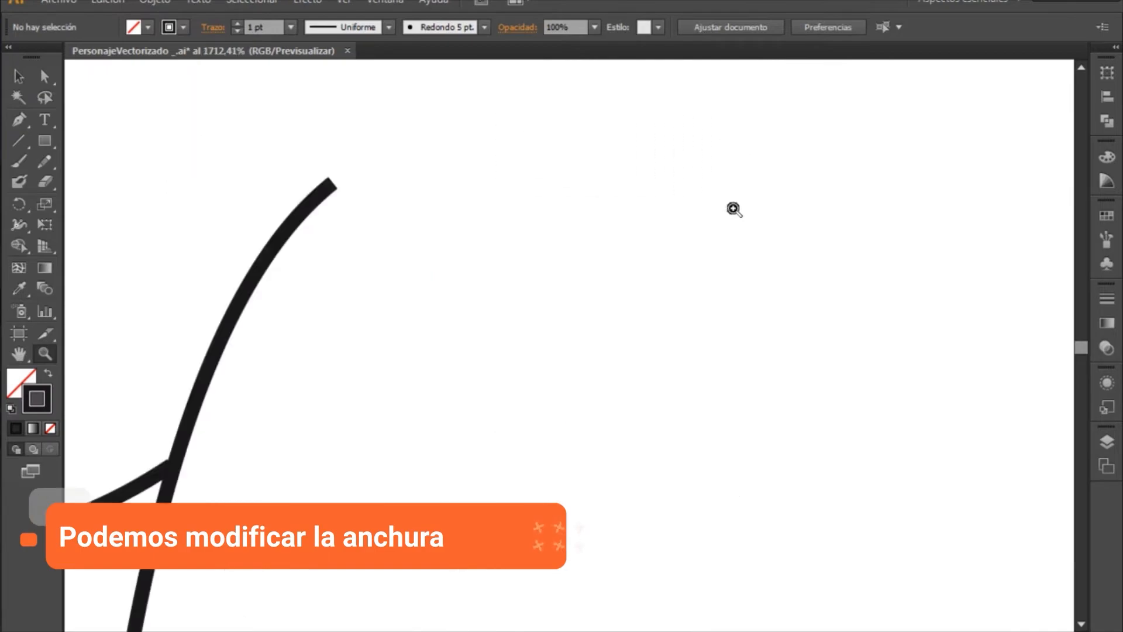
left_click_drag(814, 256, 918, 276)
left_click(19, 224)
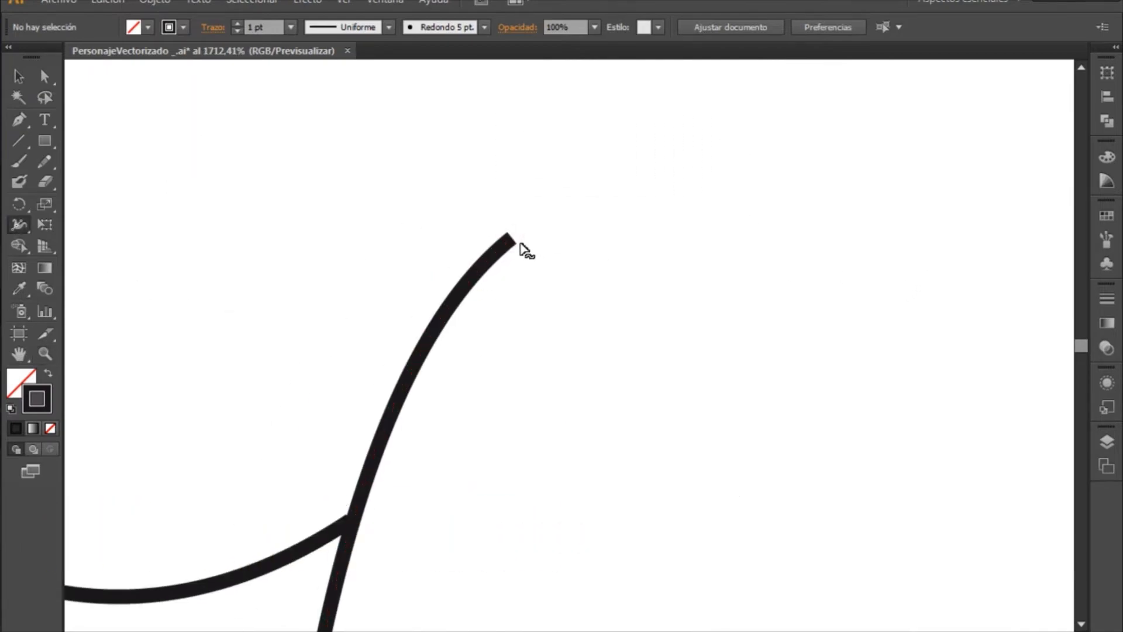
mouse_move(513, 240)
left_mouse_down()
mouse_move(500, 231)
mouse_move(515, 225)
mouse_move(515, 239)
left_mouse_up()
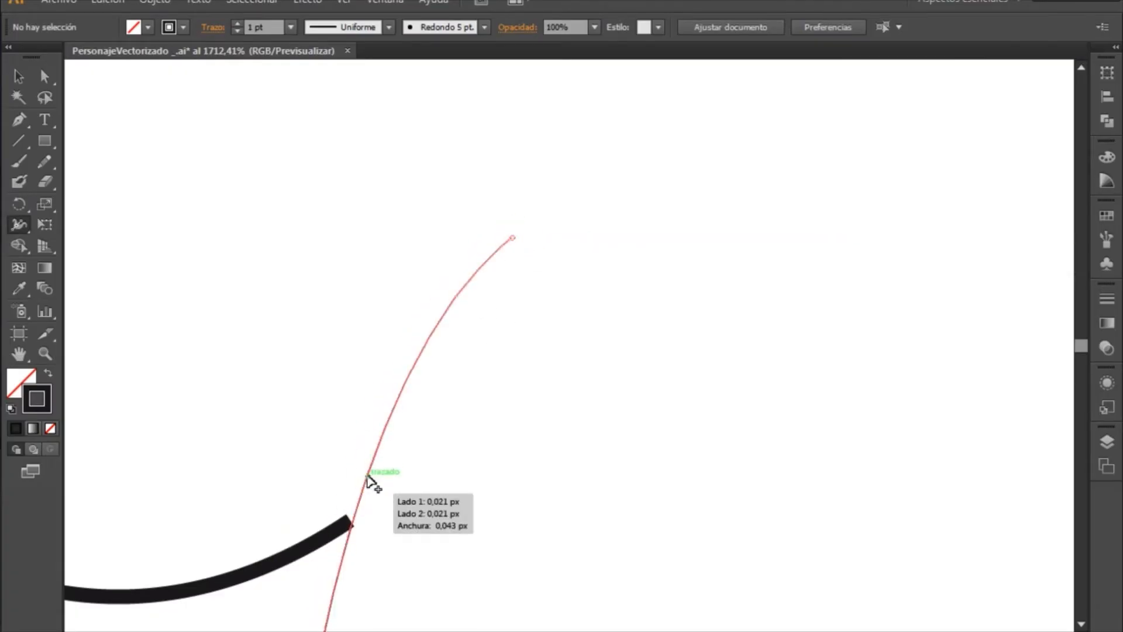
- Add a width point just below the tapered tip of the inner thigh line on the drawing's right side and adjust the stroke thickness there
left_click_drag(367, 479, 380, 481)
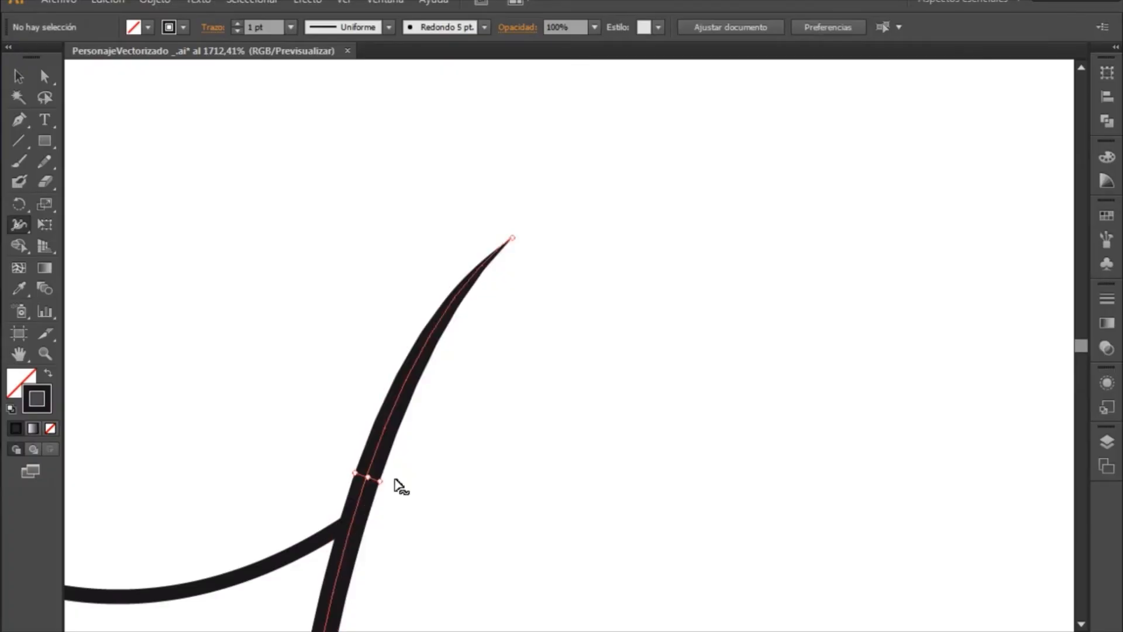
key("z")
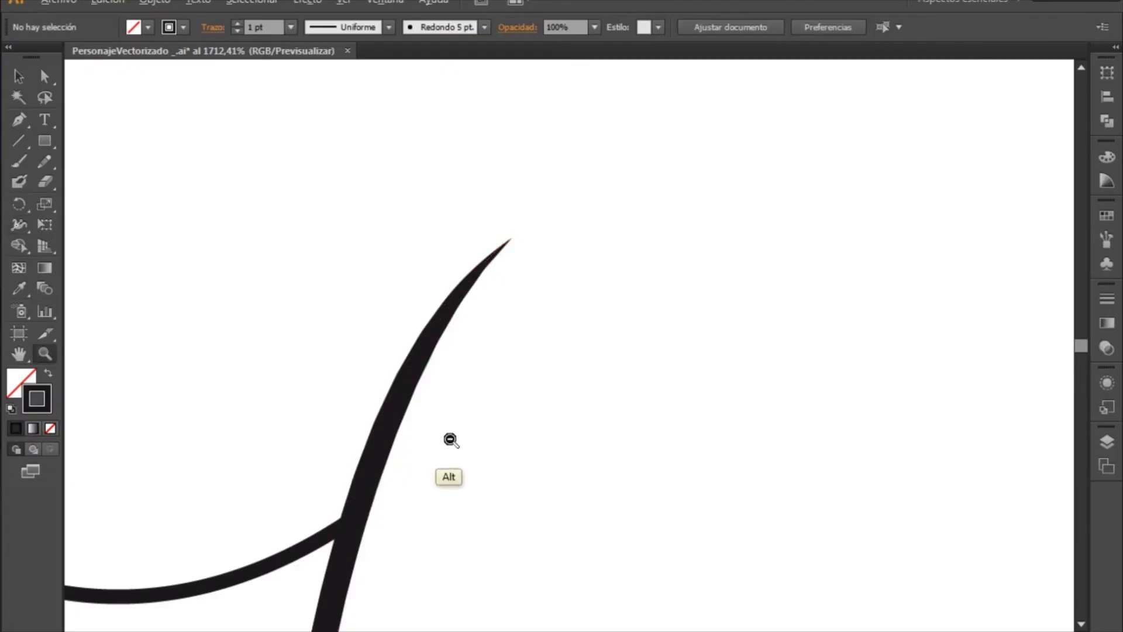
left_click(456, 452, "alt")
left_click(455, 452, "alt")
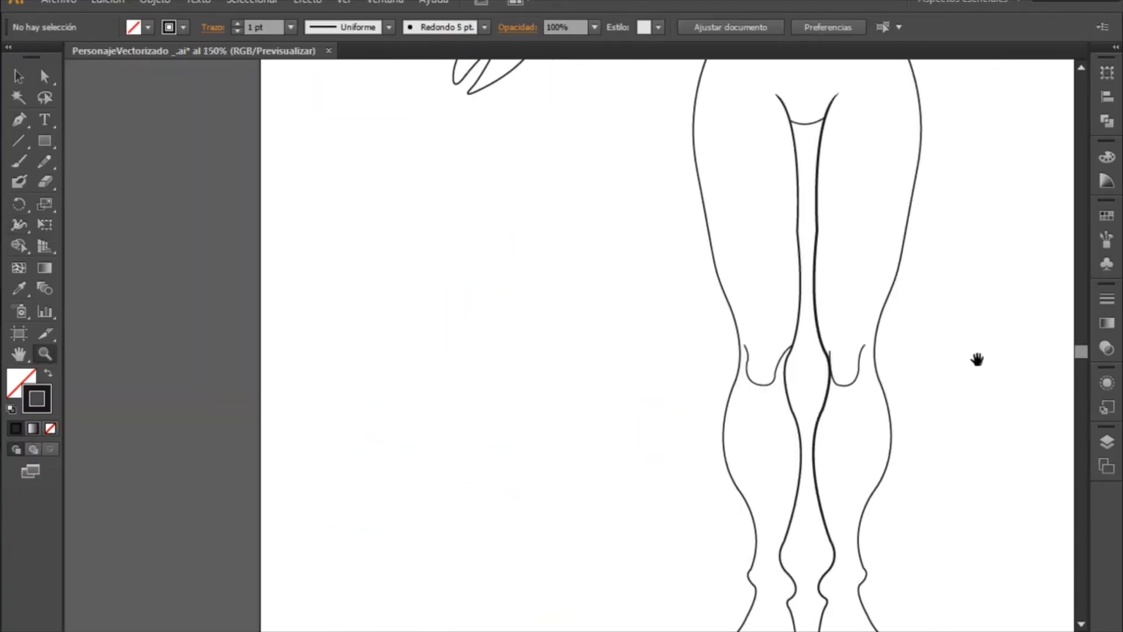
left_click_drag(978, 358, 749, 426)
left_click_drag(537, 172, 688, 259)
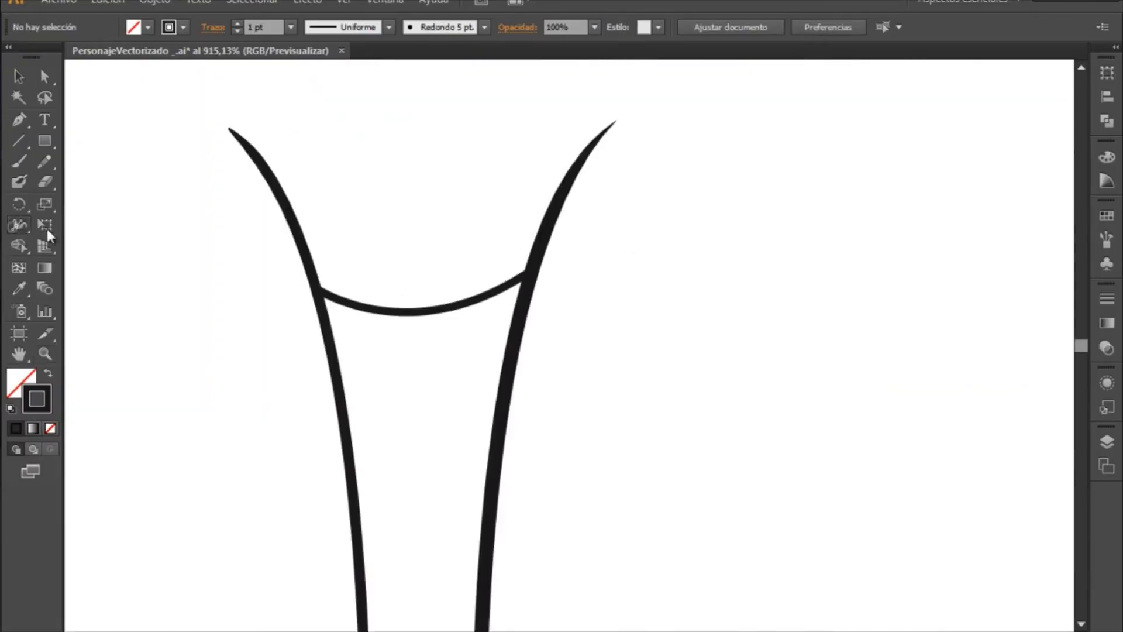
right_click(546, 252)
key("Escape")
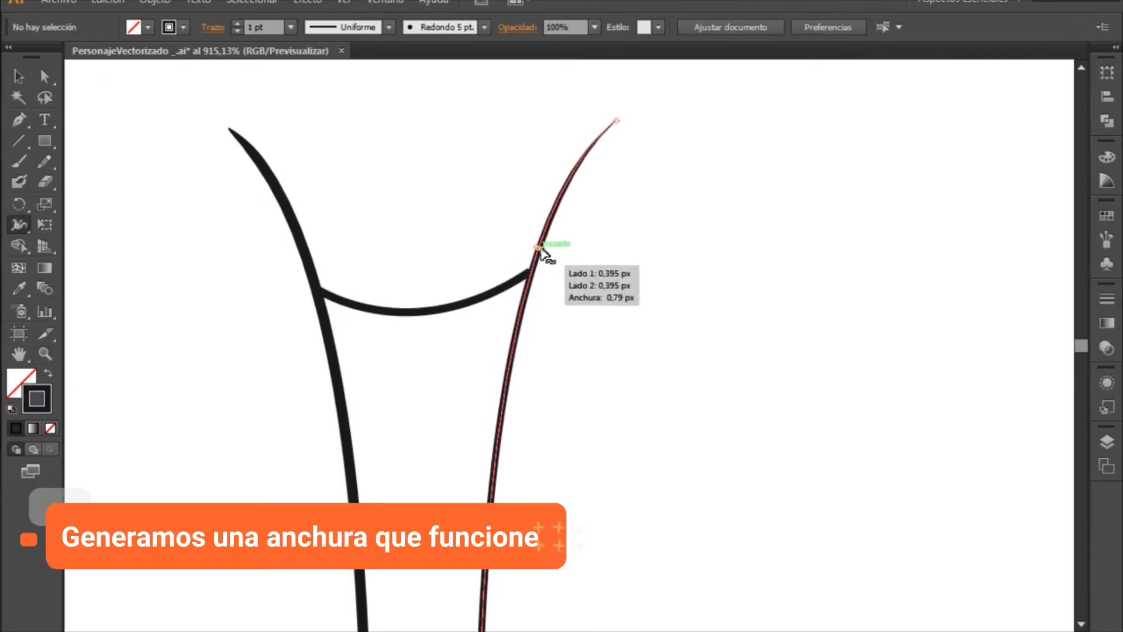
mouse_move(544, 250)
left_mouse_down()
mouse_move(556, 250)
mouse_move(545, 251)
left_mouse_up()
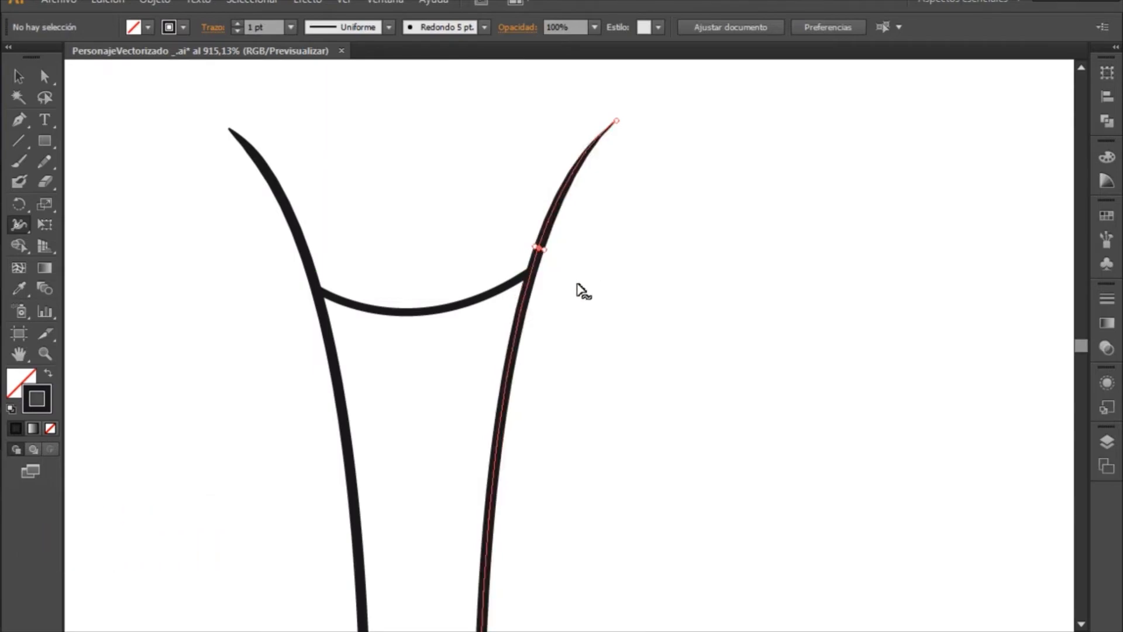
- Narrow the outer upper end of the knee curve on the drawing's left side to a point with the Width tool
key("z")
left_click(587, 319, "alt")
left_click(587, 321, "alt")
left_click(587, 323, "alt")
left_click(586, 325, "alt")
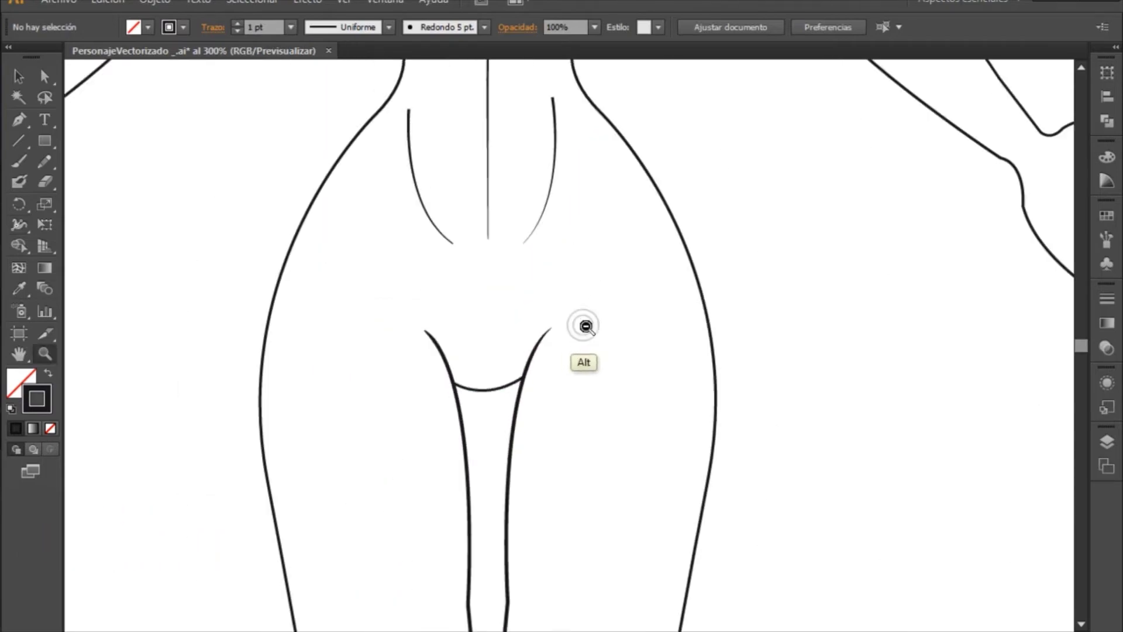
left_click(586, 326, "alt")
left_click(586, 326, "alt")
left_click_drag(673, 432, 683, 275)
left_click_drag(494, 194, 793, 310)
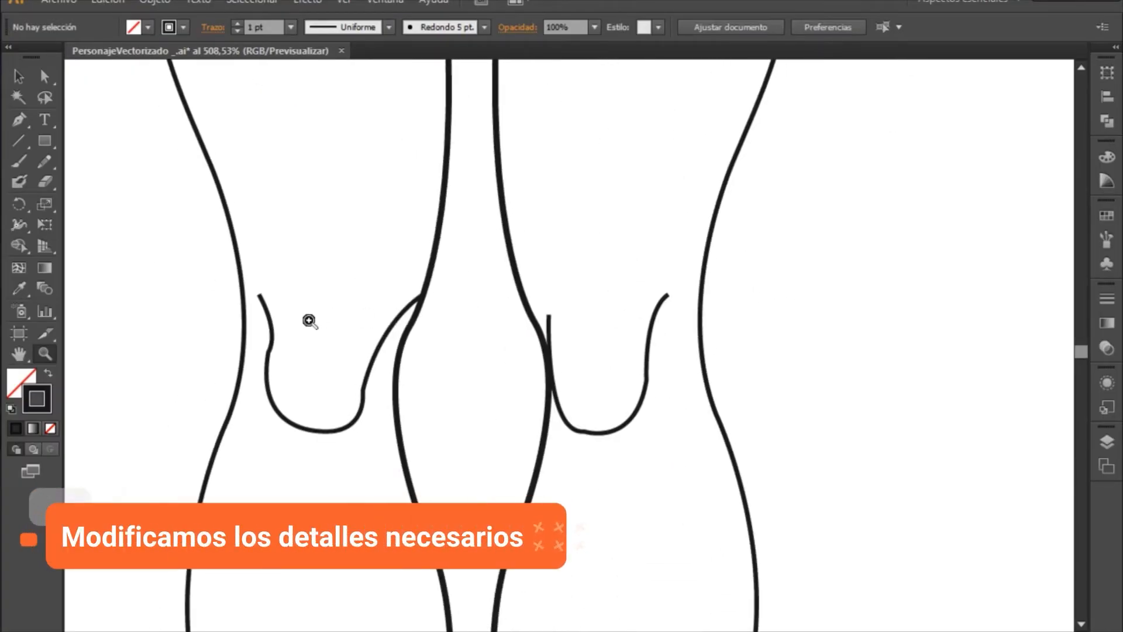
left_click_drag(139, 240, 768, 425)
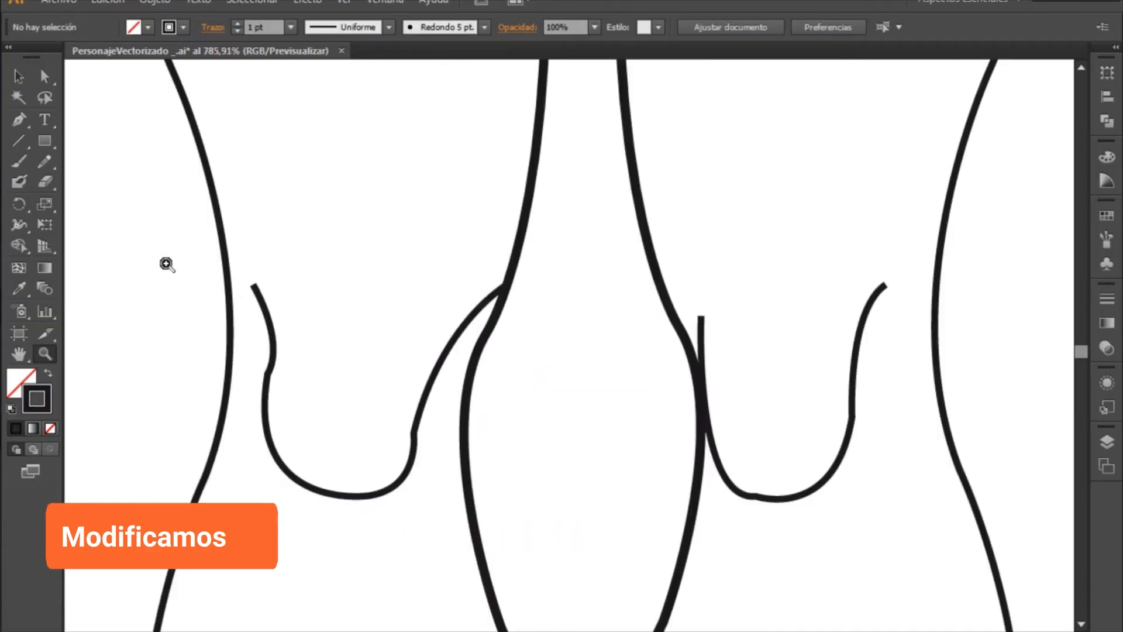
left_click(22, 223)
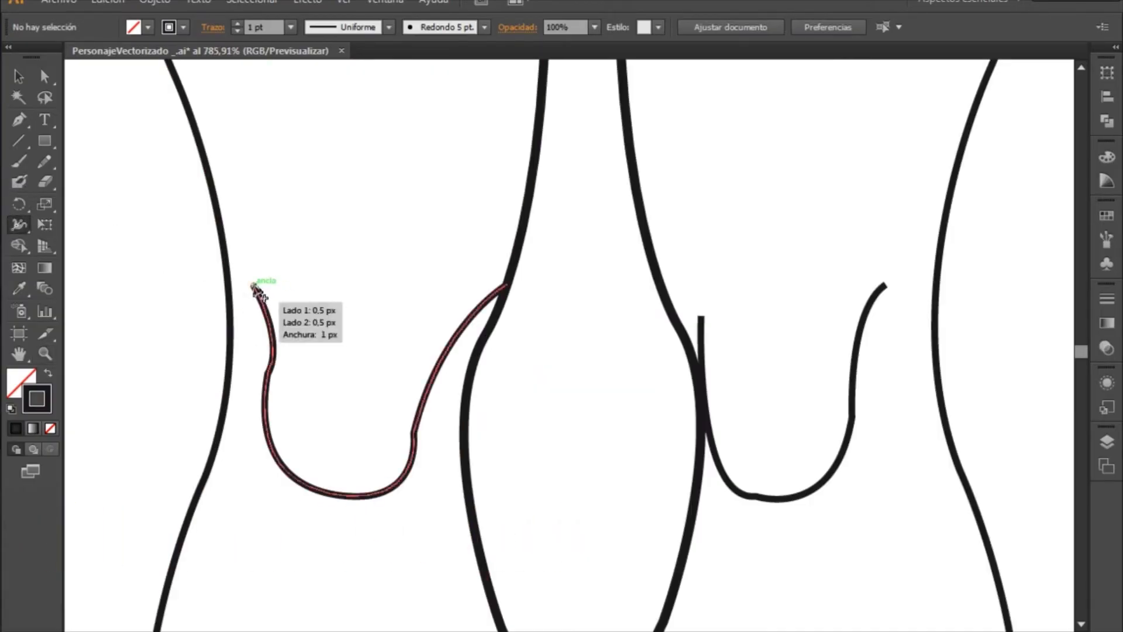
left_click_drag(253, 286, 260, 276)
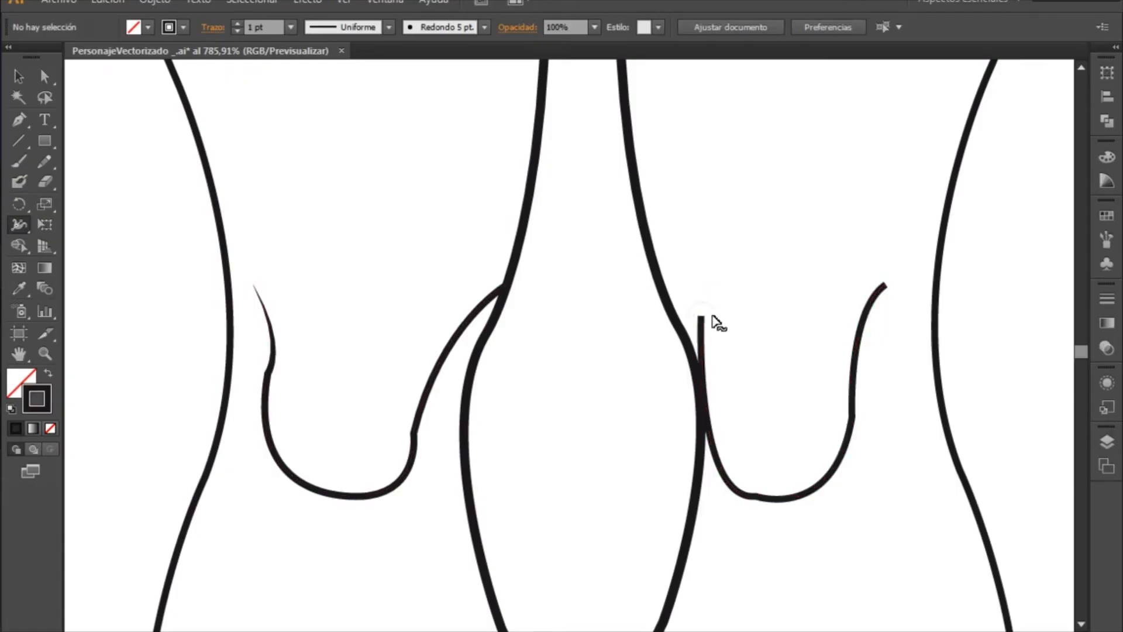
- Taper both ends of the knee curve on the drawing's right side and adjust its thickness where it meets the inner leg line
mouse_move(702, 318)
left_mouse_down()
mouse_move(727, 316)
mouse_move(707, 316)
left_mouse_up()
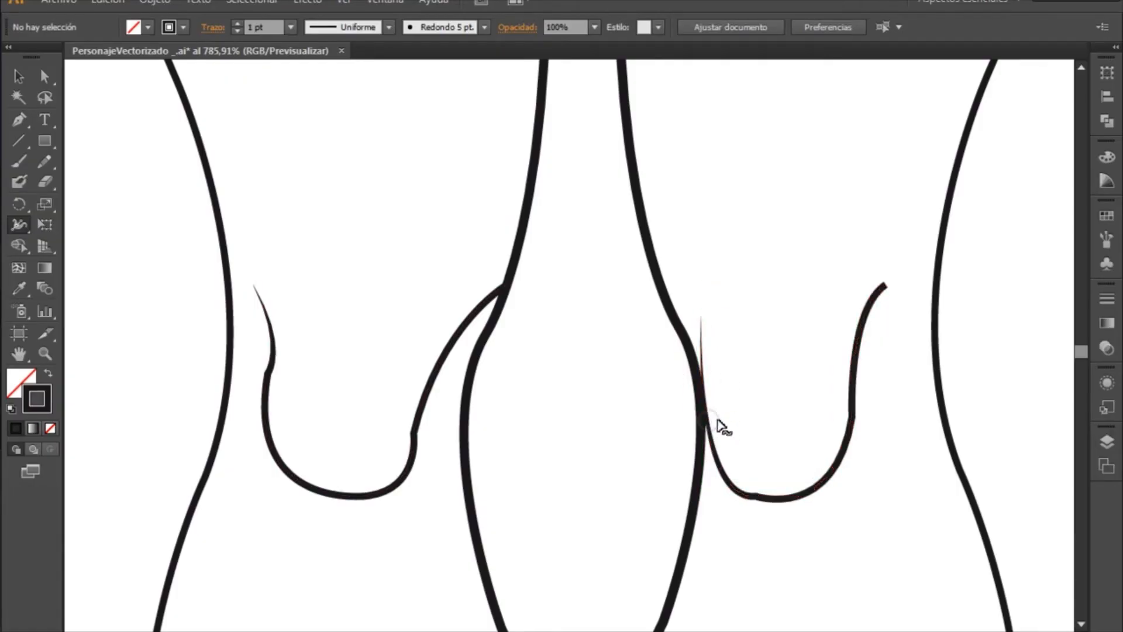
mouse_move(710, 420)
left_mouse_down()
mouse_move(727, 416)
mouse_move(714, 416)
left_mouse_up()
mouse_move(886, 286)
left_mouse_down()
mouse_move(907, 306)
mouse_move(888, 292)
left_mouse_up()
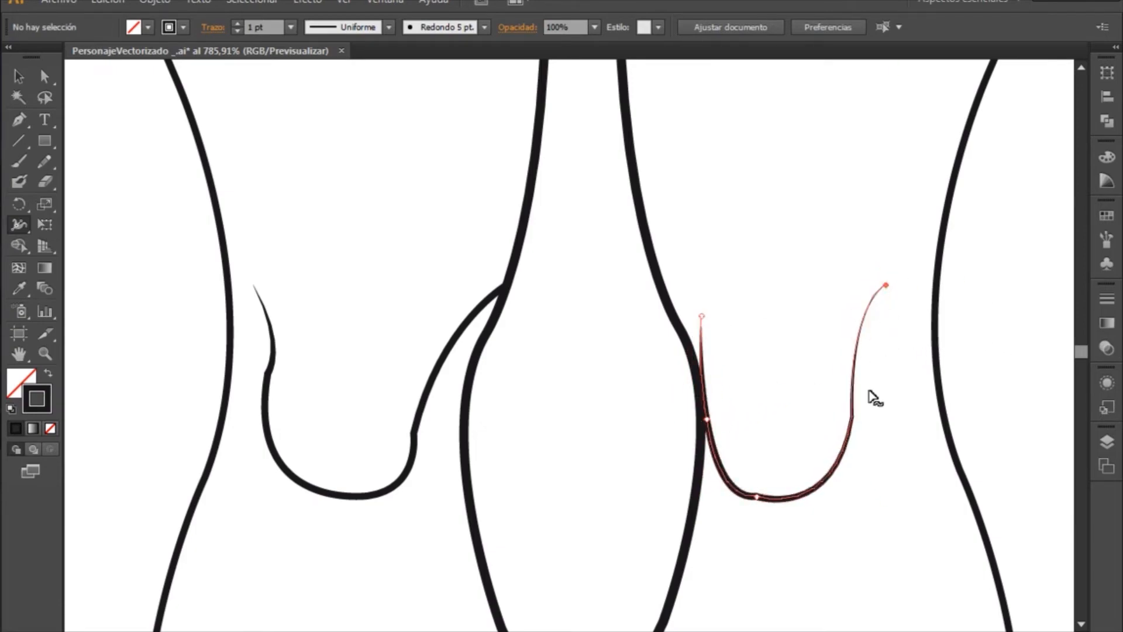
left_click(545, 447)
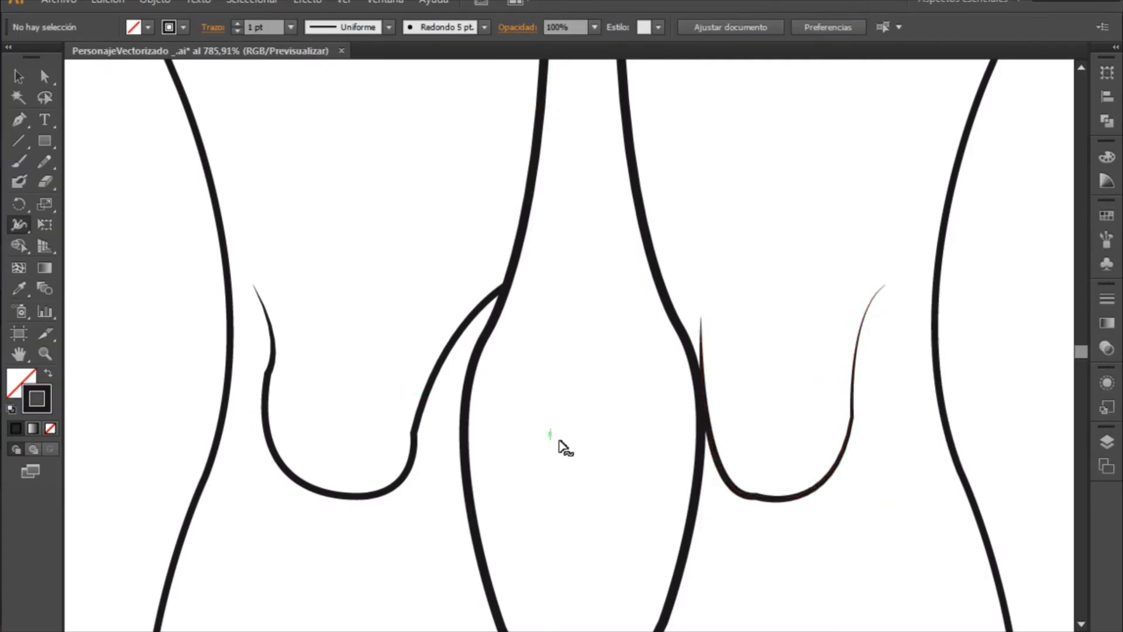
- Select the whole figure and expand its appearance
key("z")
left_click(622, 422, "alt")
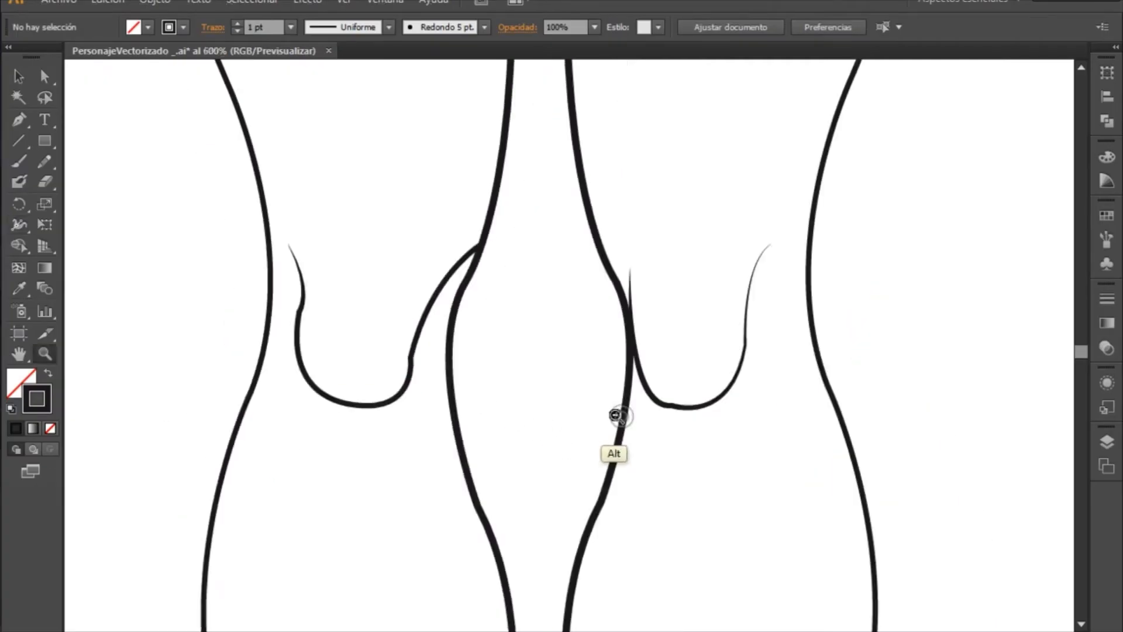
left_click(624, 424, "alt")
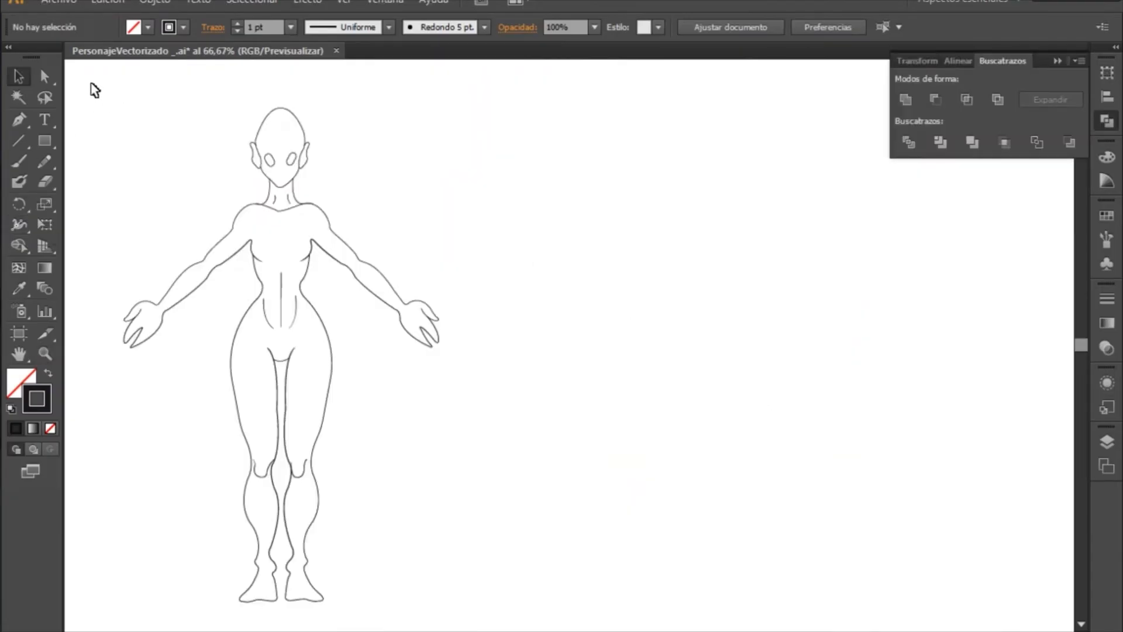
left_click_drag(120, 139, 607, 595)
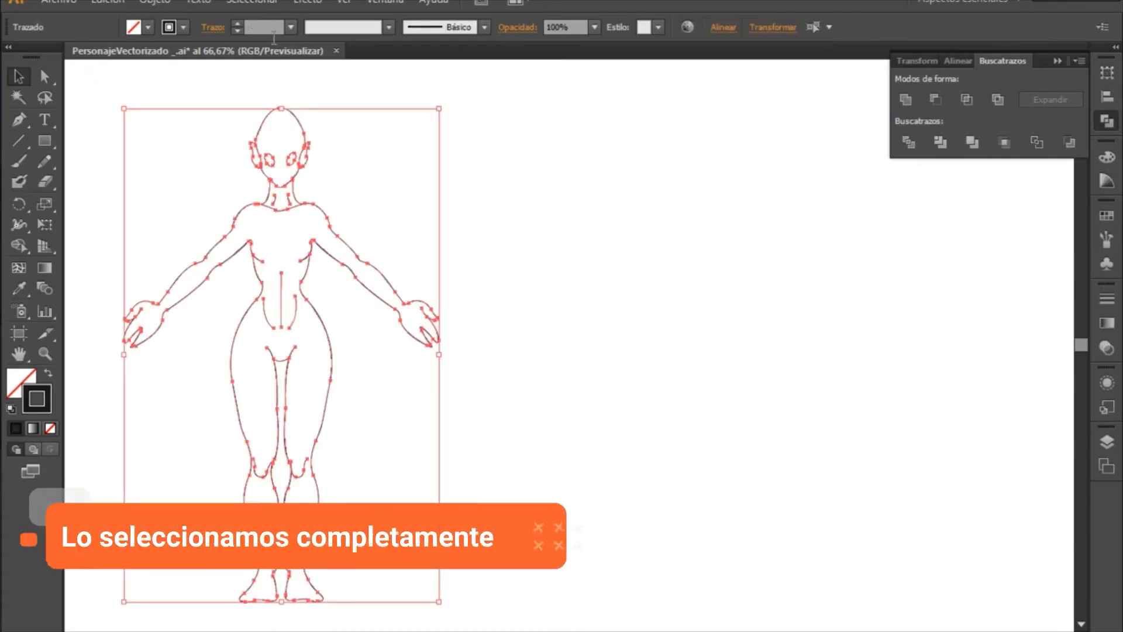
left_click(157, 3)
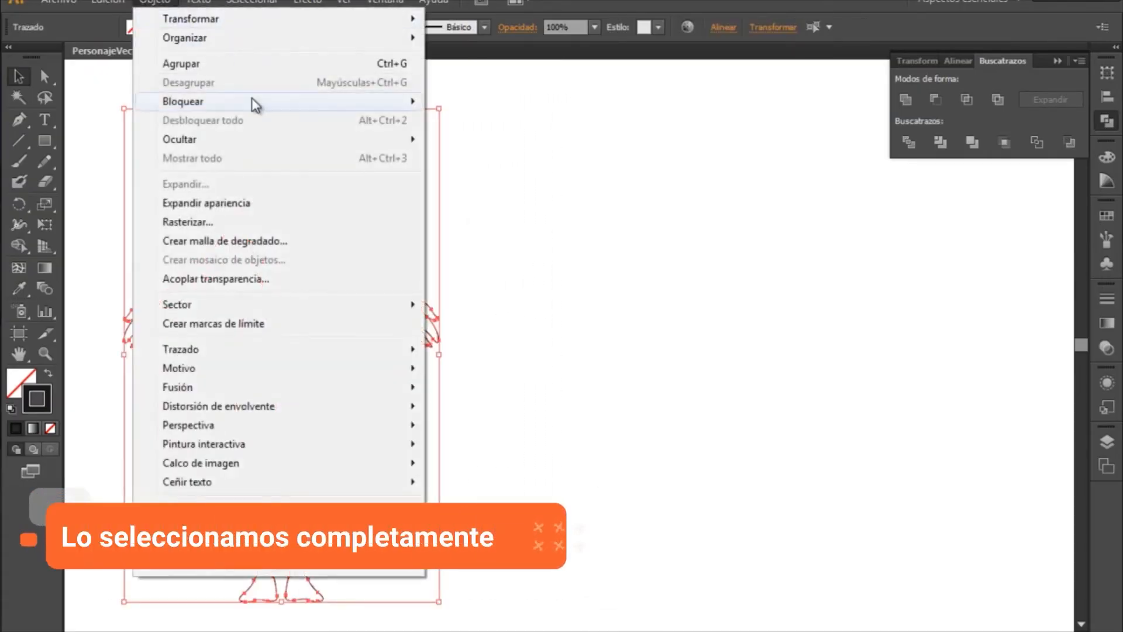
left_click(237, 204)
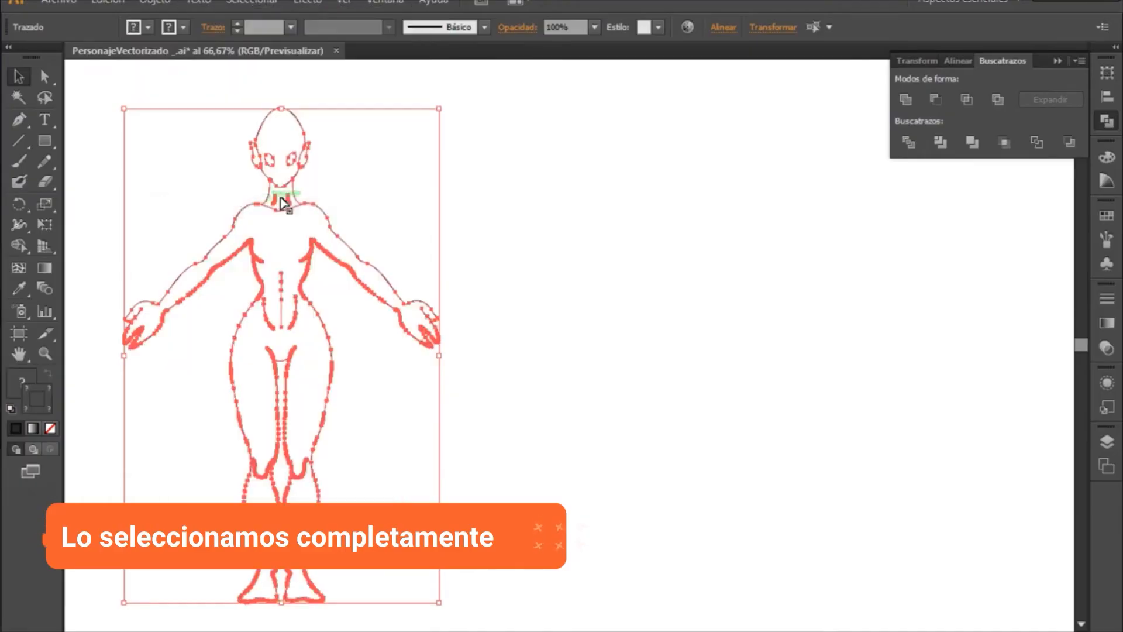
left_click(567, 295)
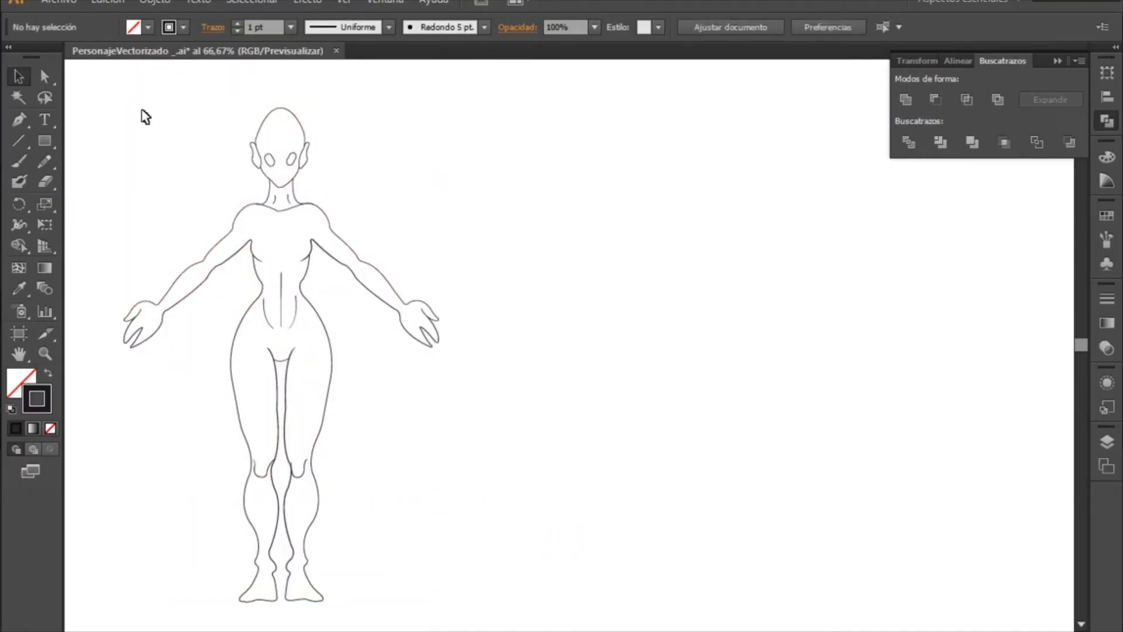
- Expand the fill and stroke of all the figure's lines into shapes
left_click_drag(89, 78, 646, 614)
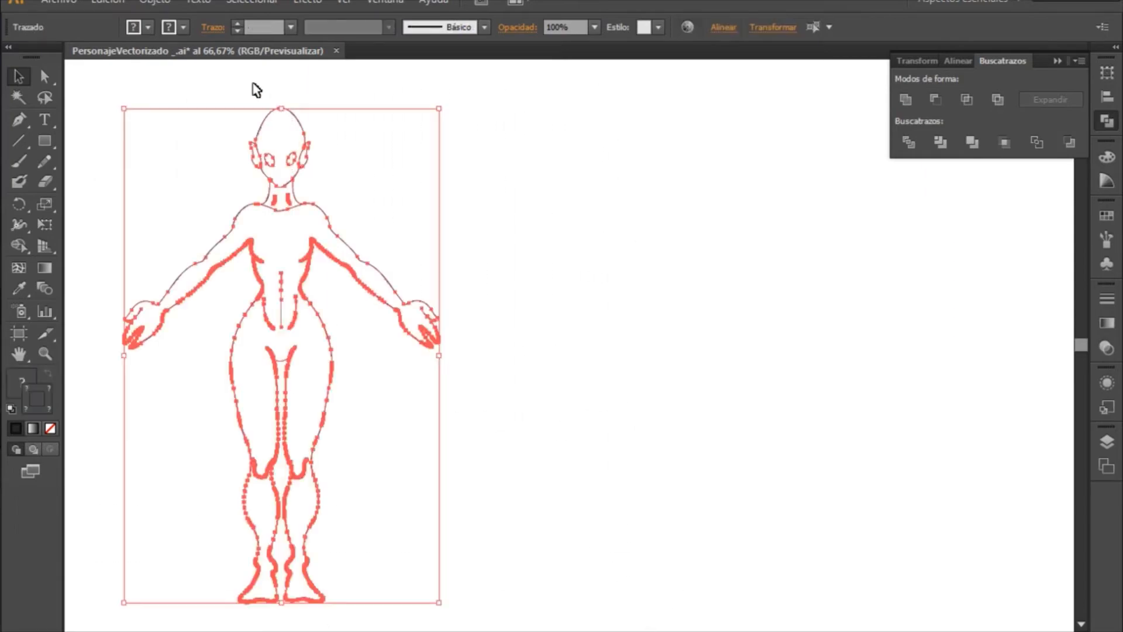
left_click(157, 3)
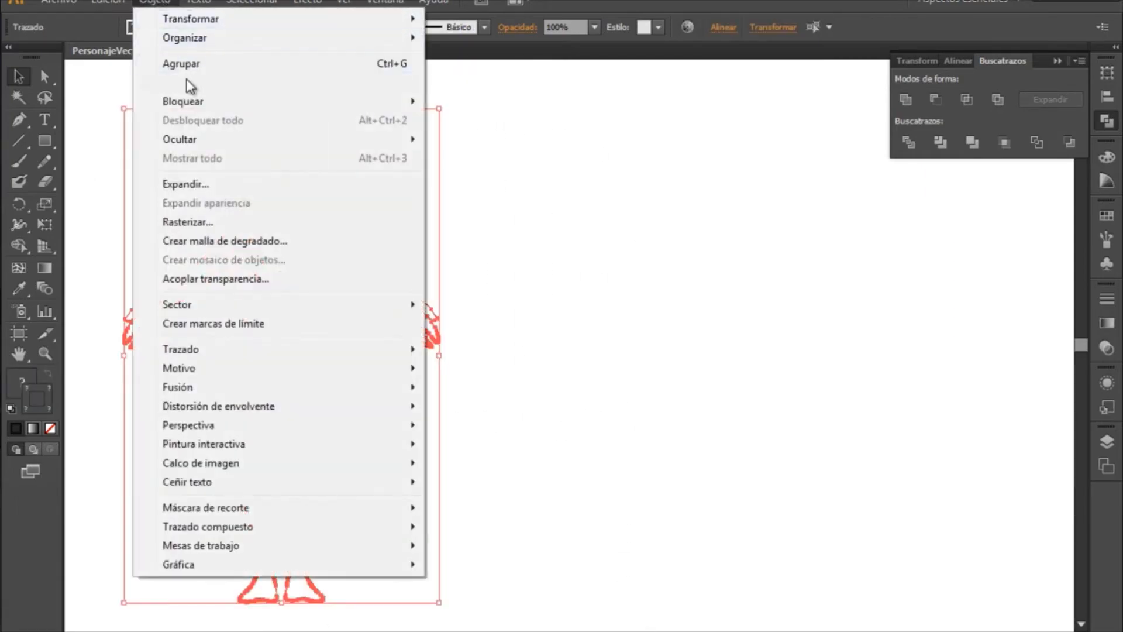
left_click(188, 184)
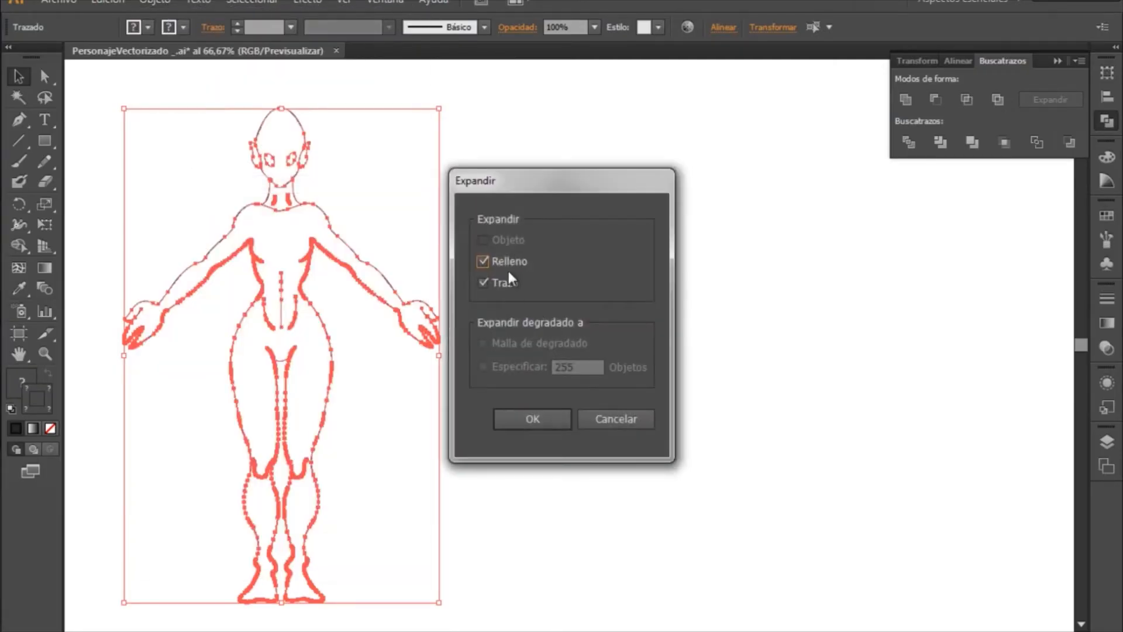
left_click(543, 418)
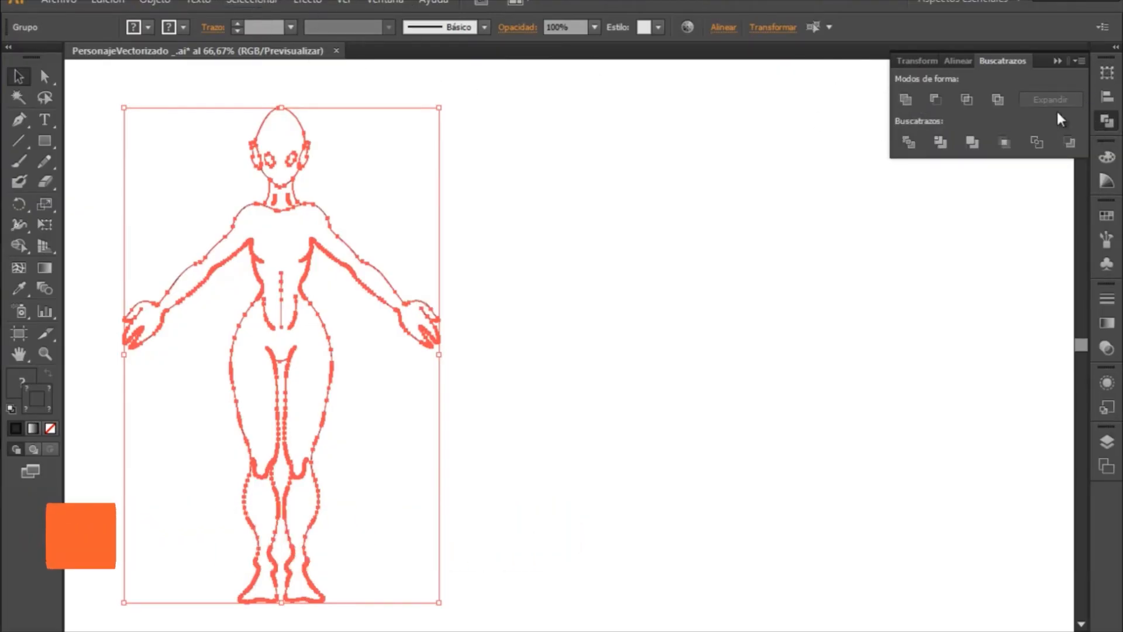
- Unite all the expanded outlines of the figure with the Pathfinder
left_click(380, 2)
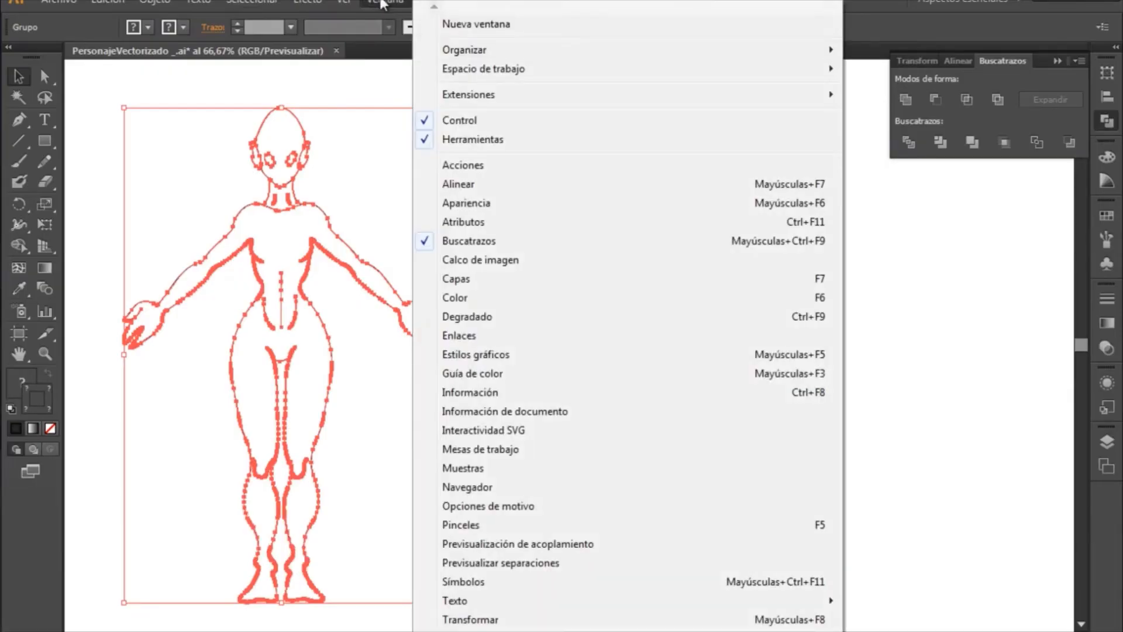
left_click(491, 241)
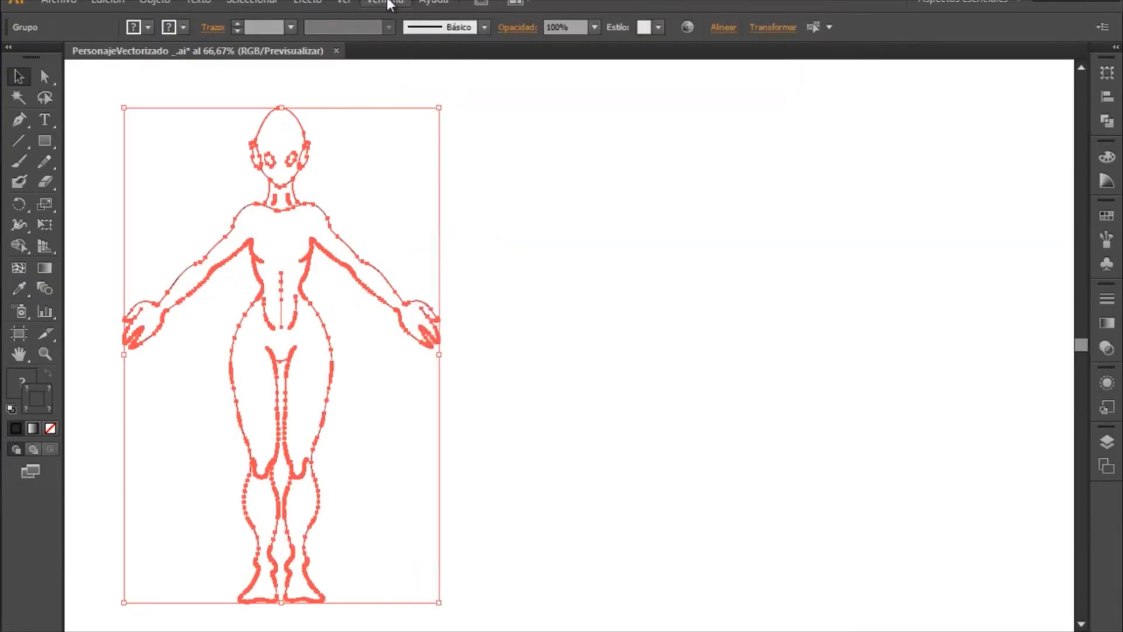
left_click(389, 5)
left_click(486, 240)
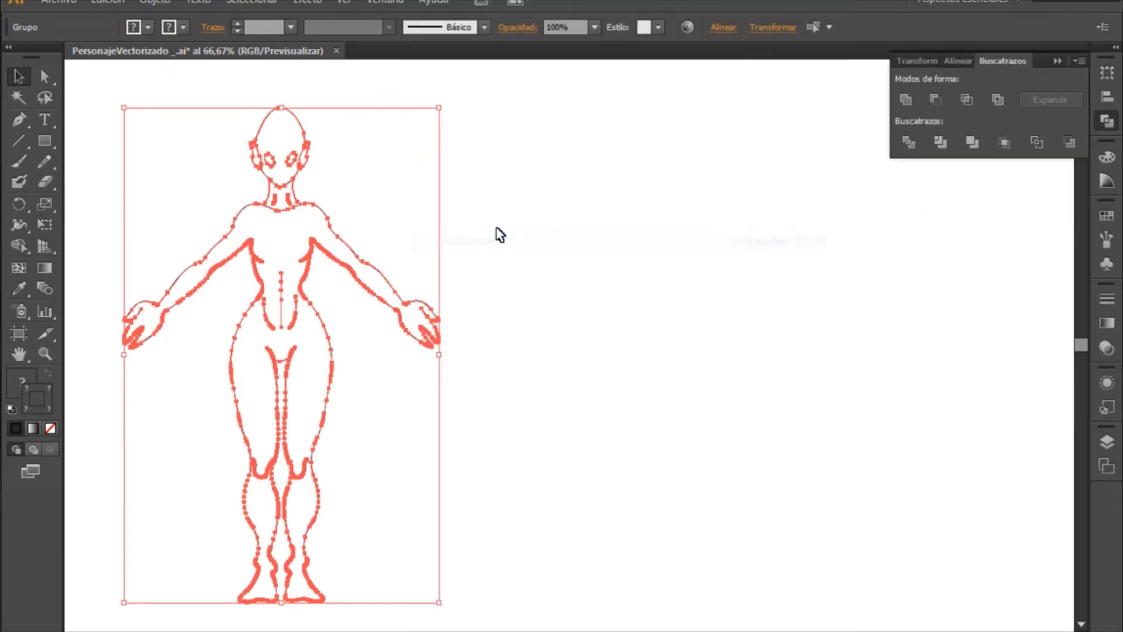
left_click(908, 98)
left_click(677, 265)
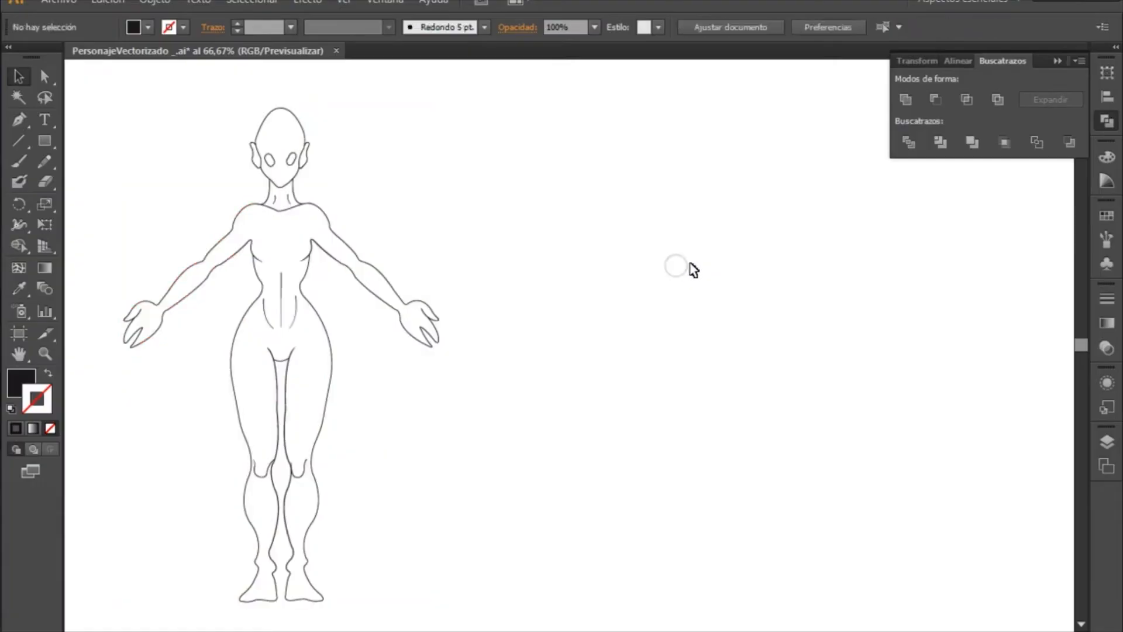
- Move the united figure away from the artboard's left side to its middle
left_click(332, 233)
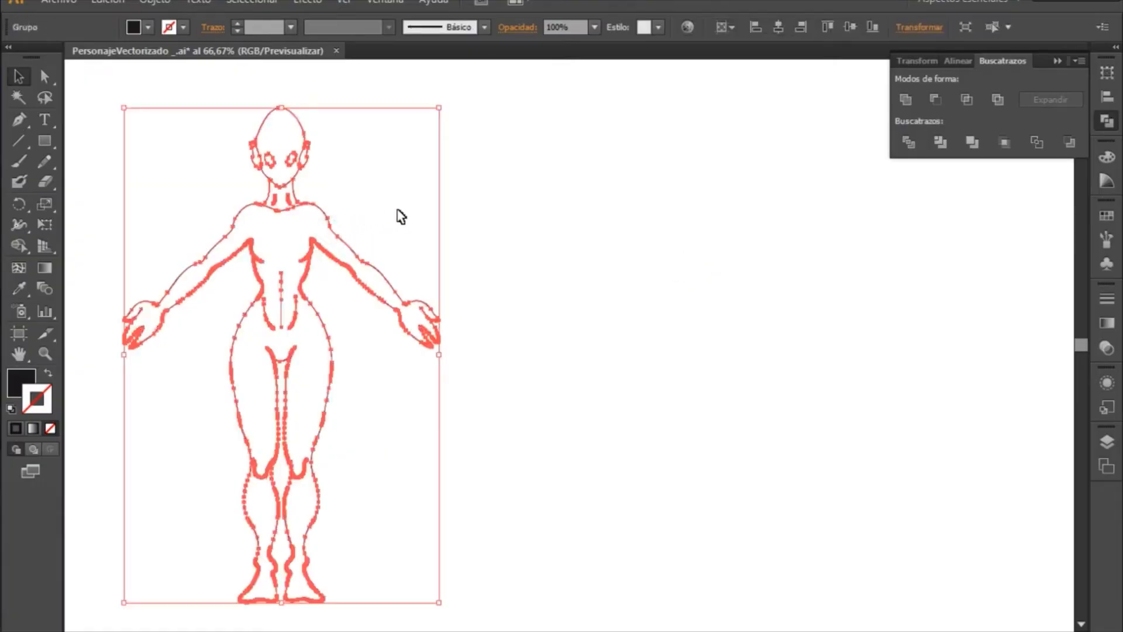
left_click(542, 204)
left_click_drag(293, 361, 645, 367)
left_click(908, 369)
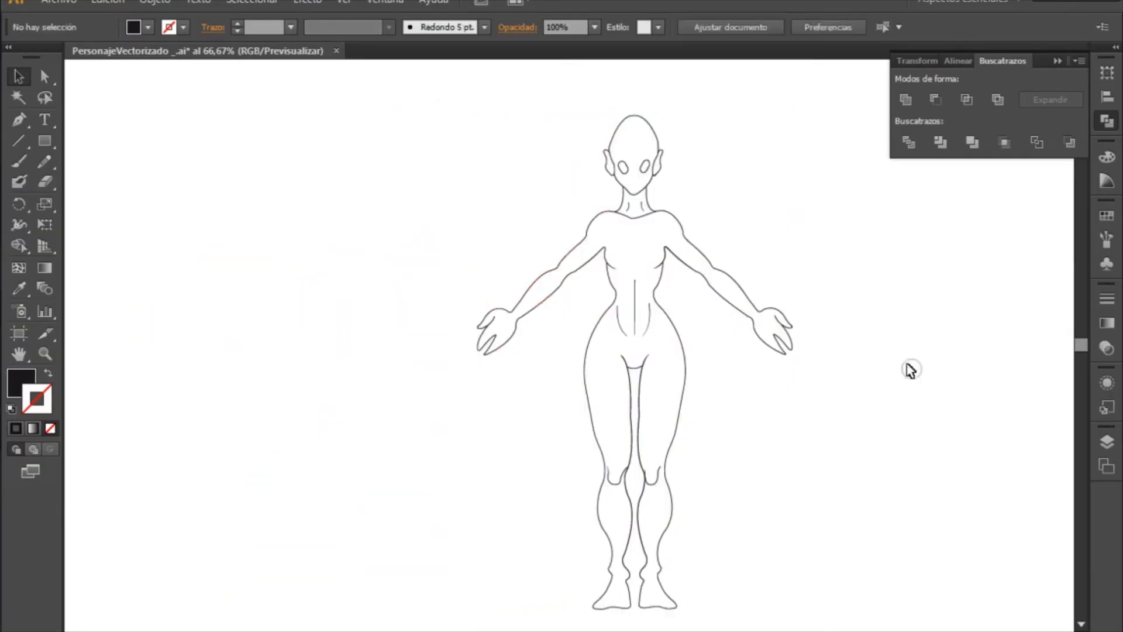
left_click(682, 265)
left_click_drag(684, 272, 580, 278)
left_click(806, 315)
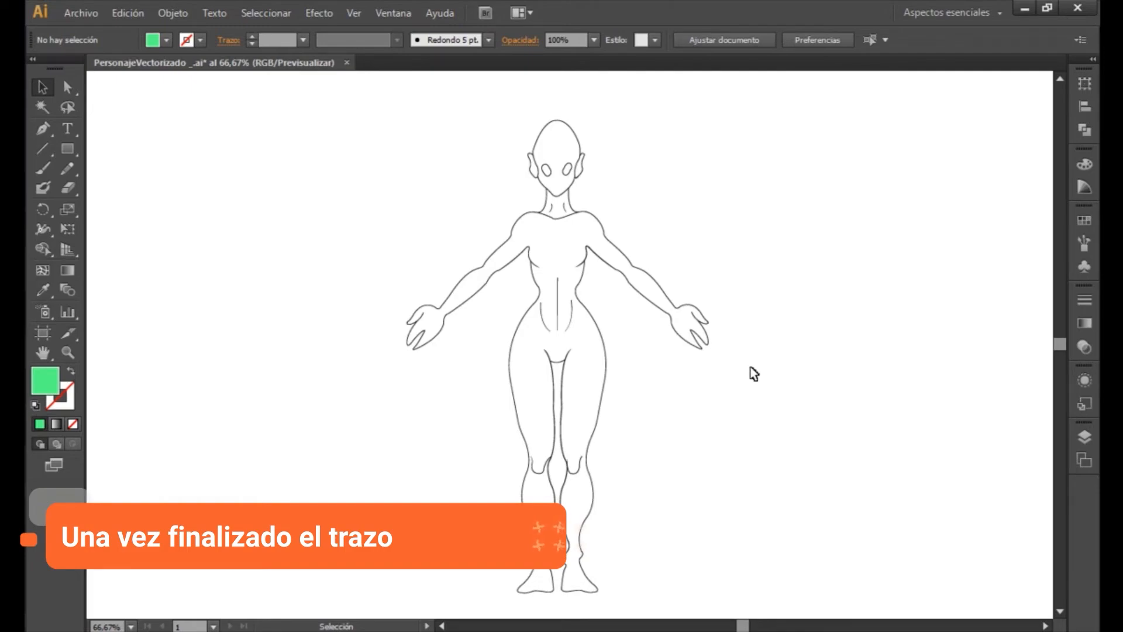
- Draw a green rectangle without stroke around the whole figure and place it beneath the line group in Capa 2
left_click(68, 151)
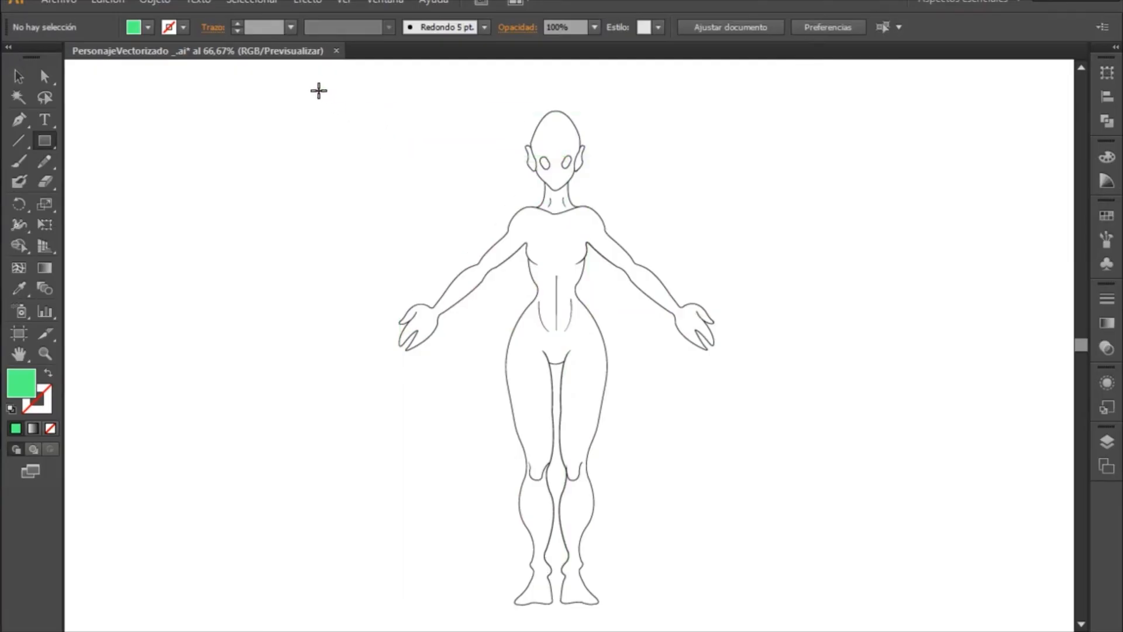
mouse_move(317, 83)
left_mouse_down()
mouse_move(366, 155)
mouse_move(772, 532)
mouse_move(818, 599)
mouse_move(815, 618)
left_mouse_up()
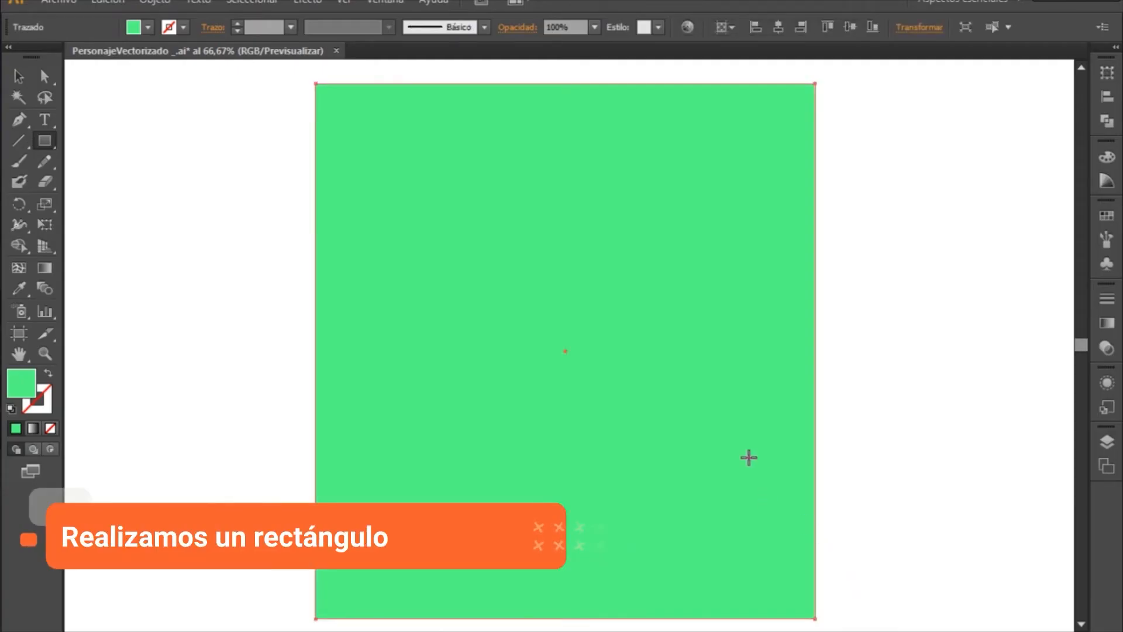
left_click(1107, 446)
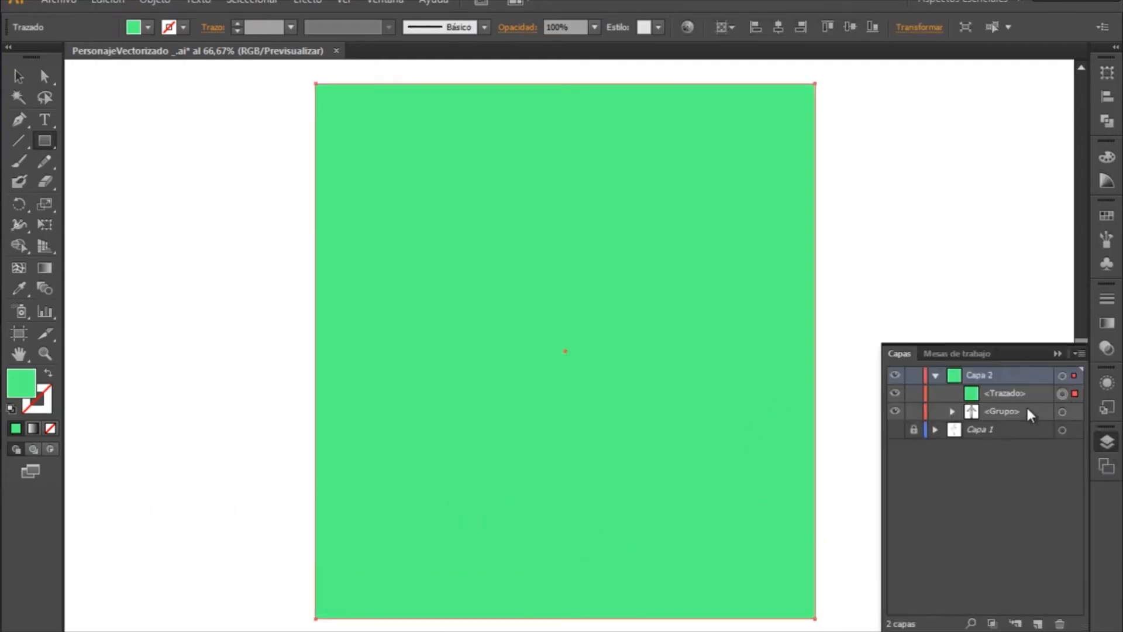
left_click(1005, 394)
left_click_drag(1006, 393, 1004, 419)
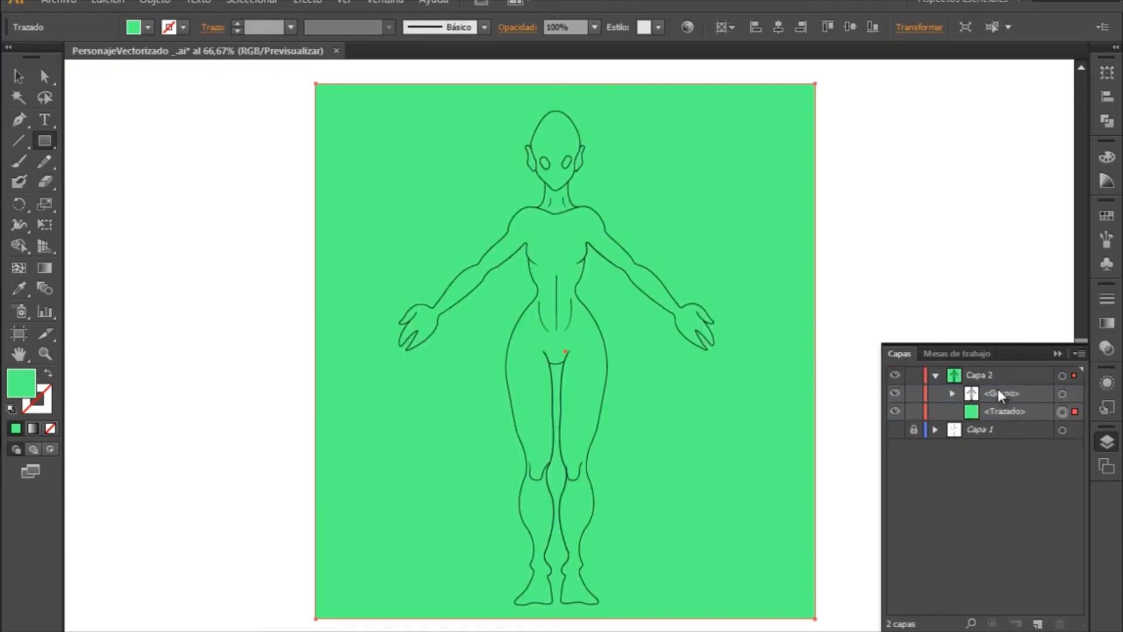
- Divide the green rectangle along the figure's outlines with the Pathfinder Divide operation, using the line group and rectangle together
left_click(1058, 354)
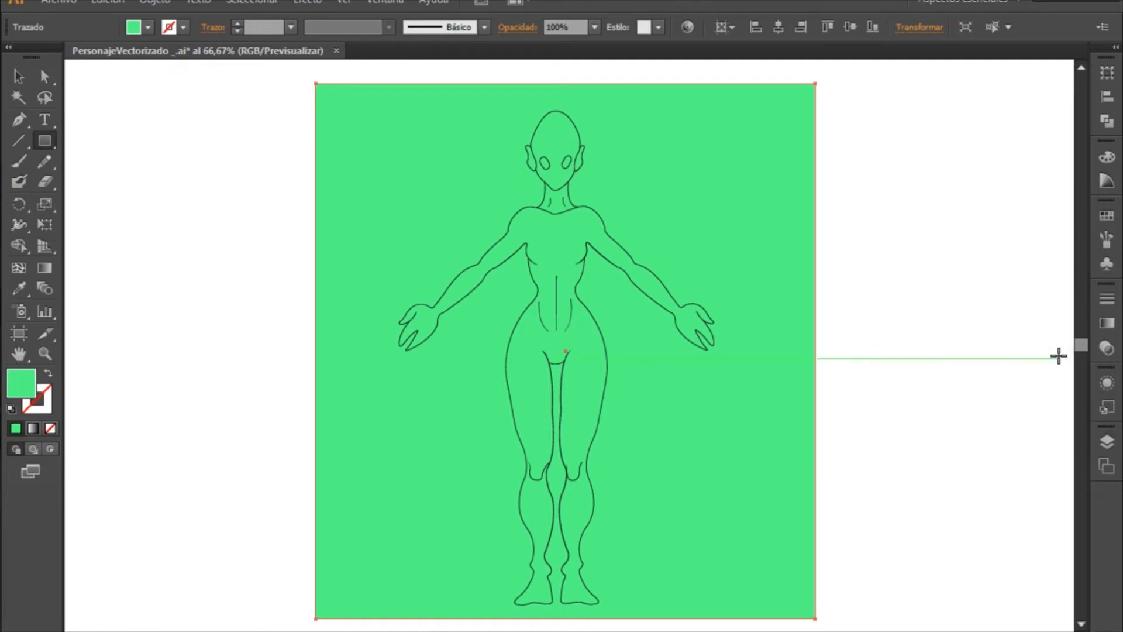
left_click(18, 76)
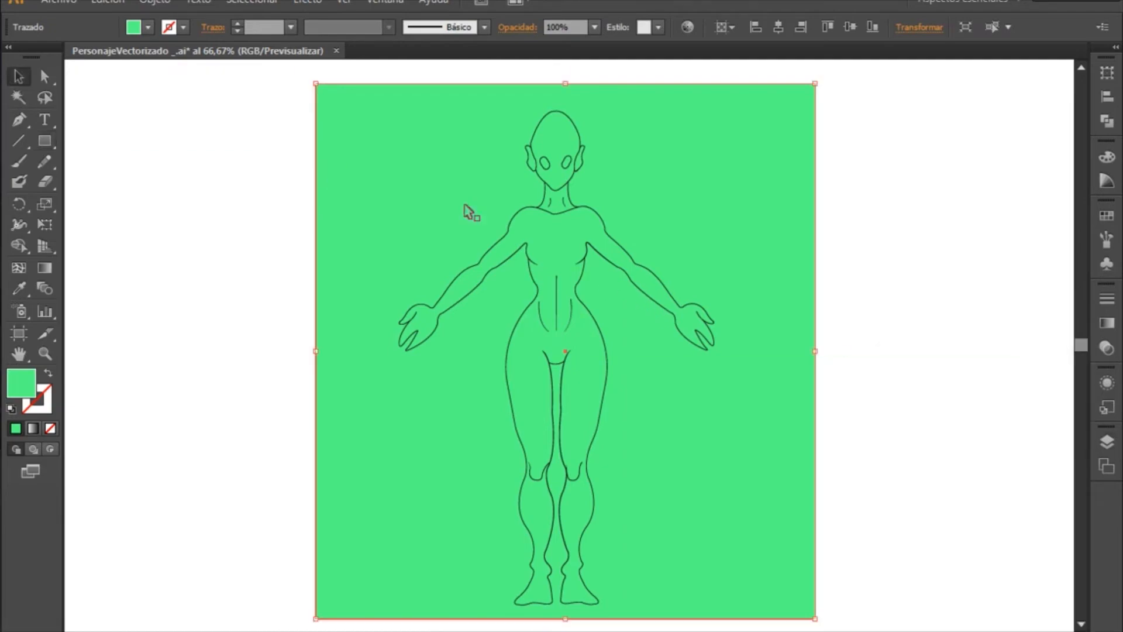
left_click(595, 218, "shift")
left_click(594, 217)
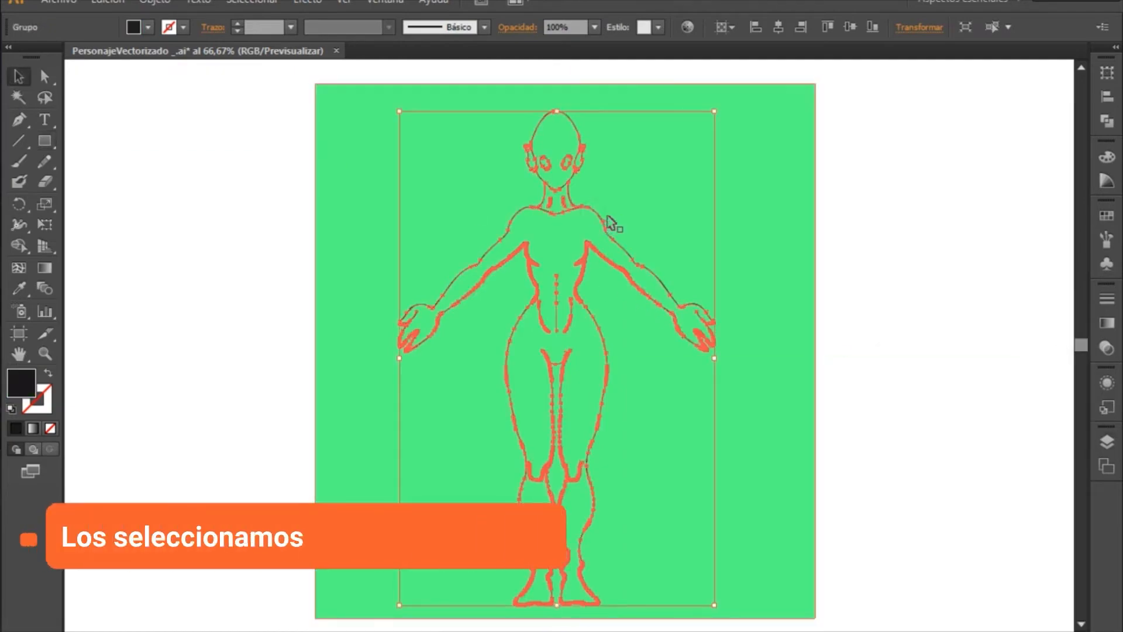
left_click(774, 247, "shift")
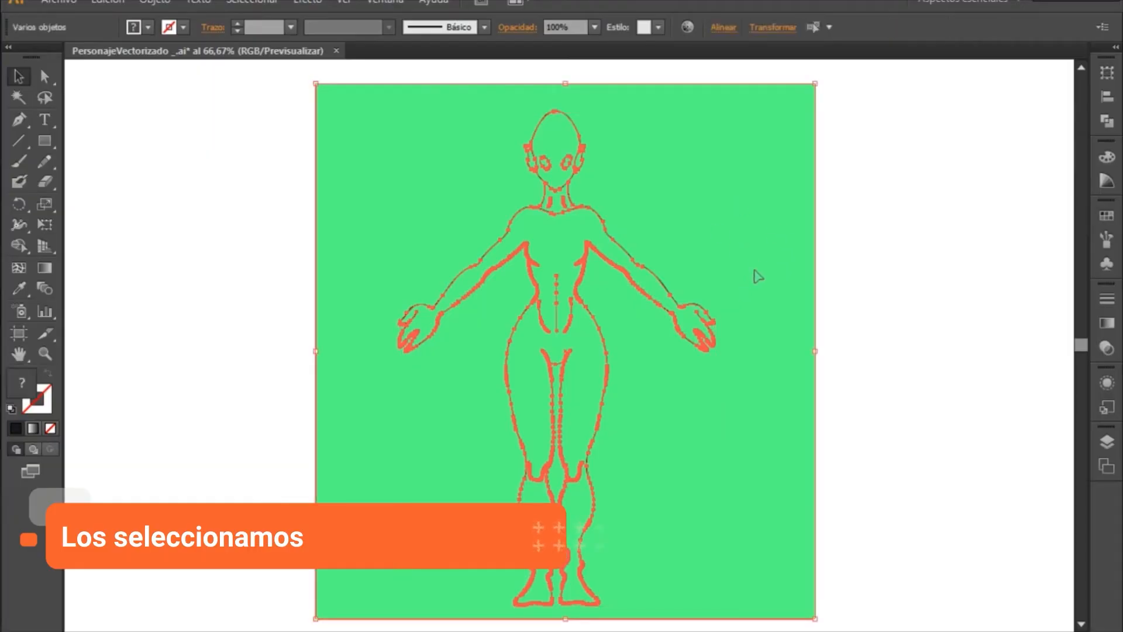
left_click(1108, 121)
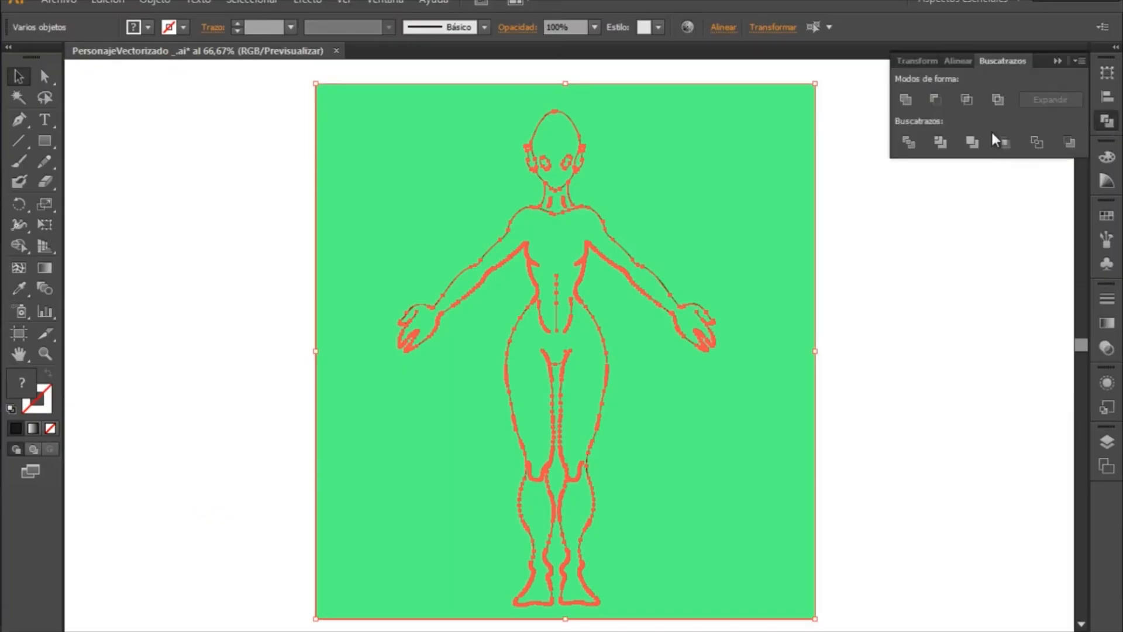
left_click(908, 142)
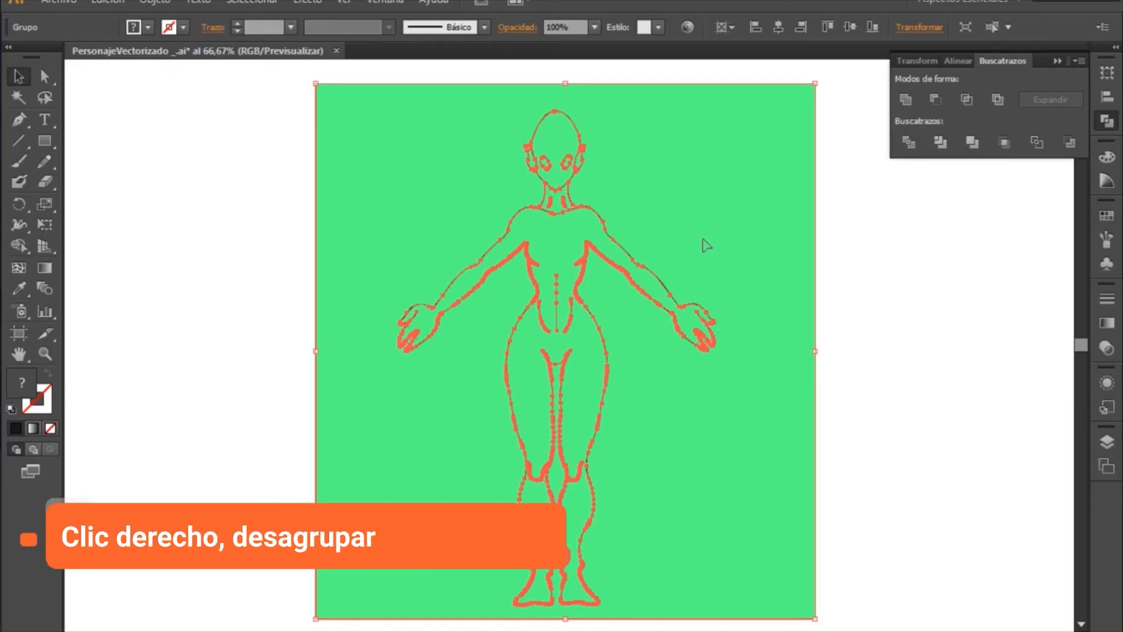
- Ungroup the divided artwork and delete the green area outside the figure
right_click(673, 240)
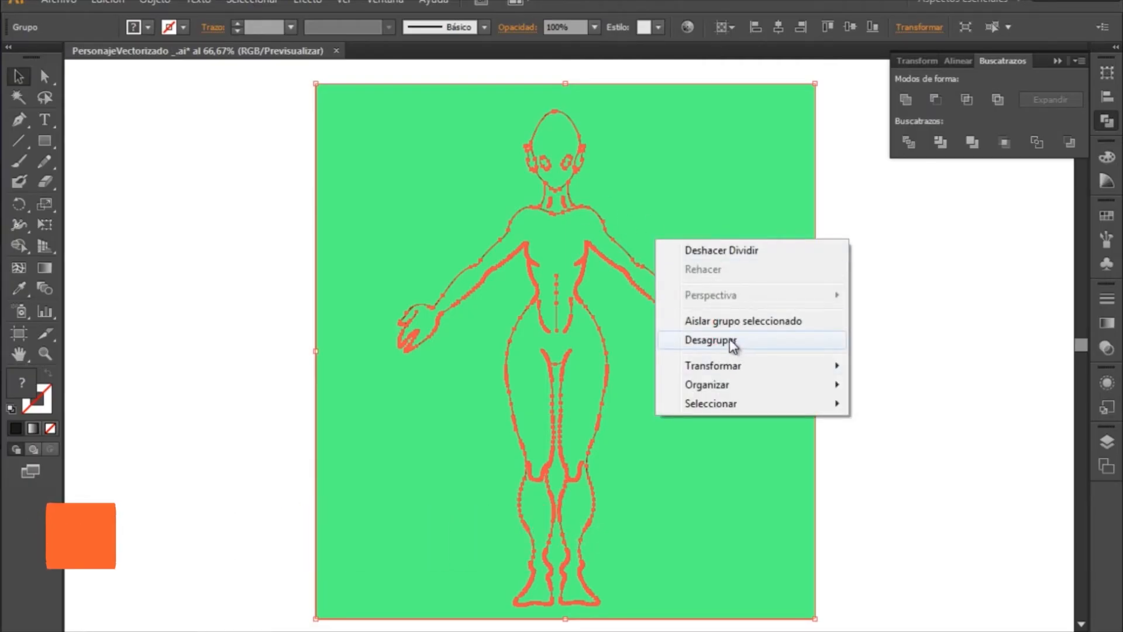
left_click(733, 344)
left_click(872, 317)
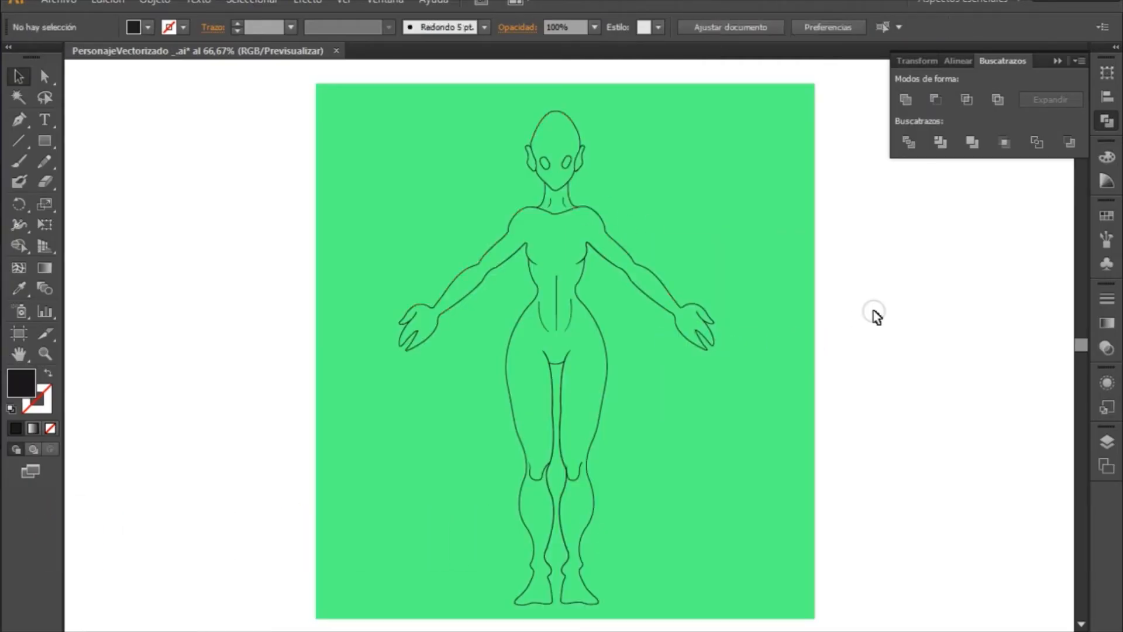
left_click(784, 324)
key("Delete")
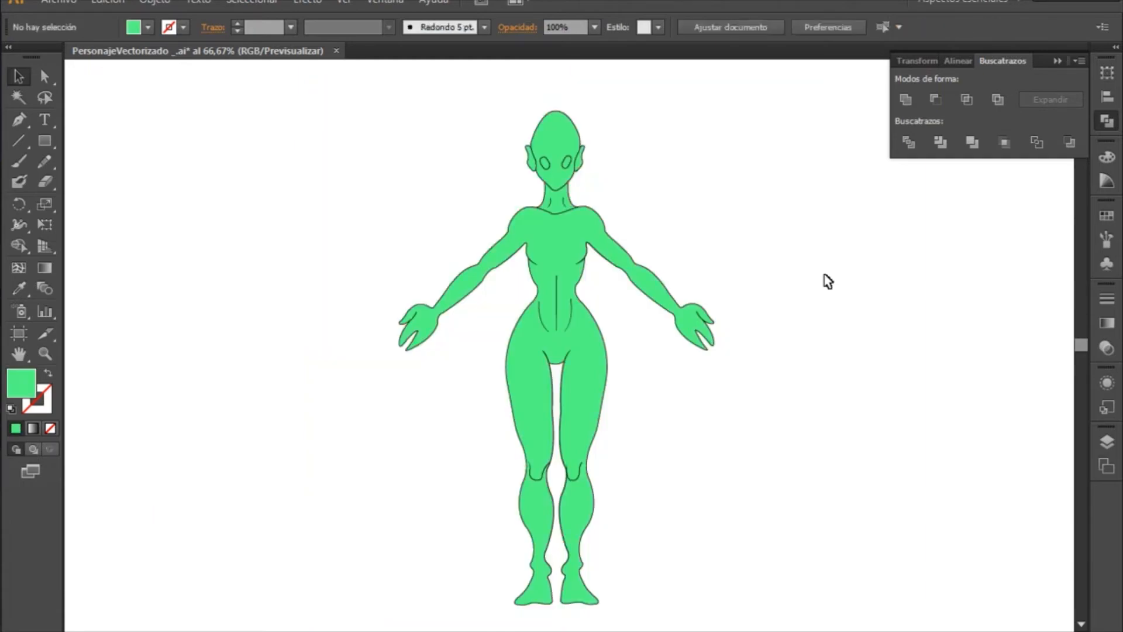
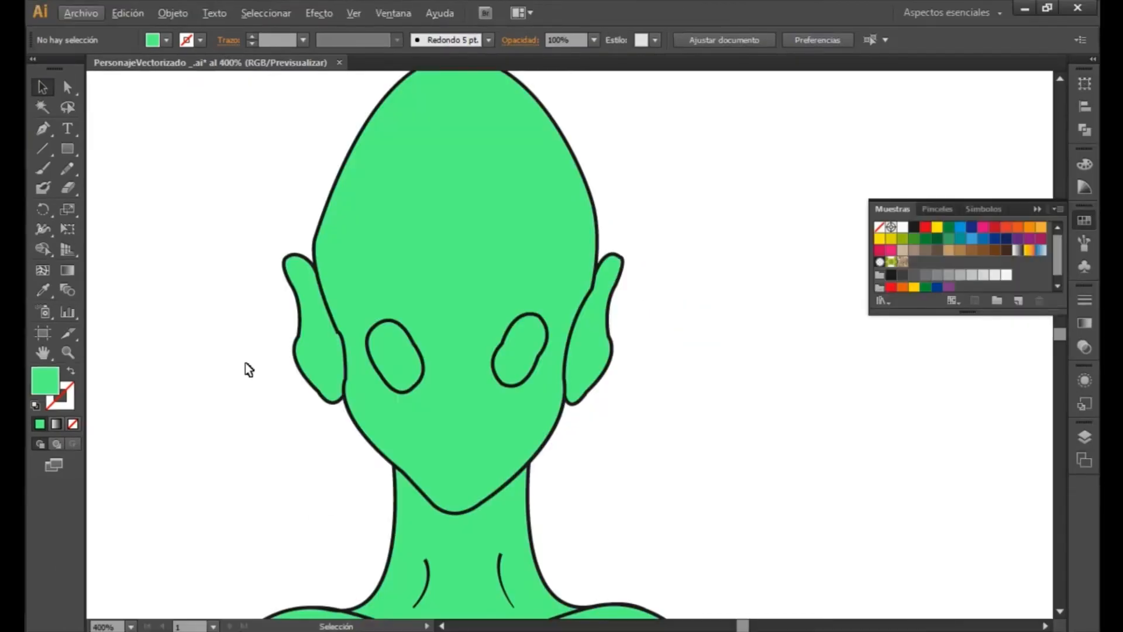
- Fill both of the figure's eye shapes with black
key("z")
left_click(261, 354, "alt")
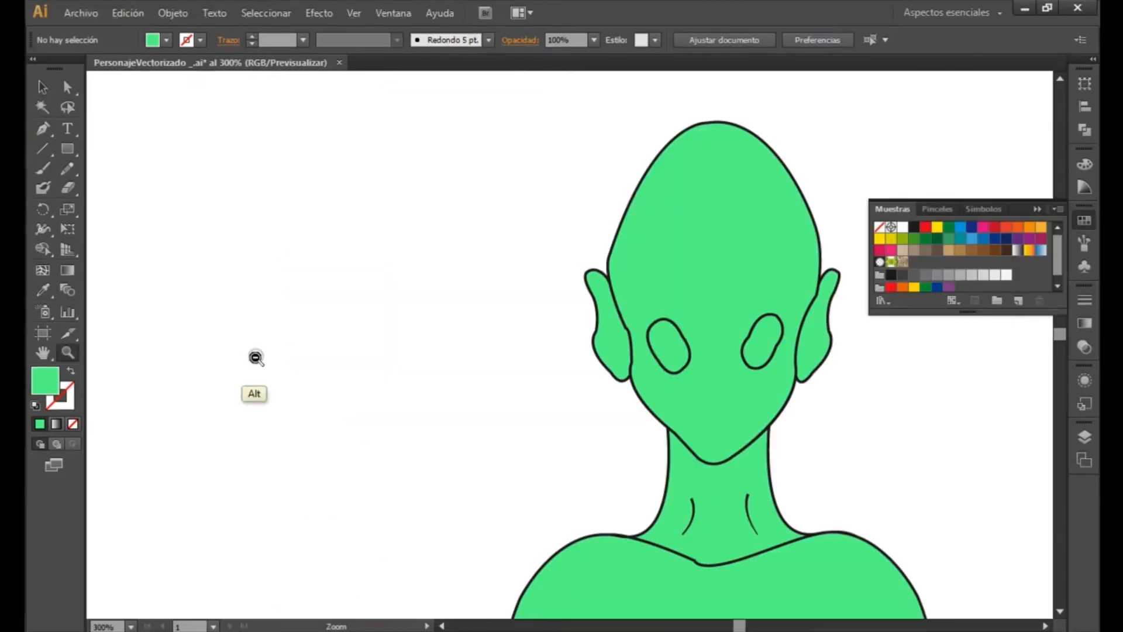
left_click(258, 359, "alt")
key("space")
left_click_drag(876, 400, 382, 373)
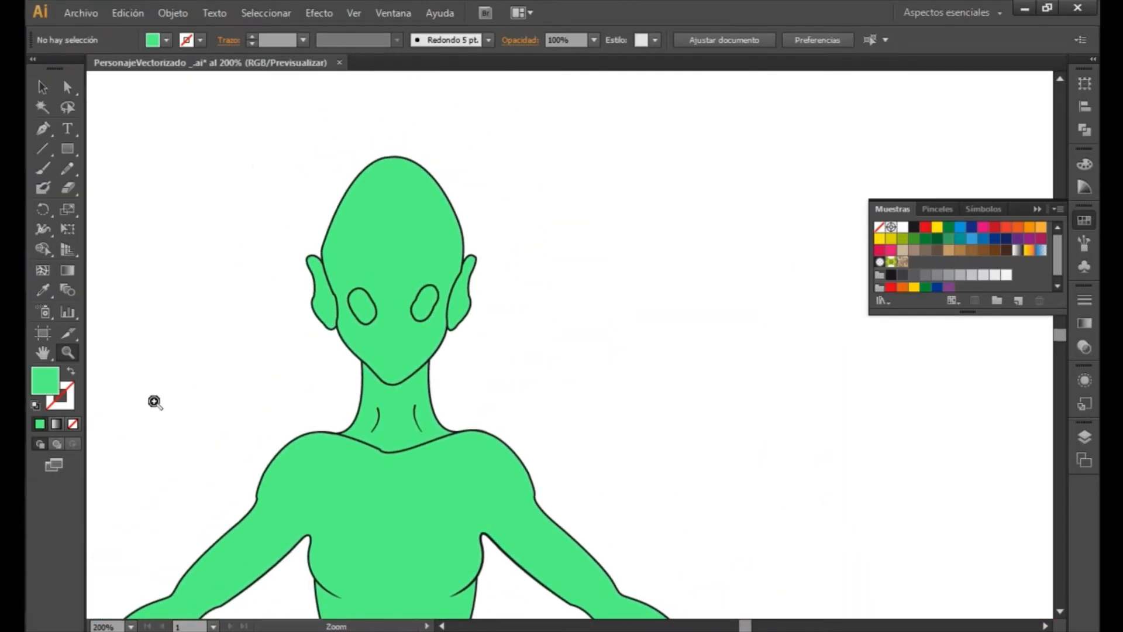
left_click_drag(444, 379, 608, 342)
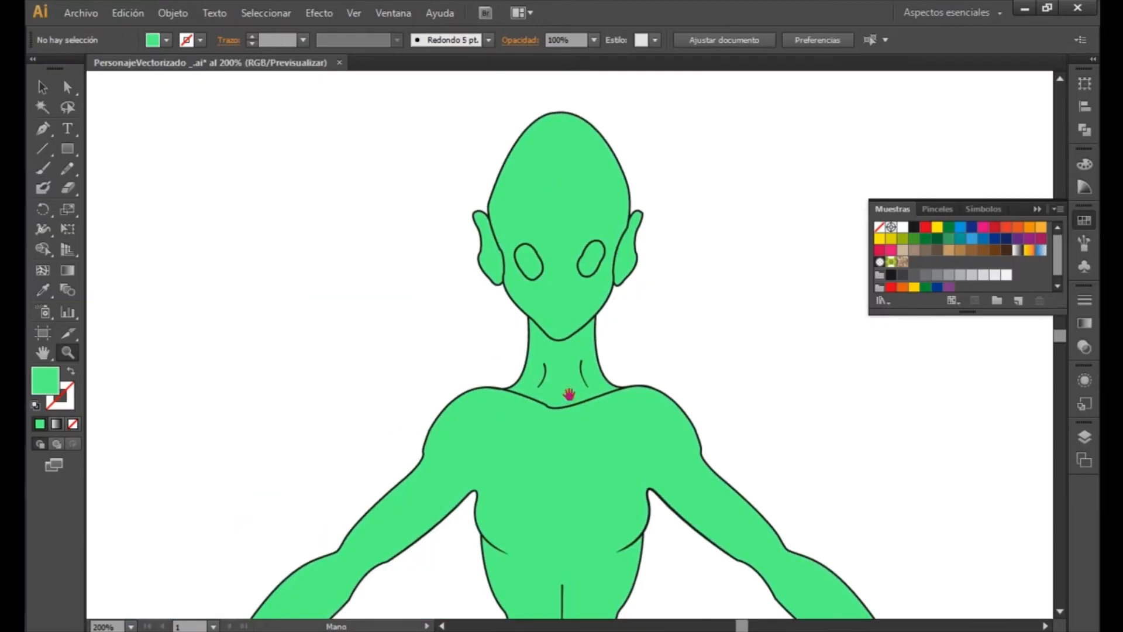
left_click_drag(569, 394, 462, 404)
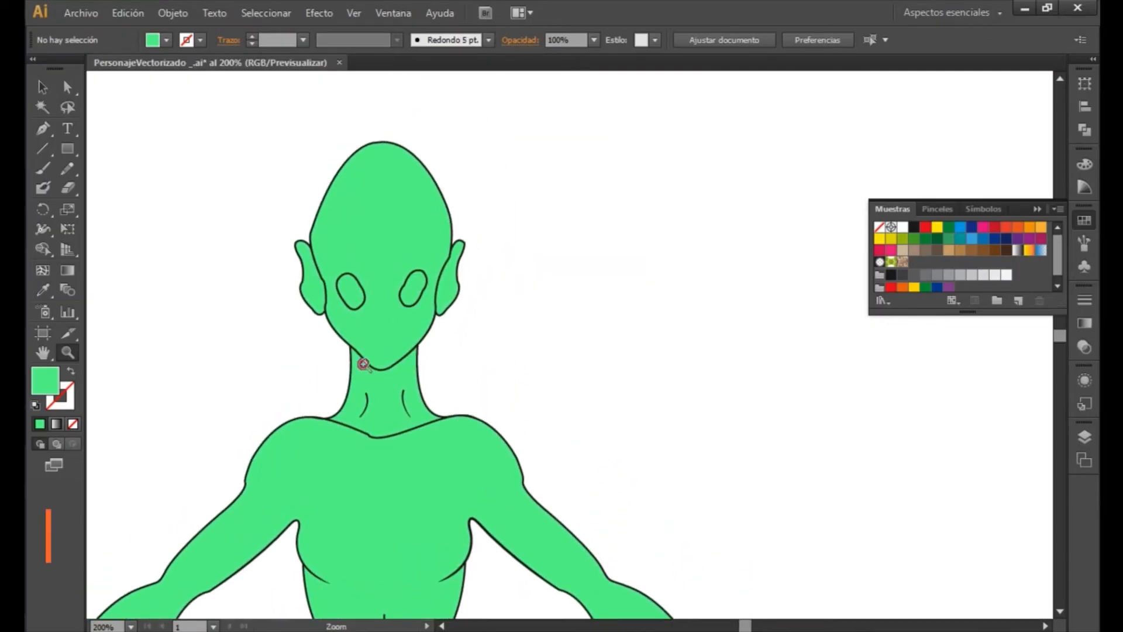
key("v")
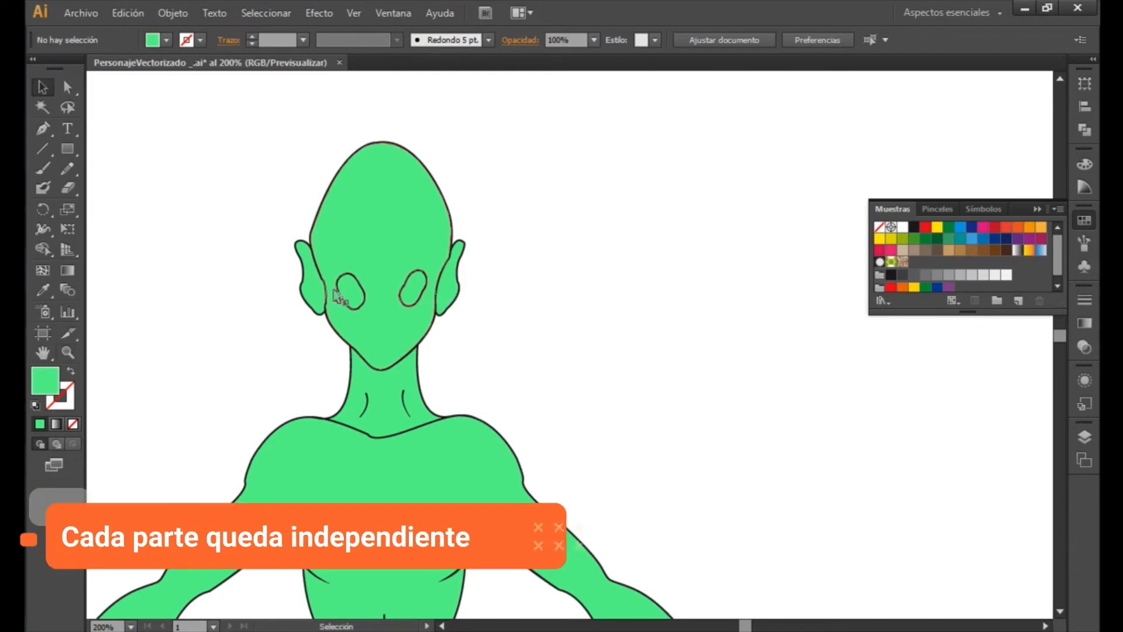
left_click(353, 296)
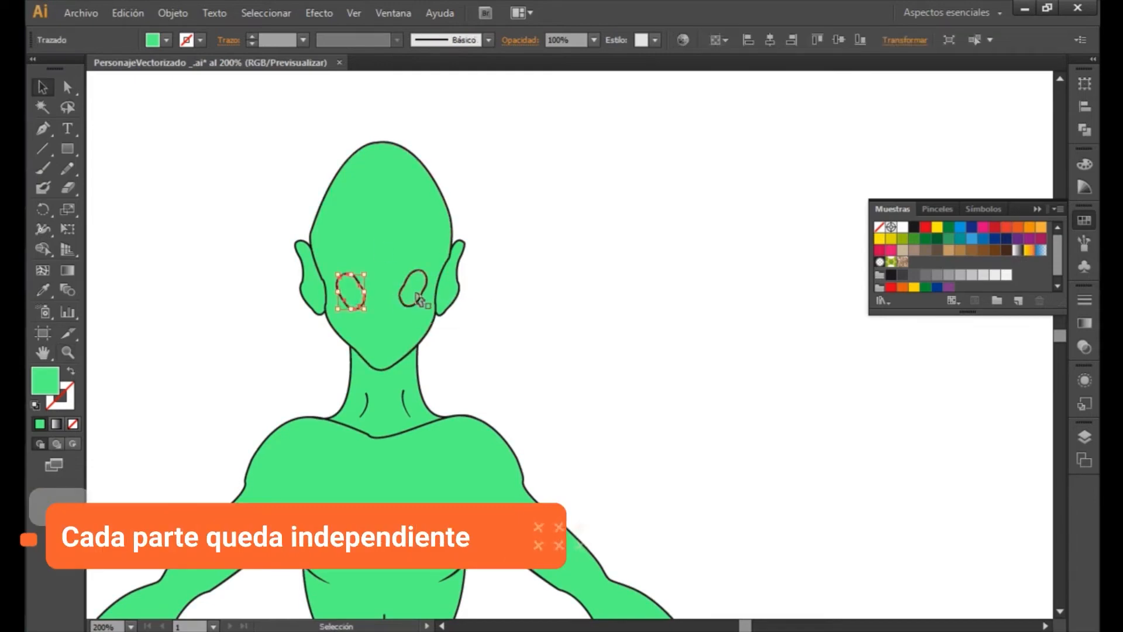
left_click(415, 292, "shift")
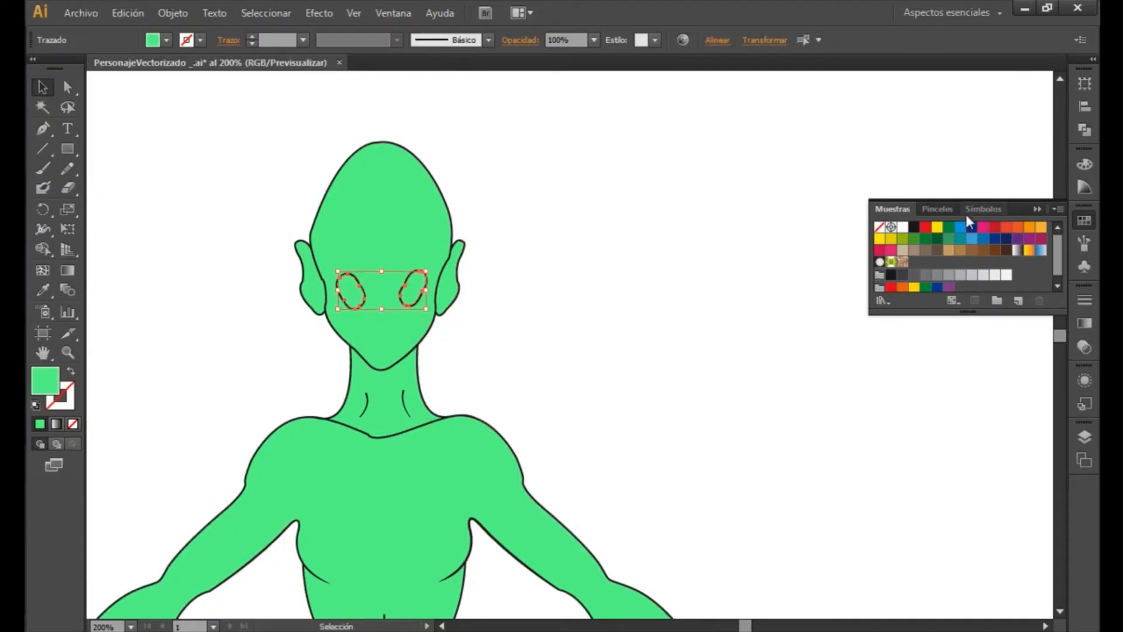
left_click(915, 228)
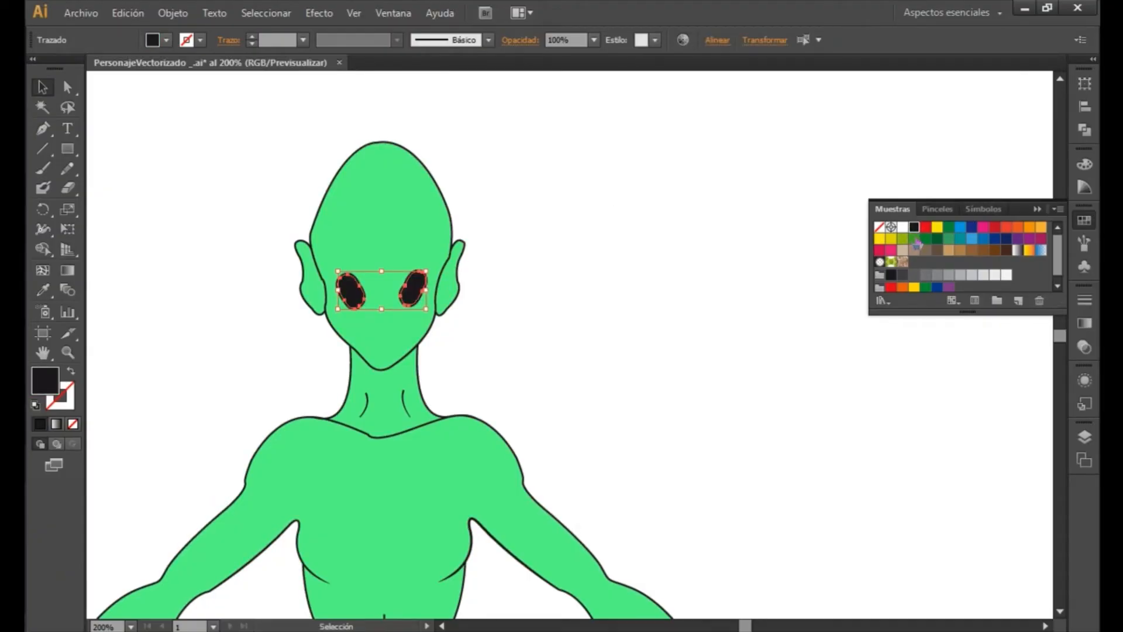
left_click(499, 272)
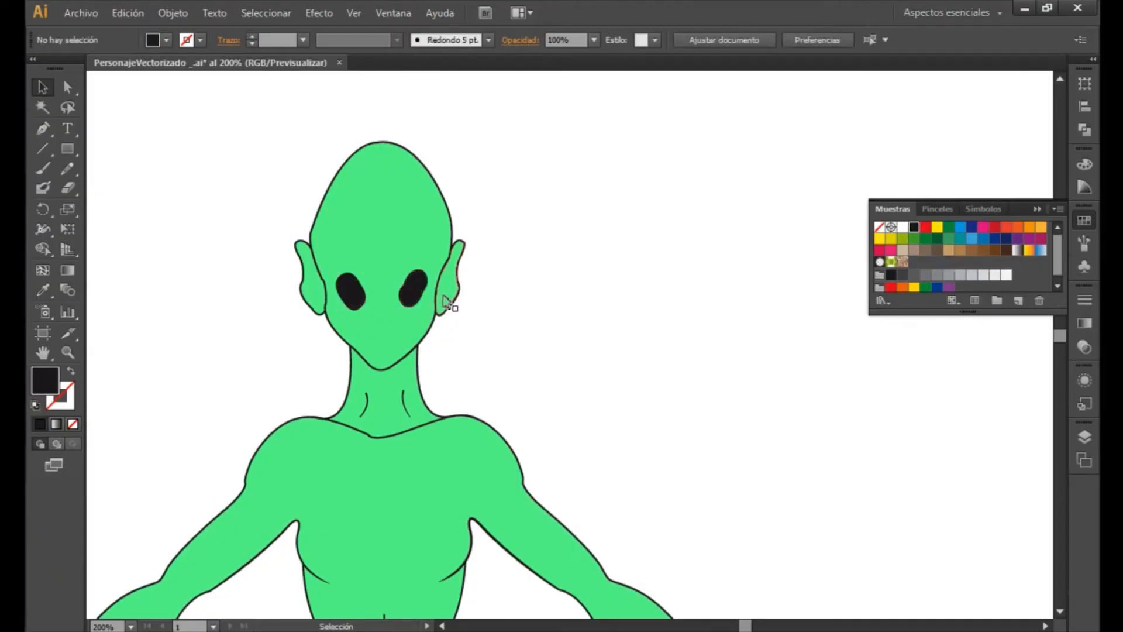
- Recolour the fill of both ears together with a darker, less saturated shade of the skin green
left_click(449, 302)
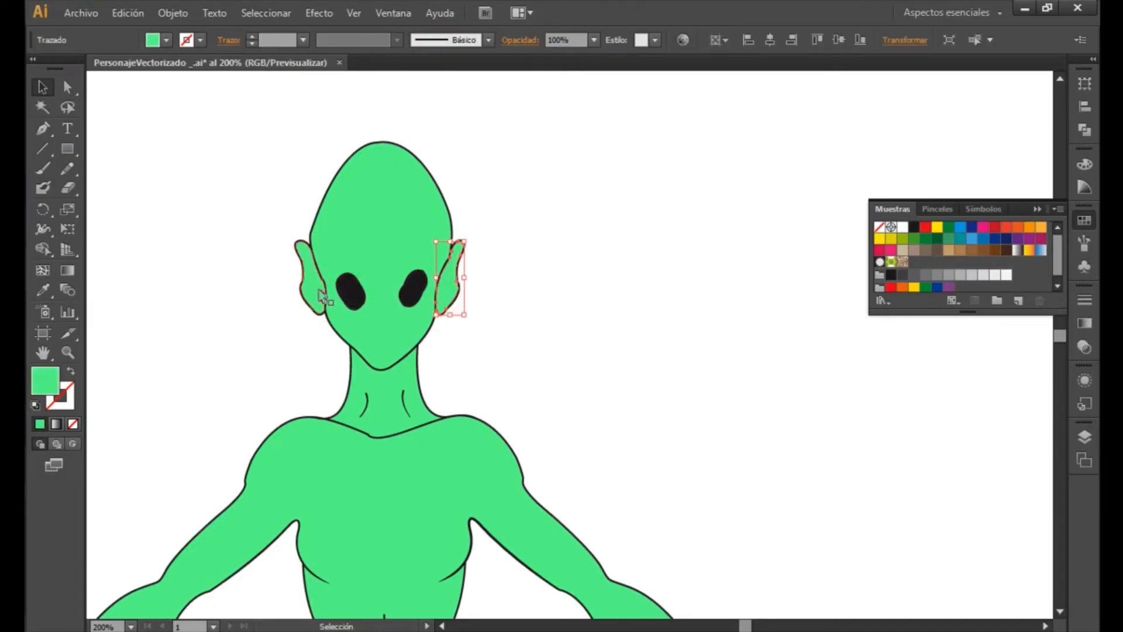
left_click(318, 300, "shift")
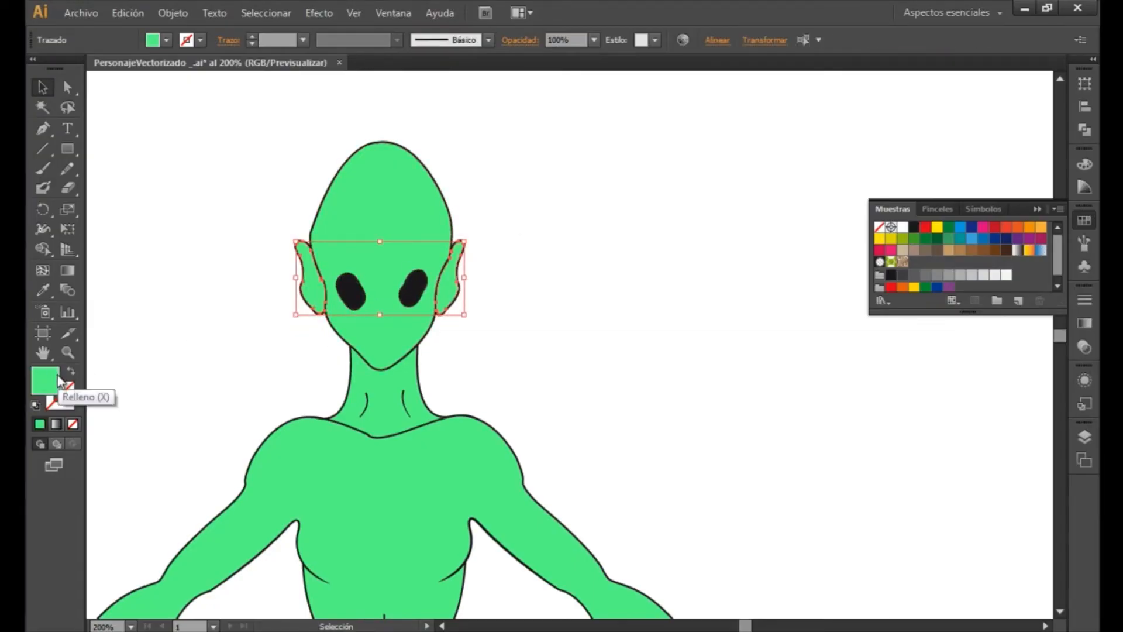
double_click(55, 391)
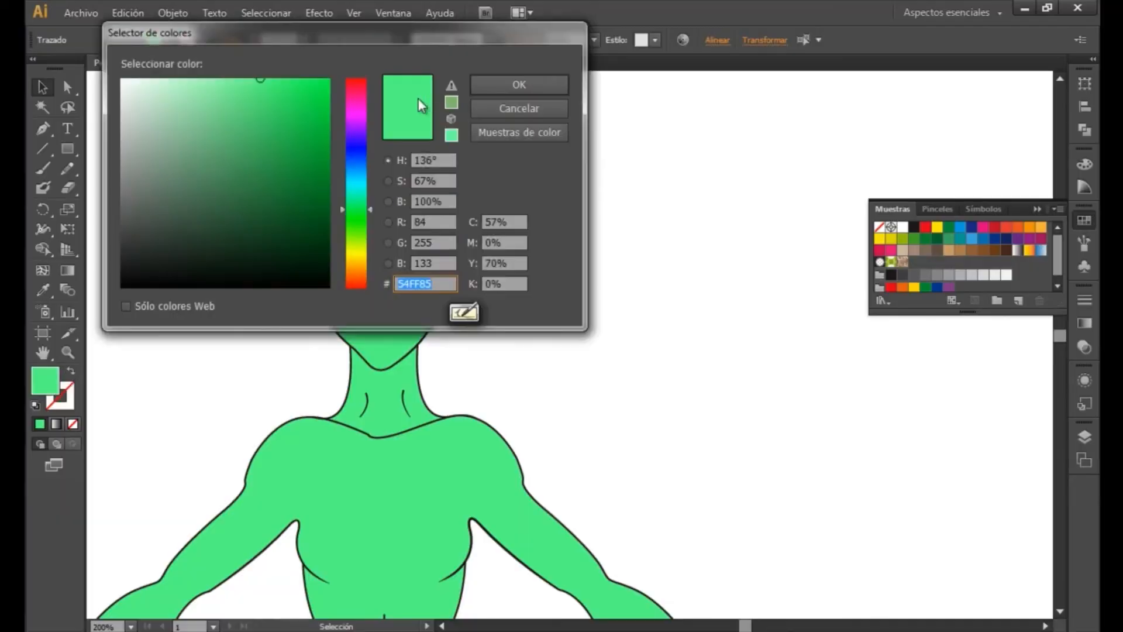
left_click_drag(432, 40, 915, 140)
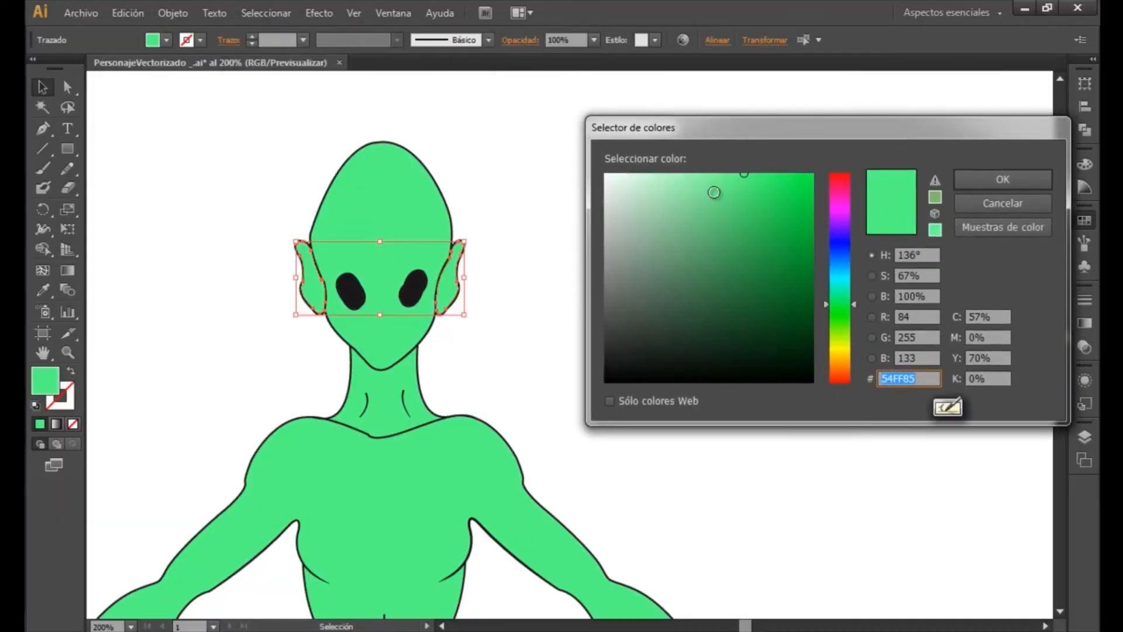
left_click_drag(709, 201, 701, 218)
left_click(976, 180)
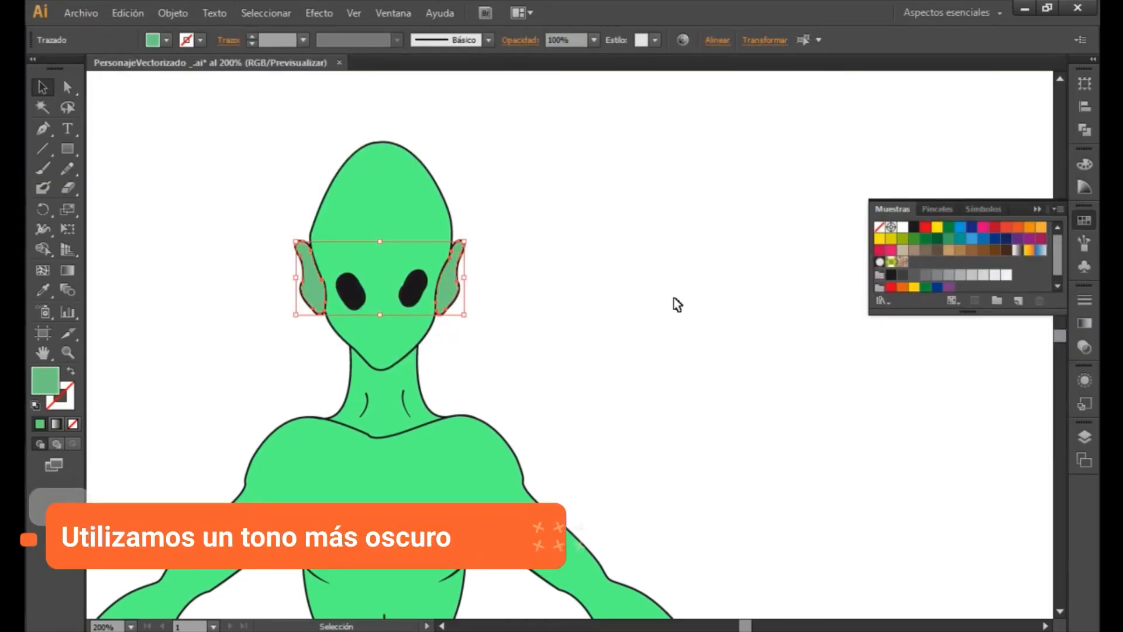
left_click(664, 319)
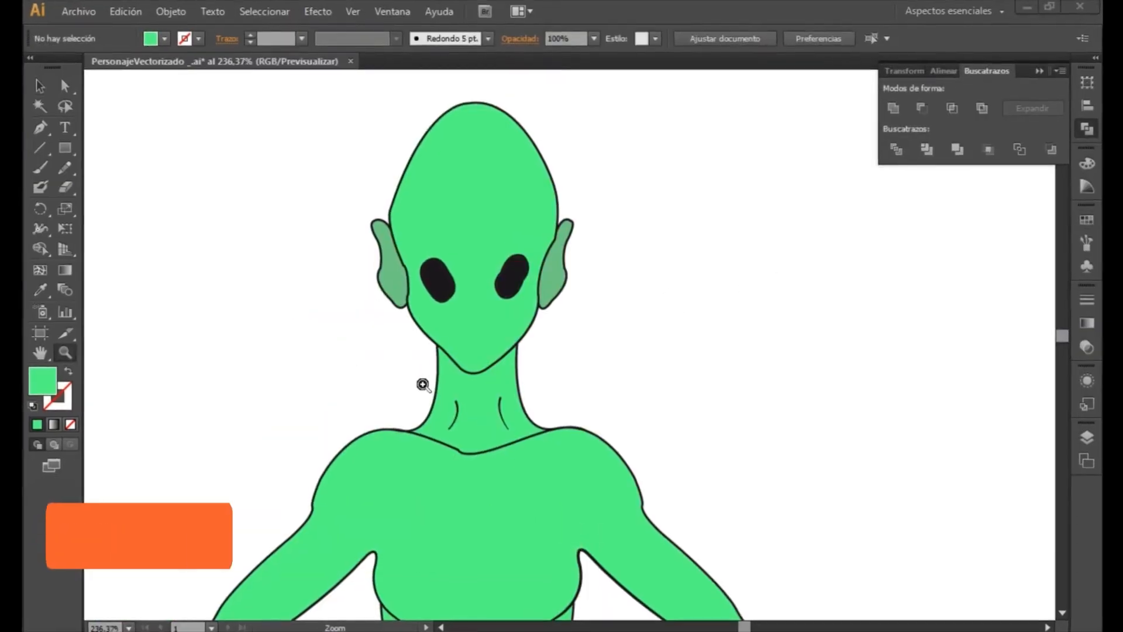
- With the Pen tool, draw a curved path without fill across the neck beneath the chin, extending past both sides of the neck
left_click_drag(416, 378, 460, 418)
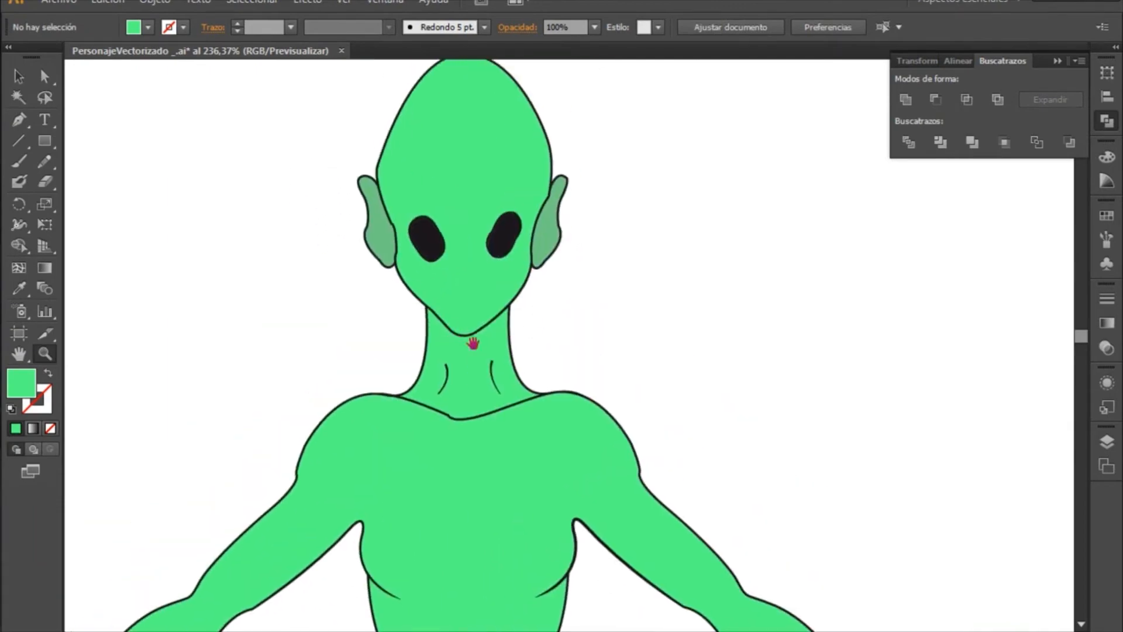
left_click_drag(553, 310, 527, 351)
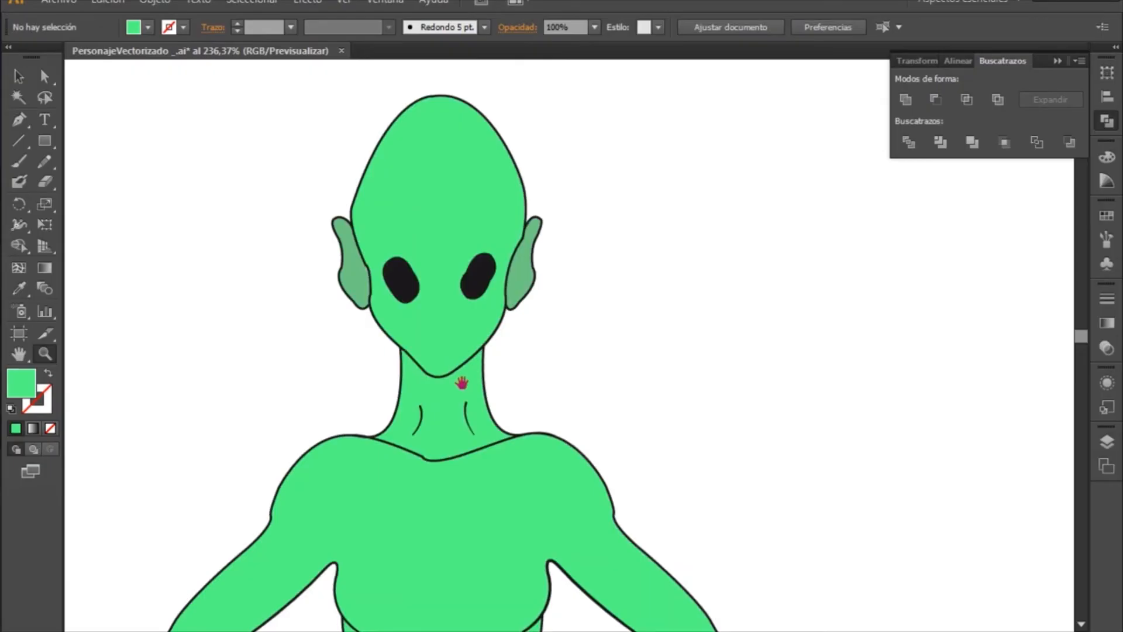
left_click_drag(462, 382, 420, 331)
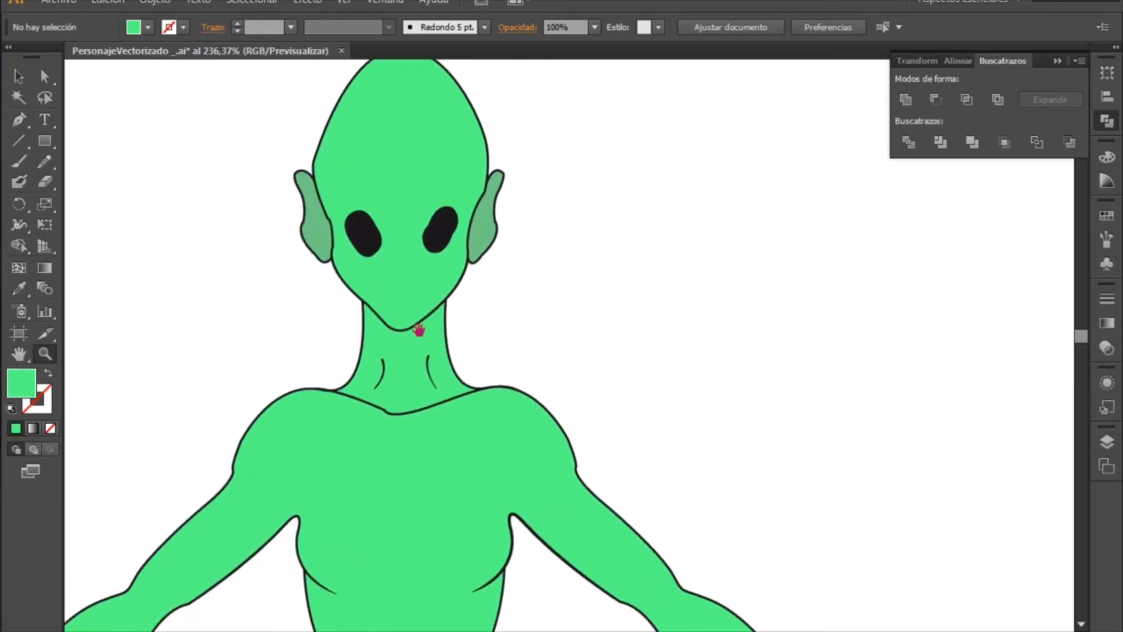
left_click(20, 123)
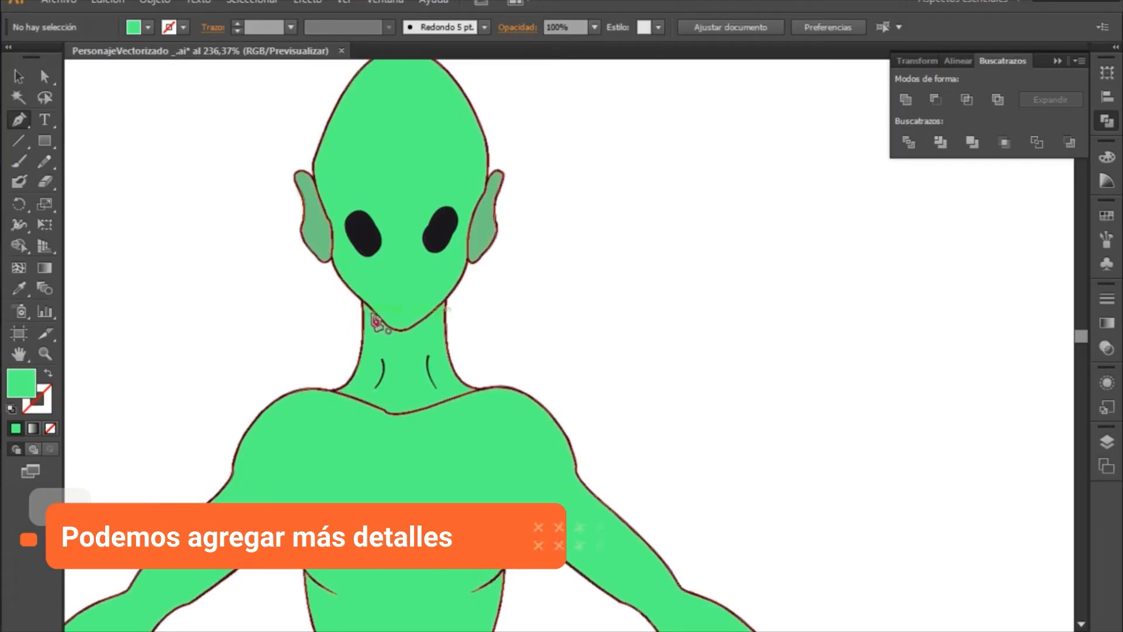
key("z")
left_click_drag(280, 246, 571, 424)
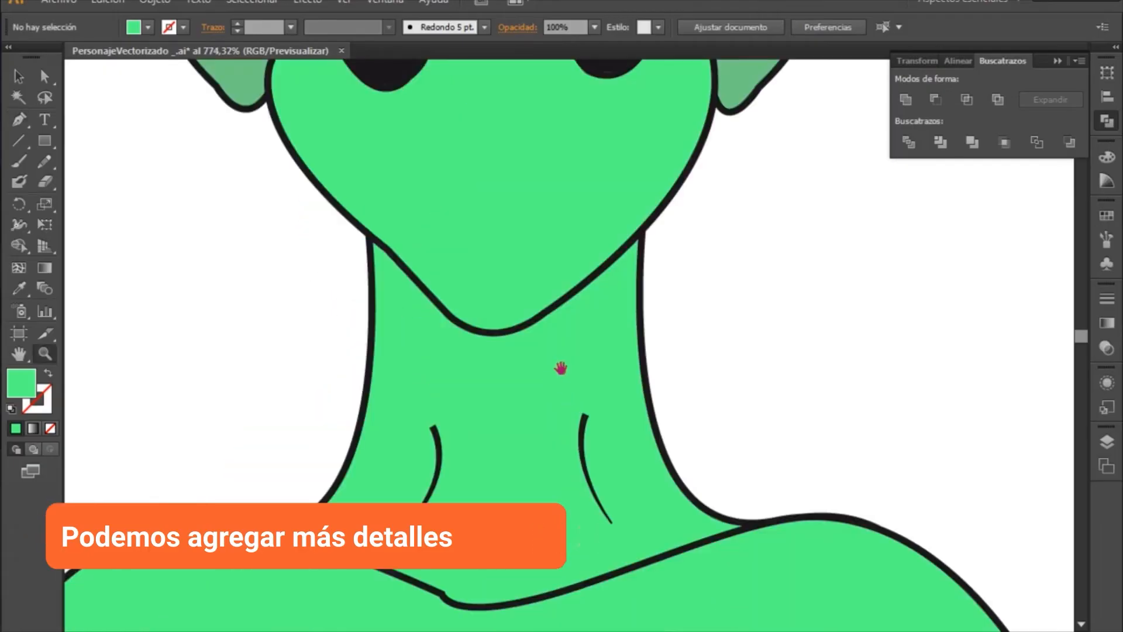
left_click_drag(560, 368, 468, 407)
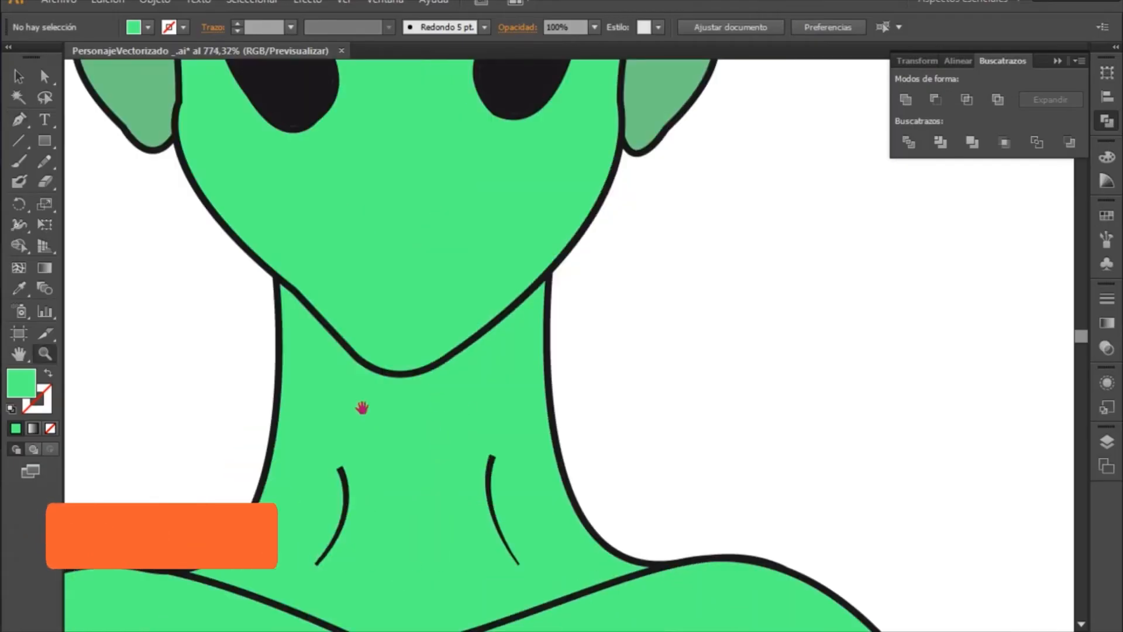
key("p")
left_click(198, 316)
left_click_drag(349, 397, 394, 451)
left_click_drag(472, 384, 508, 353)
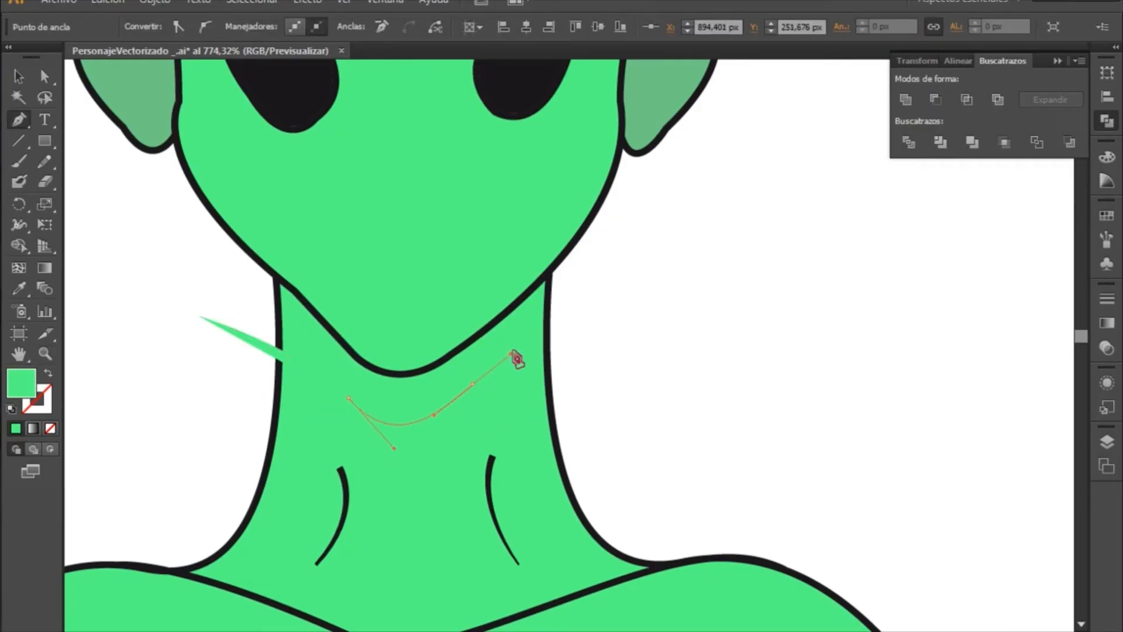
left_click_drag(636, 286, 714, 268)
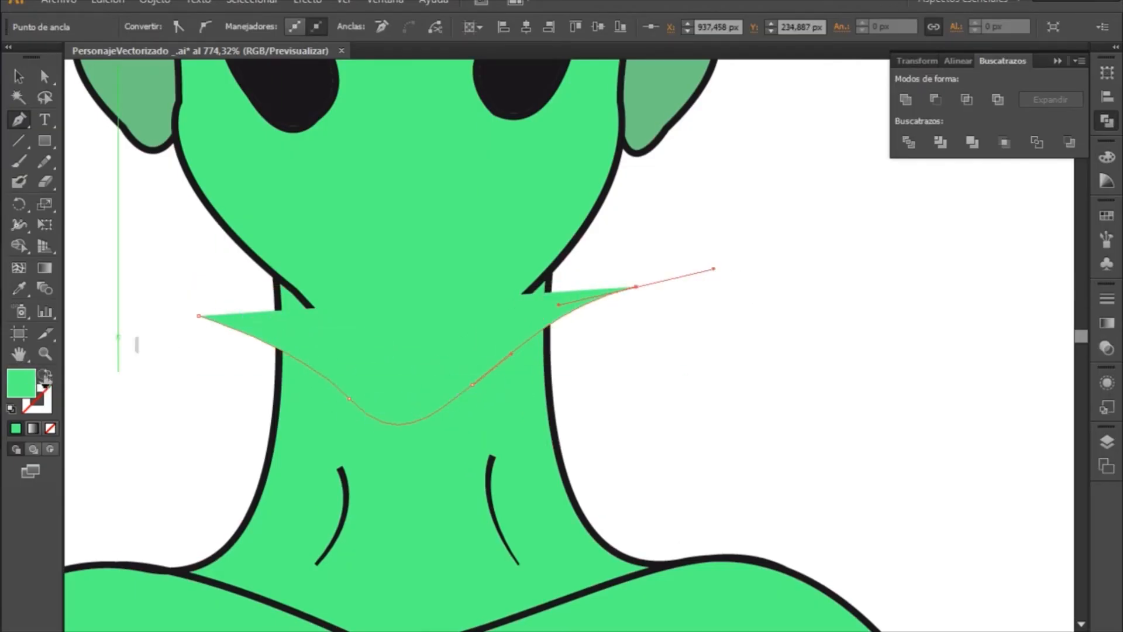
left_click(49, 429)
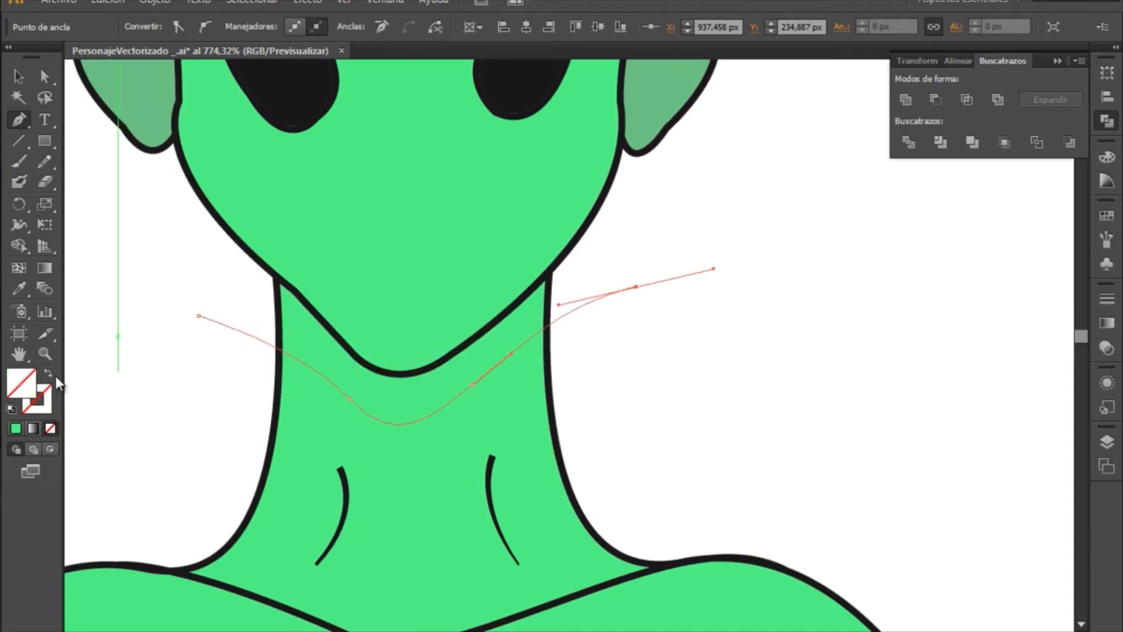
- Divide the green neck shape along the curved path with the Pathfinder Divide operation and ungroup the resulting pieces
left_click(18, 76)
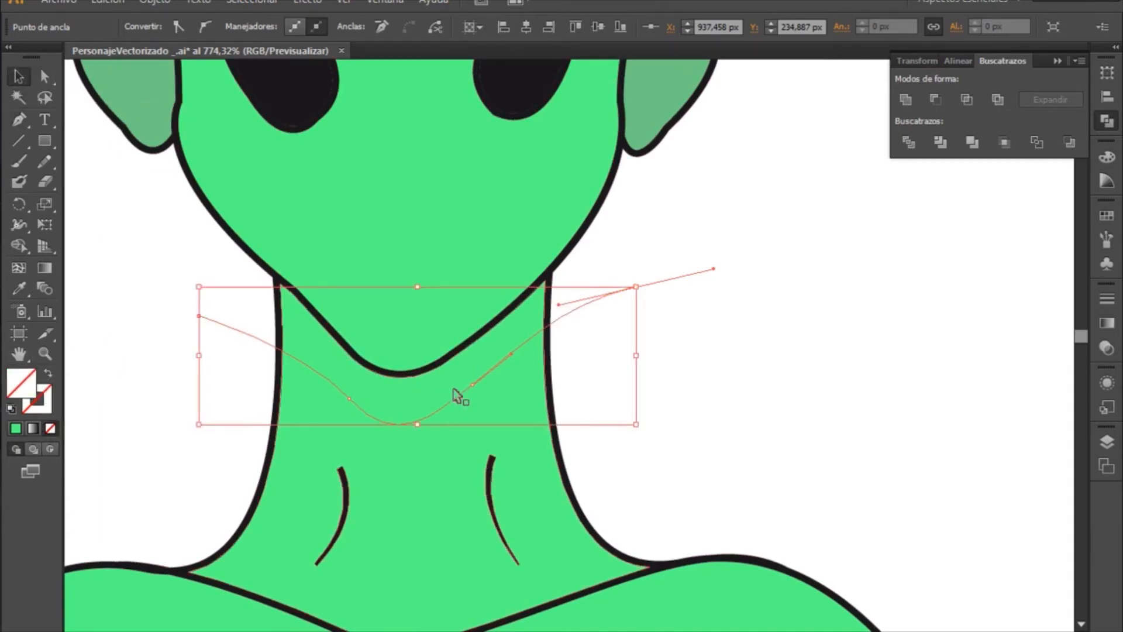
left_click(419, 473, "shift")
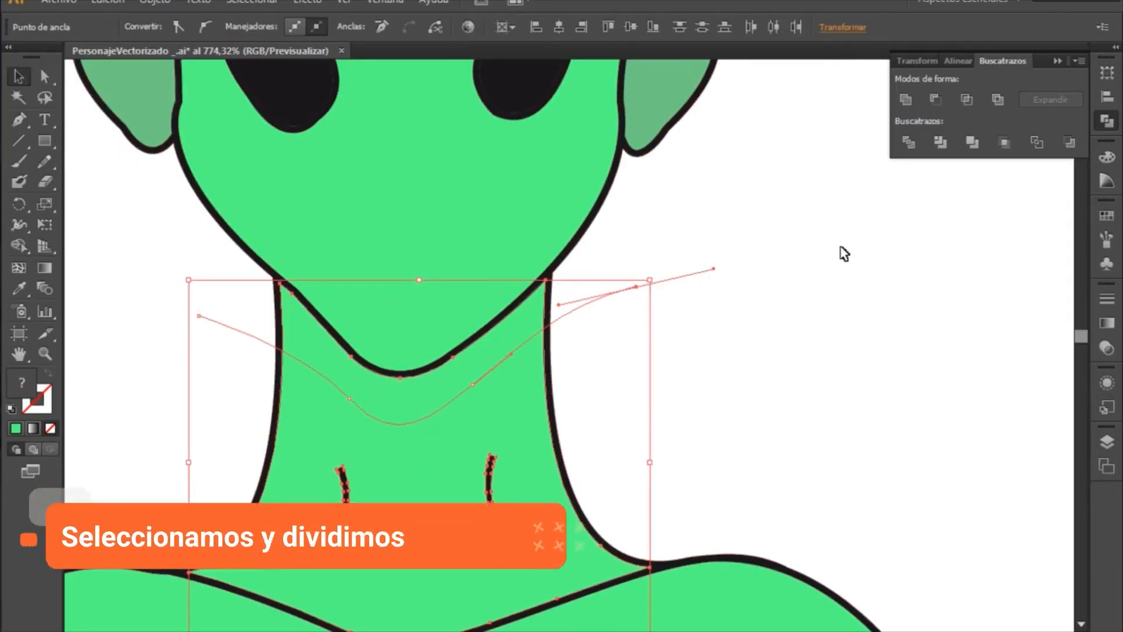
left_click(909, 143)
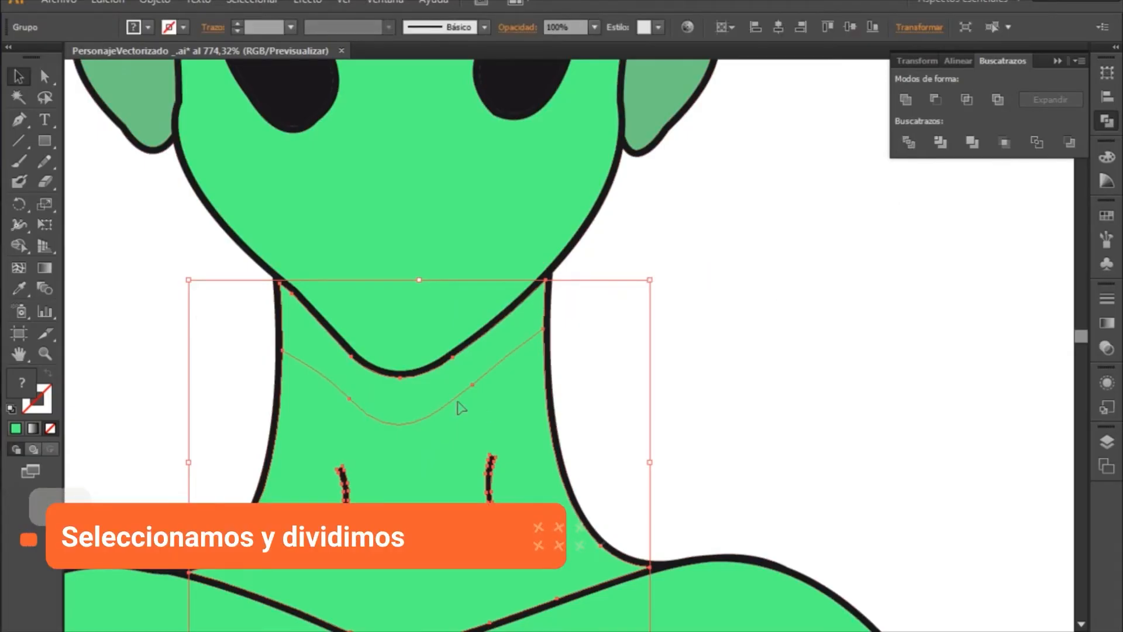
right_click(405, 471)
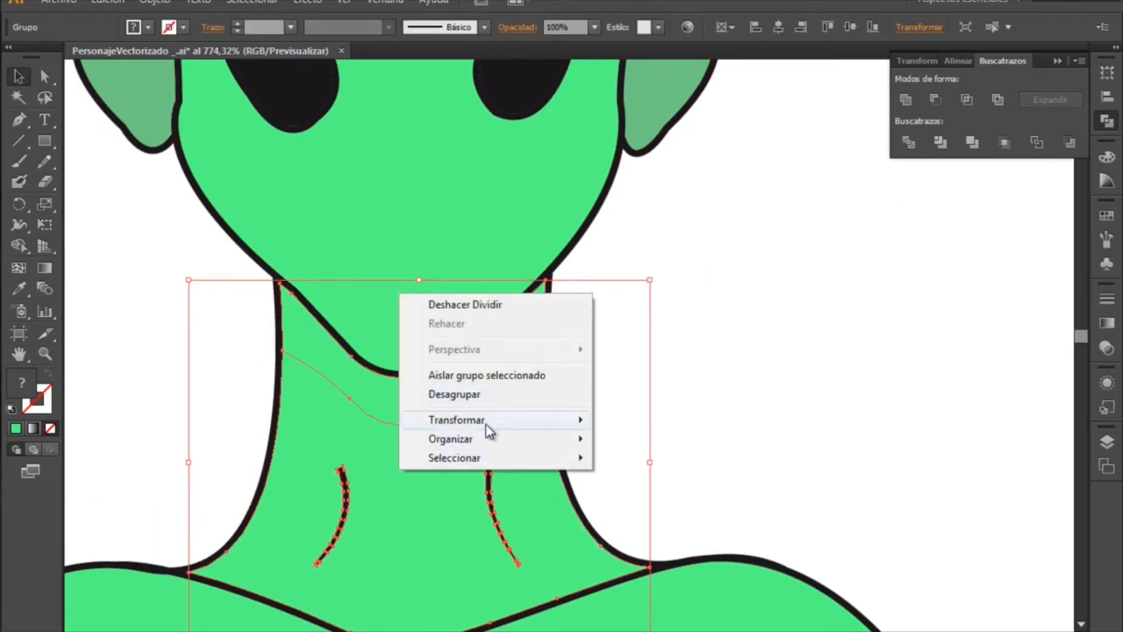
left_click(489, 395)
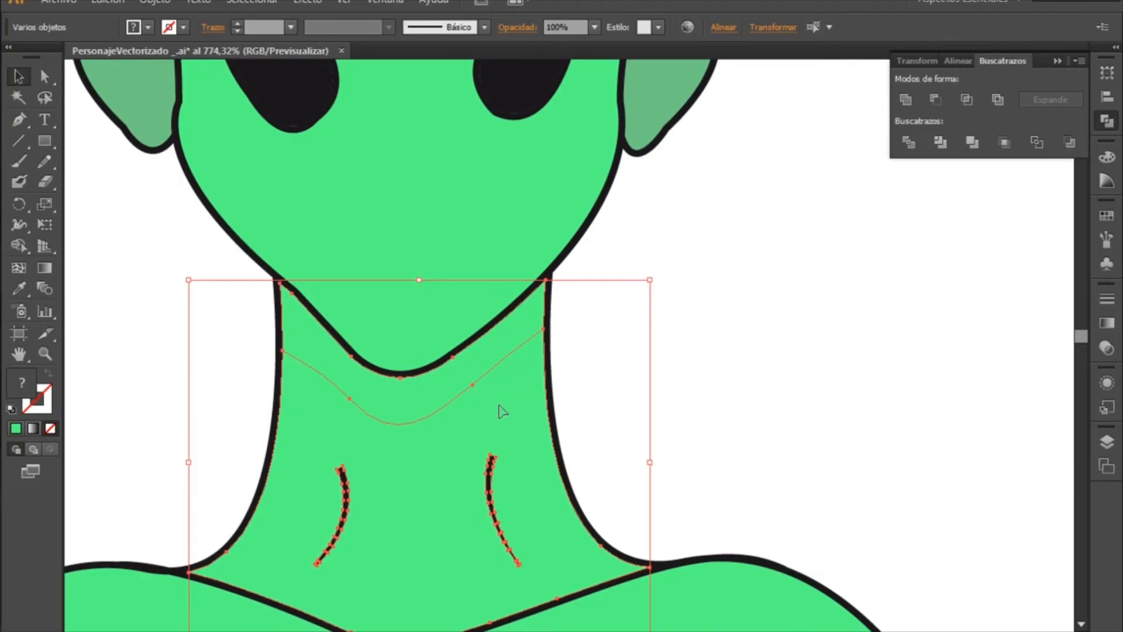
left_click(725, 379)
- Fill the upper neck piece directly beneath the chin with the muted green 74E290 as a shadow
left_click(484, 370)
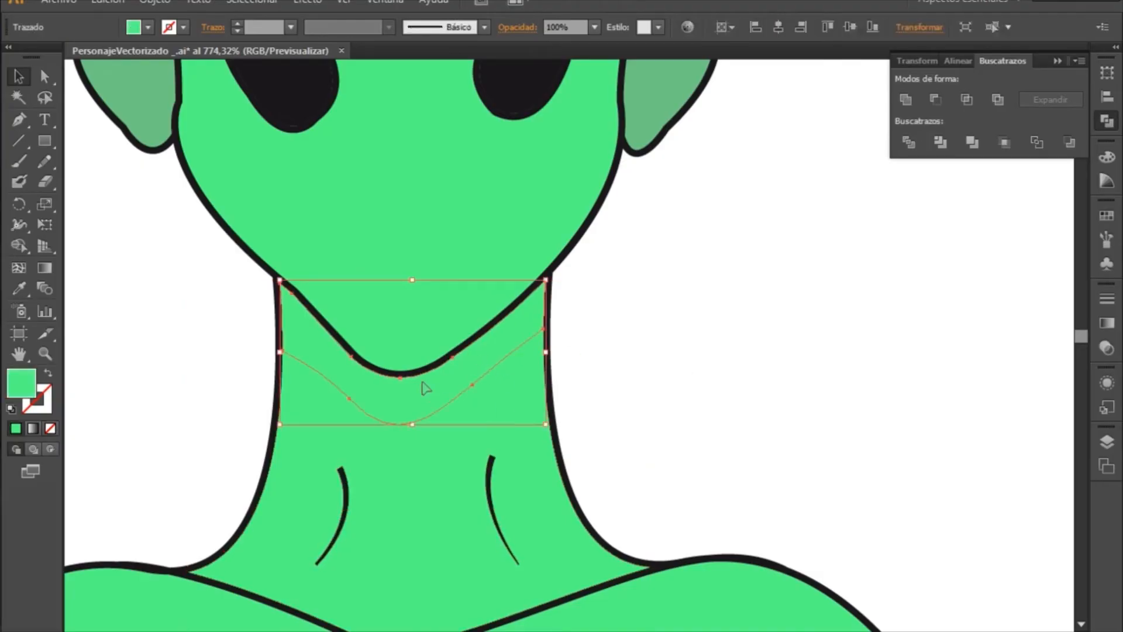
double_click(14, 389)
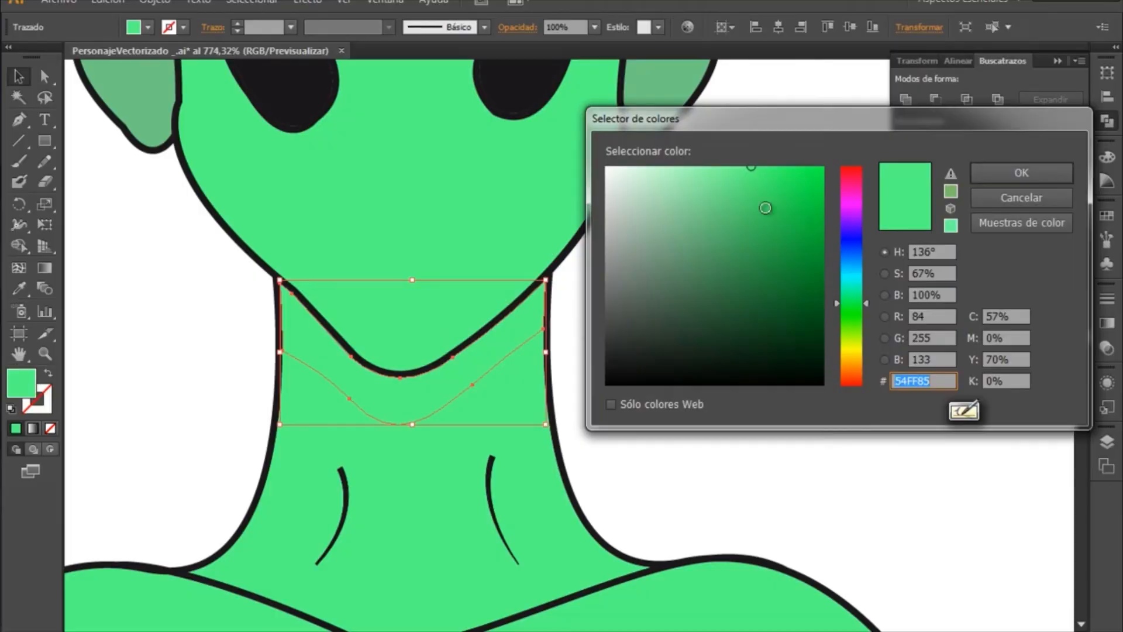
mouse_move(752, 167)
left_mouse_down()
mouse_move(710, 157)
mouse_move(714, 206)
left_mouse_up()
left_click(716, 191)
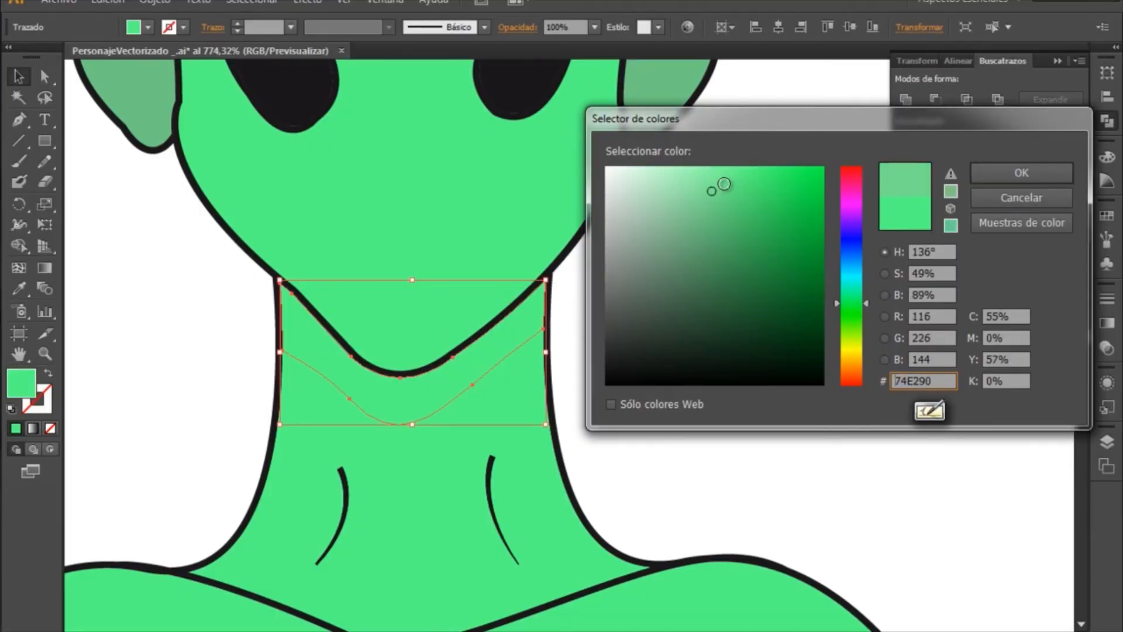
left_click(993, 176)
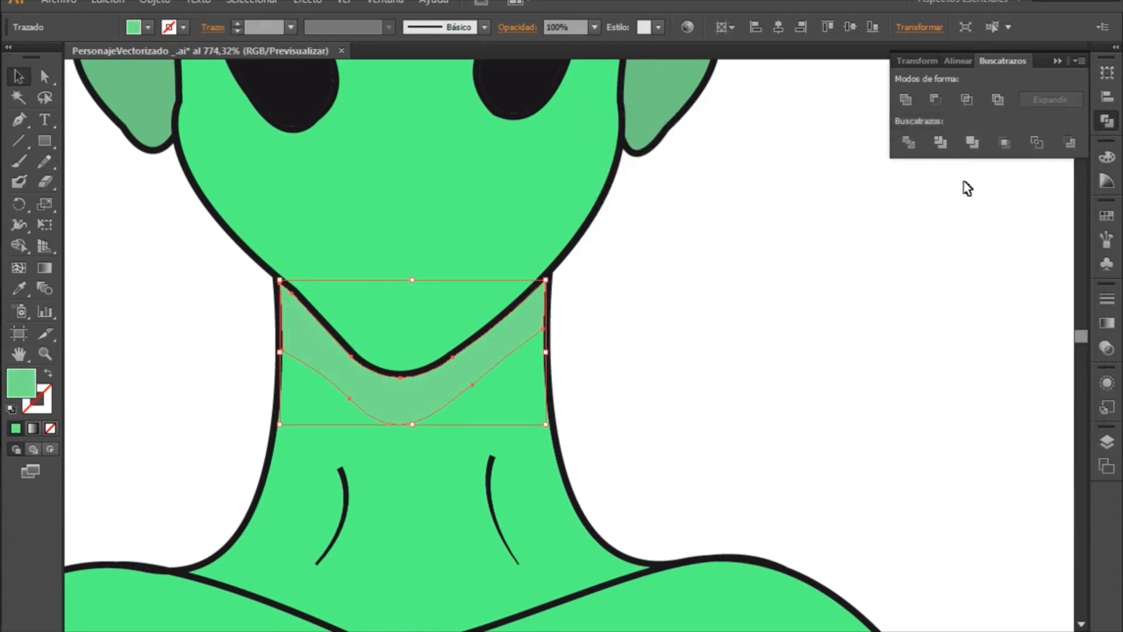
left_click(133, 242)
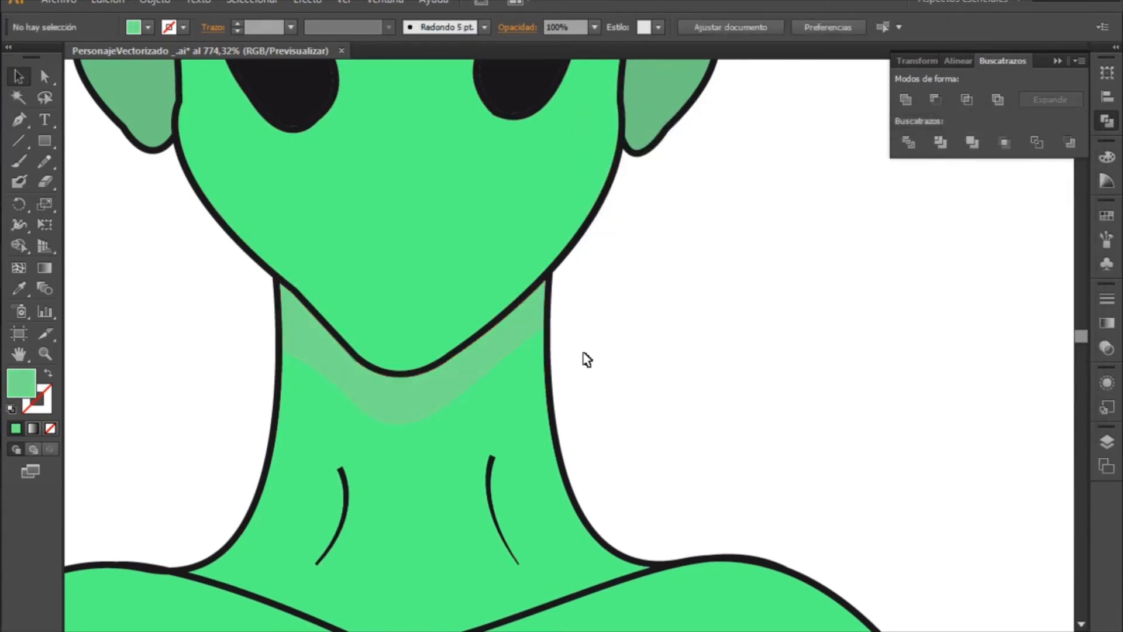
key("z")
left_click(608, 332, "alt")
left_click(609, 332, "alt")
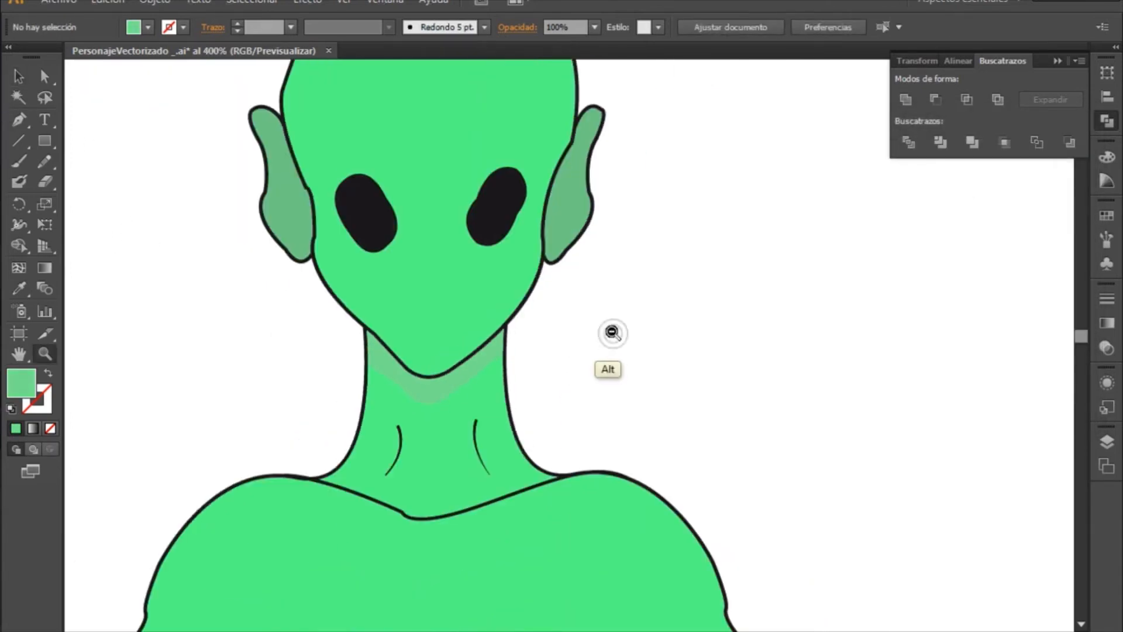
- Recolour the neck shadow beneath the chin with a darker, muted green close to the shade of the ears
left_click(603, 338, "alt")
left_click(603, 339, "alt")
left_click_drag(574, 381, 559, 338)
key("v")
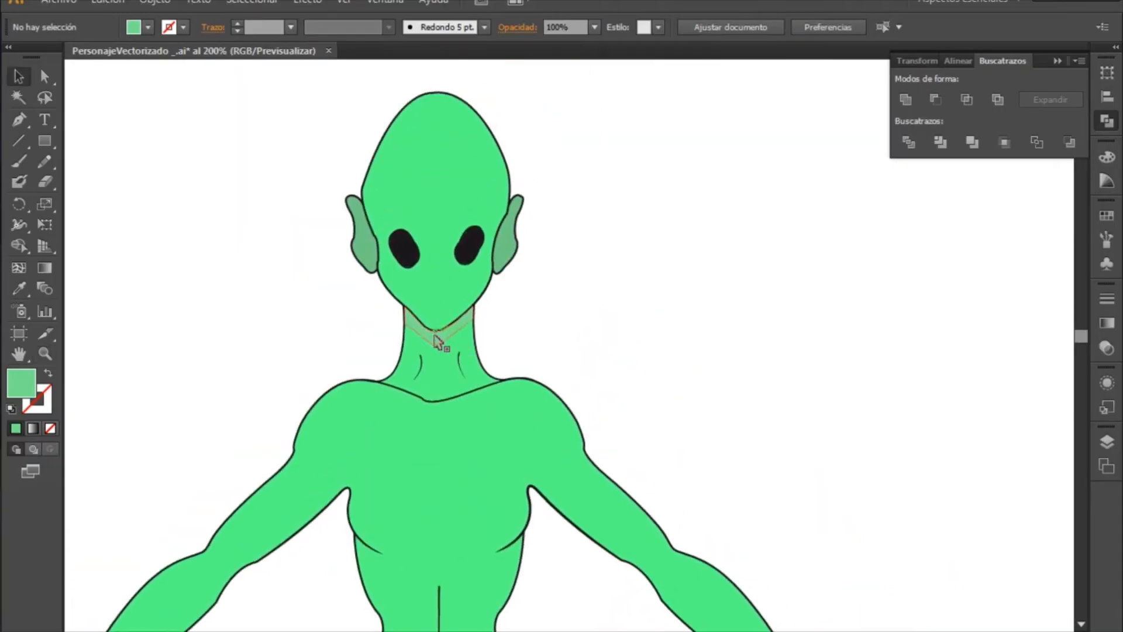
left_click(438, 331)
double_click(21, 386)
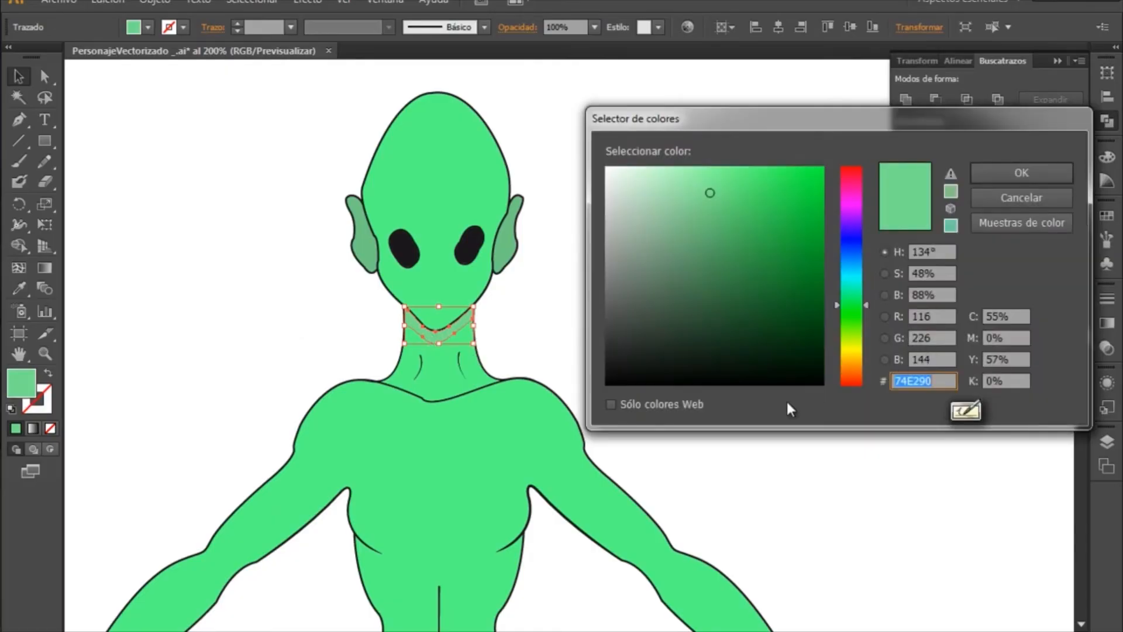
mouse_move(717, 184)
left_mouse_down()
mouse_move(719, 209)
mouse_move(742, 203)
mouse_move(727, 195)
left_mouse_up()
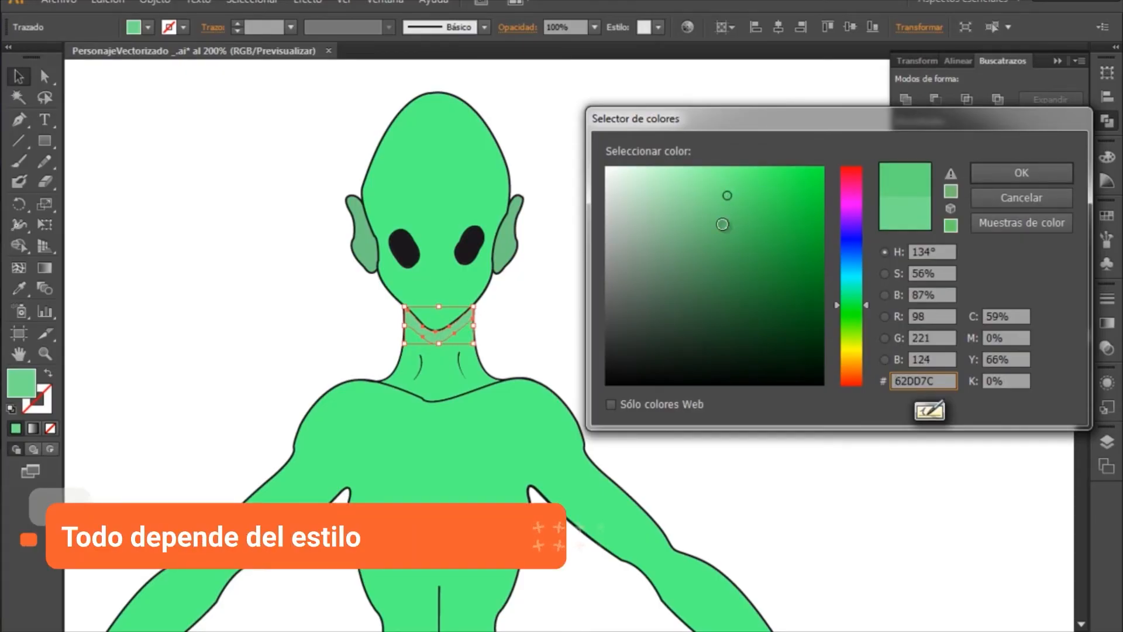
left_click_drag(745, 211, 736, 201)
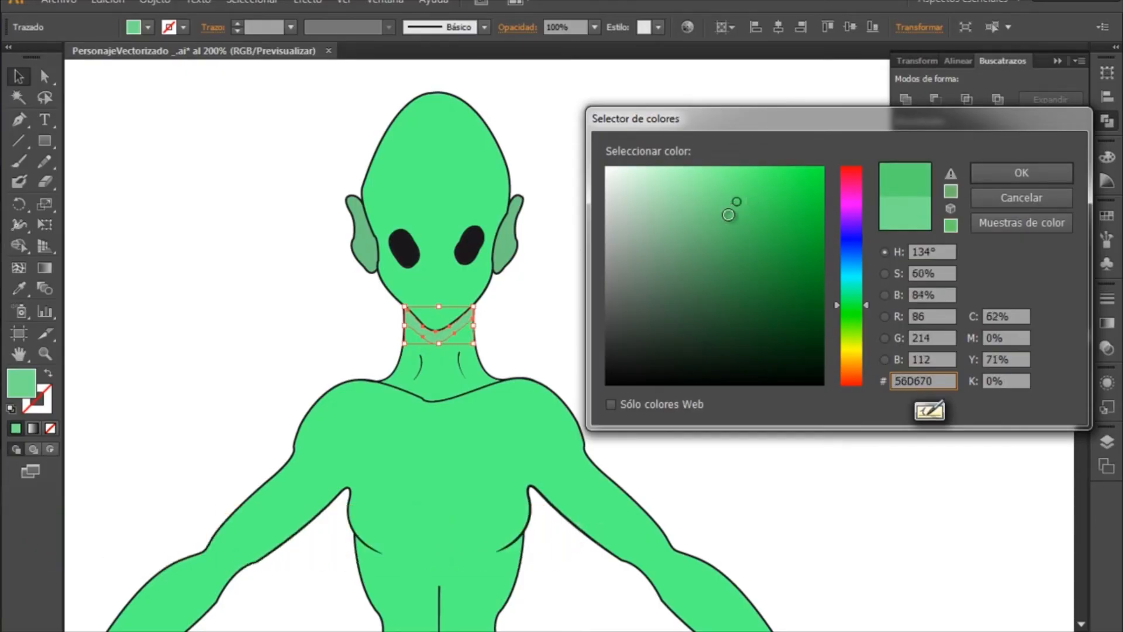
left_click(983, 171)
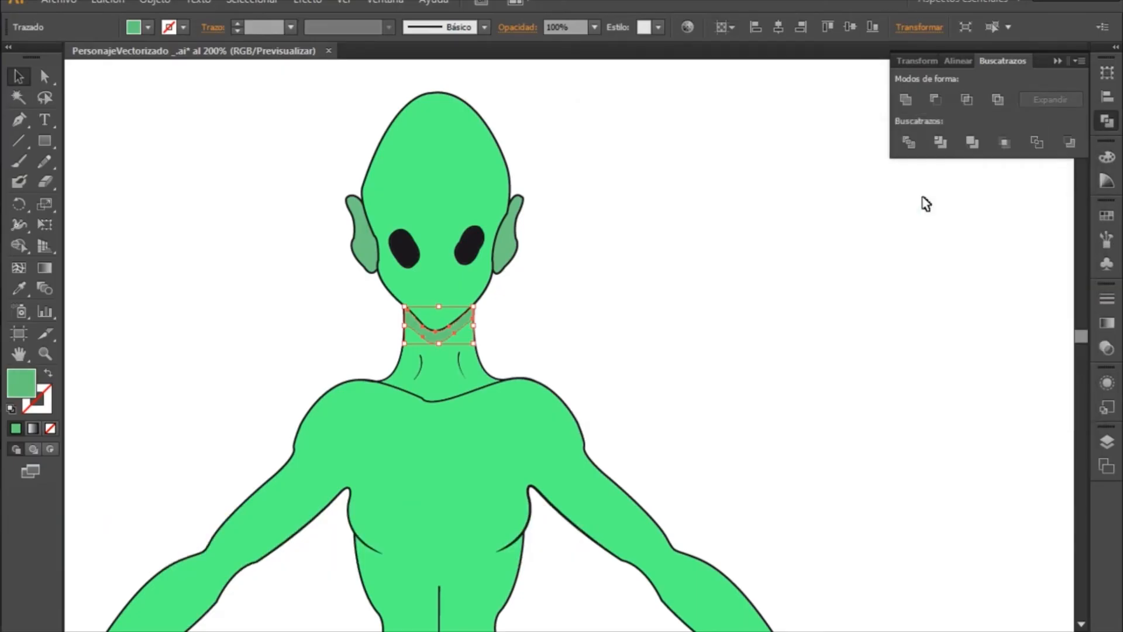
left_click(698, 328)
- Draw a small ellipse over the character's left-hand black eye and move it into the eye's upper outer part
mouse_move(623, 396)
left_mouse_down()
mouse_move(624, 333)
mouse_move(572, 279)
mouse_move(658, 361)
mouse_move(746, 334)
mouse_move(708, 319)
mouse_move(736, 338)
mouse_move(714, 346)
mouse_move(745, 306)
mouse_move(579, 362)
left_mouse_up()
left_click_drag(692, 305, 624, 369)
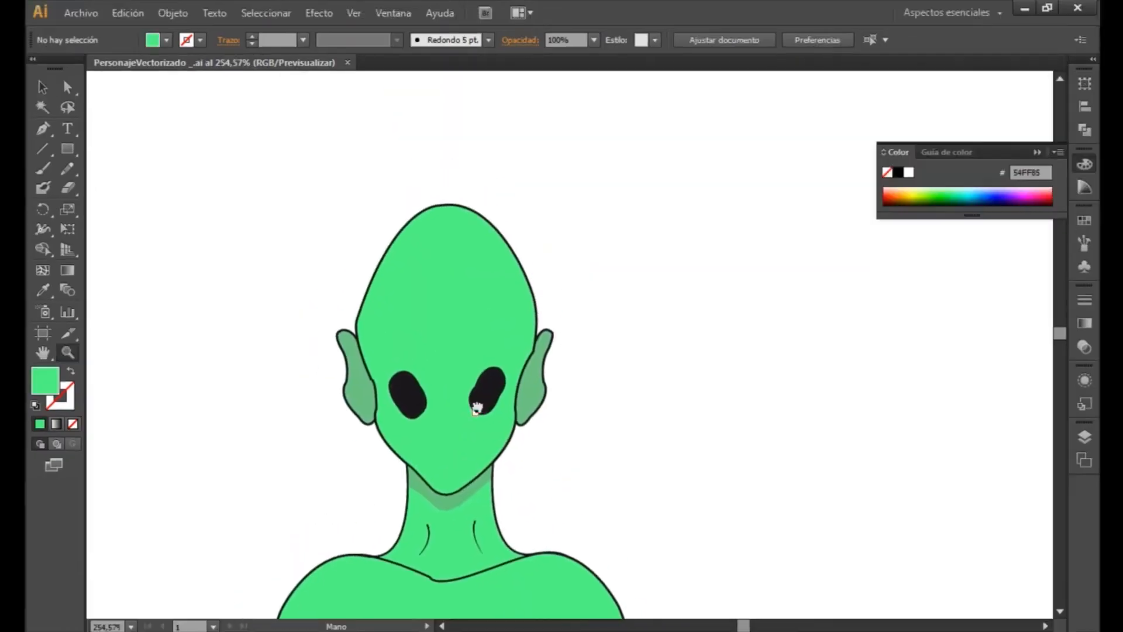
left_click_drag(477, 394, 620, 308)
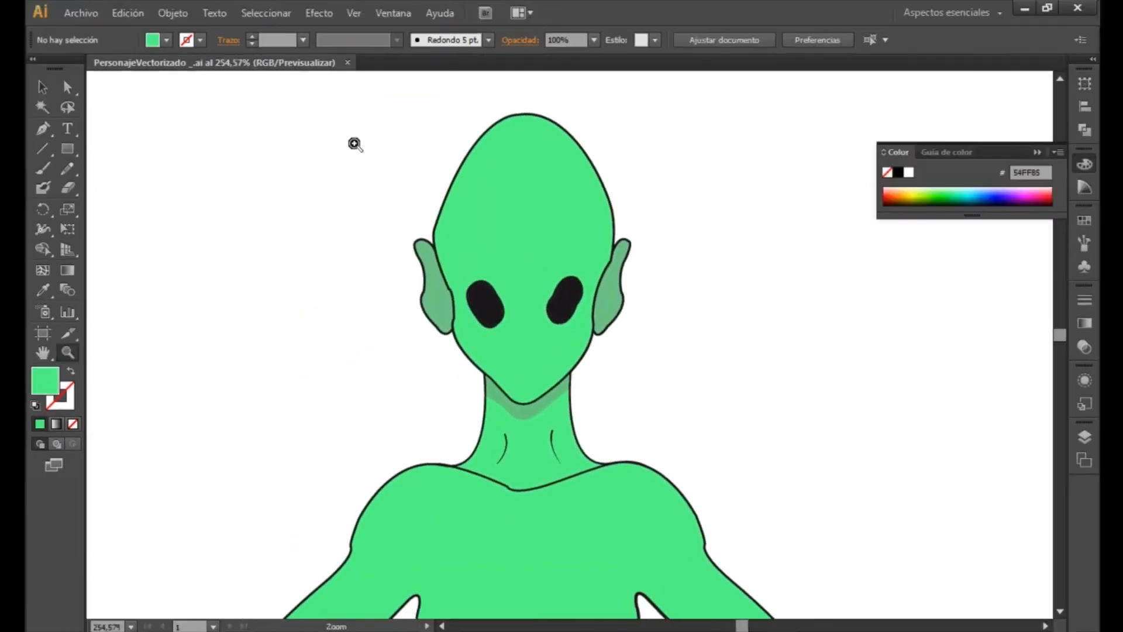
left_click_drag(346, 124, 758, 434)
left_click_drag(748, 352, 658, 370)
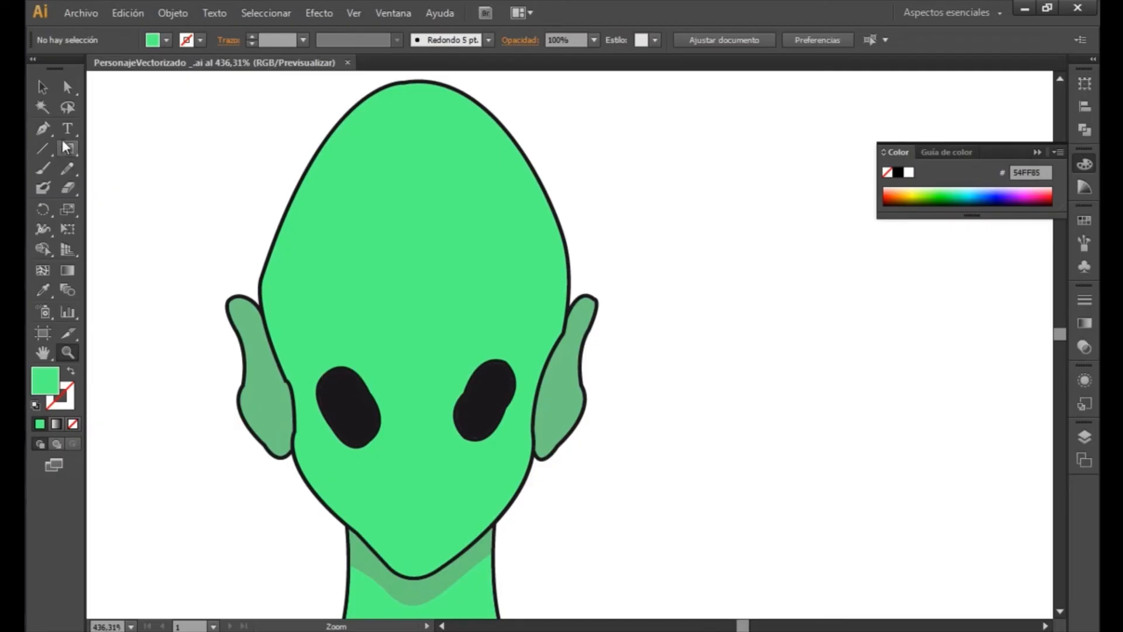
left_click(44, 125)
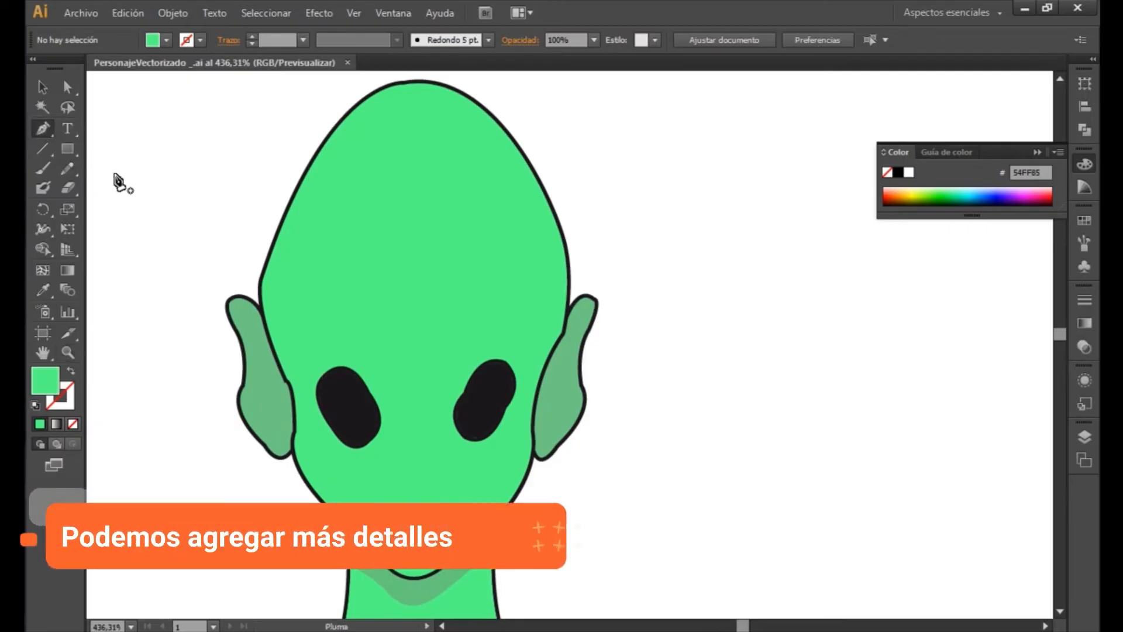
left_click(69, 148)
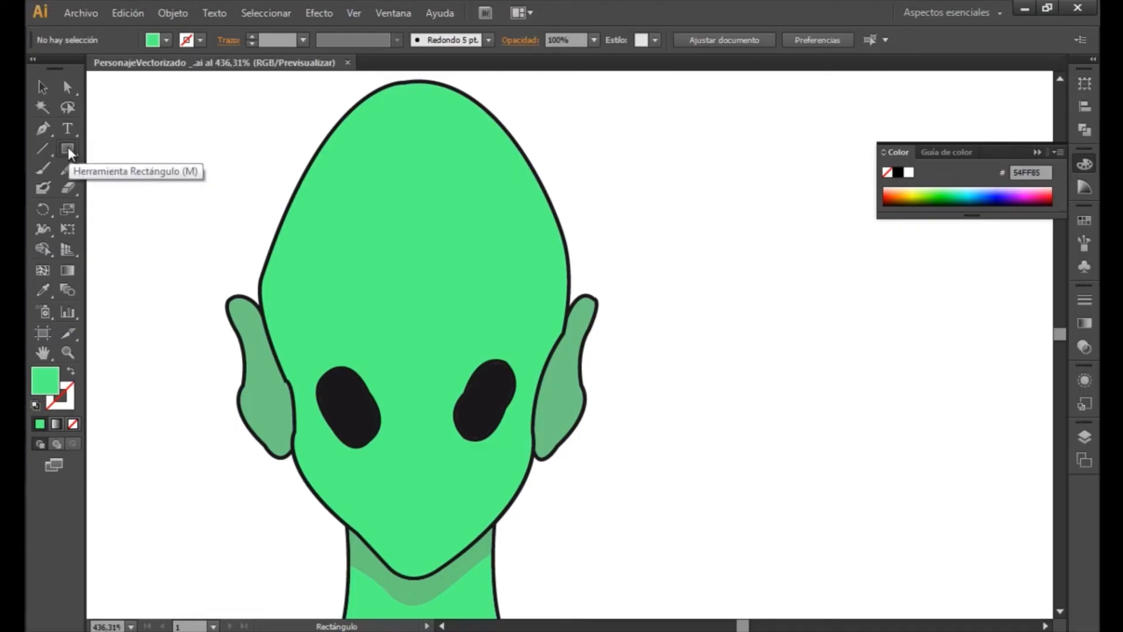
left_click(69, 147)
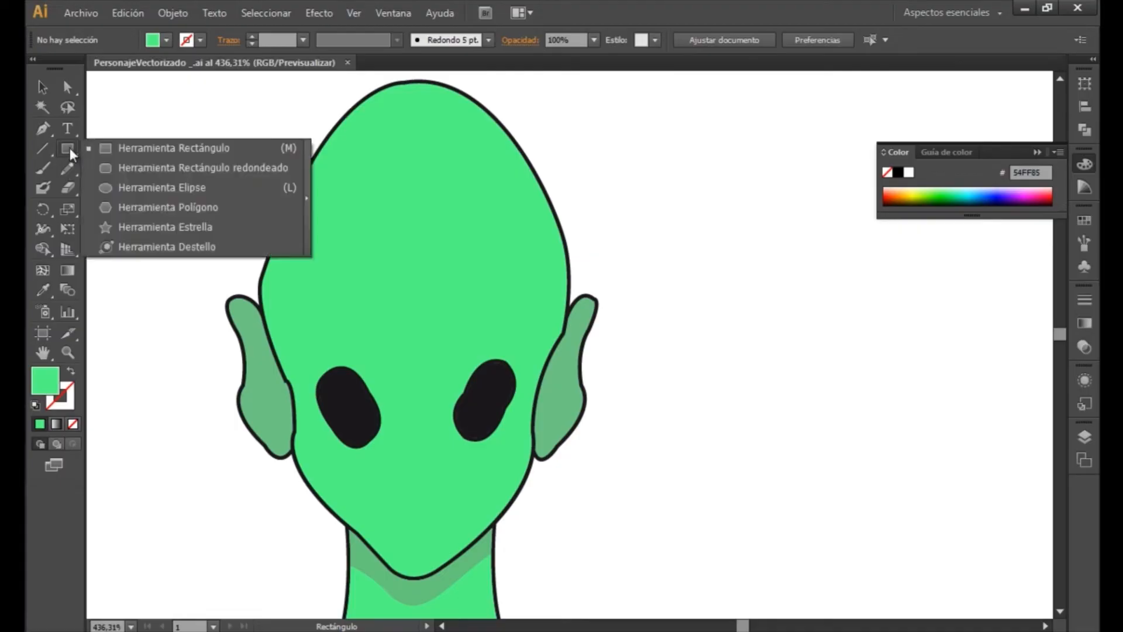
left_click(125, 187)
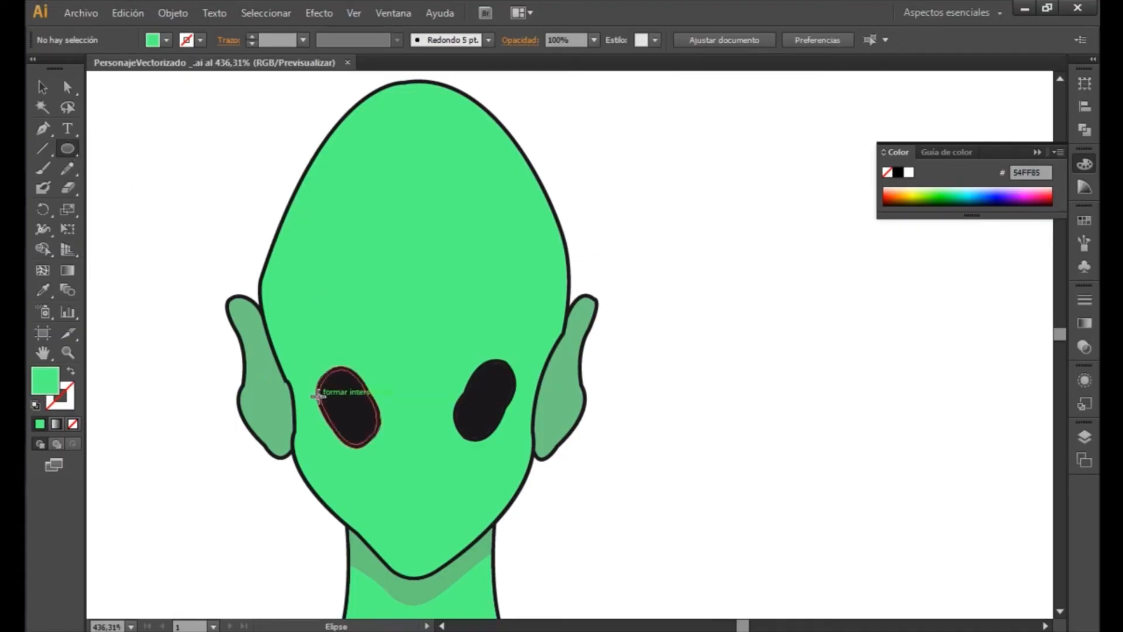
left_click_drag(330, 392, 349, 409)
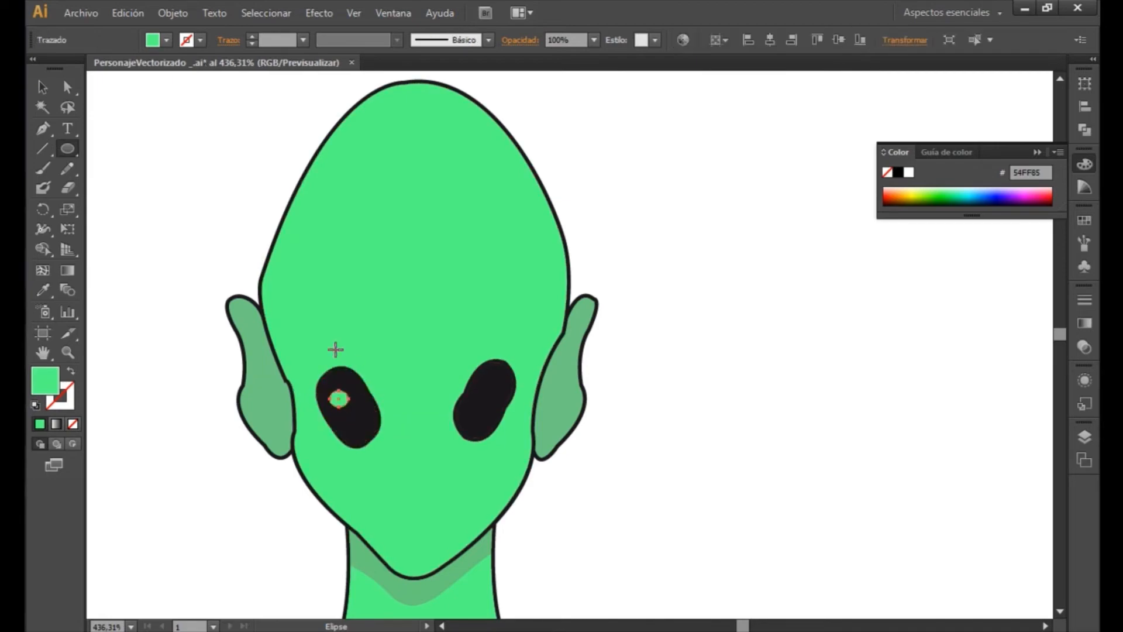
left_click(42, 86)
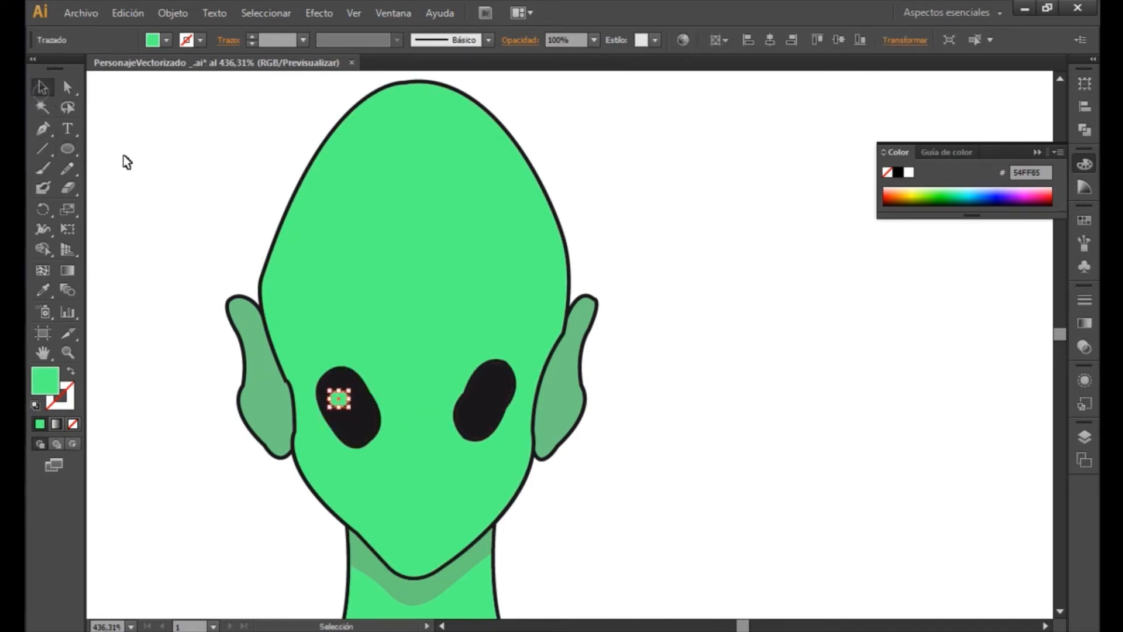
left_click_drag(341, 403, 335, 394)
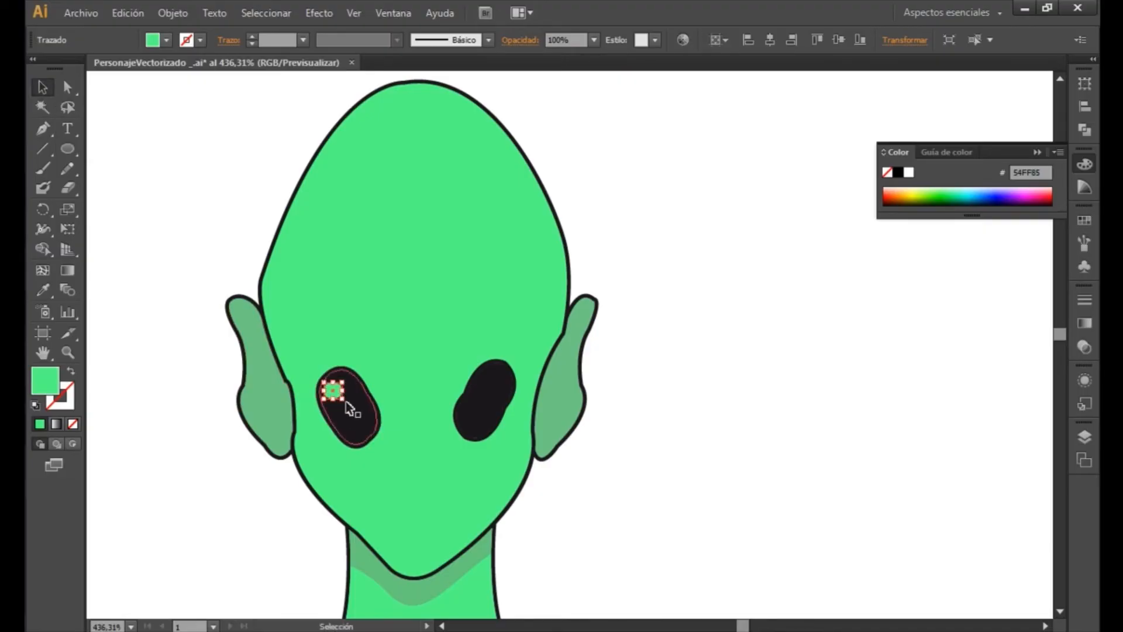
- Fill the small eye ellipse with the near-white colour FCFCFC as a highlight
double_click(52, 387)
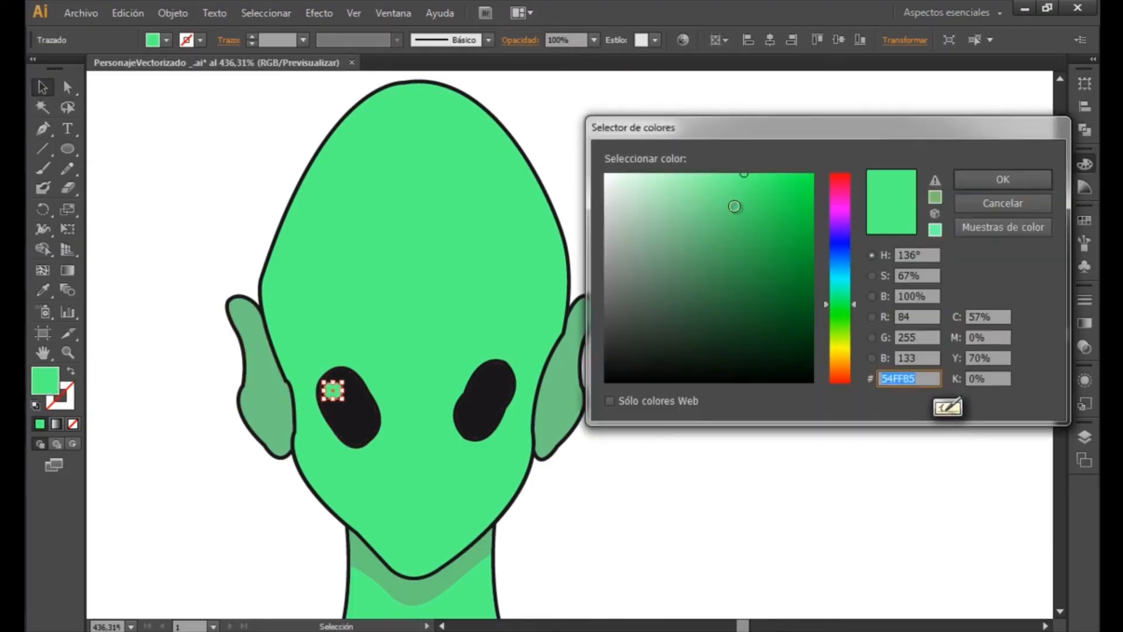
type("57FF82")
mouse_move(630, 203)
left_mouse_down()
mouse_move(605, 175)
mouse_move(584, 174)
left_mouse_up()
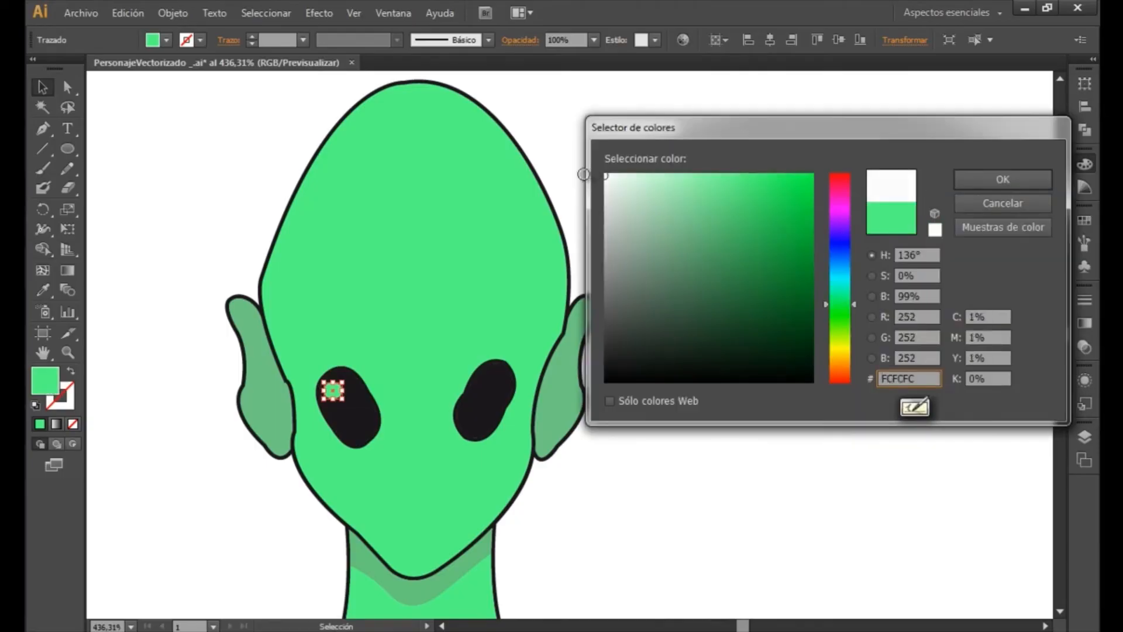
left_click(986, 183)
left_click(735, 399)
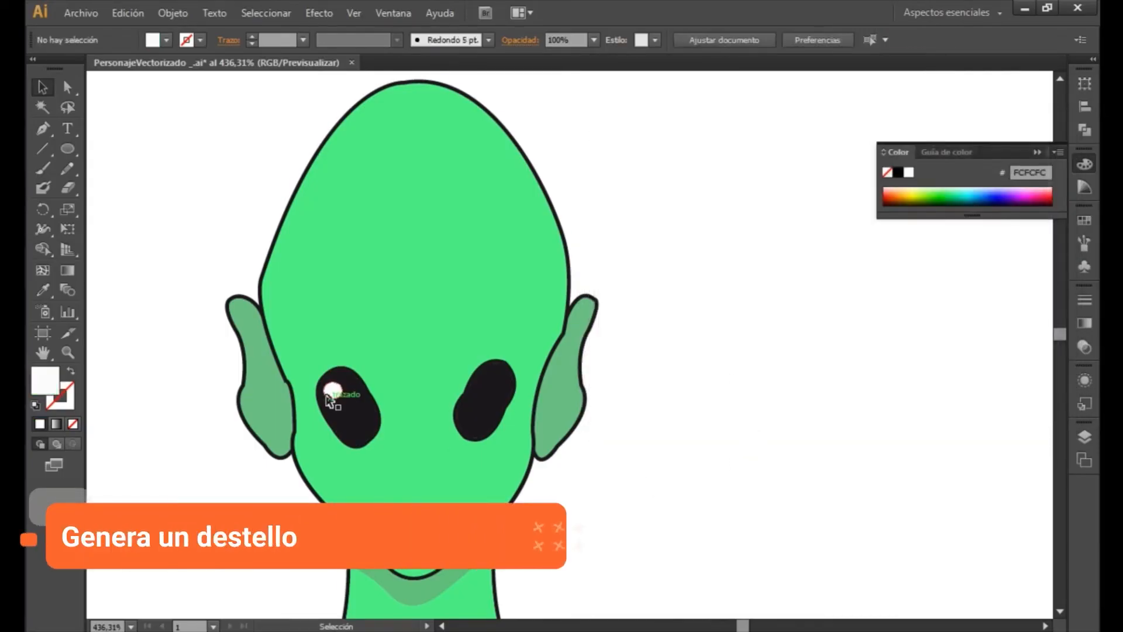
- Duplicate the white highlight onto the upper part of the other eye
left_click(330, 395)
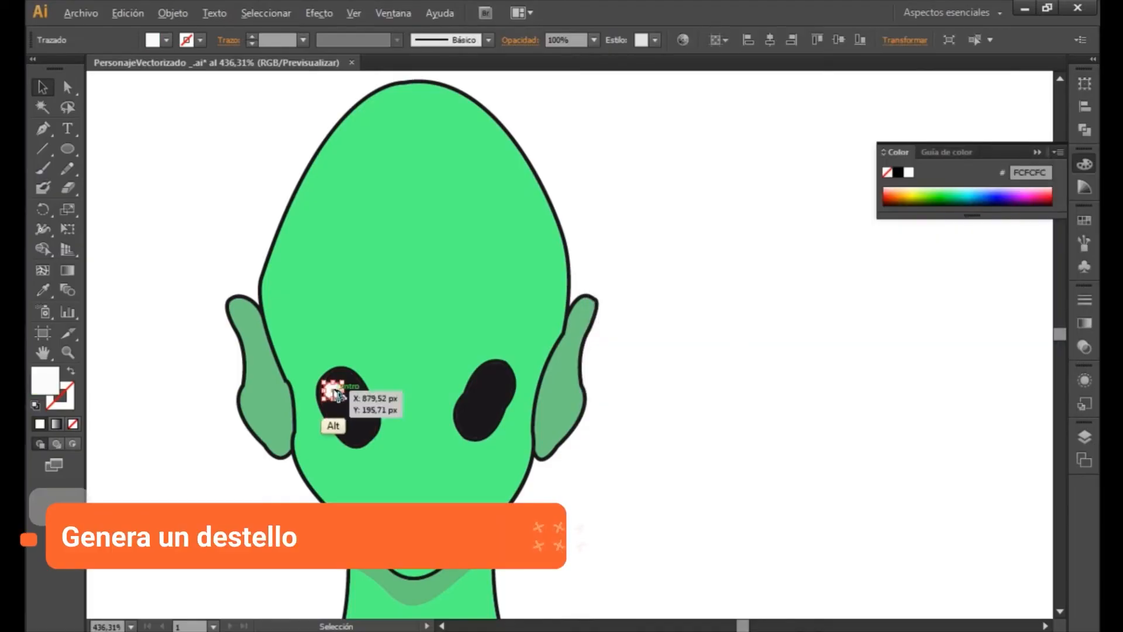
left_click_drag(337, 395, 502, 380)
left_click(719, 418)
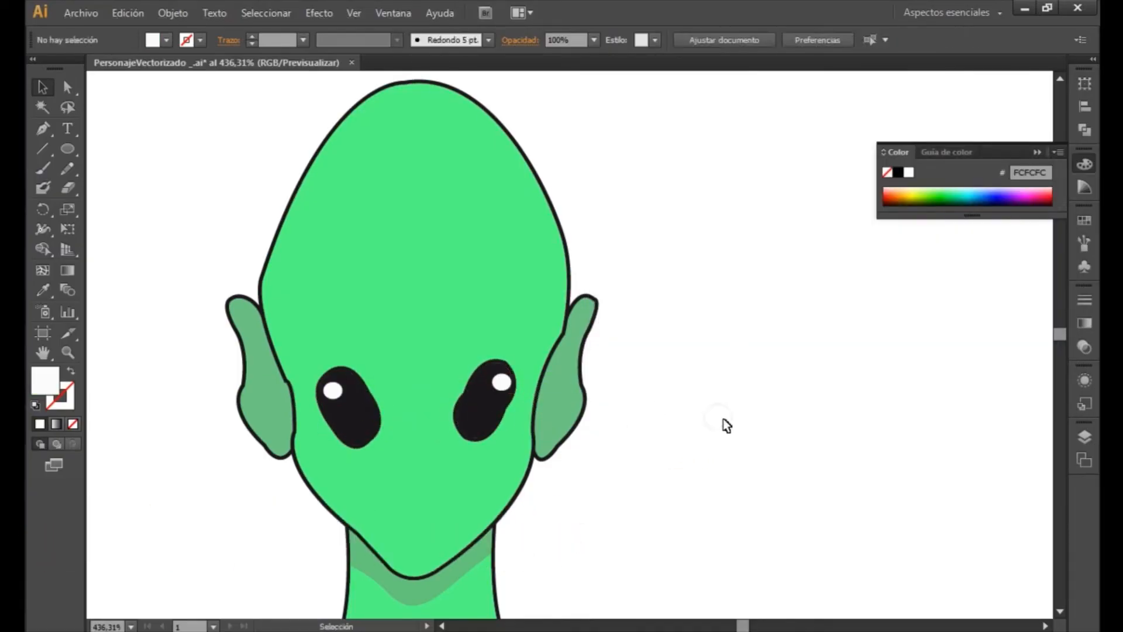
left_click_drag(503, 383, 484, 382)
left_click(647, 401)
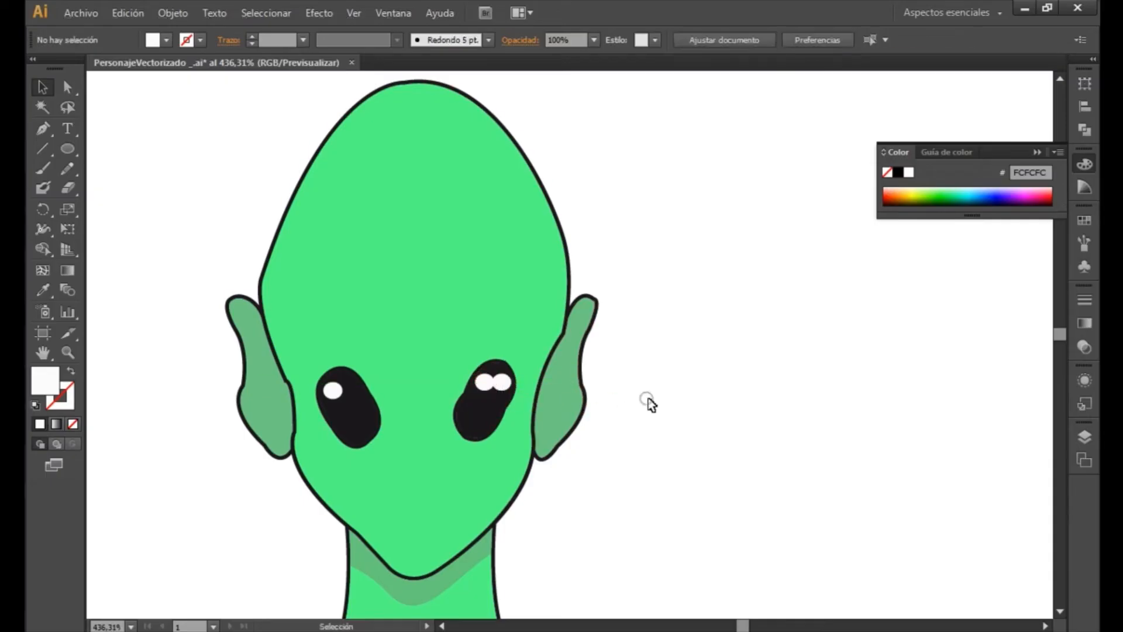
left_click(490, 384)
key("Delete")
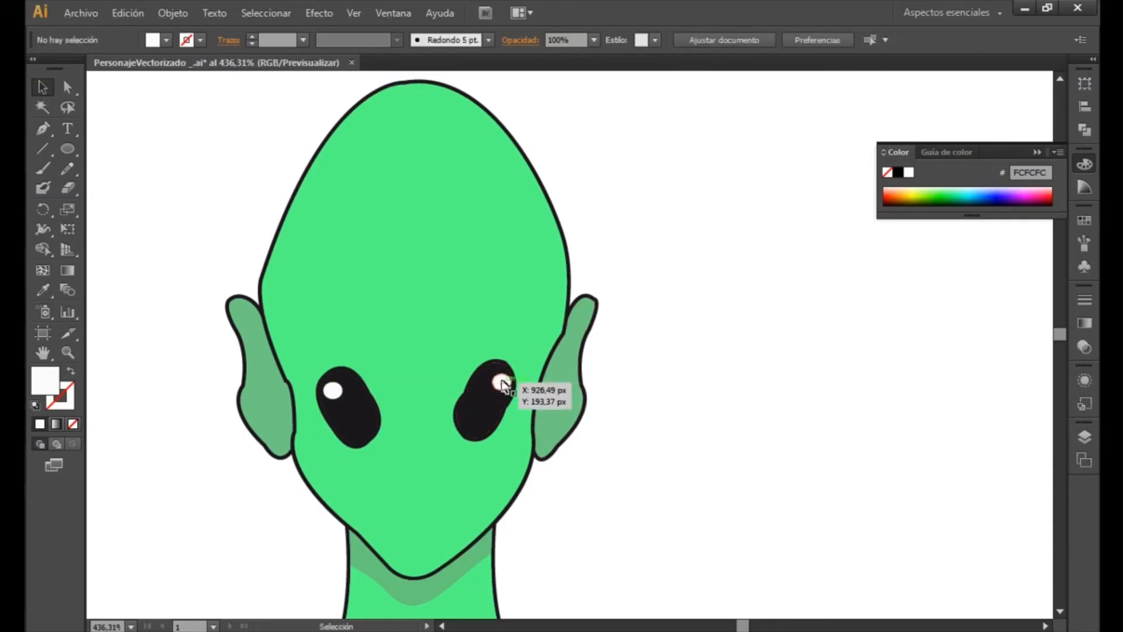
- Shift the duplicated highlight slightly inward within the right-hand eye, towards the nose side, and deselect it
left_click_drag(502, 384, 485, 382)
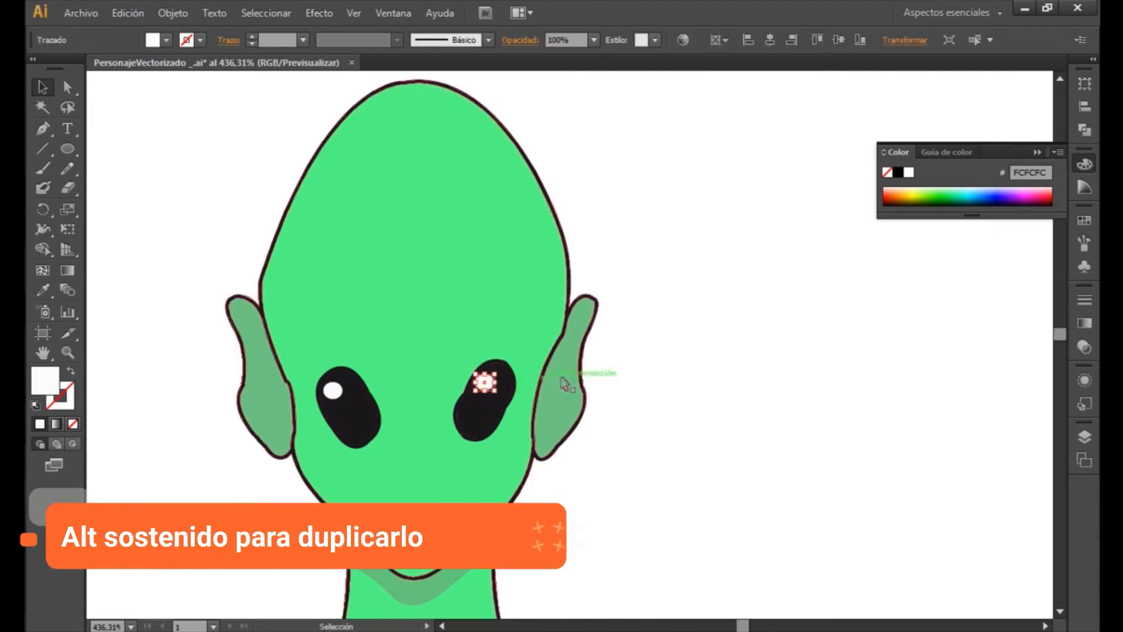
key("z")
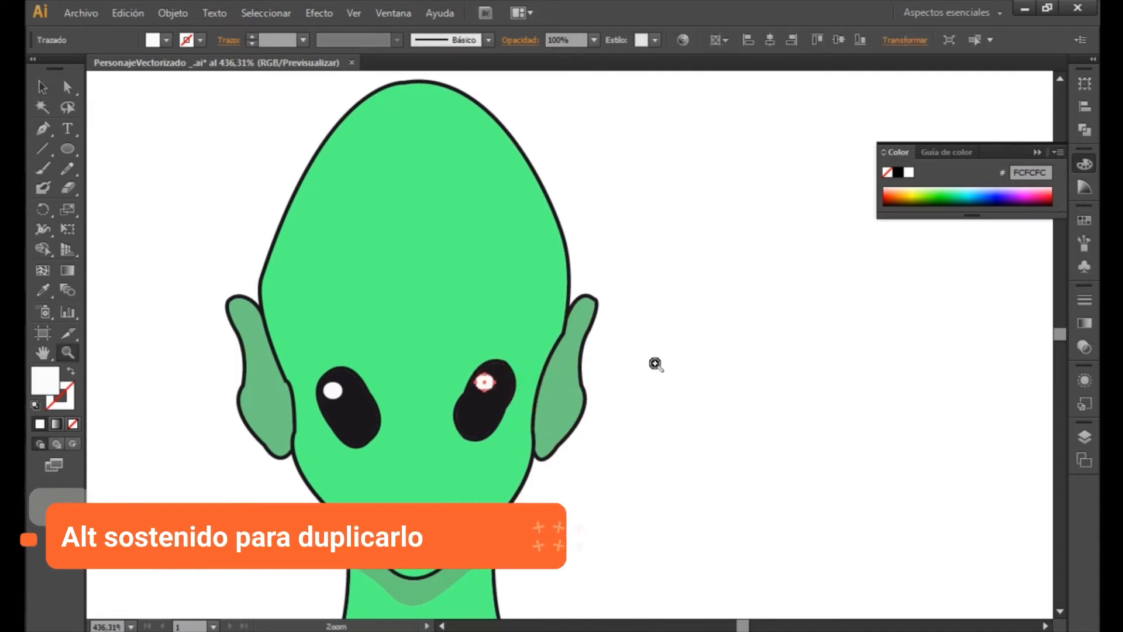
left_click_drag(610, 359, 611, 360)
left_click(627, 372, "alt")
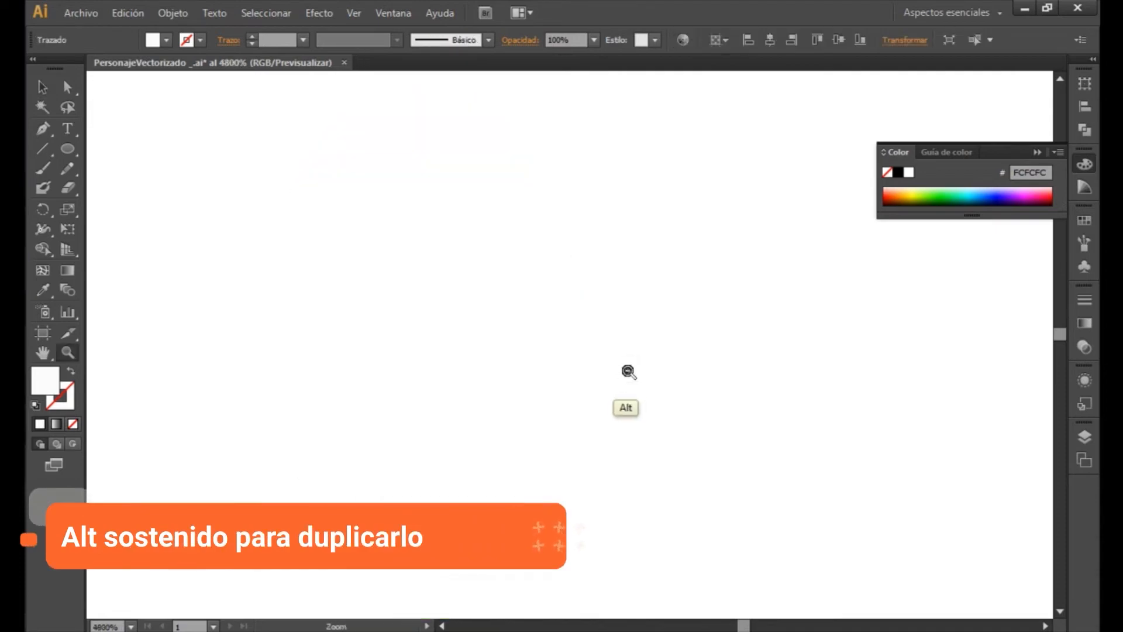
left_click(627, 373, "alt")
left_click(625, 374, "alt")
left_click(625, 375, "alt")
left_click(626, 375, "alt")
left_click(626, 376, "alt")
left_click(627, 376, "alt")
left_click(627, 377, "alt")
left_click(627, 376, "alt")
left_click(627, 376, "alt")
left_click(626, 376, "alt")
left_click(625, 376, "alt")
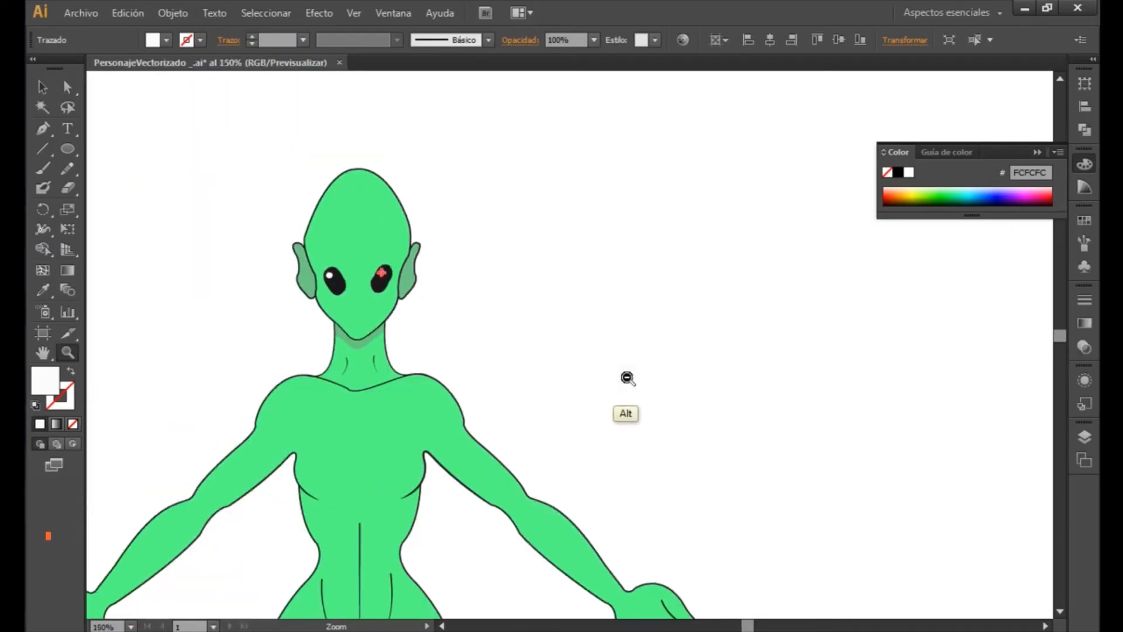
left_click(625, 377, "alt")
left_click(42, 88)
left_click(547, 316)
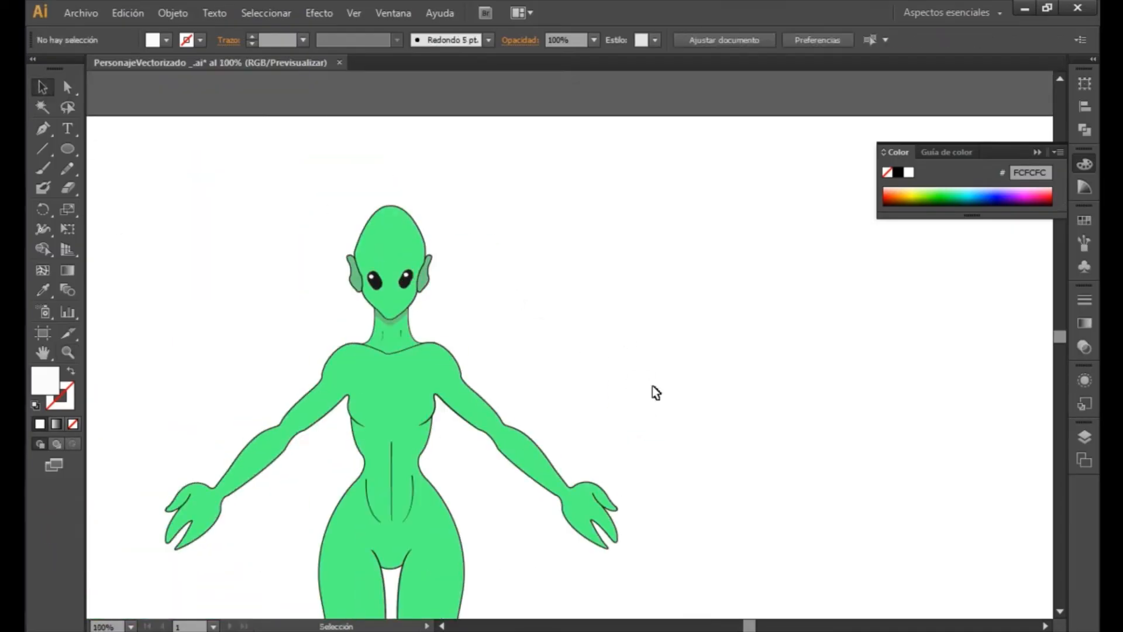
- Draw a long, thin ellipse with the white fill on the left-hand shoulder, just below its outline
left_click_drag(652, 391, 754, 293)
left_click_drag(689, 426, 635, 501)
left_click_drag(694, 279, 753, 367)
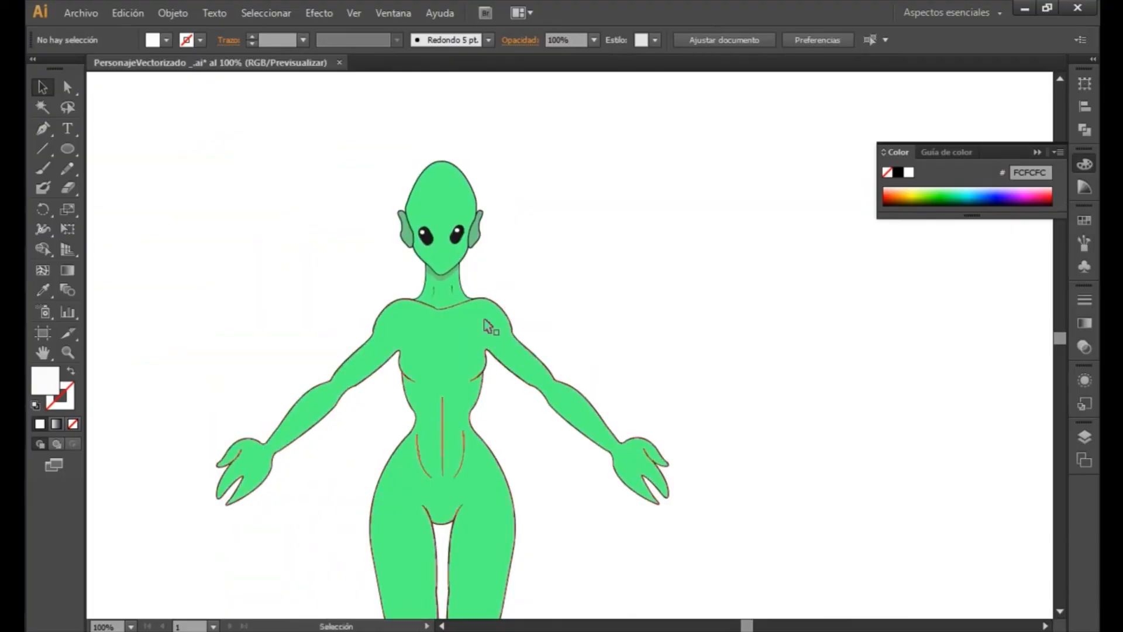
key("z")
left_click(409, 306)
left_click_drag(318, 261, 1015, 471)
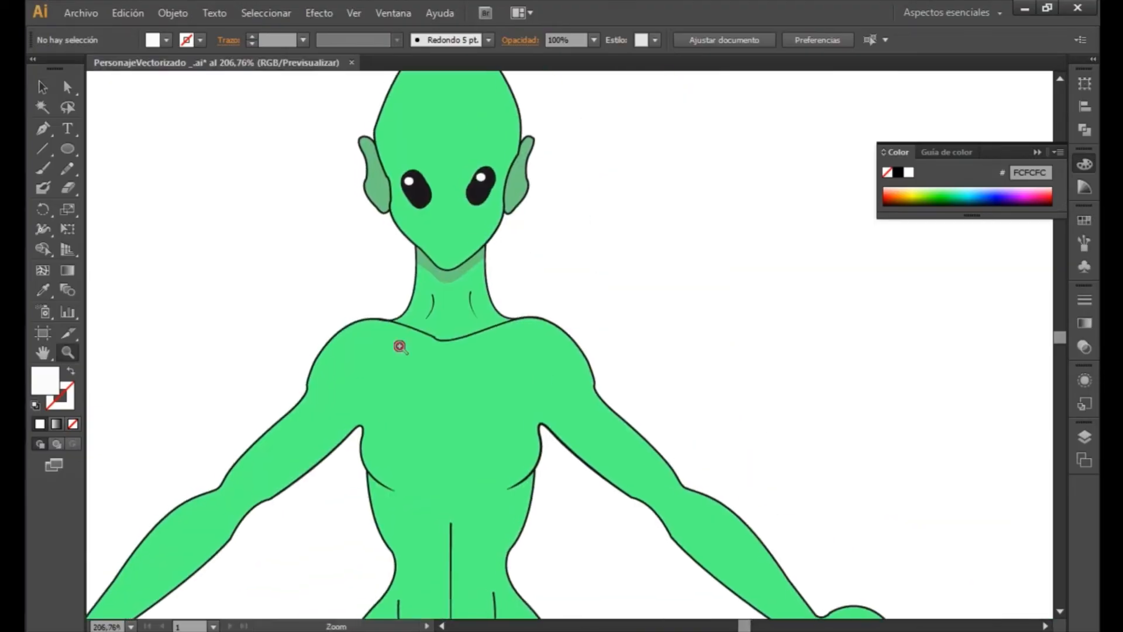
left_click_drag(263, 314, 762, 419)
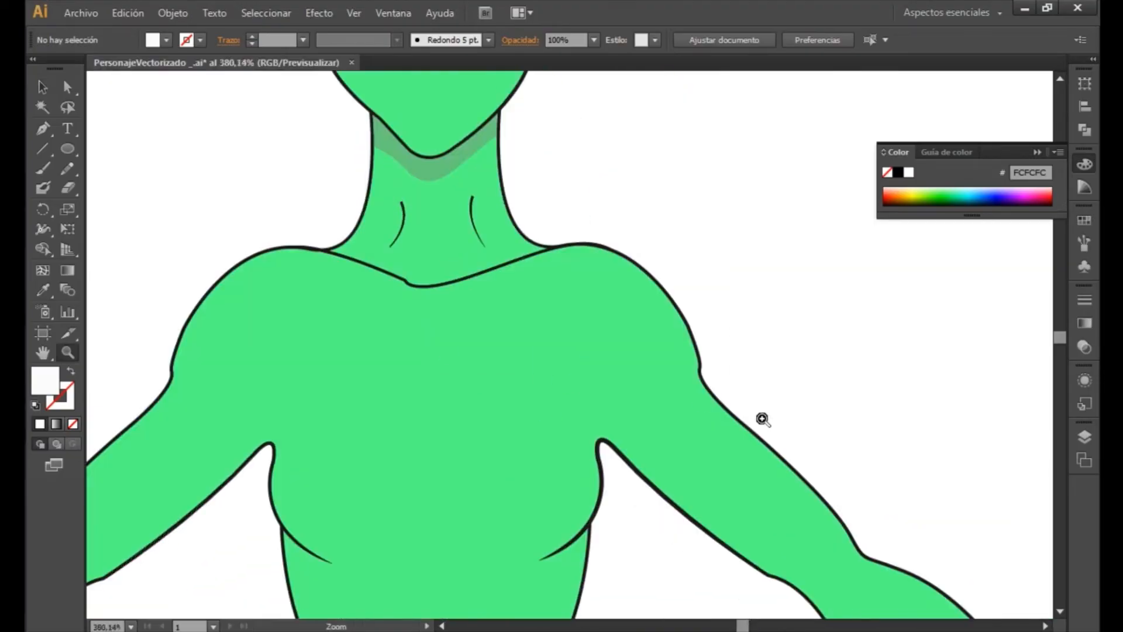
left_click(66, 150)
left_click_drag(254, 274, 319, 283)
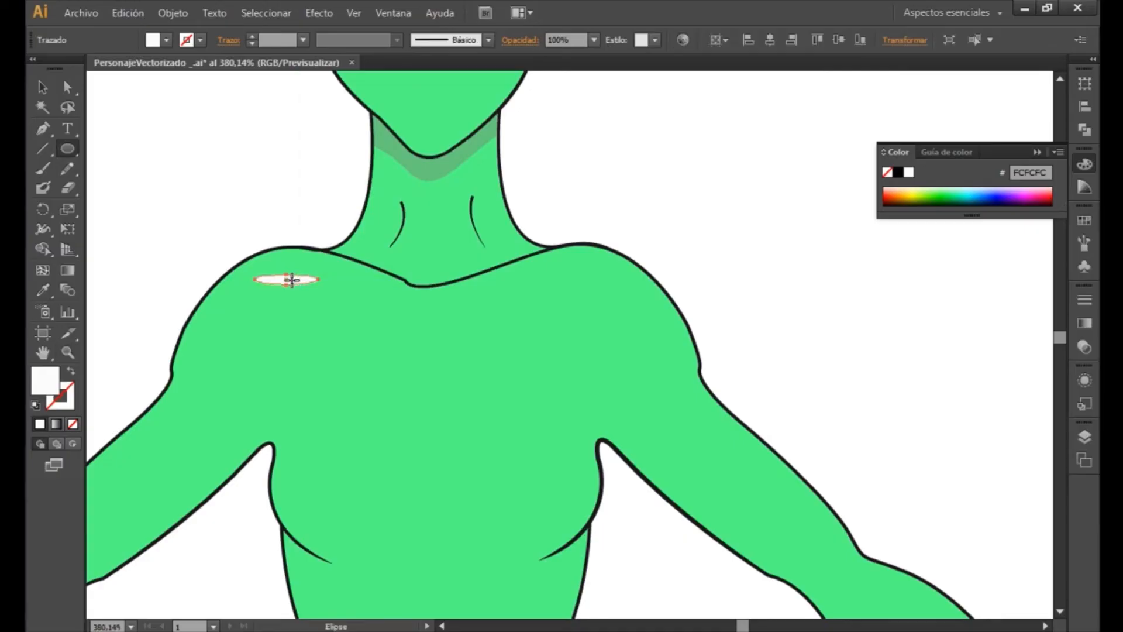
- Move the white ellipse close to the shoulder outline and rotate it to follow the shoulder's slope as a highlight
key("v")
left_click_drag(298, 277, 288, 255)
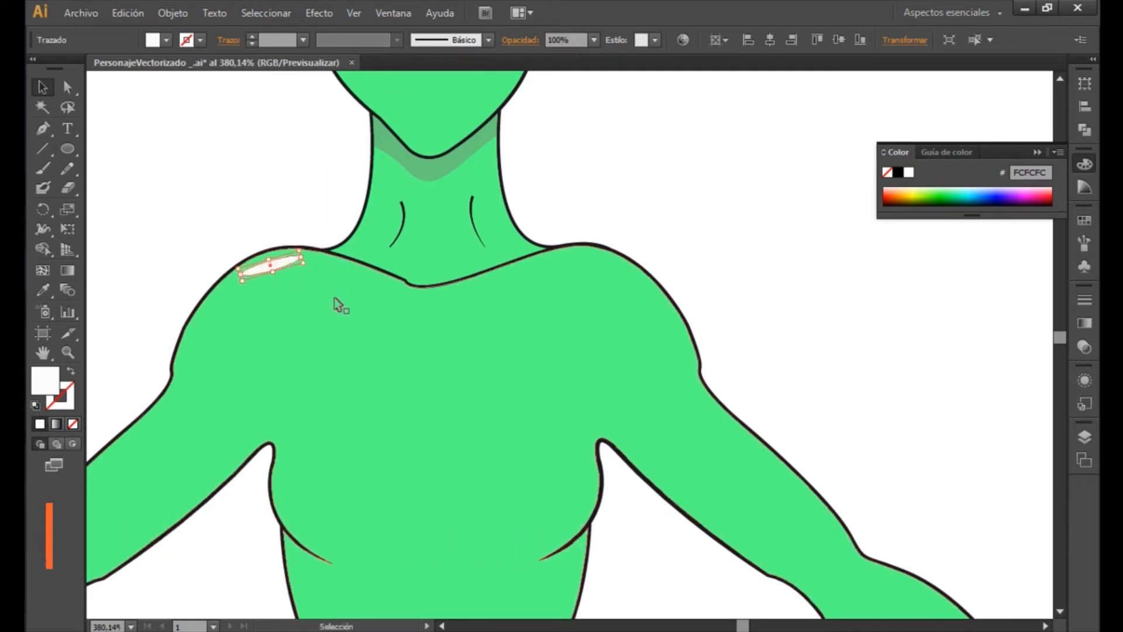
left_click(299, 228)
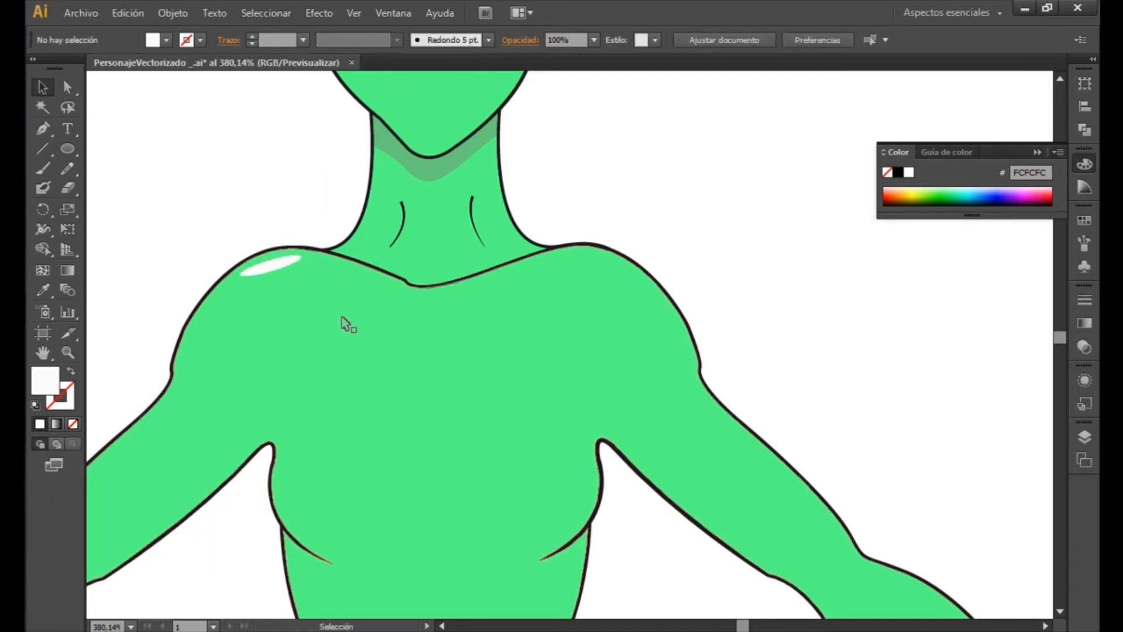
key("z")
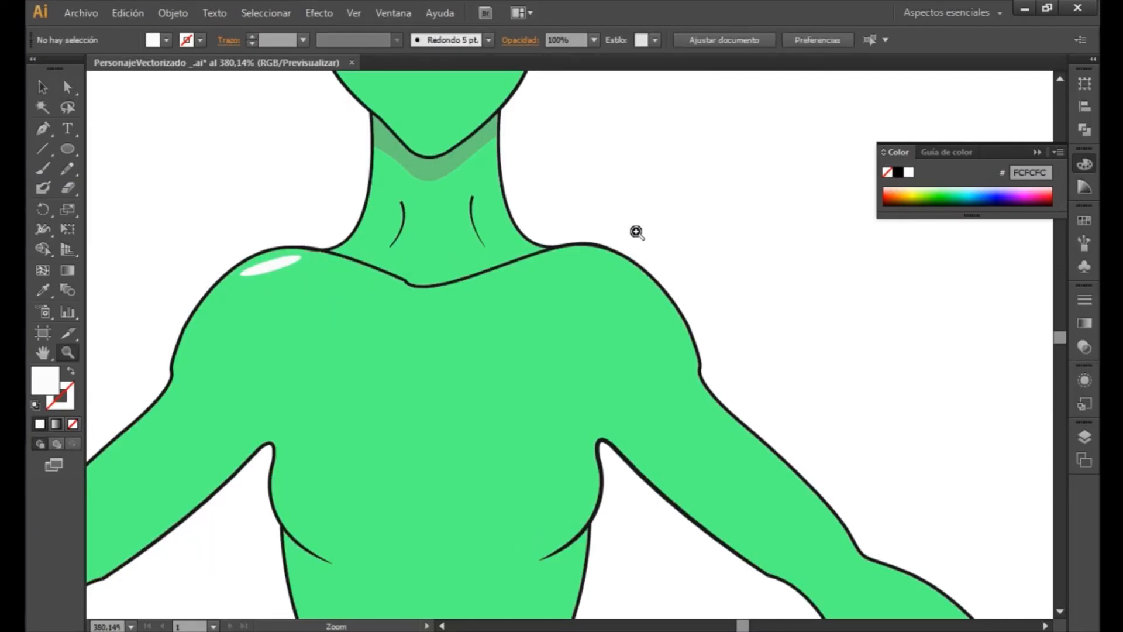
left_click(635, 234, "alt")
left_click(626, 240, "alt")
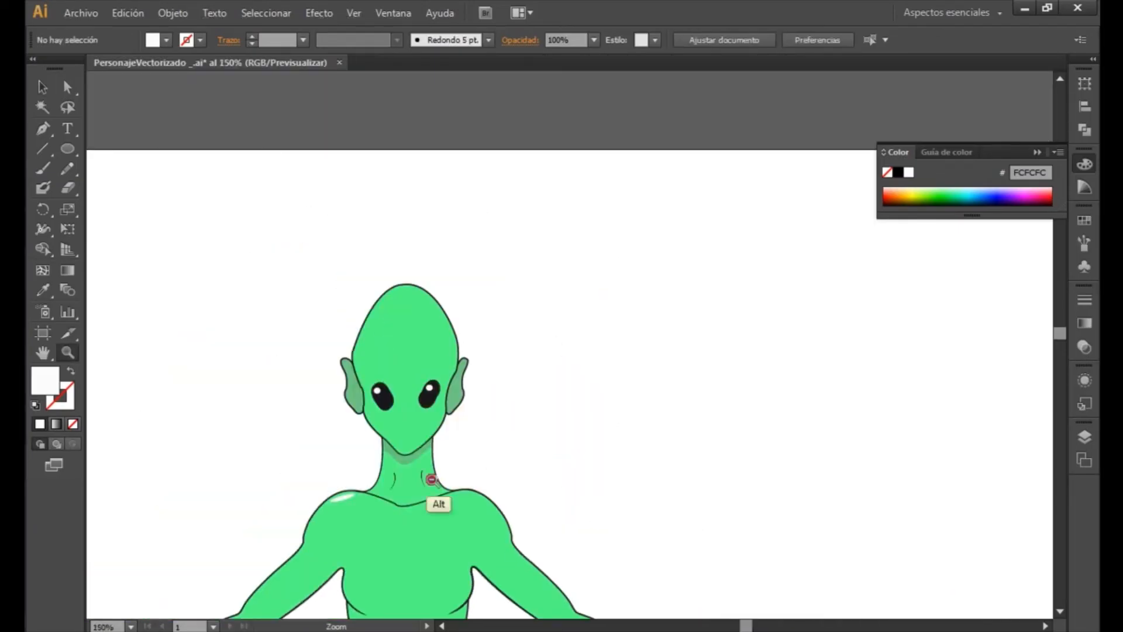
- Duplicate the white shoulder highlight onto the opposite shoulder and tilt the copy to follow that shoulder's slope
left_click(450, 475, "alt")
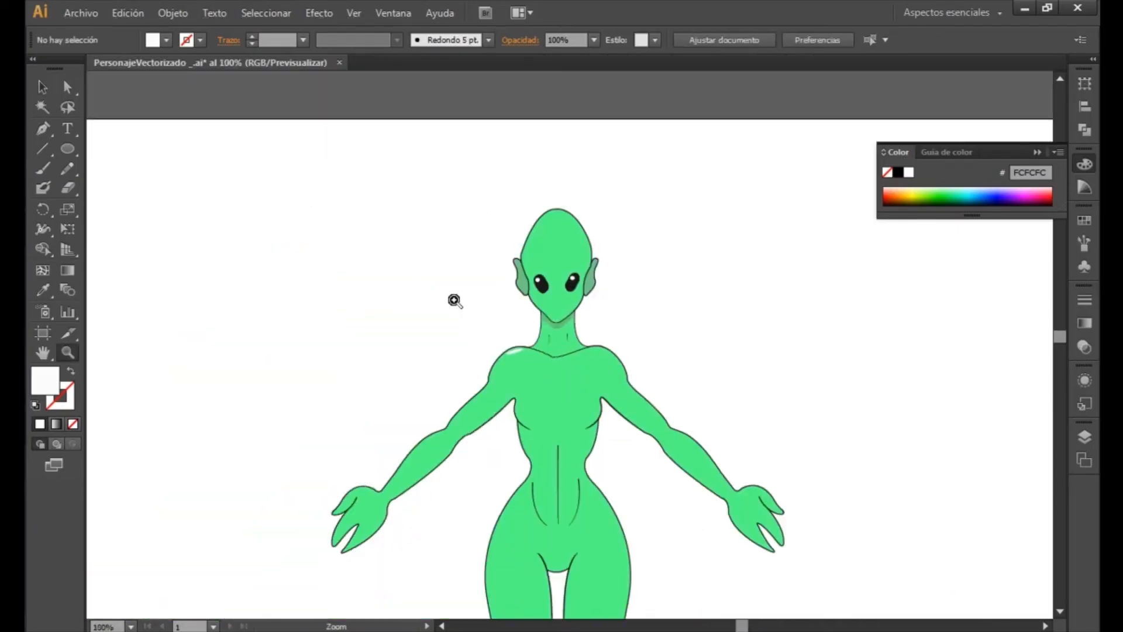
left_click_drag(454, 300, 768, 417)
key("v")
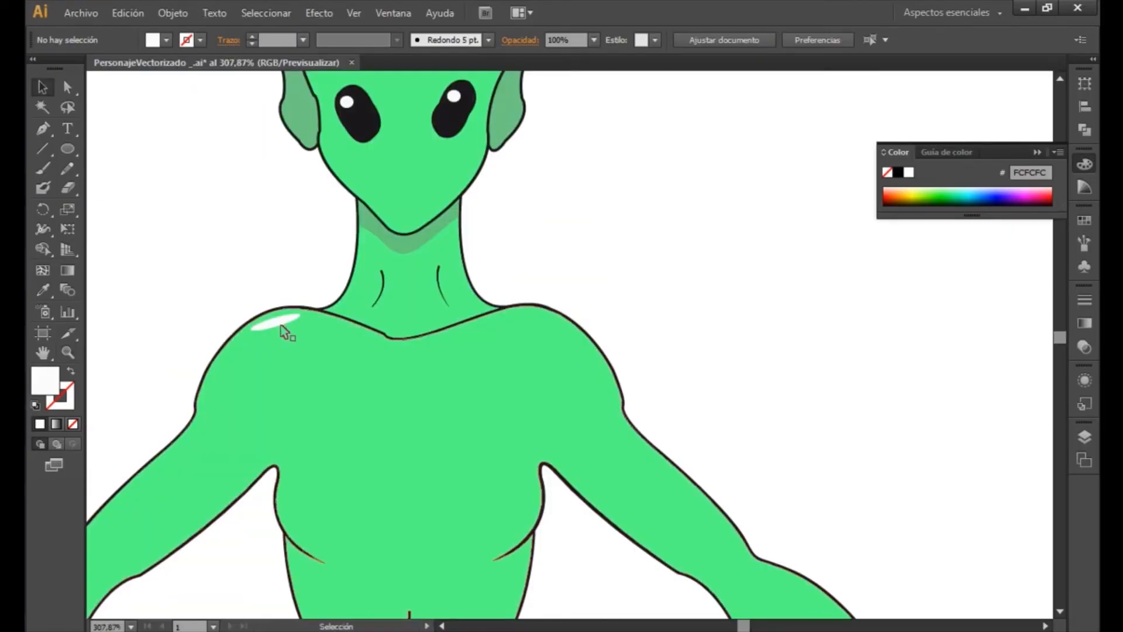
left_click(282, 326)
left_click_drag(283, 326, 546, 323)
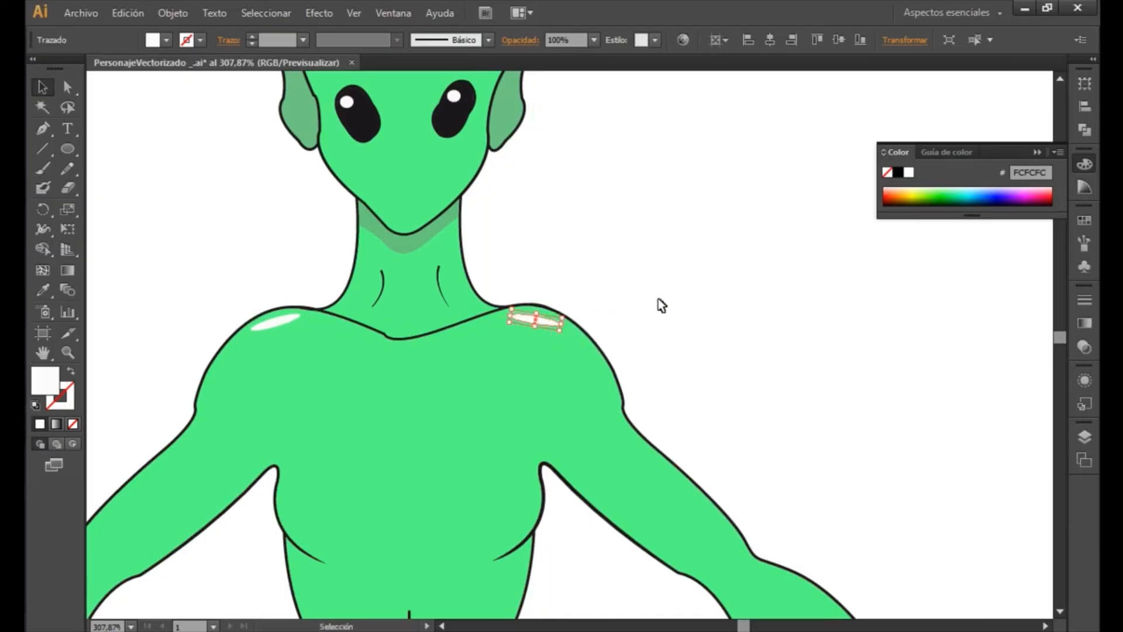
left_click(659, 303)
- Duplicate the left-hand shoulder's highlight onto the upper edge of the hand on the same side
left_click_drag(542, 438, 856, 195)
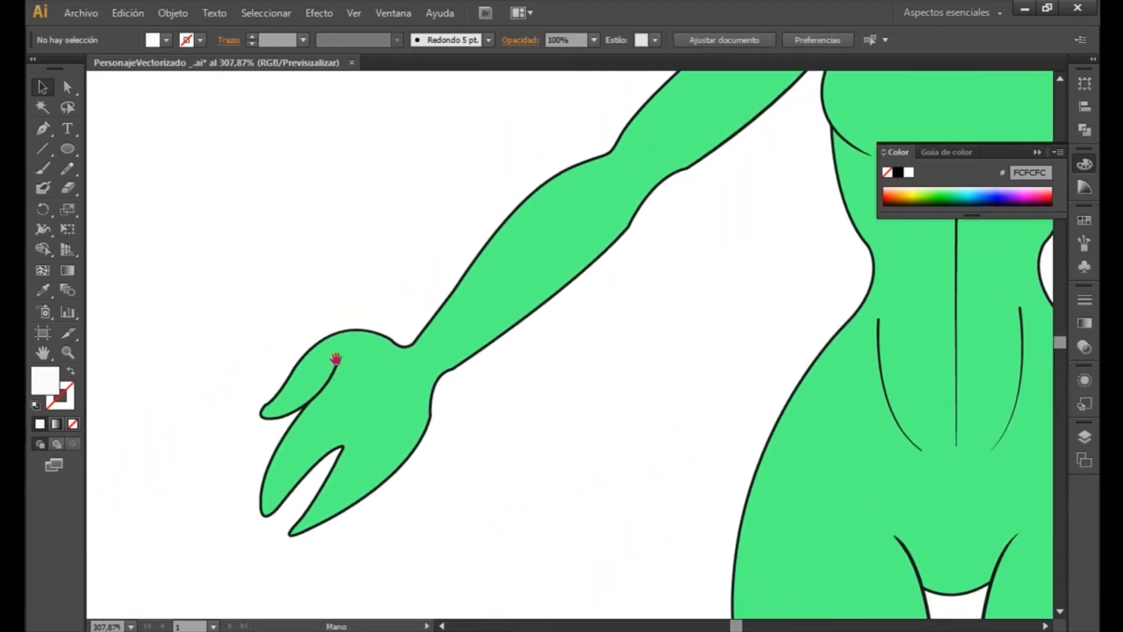
key("z")
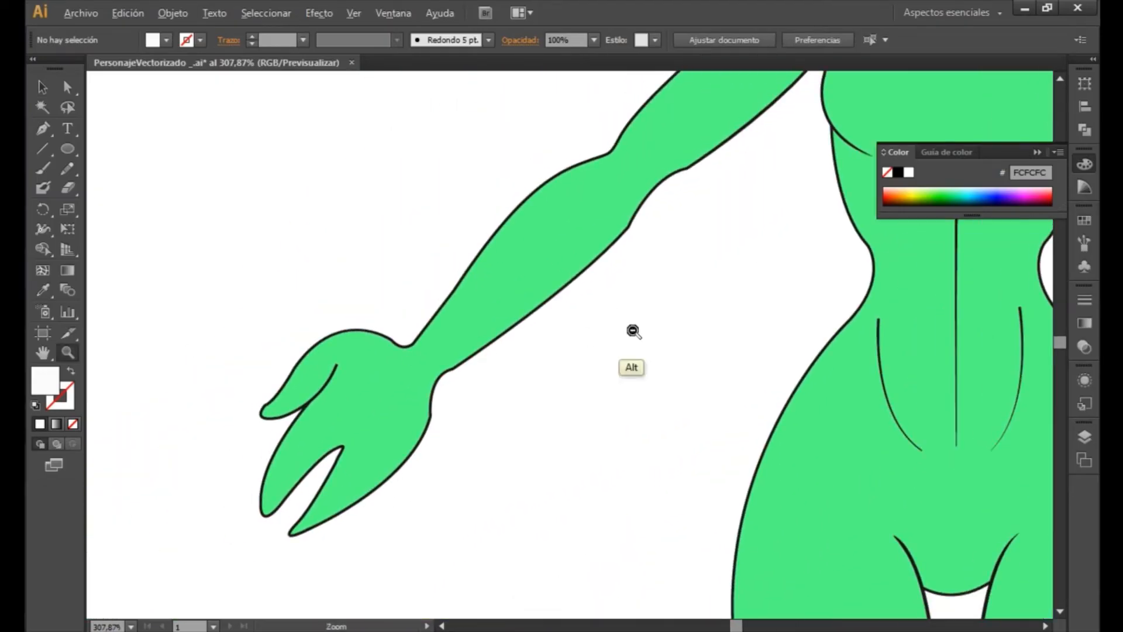
left_click(634, 332, "alt")
left_click(635, 332, "alt")
left_click_drag(824, 255, 691, 348)
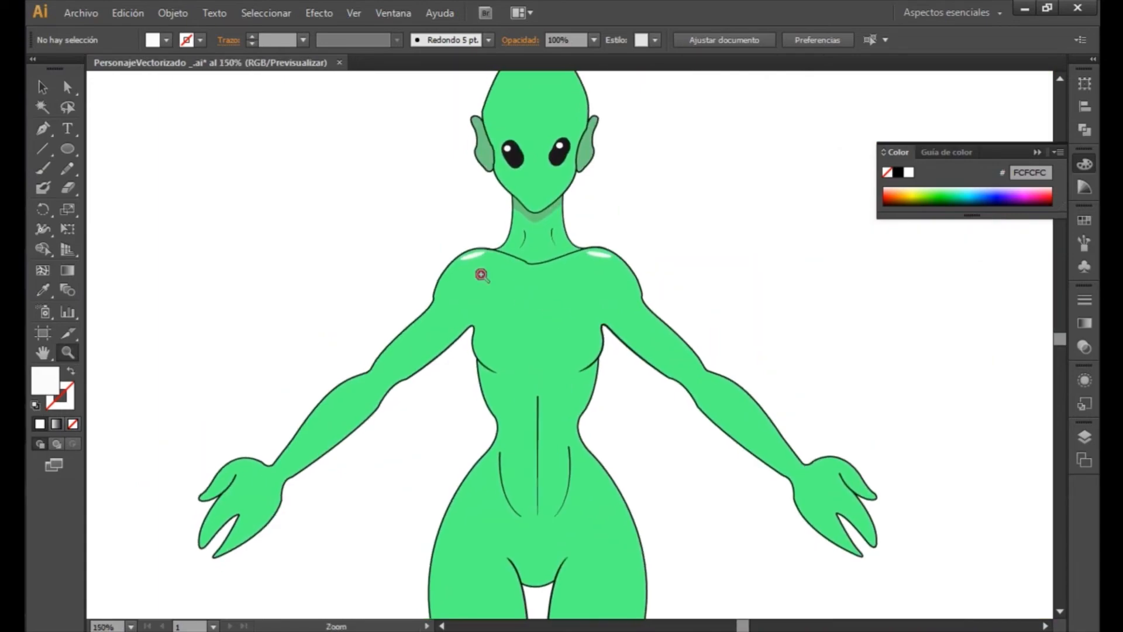
key("v")
left_click(475, 257)
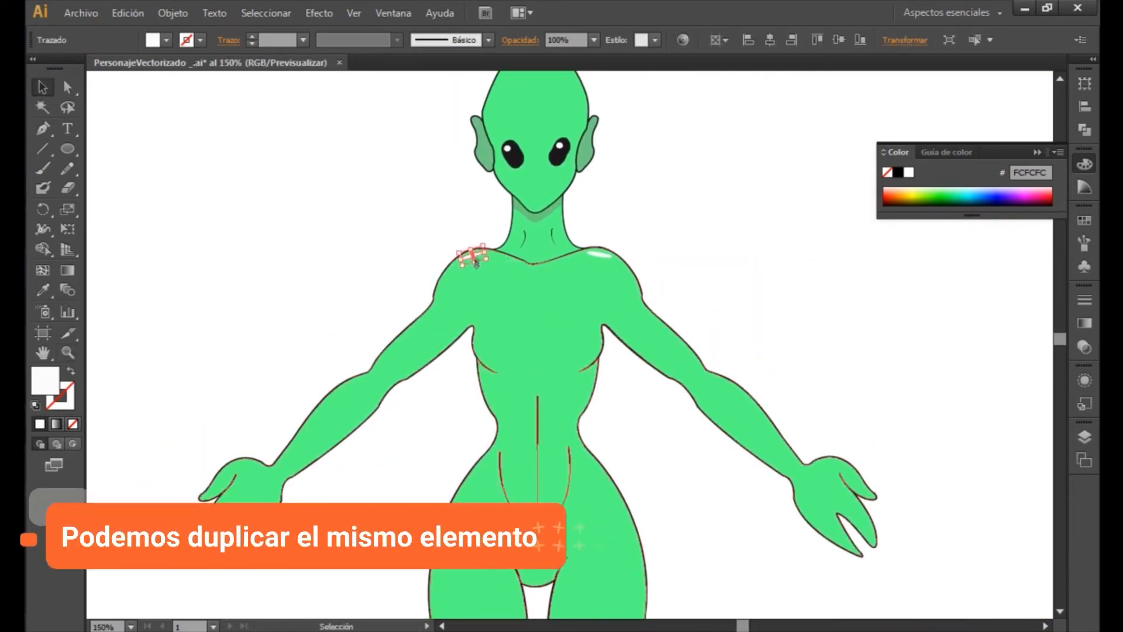
left_click_drag(480, 258, 252, 467)
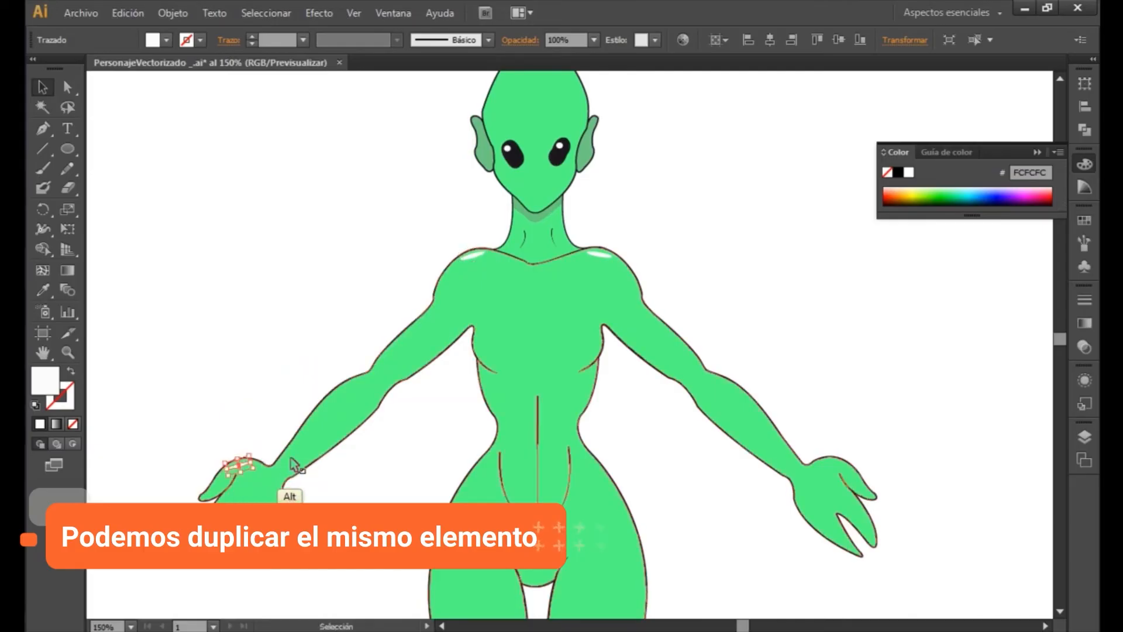
left_click(296, 493)
- Duplicate the hand highlight onto the opposite hand, tilt the copy to match its upper edge, and nudge it into place
left_click(244, 466)
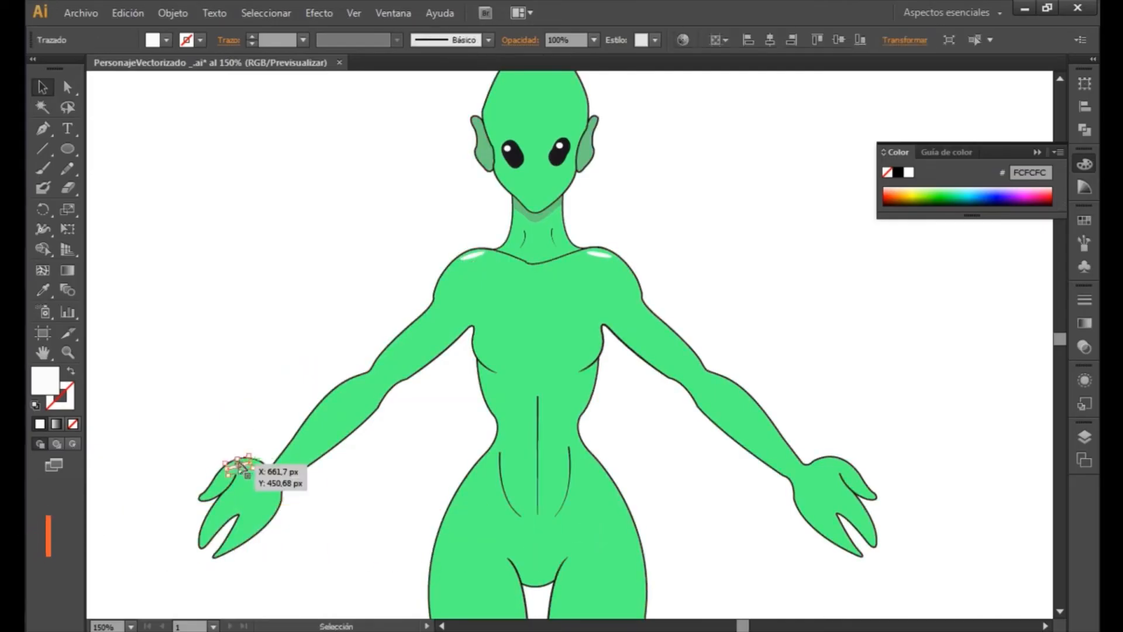
left_click_drag(244, 468, 835, 465)
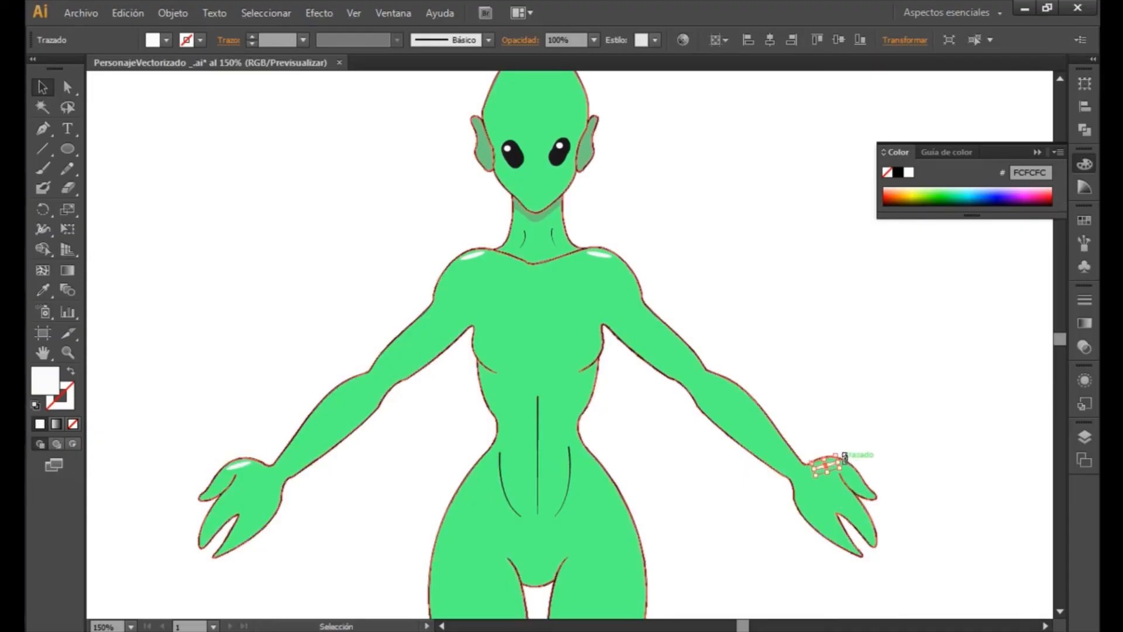
left_click(893, 458)
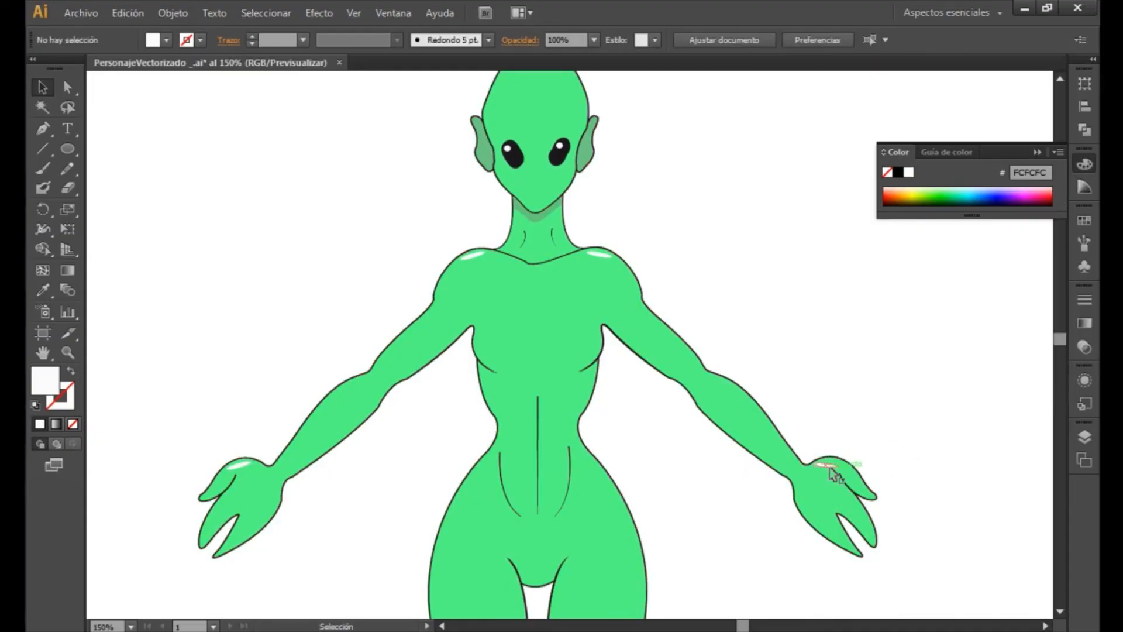
left_click_drag(831, 470, 839, 465)
left_click(886, 460)
- Examine the whole figure with the highlights on its shoulders and hands
key("space")
left_click_drag(602, 487, 425, 306)
left_click_drag(401, 594, 688, 358)
key("z")
left_click(547, 410, "alt")
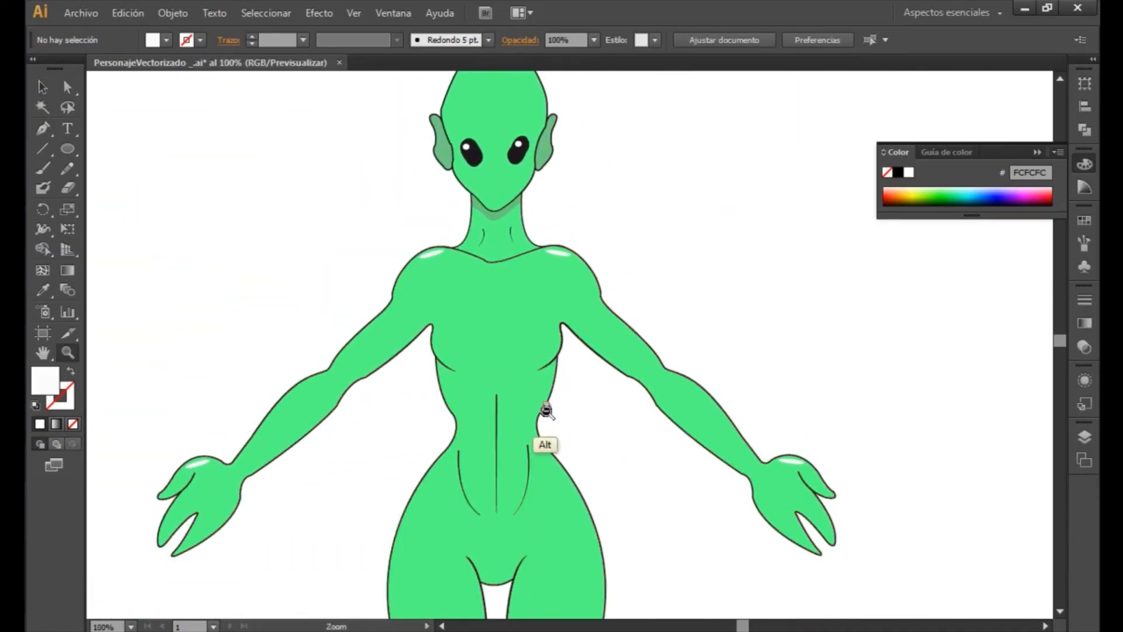
left_click(547, 411, "alt")
left_click(547, 410, "alt")
left_click_drag(671, 404, 545, 423)
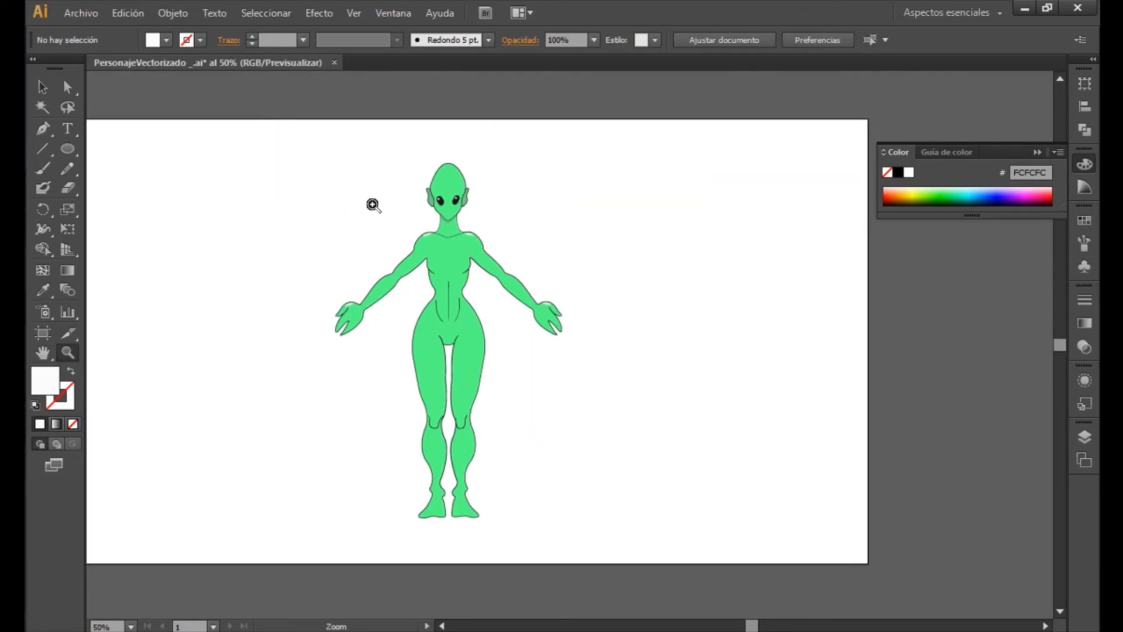
left_click_drag(277, 140, 662, 544)
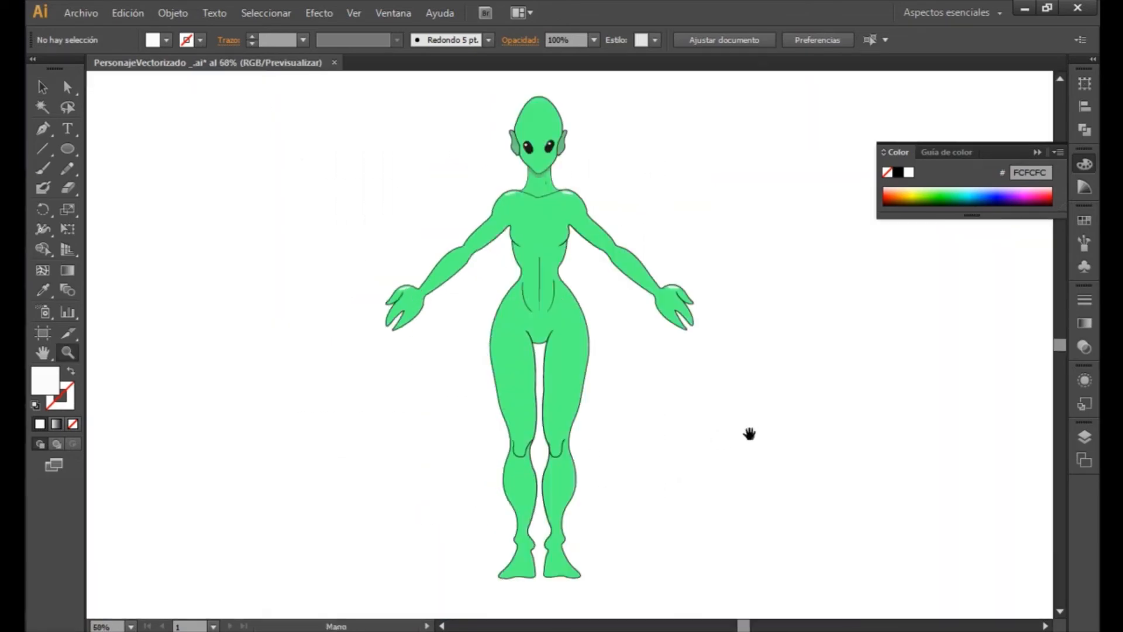
left_click_drag(782, 446, 658, 449)
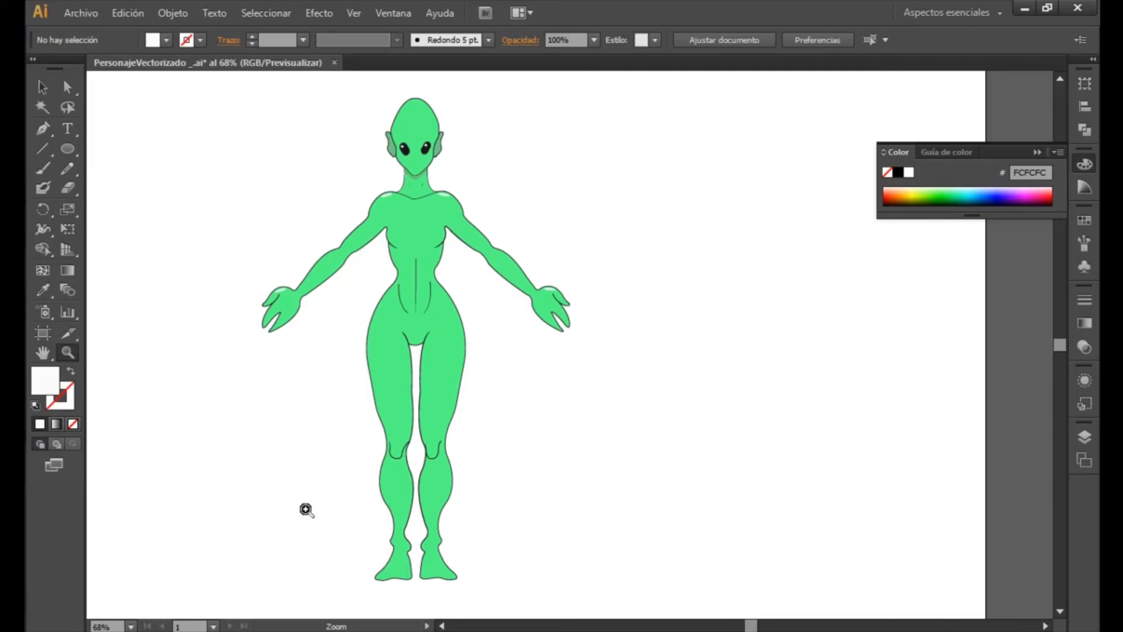
- Draw a shallow curve with the Pen tool across both ankles, extending beyond the legs on each side
left_click_drag(304, 502, 579, 621)
left_click_drag(818, 416, 673, 500)
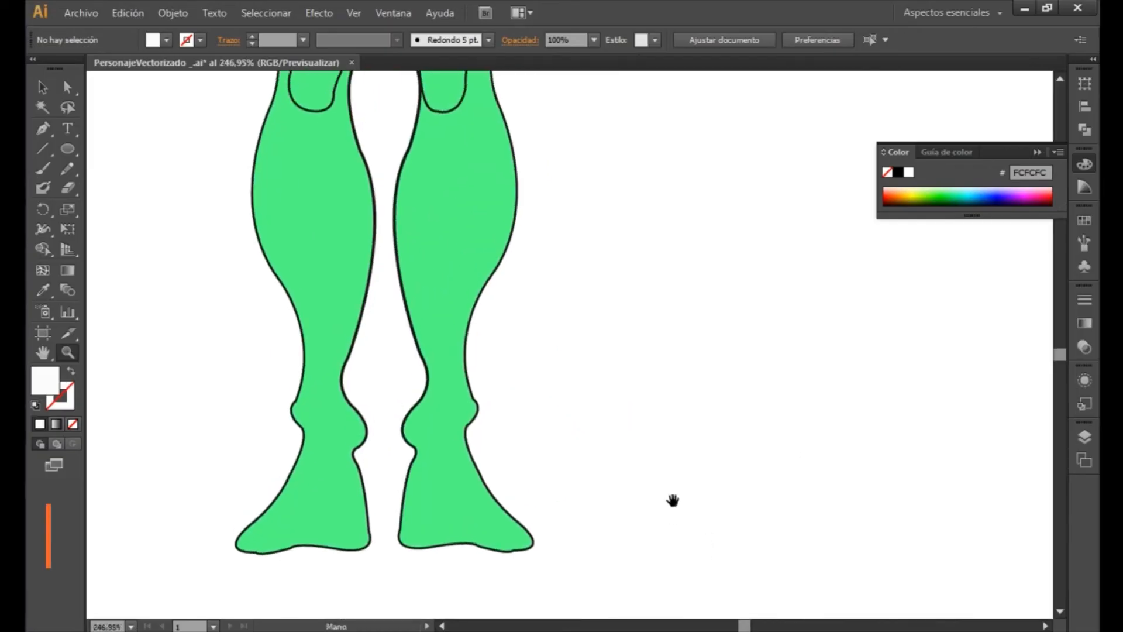
left_click(38, 130)
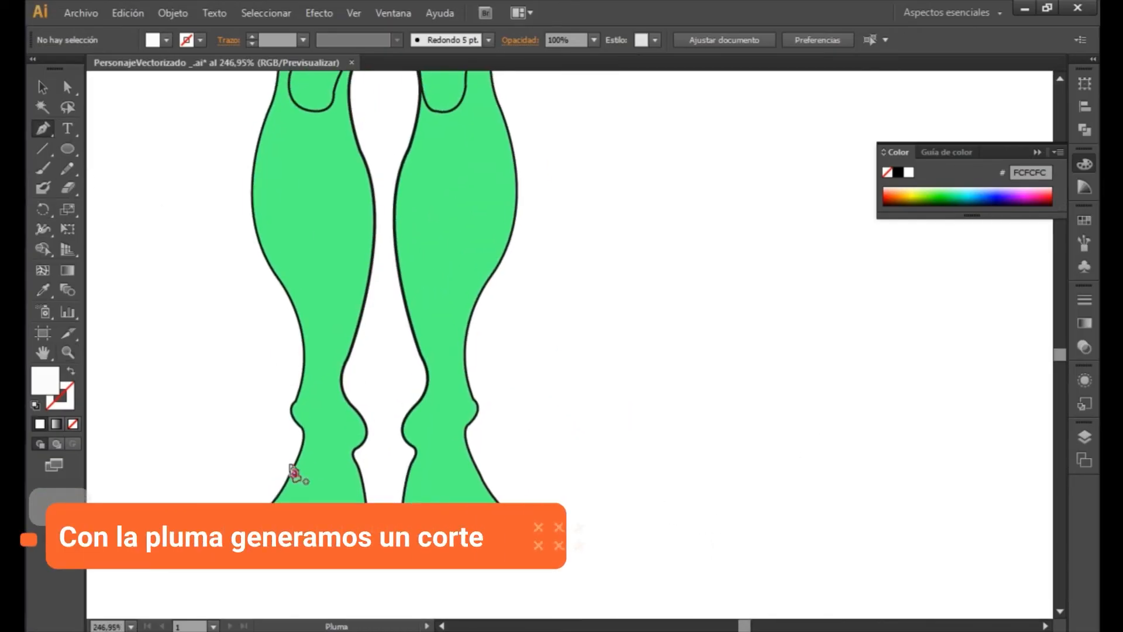
left_click(221, 402)
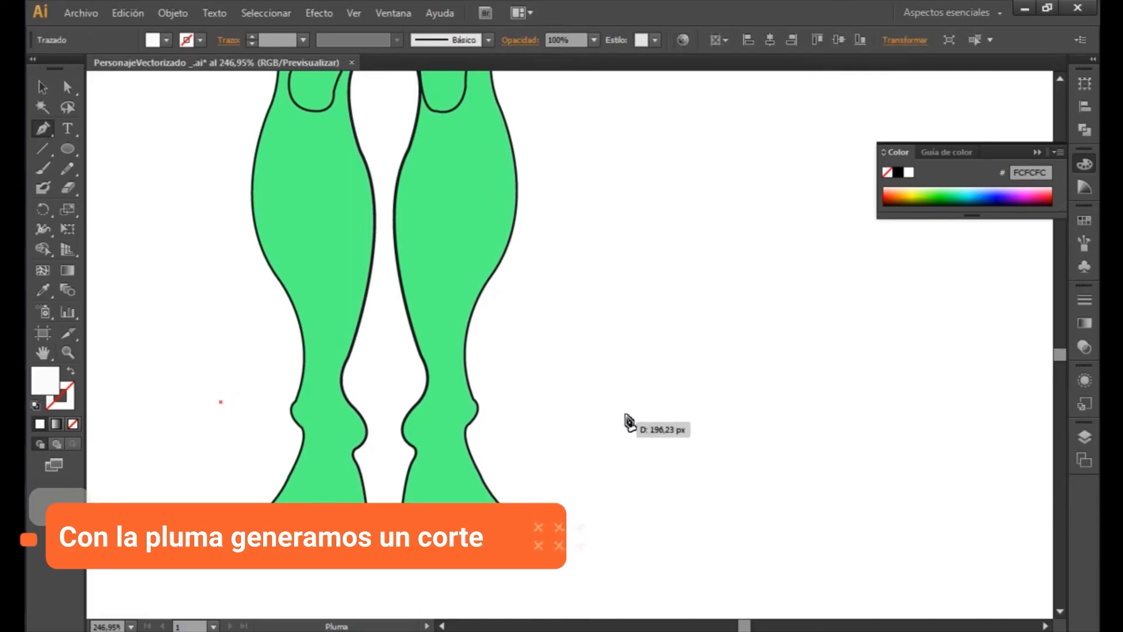
left_click_drag(613, 384, 890, 308)
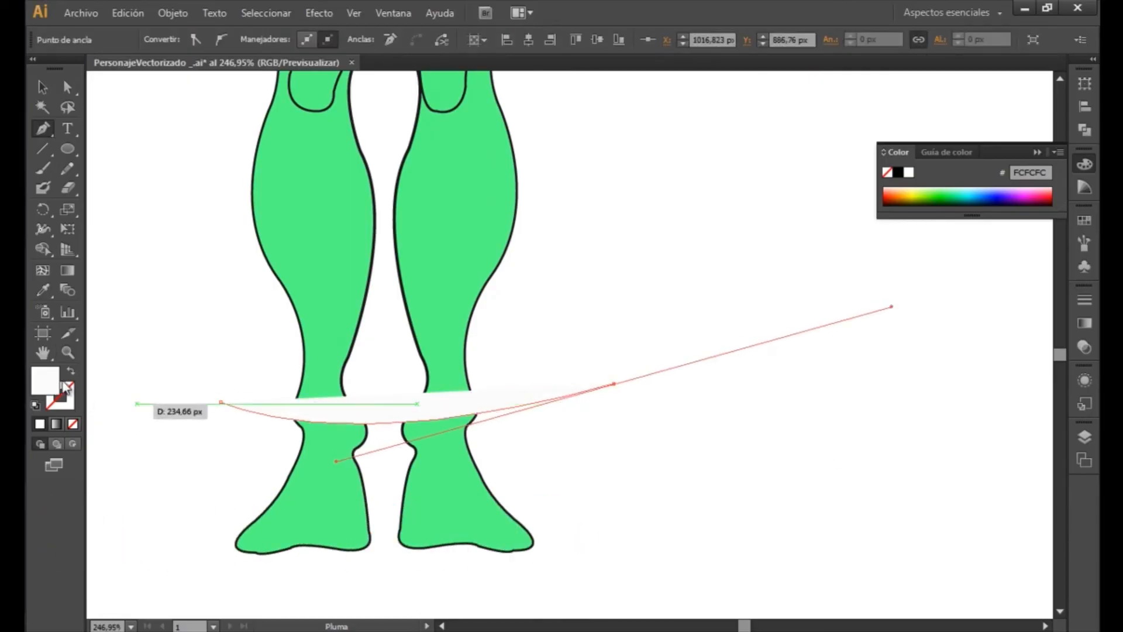
- Remove the fill from the curve across the ankles
left_click(72, 424)
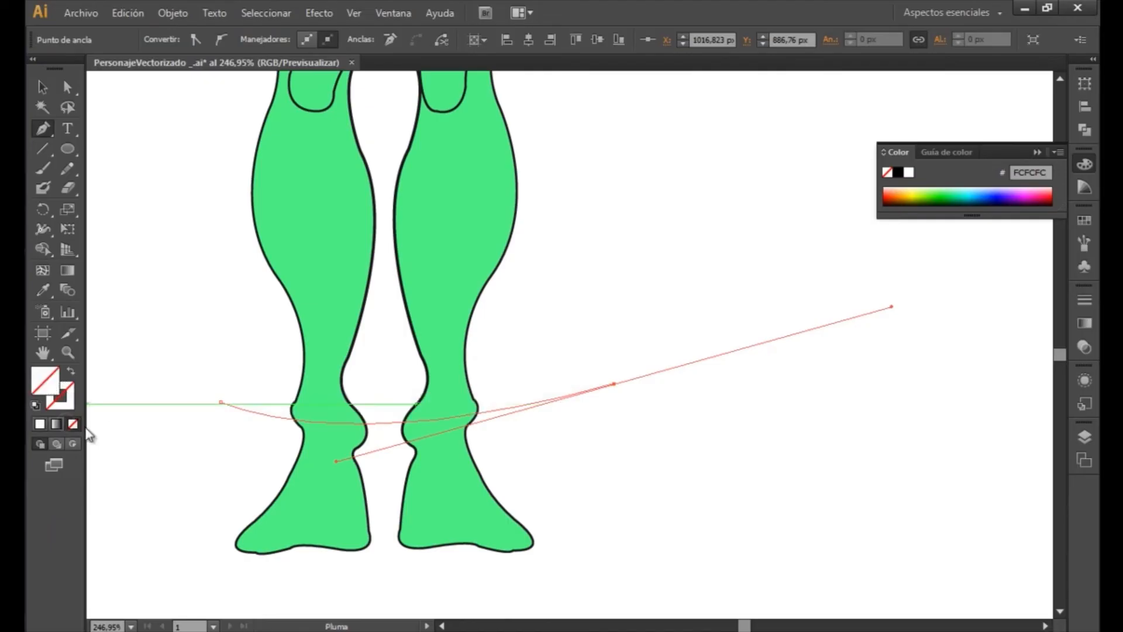
left_click(43, 87)
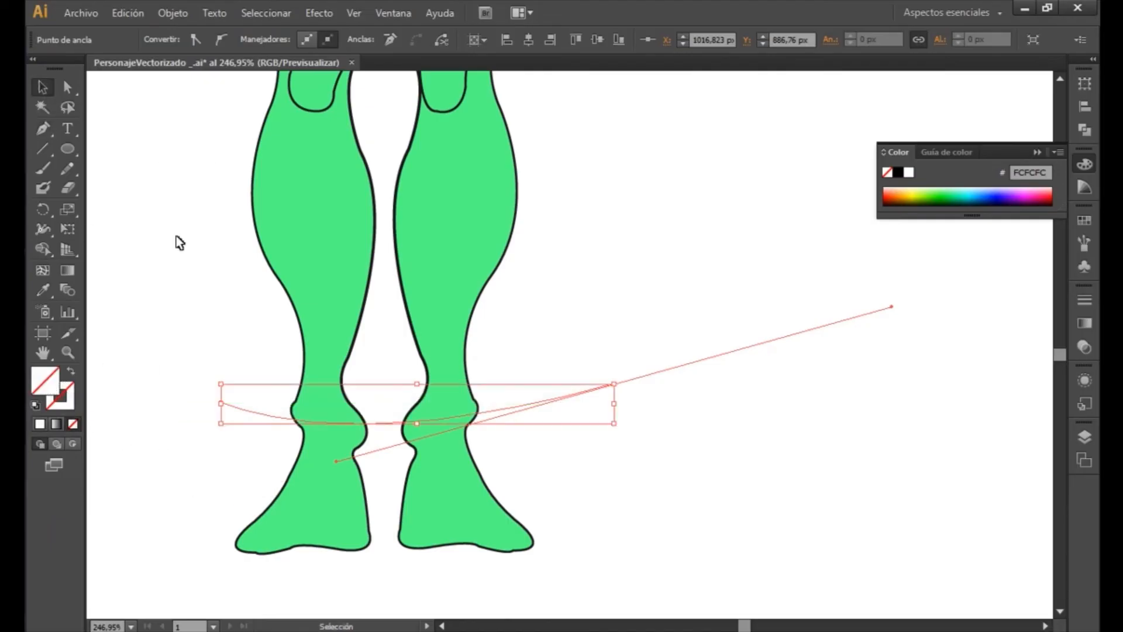
left_click(341, 491)
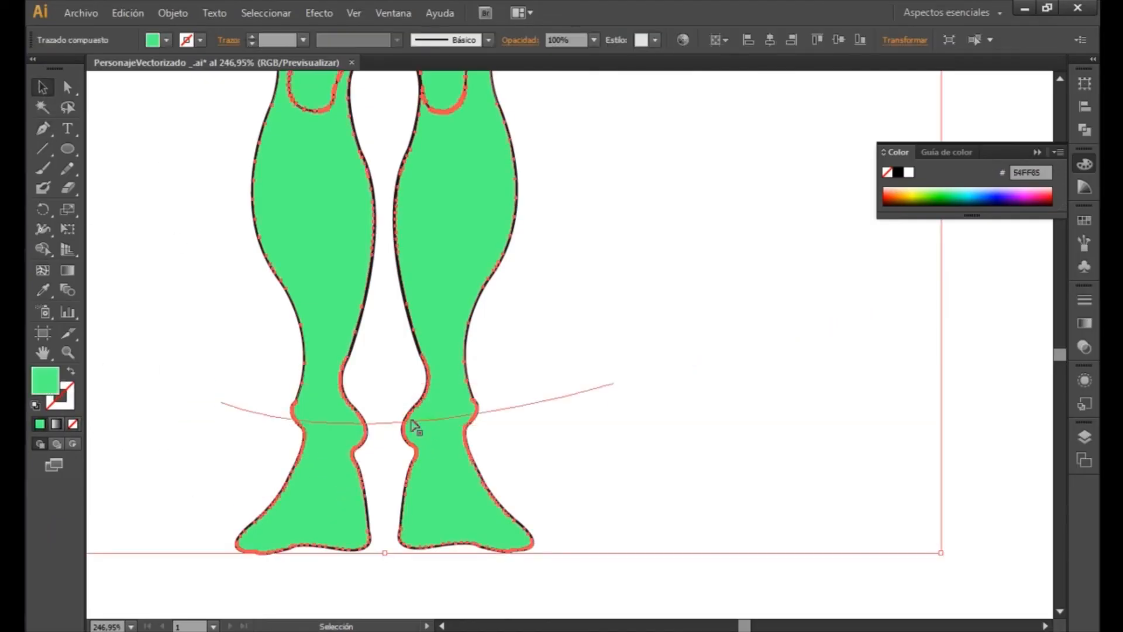
left_click(389, 395)
key("ctrl+z")
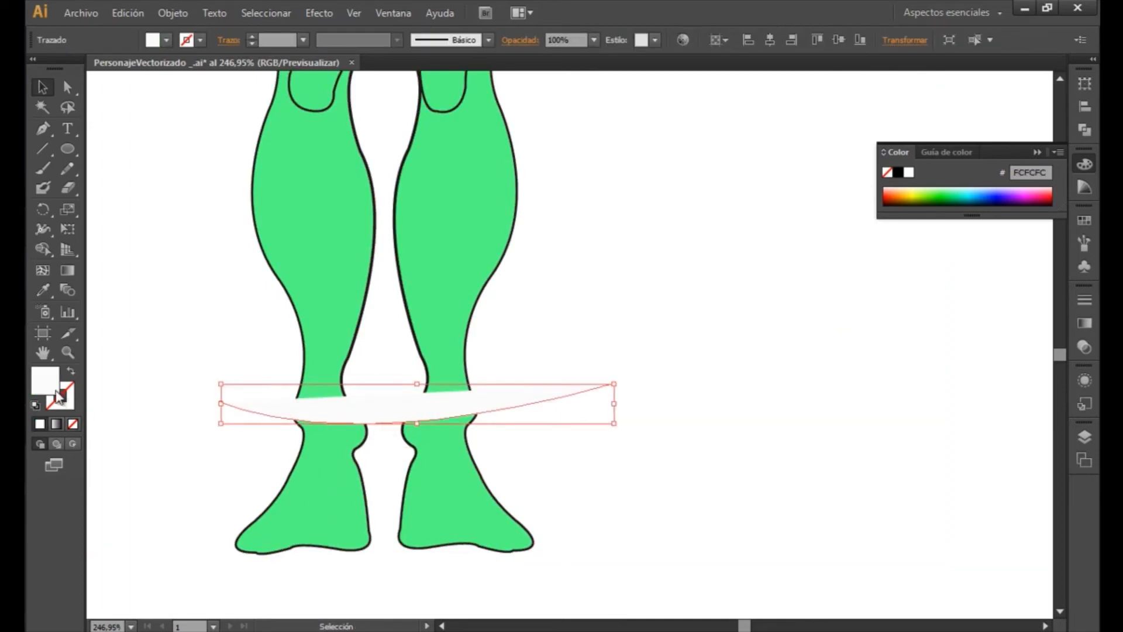
left_click(73, 425)
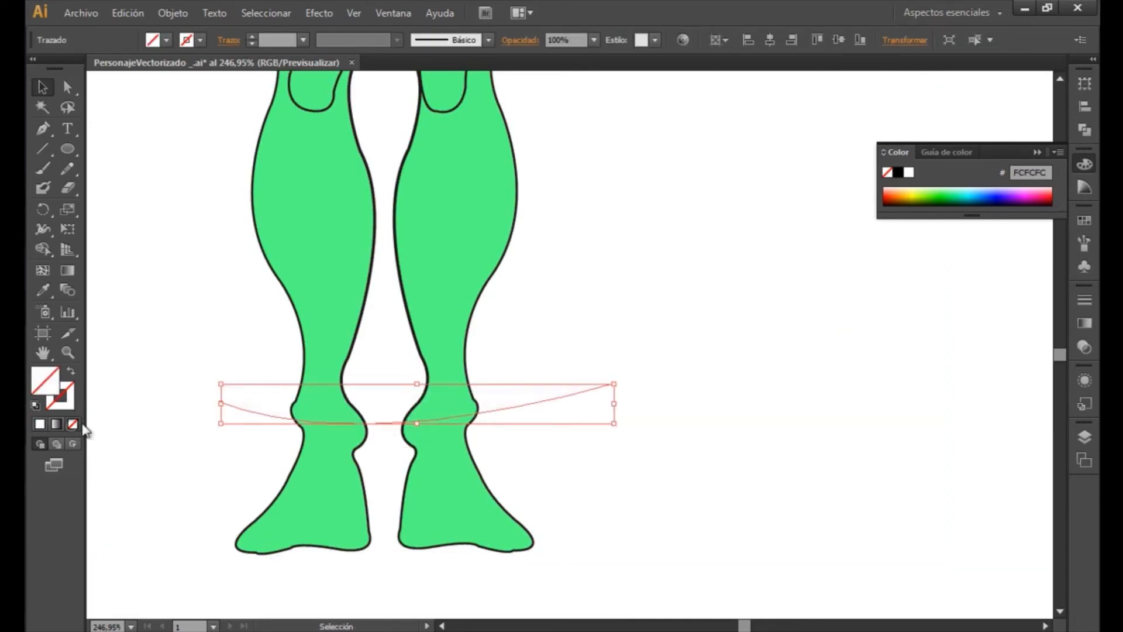
- Divide the green body shape along the ankle curve with Pathfinder and ungroup the resulting pieces
left_click(342, 487, "shift")
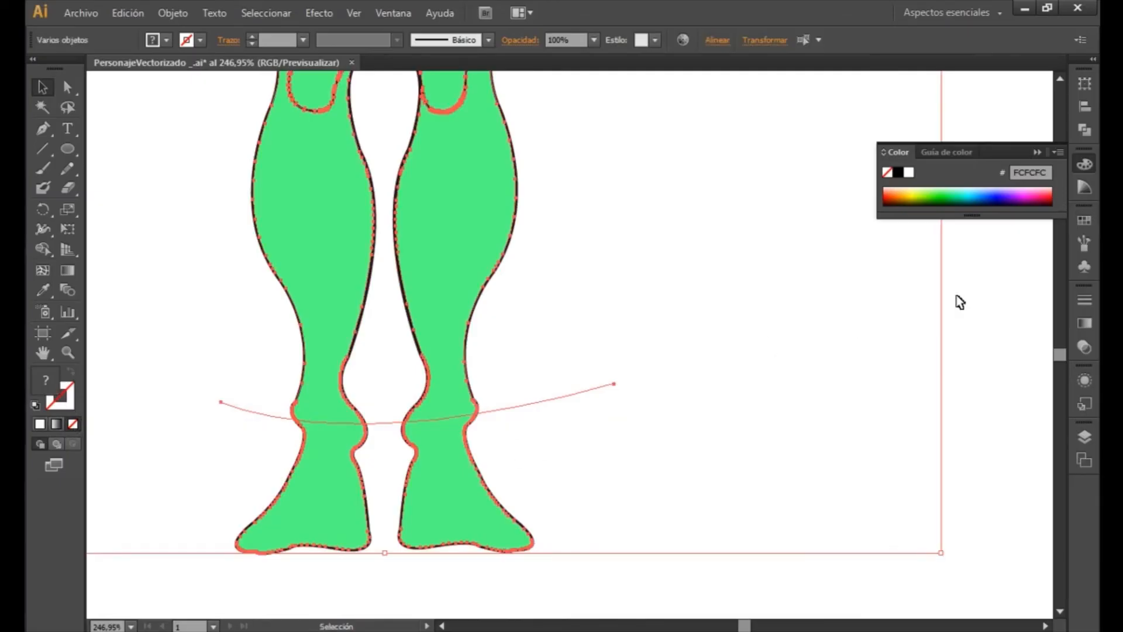
left_click(1086, 129)
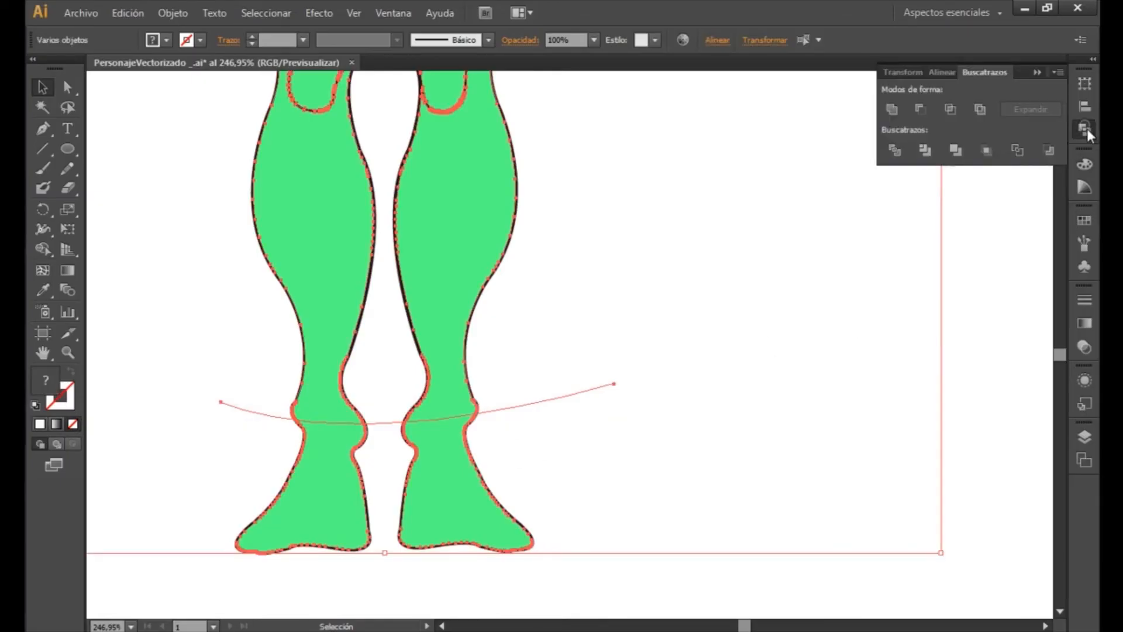
left_click(897, 153)
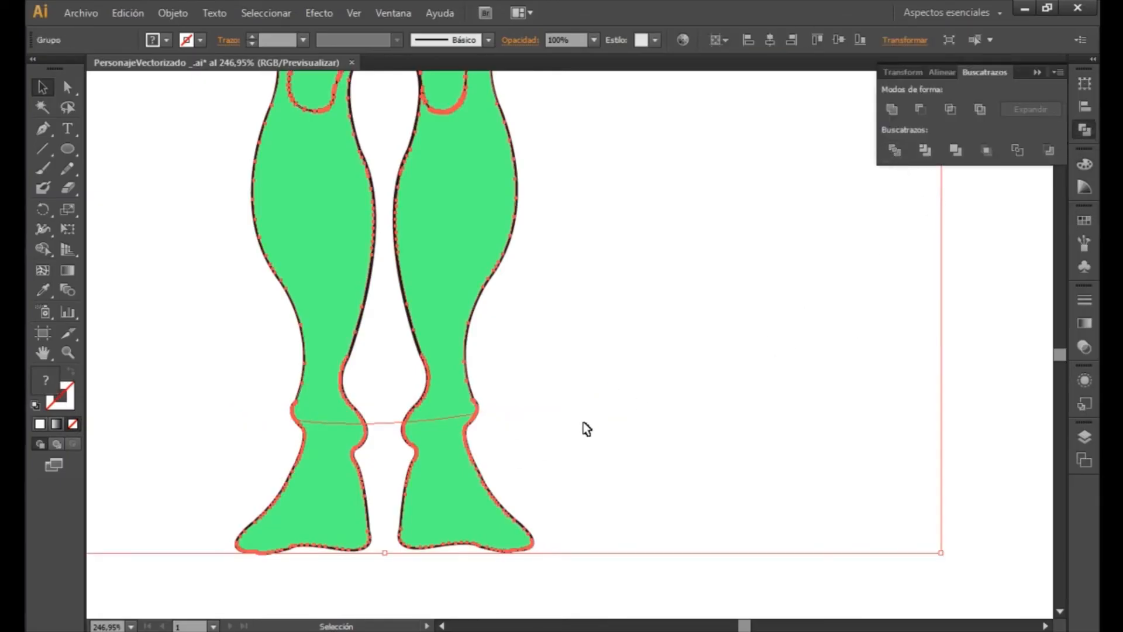
right_click(444, 468)
left_click(523, 559)
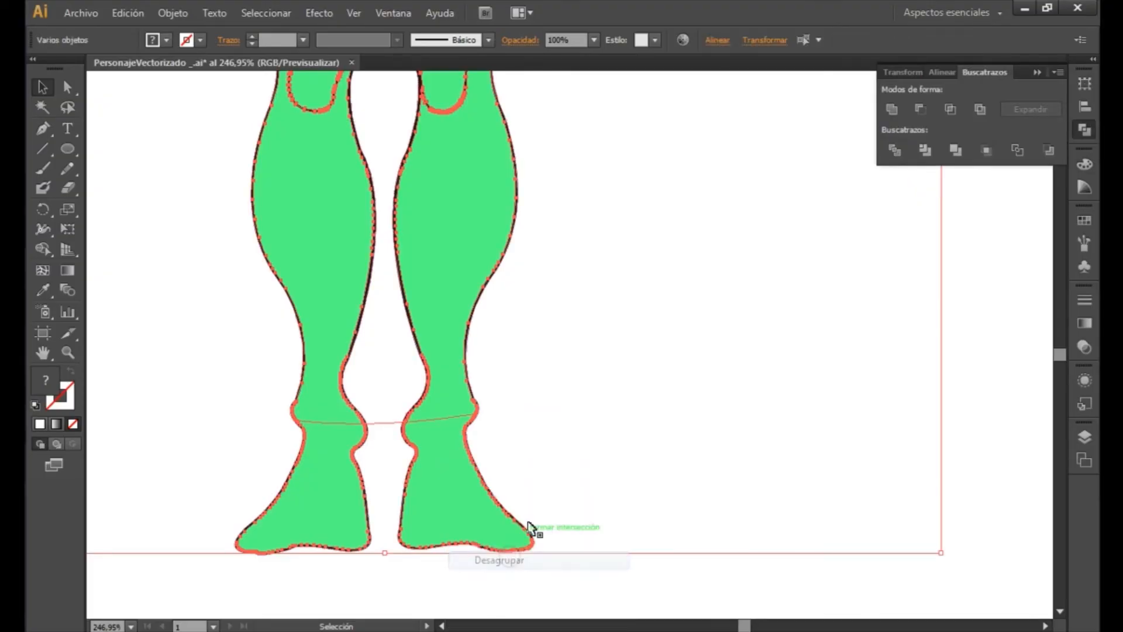
- Recolour both separated feet with the darker green 6AD385 and deselect them
left_click(606, 458)
left_click(461, 500)
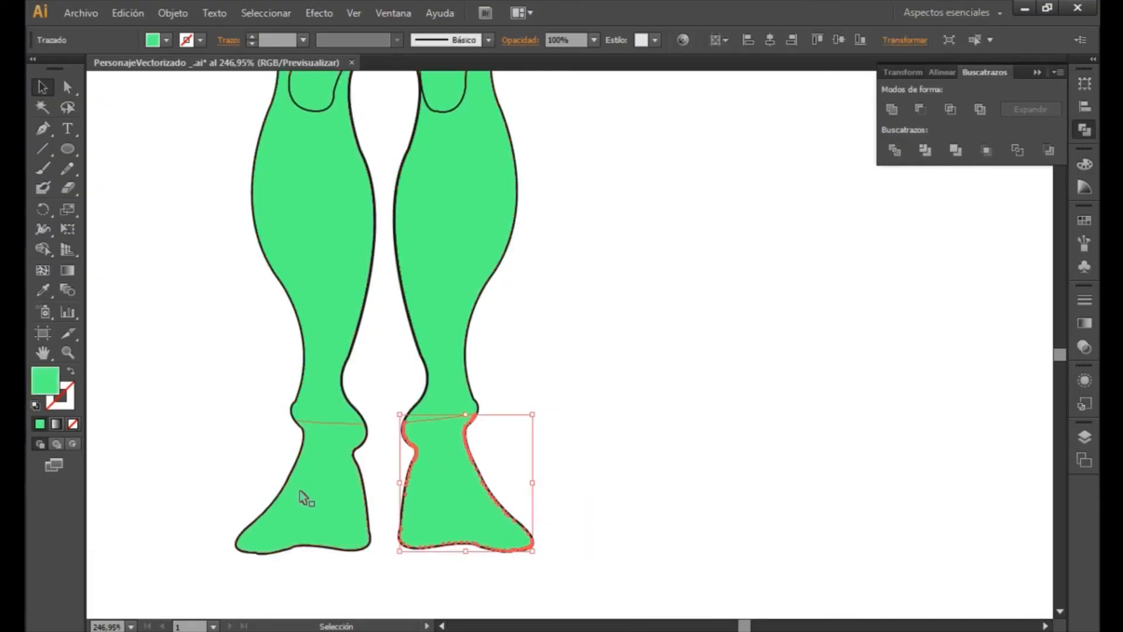
left_click(316, 499, "shift")
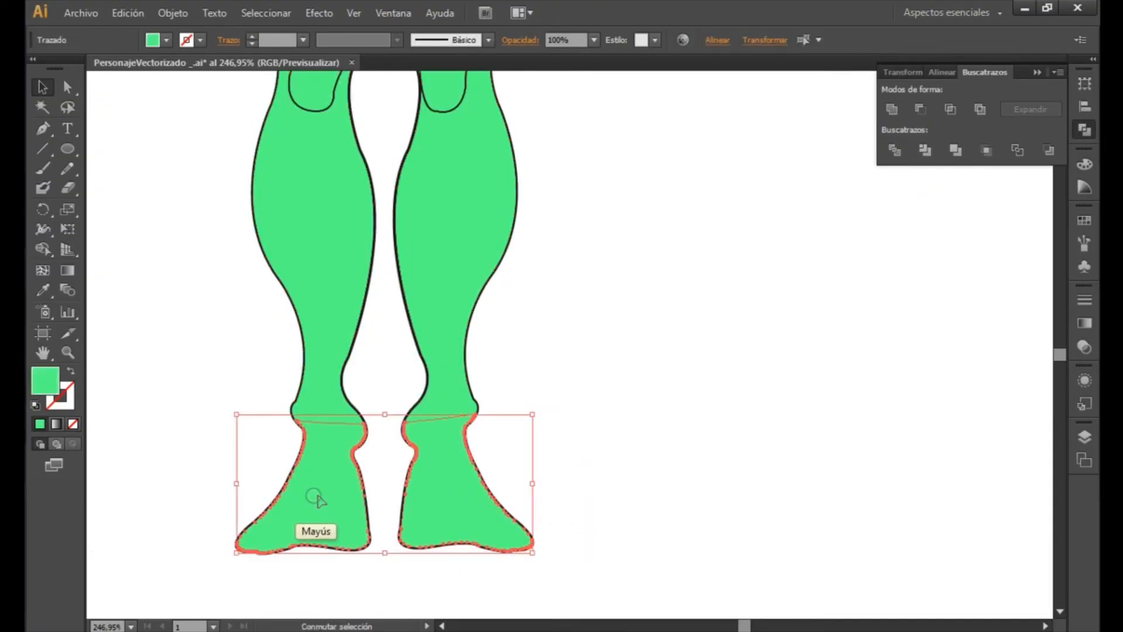
double_click(51, 388)
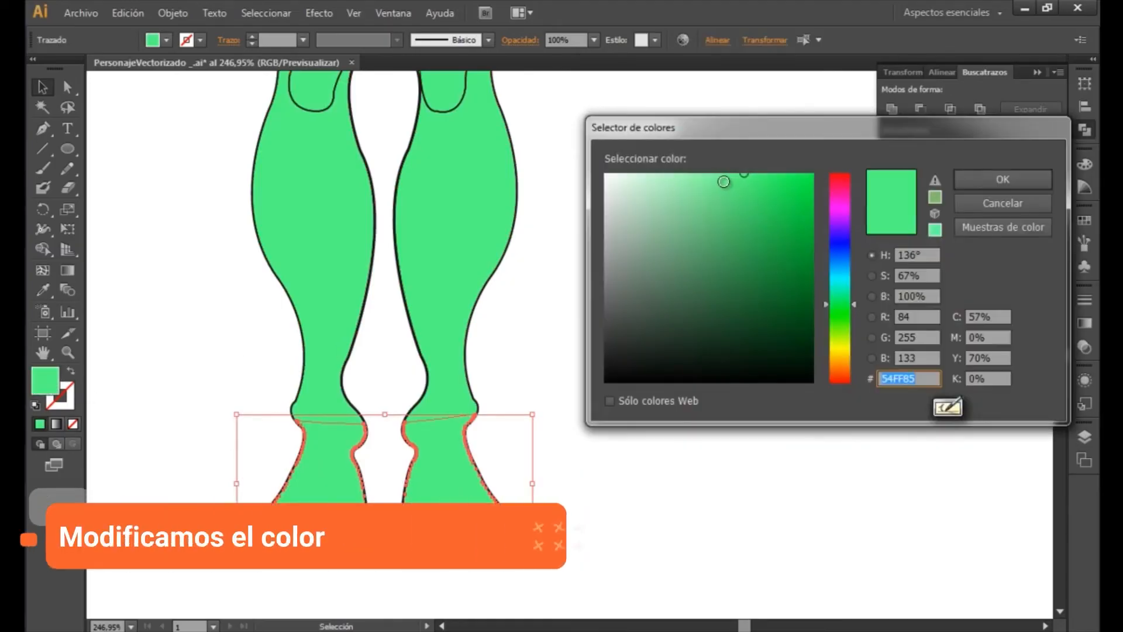
left_click(712, 177)
left_click(710, 209)
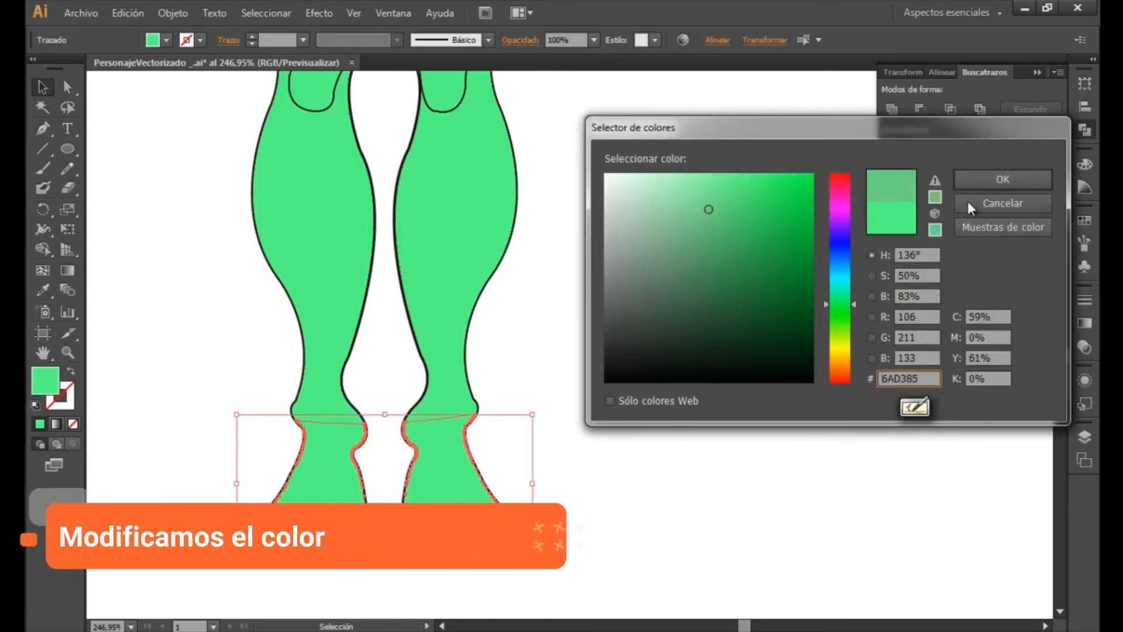
left_click(1001, 180)
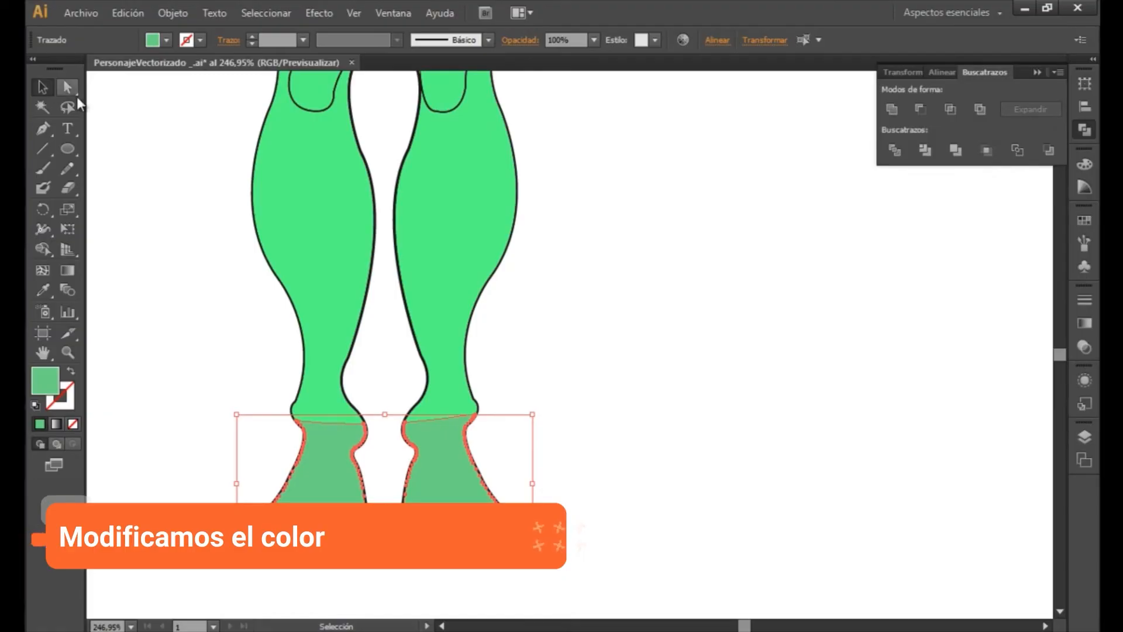
key("v")
left_click(161, 210)
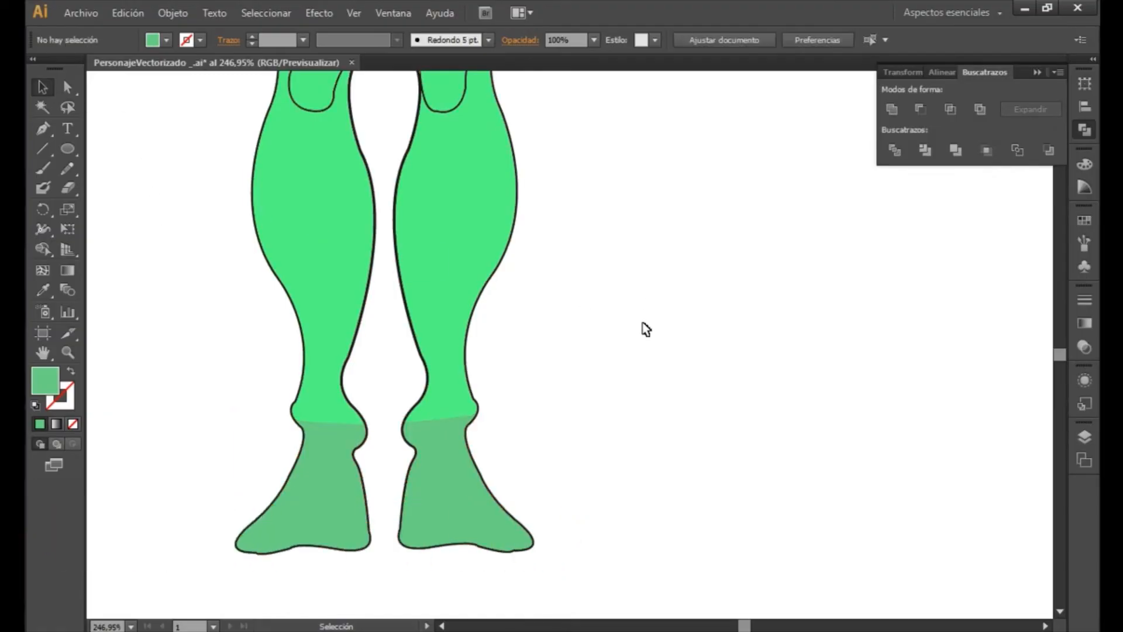
key("z")
left_click(631, 321, "alt")
left_click(630, 321, "alt")
left_click(632, 322, "alt")
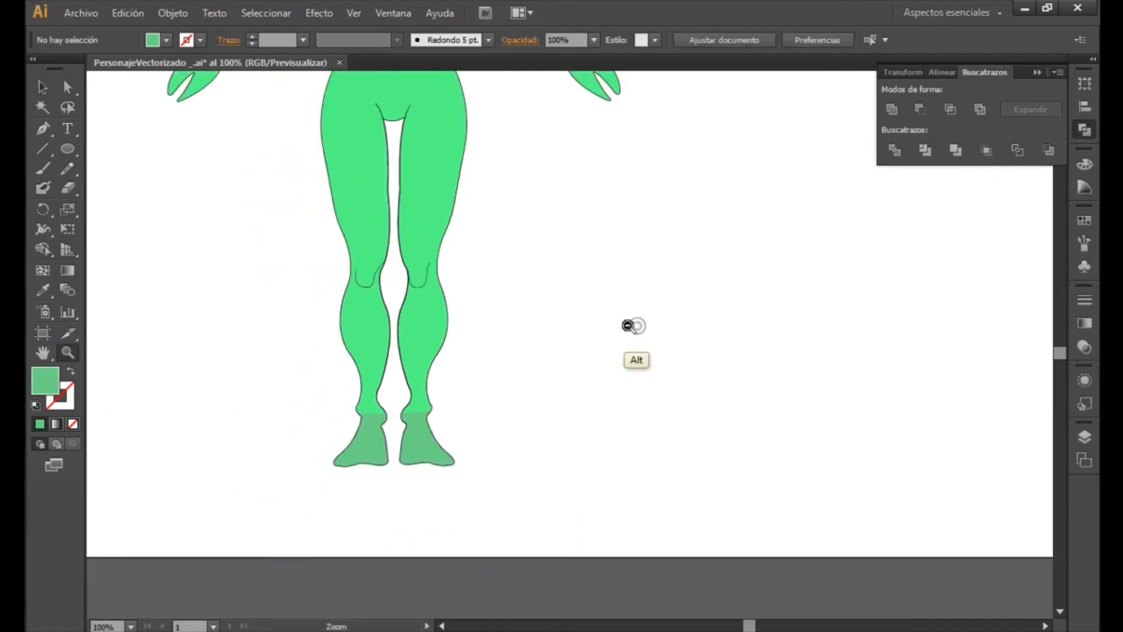
left_click(633, 322, "alt")
left_click(634, 321, "alt")
key("space")
left_click_drag(683, 393, 679, 390)
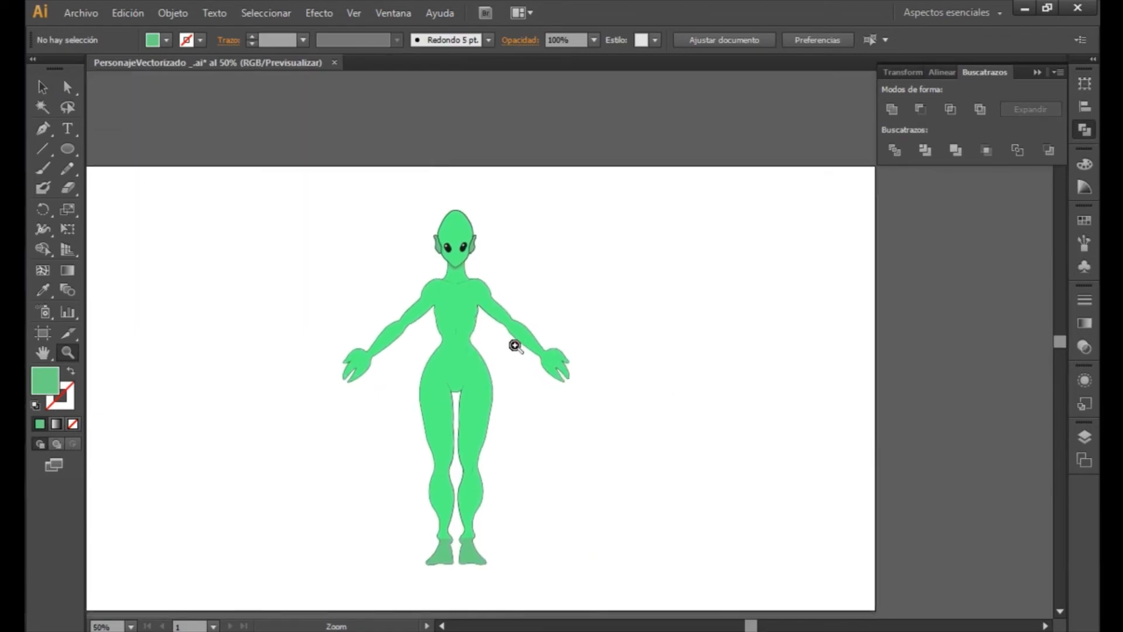
left_click_drag(275, 190, 658, 598)
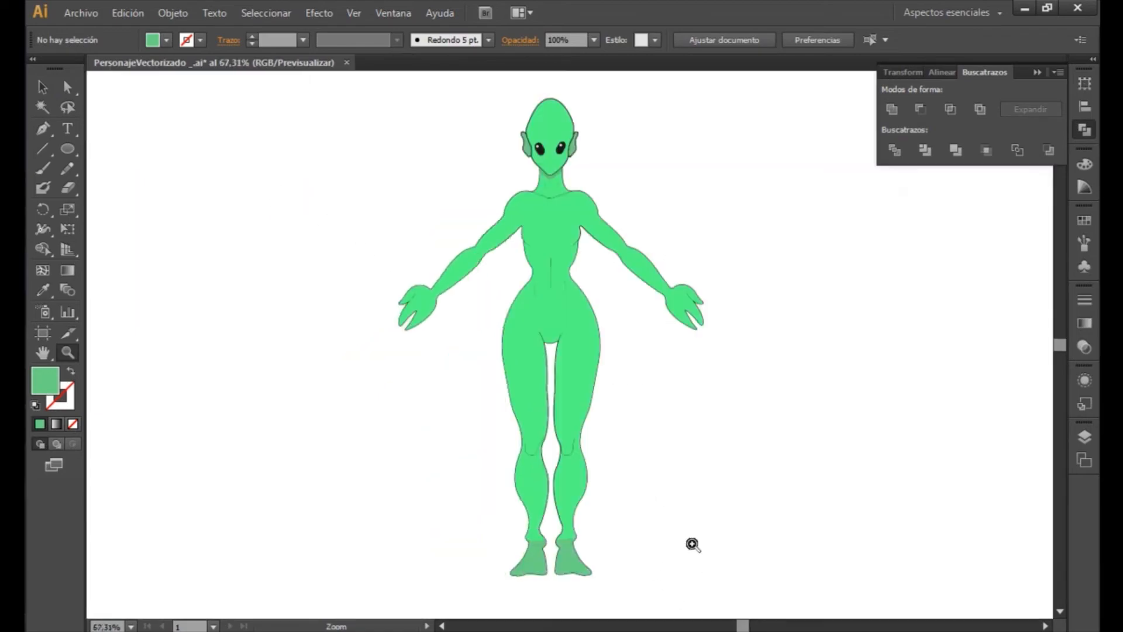
left_click_drag(692, 544, 750, 398)
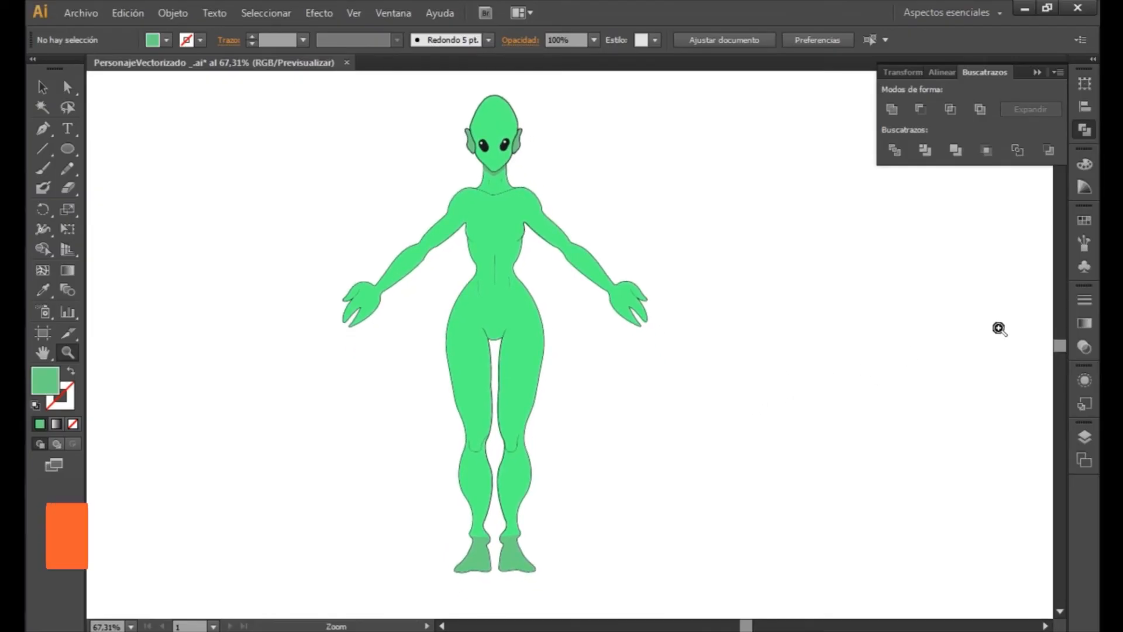
- Examine the paths listed inside layer Capa 2, collapse the layer, and toggle its visibility off and on again
left_click(1085, 436)
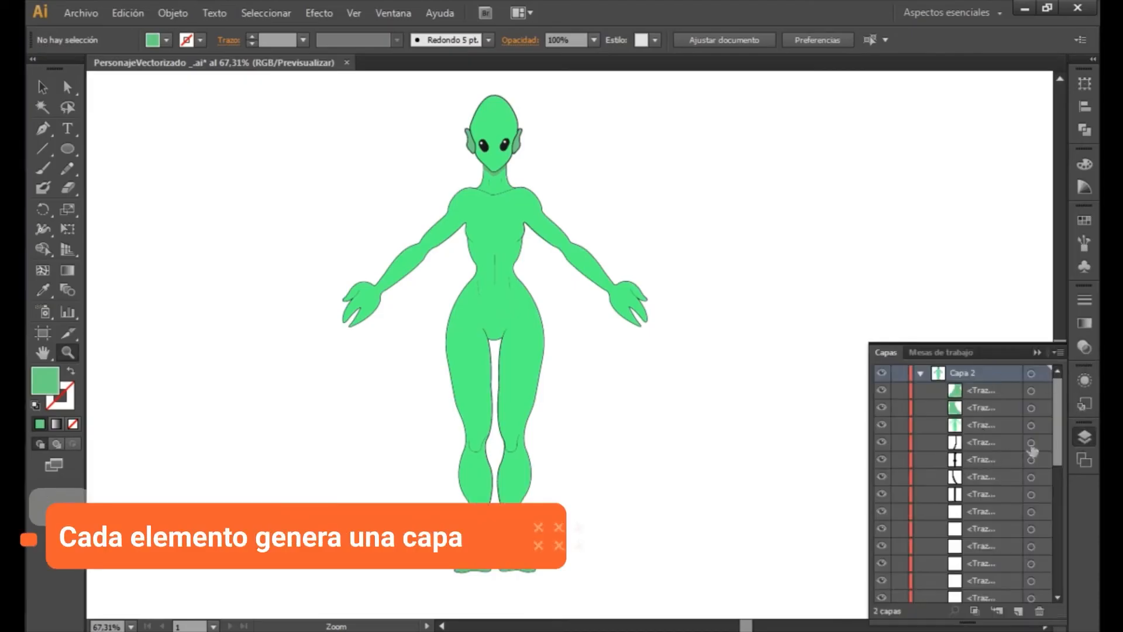
left_click_drag(1064, 433, 1069, 386)
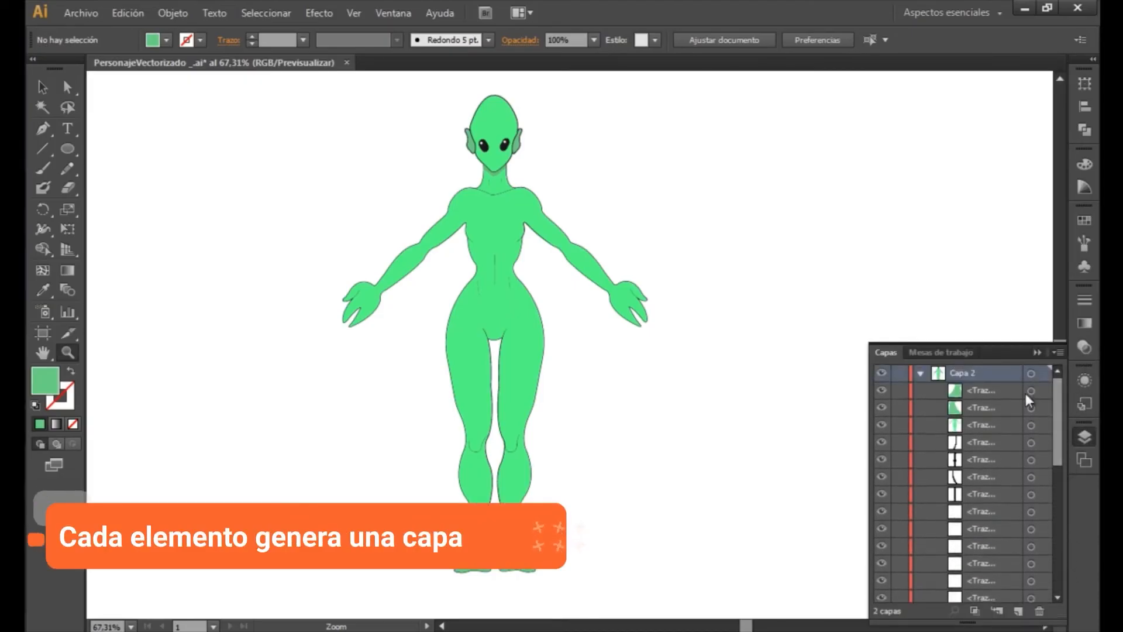
left_click(920, 373)
left_click(882, 373)
left_click(882, 373, "ctrl")
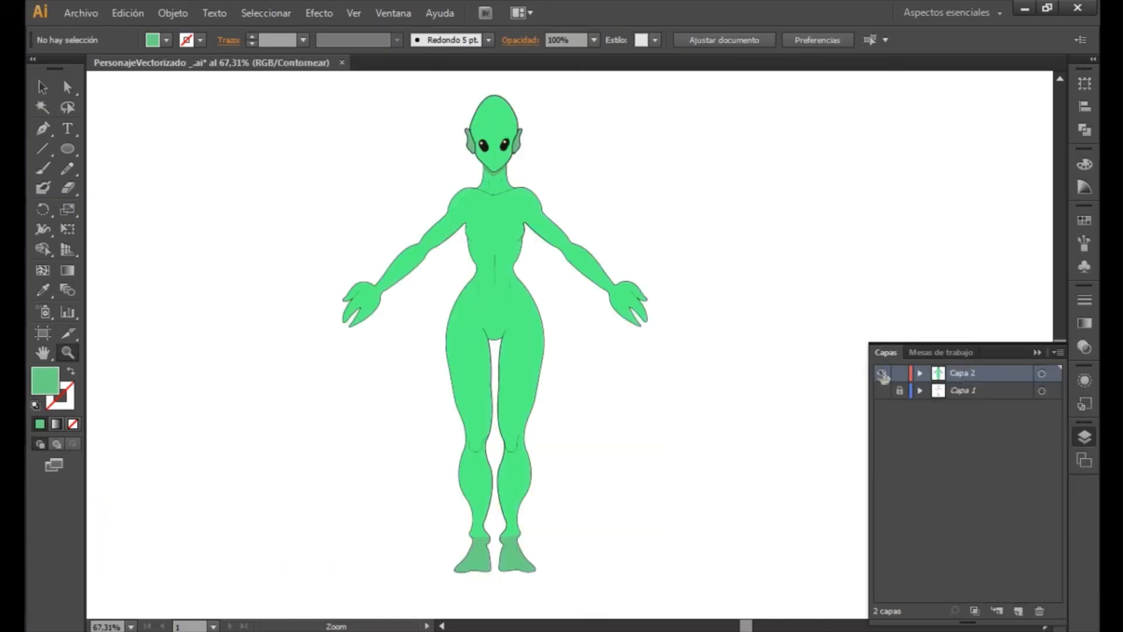
left_click(881, 374)
left_click(882, 374)
left_click_drag(782, 279, 825, 293)
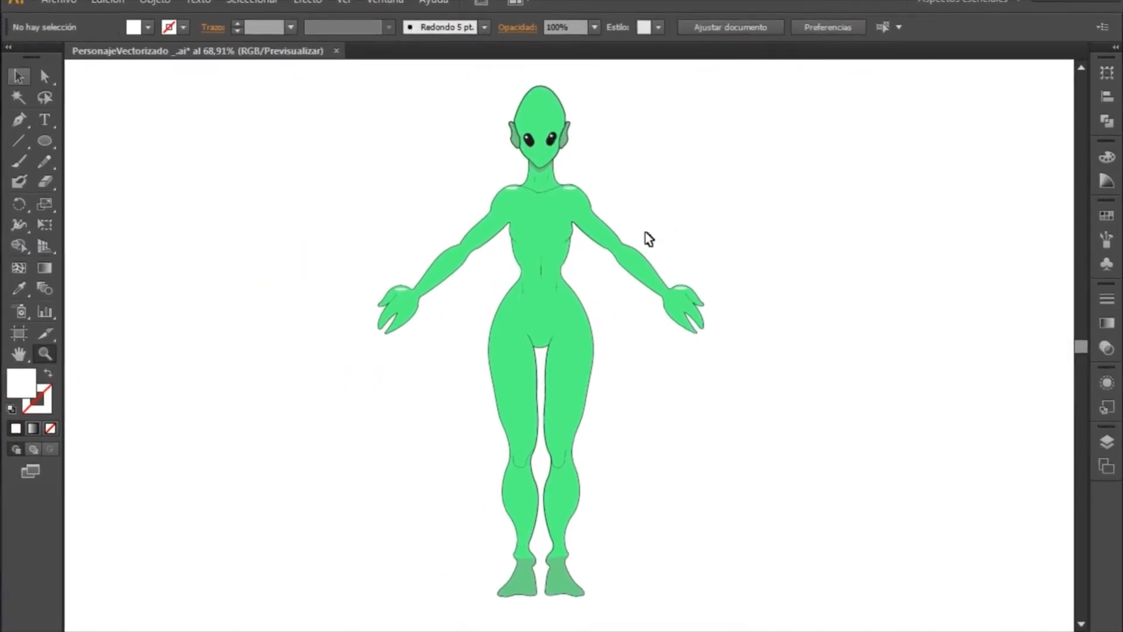
- Select every piece of the alien character, group them into one object, and deselect it
key("v")
left_click_drag(320, 76, 812, 619)
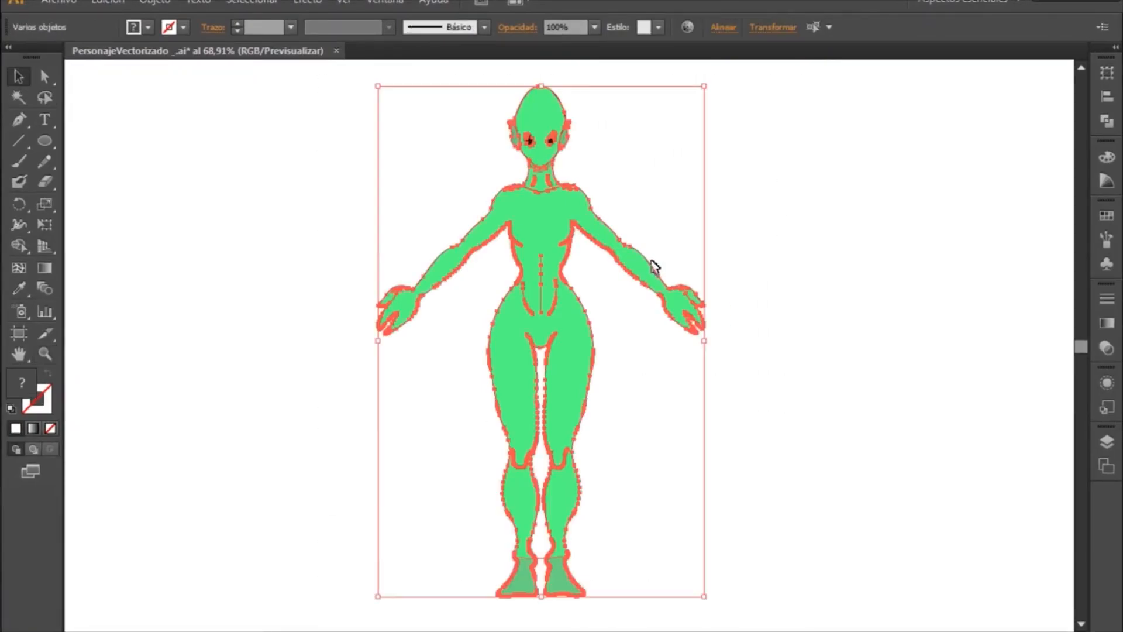
right_click(661, 265)
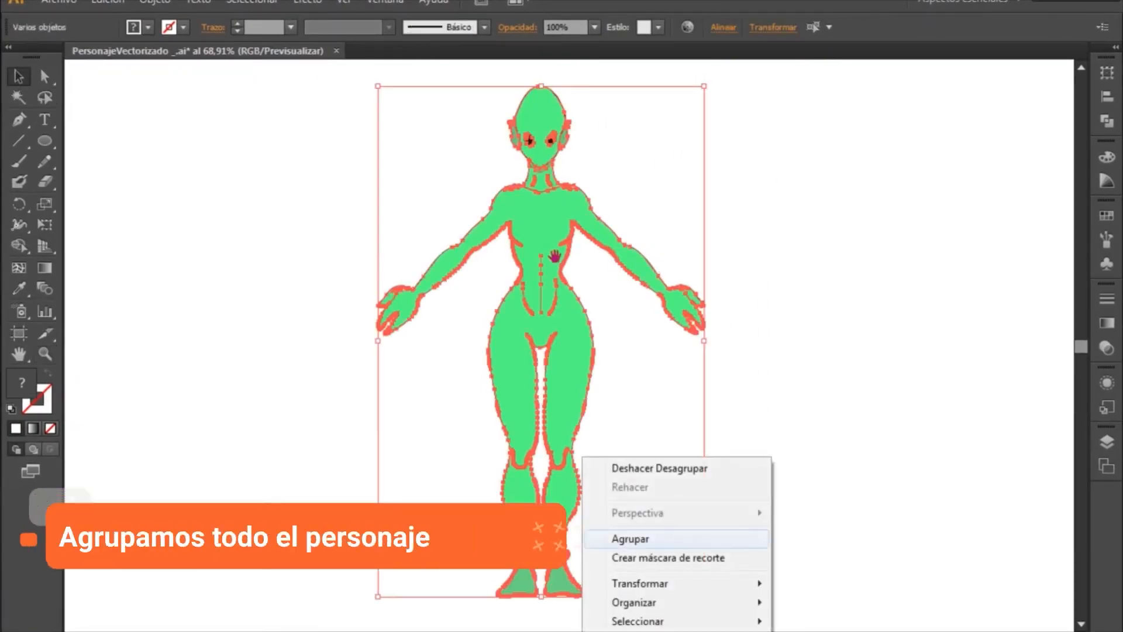
left_click(632, 538)
left_click(820, 454)
- Try moving the grouped character back and forth across the artboard to check that all pieces move together
left_click_drag(555, 257, 350, 232)
left_click_drag(219, 124, 283, 113)
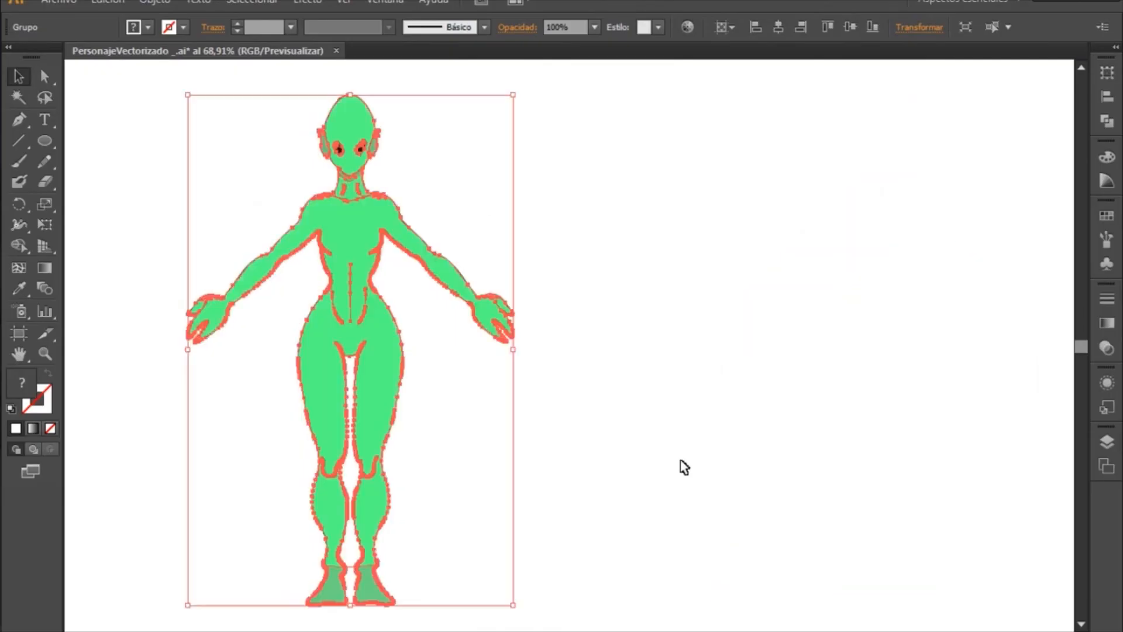
left_click(702, 550)
key("ctrl+a")
left_click_drag(328, 477, 578, 459)
left_click(476, 253)
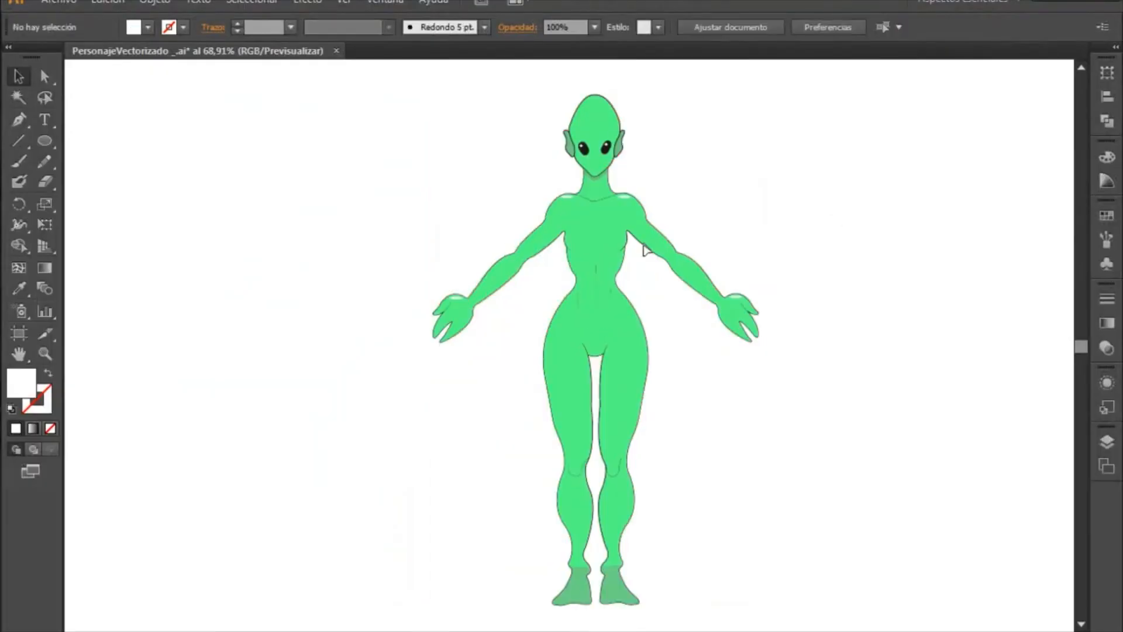
left_click_drag(617, 237, 314, 237)
left_click_drag(467, 210, 466, 211)
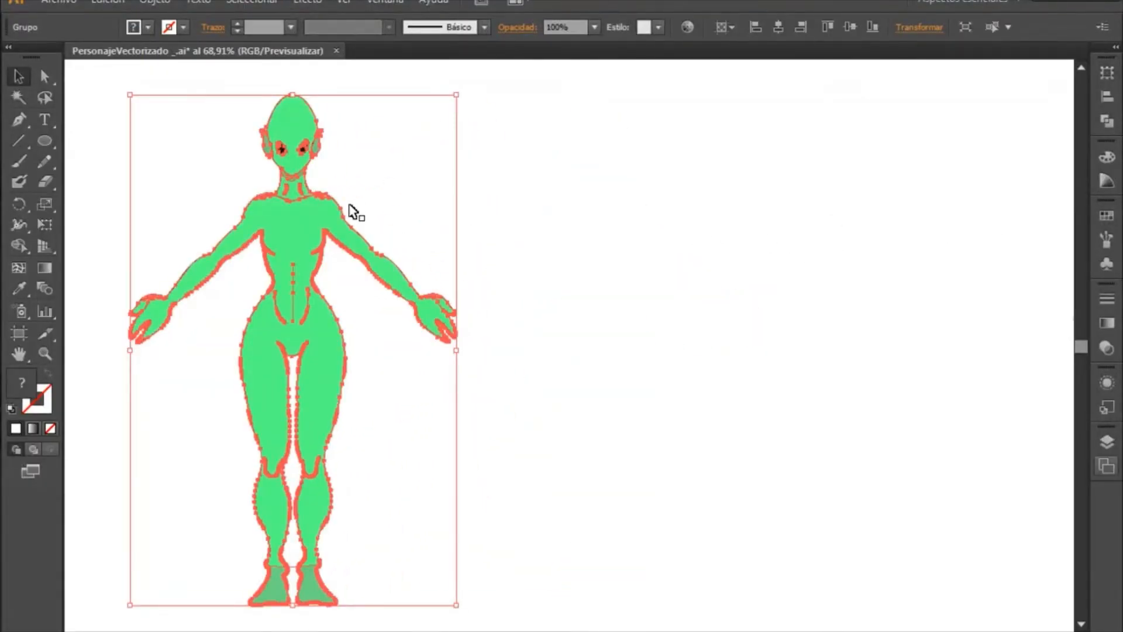
- Move the grouped character to the middle of the artboard with the whole artboard in view, leaving it deselected
key("F7")
key("ctrl+0")
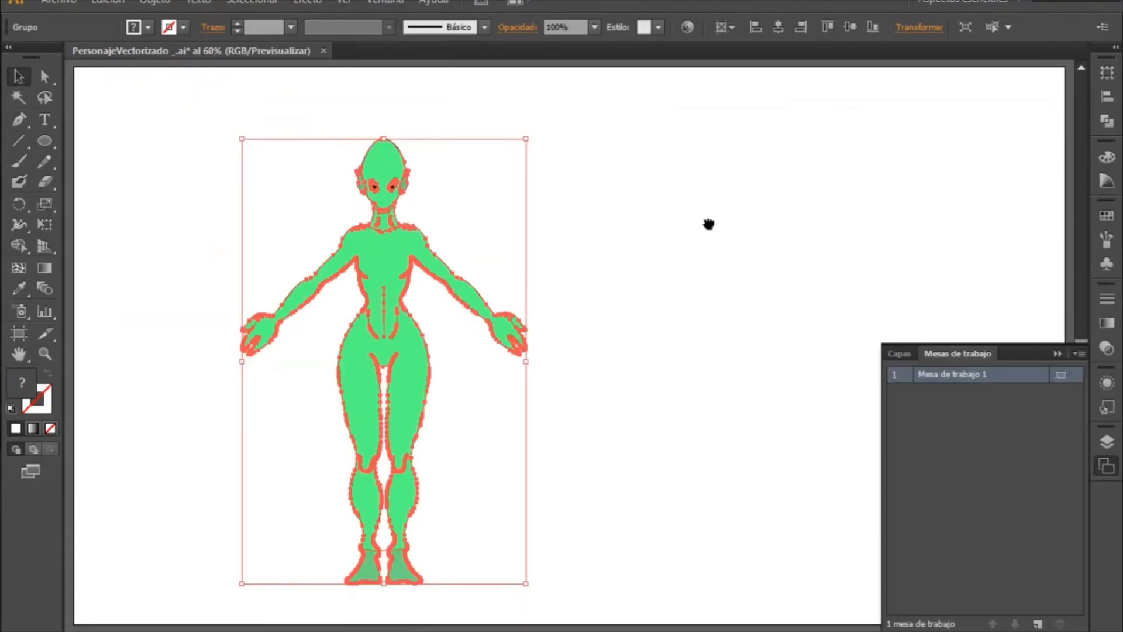
left_click(643, 267)
left_click(1058, 354)
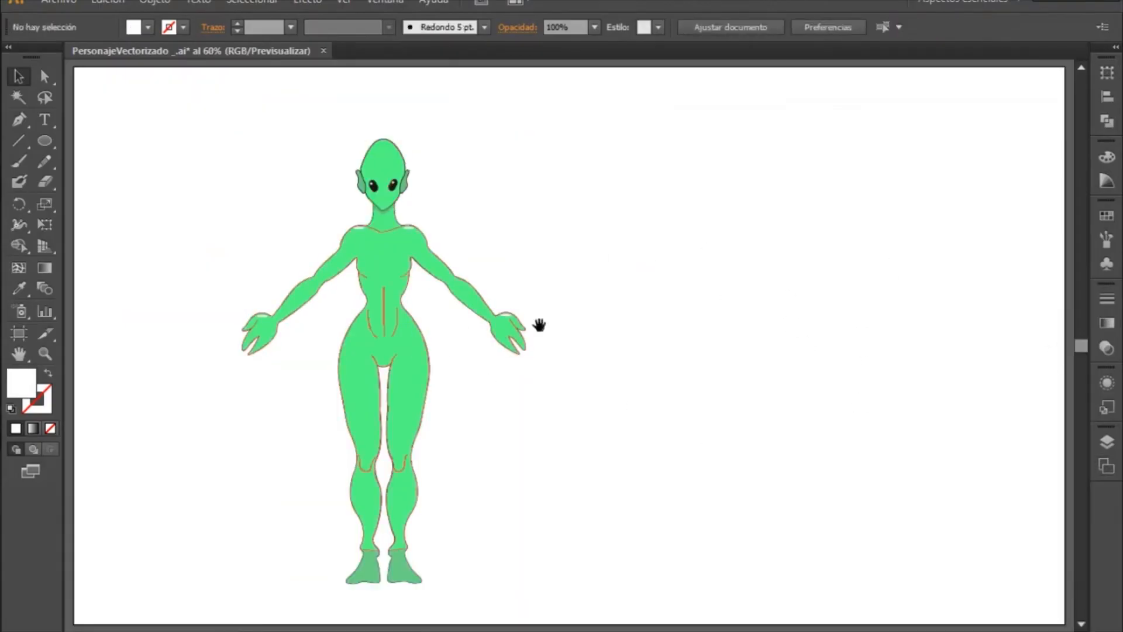
left_click_drag(386, 310, 565, 294)
left_click_drag(755, 277, 766, 322)
left_click(804, 319)
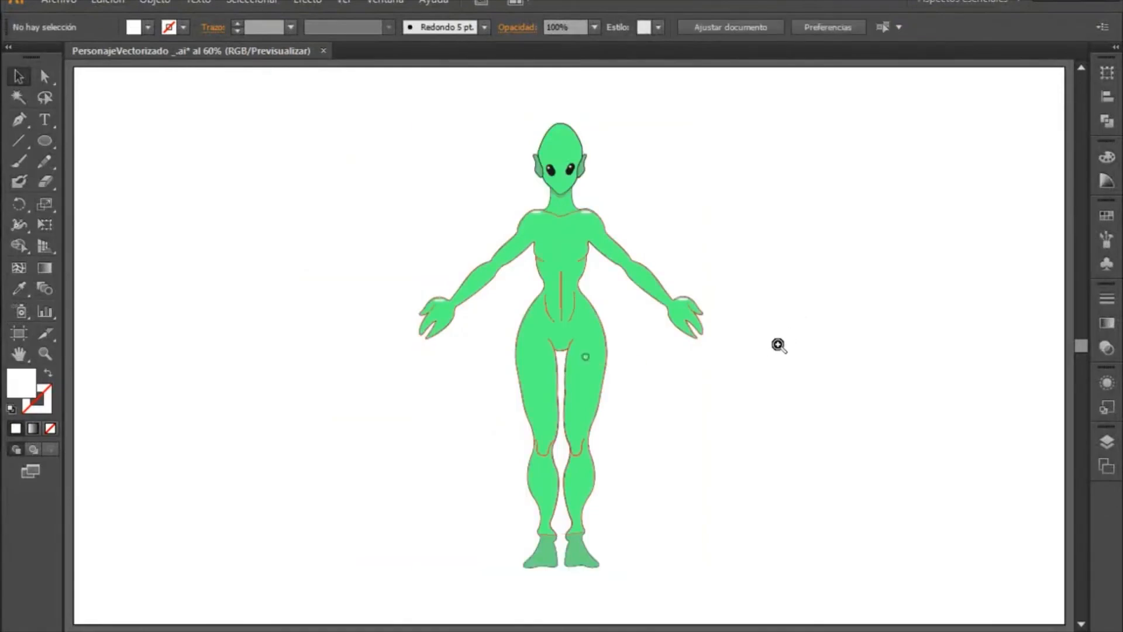
- Start exporting the grouped character as a PNG file named PersonajeVectorizado _ with Alta (300 ppp) resolution
left_click(585, 357)
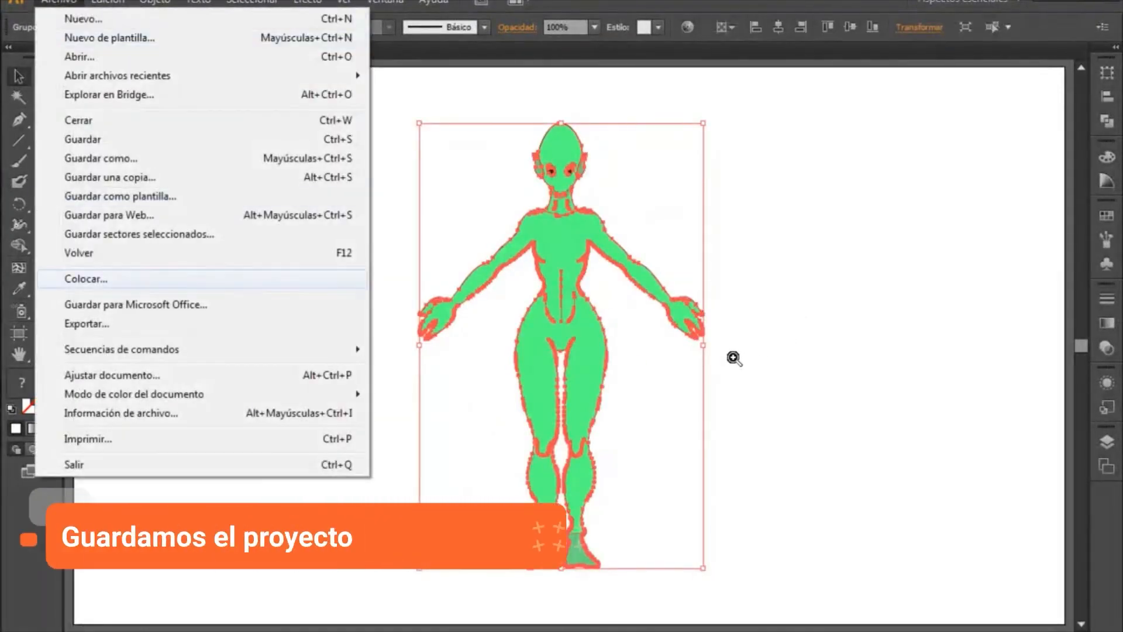
left_click(151, 320)
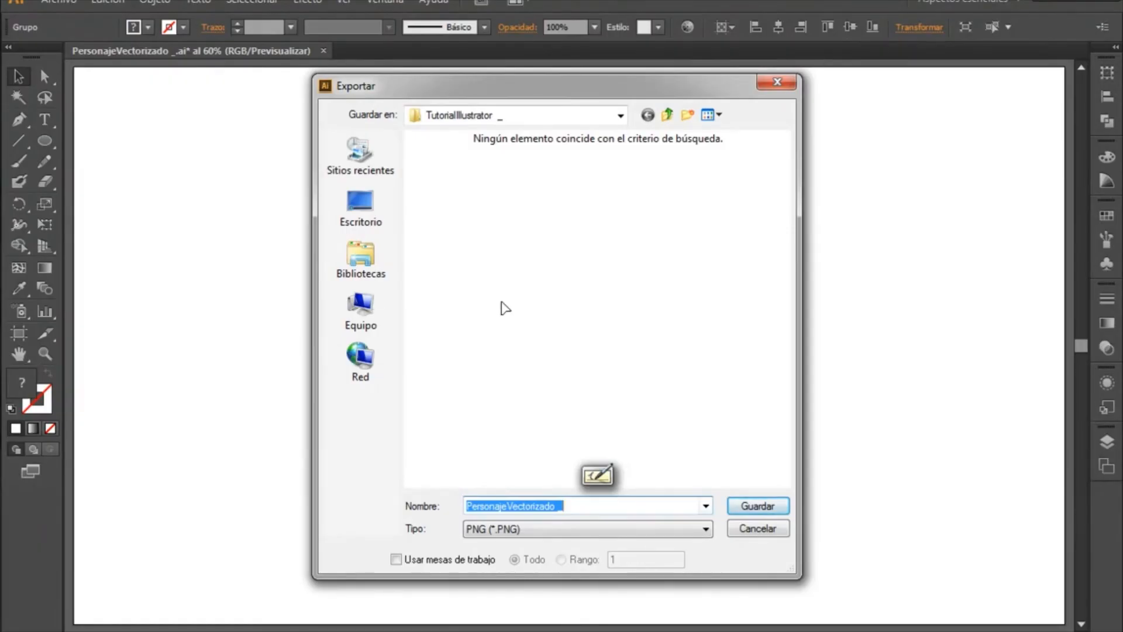
key("Return")
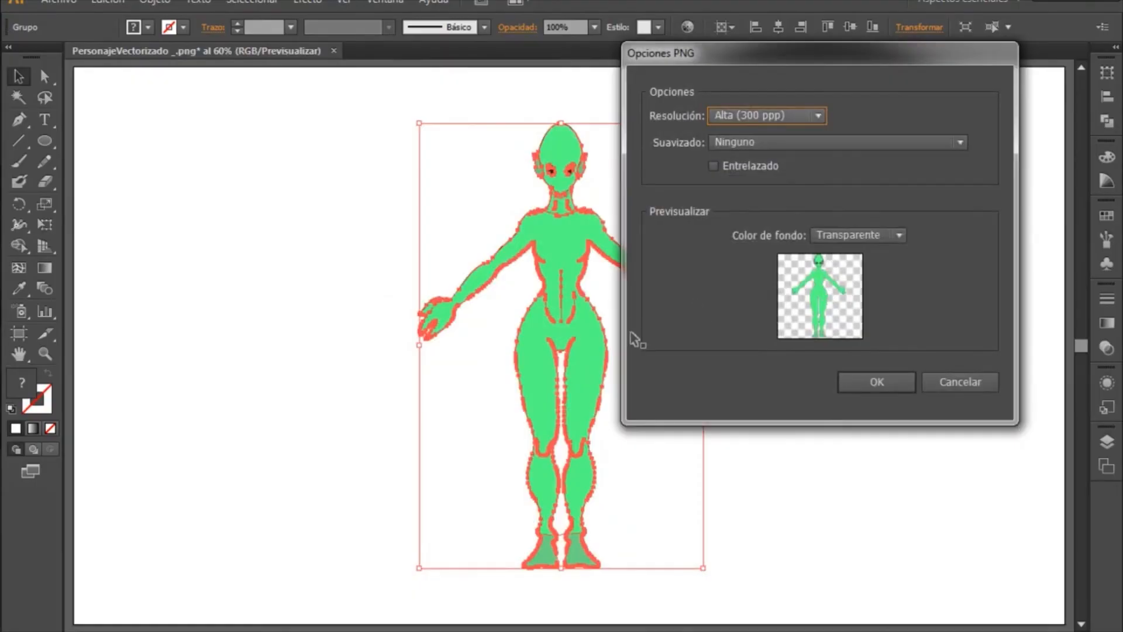
left_click(767, 115)
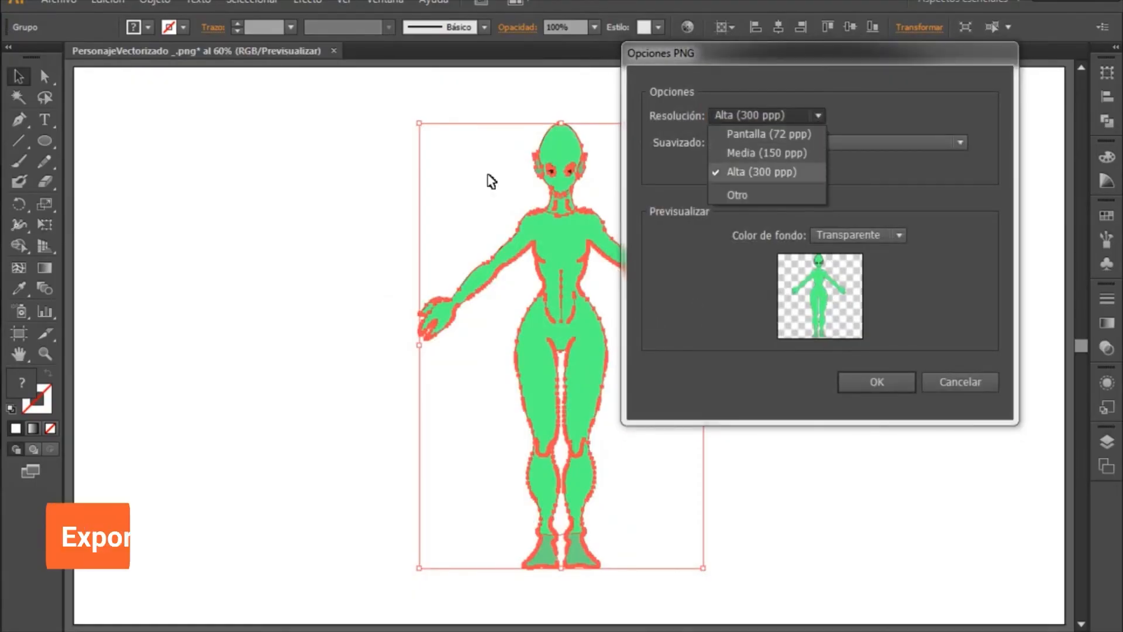
left_click(164, 317)
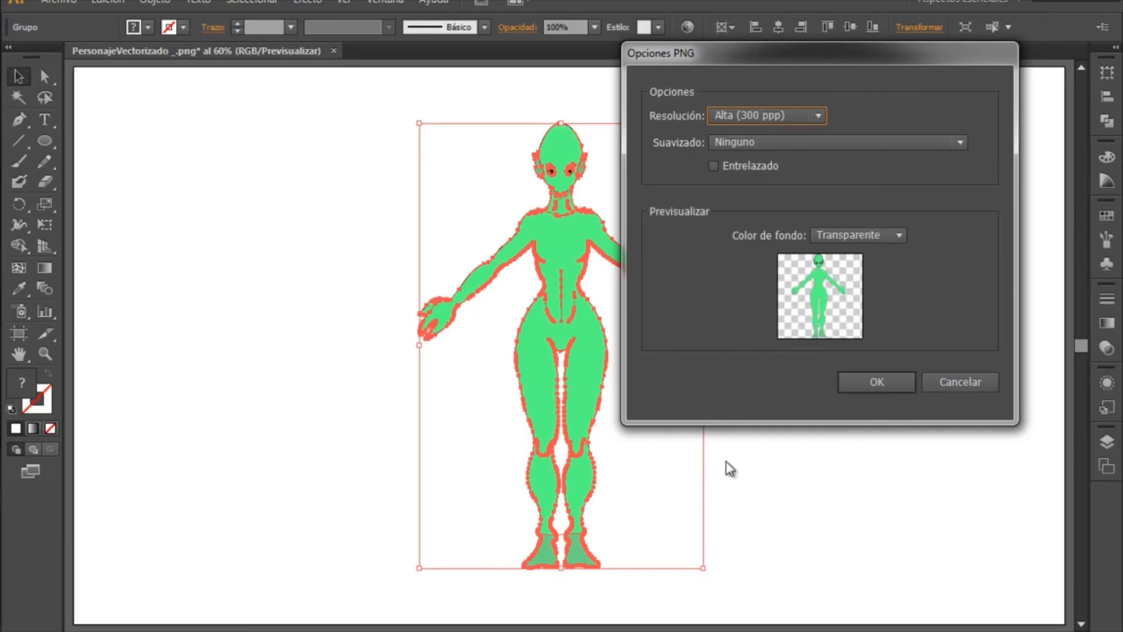
- Set the PNG background colour to Transparente, complete the export, and deselect the character
left_click(857, 235)
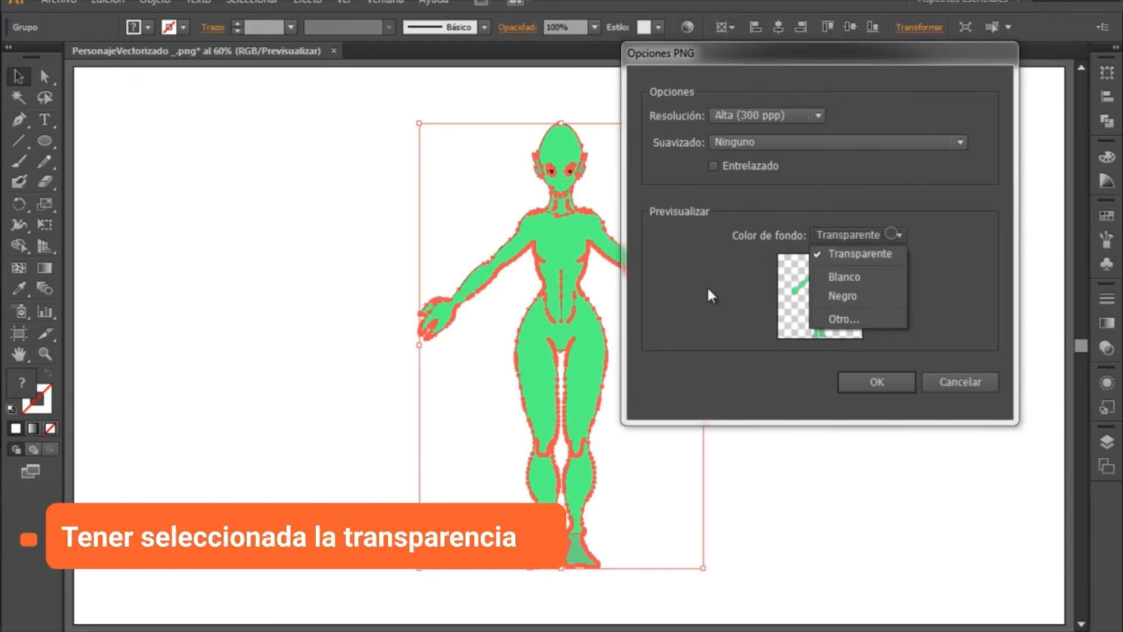
left_click(848, 190)
left_click(858, 235)
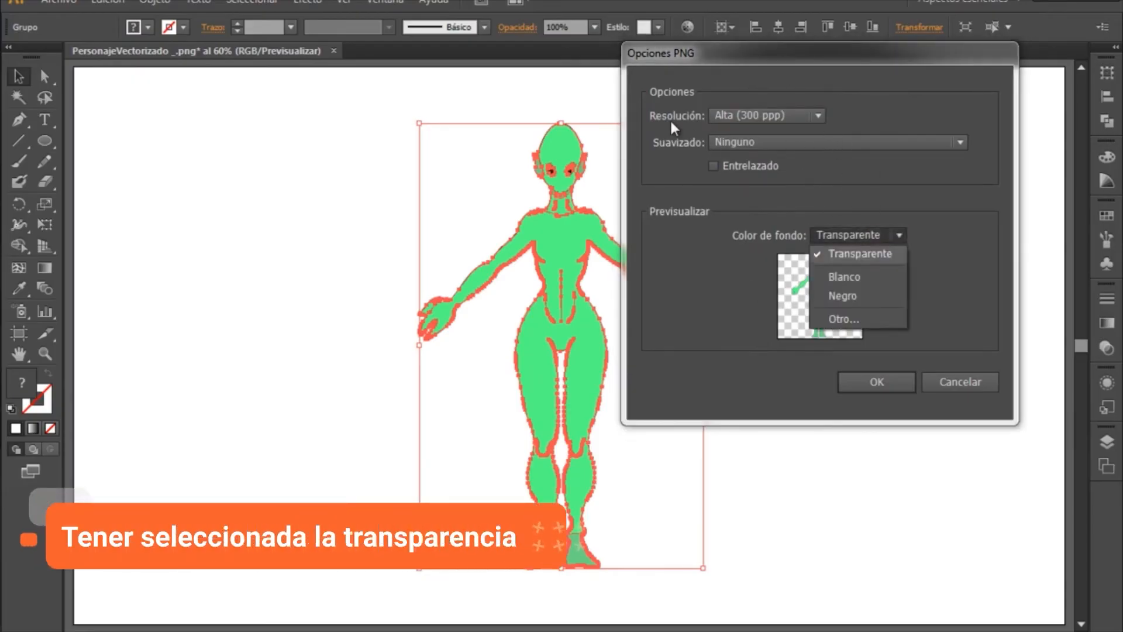
left_click(843, 296)
left_click(858, 234)
left_click(859, 253)
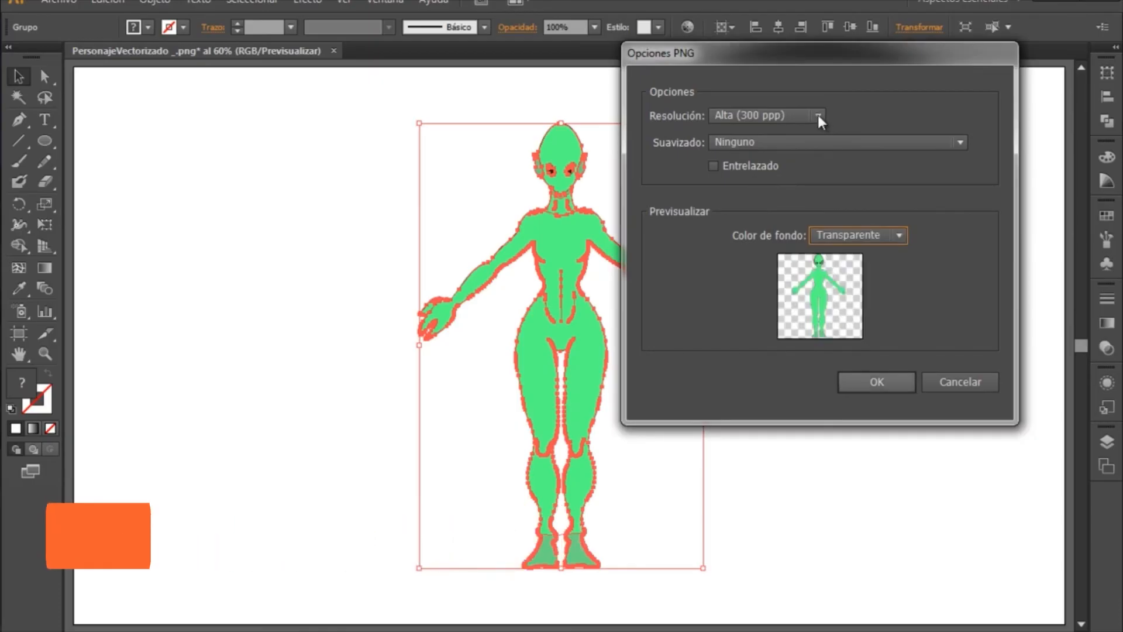
key("Return")
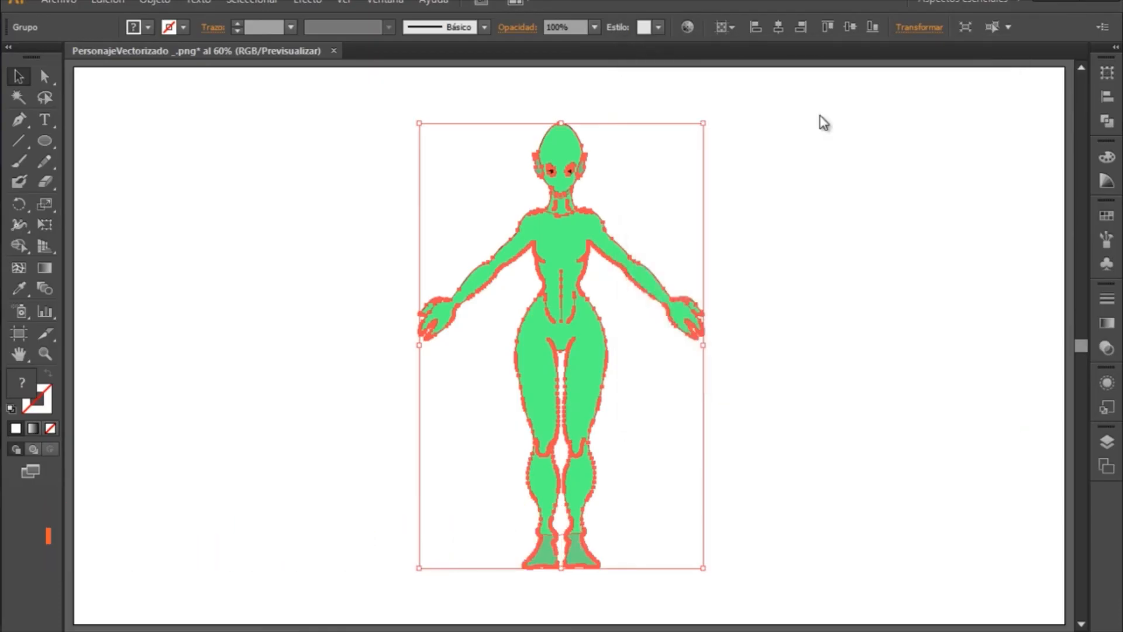
left_click(872, 109)
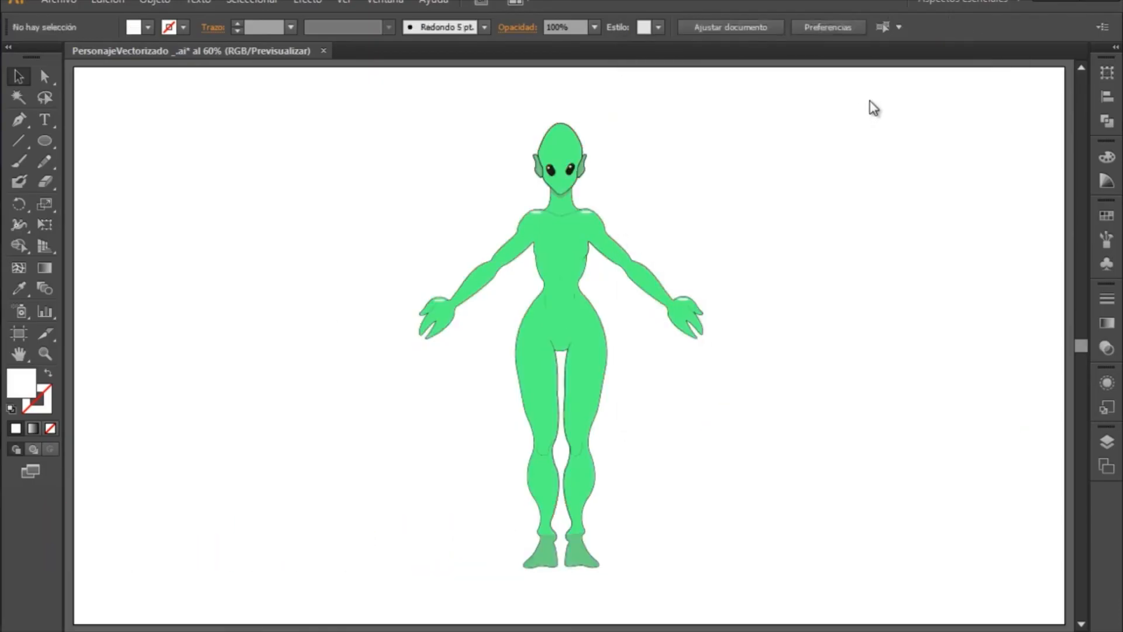
- Switch to the TutorialIllustrator _ folder in Windows Explorer, check the exported PNG in the photo viewer, and return to Illustrator
key("alt+Tab")
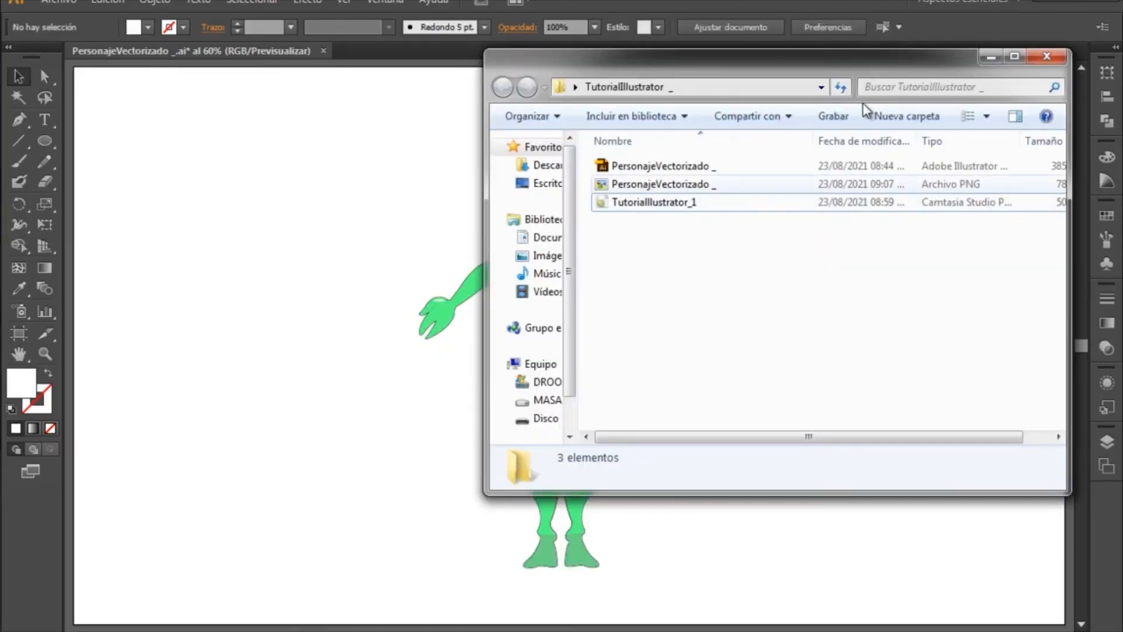
double_click(819, 184)
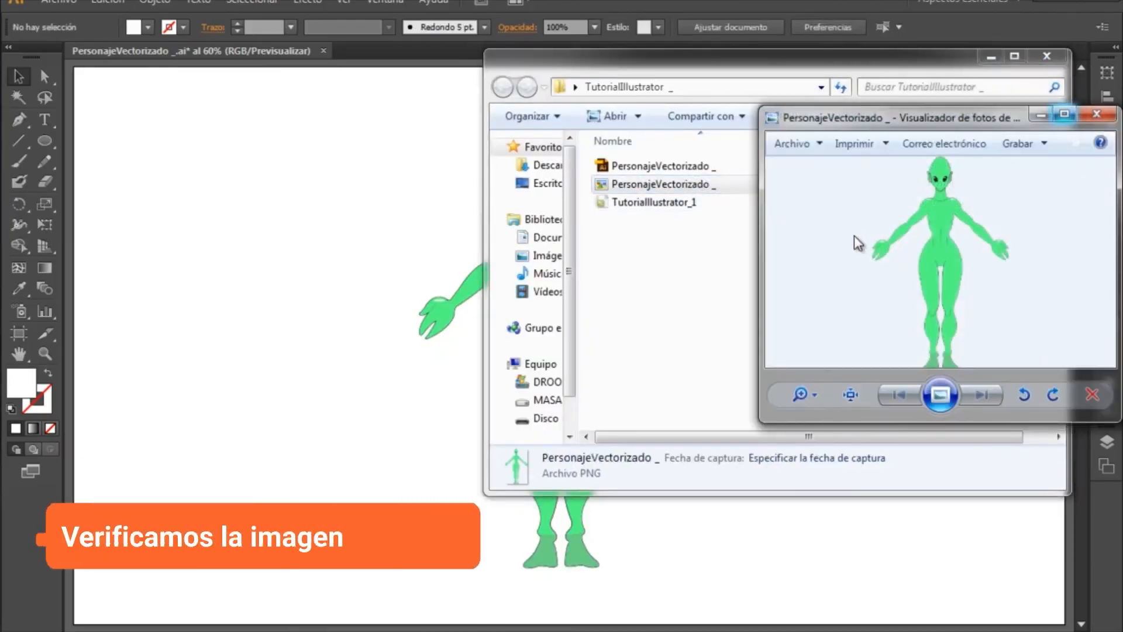
left_click(1065, 115)
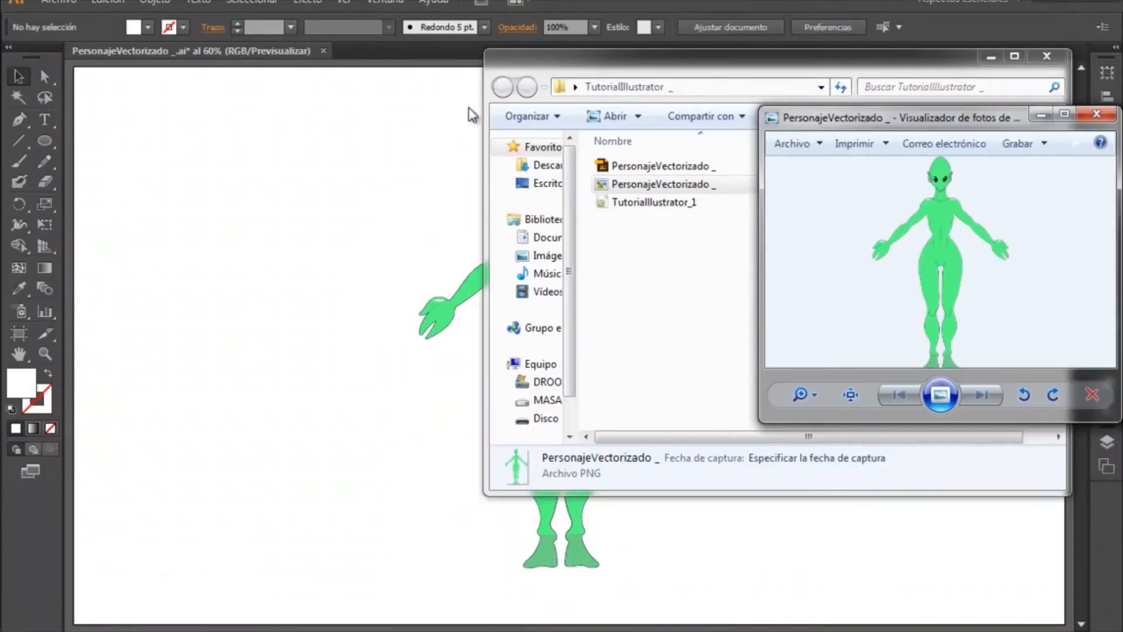
left_click(441, 359)
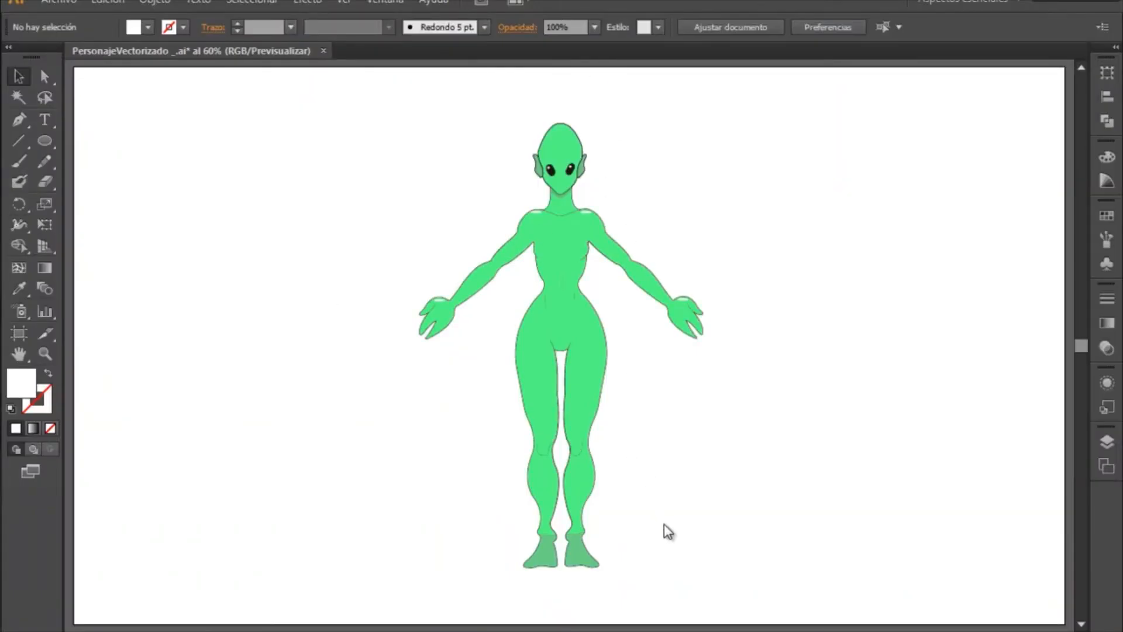
- Inspect the character up close, reopen the exported PersonajeVectorizado _ image from its folder for comparison, and minimise the folder window
key("z")
left_click_drag(371, 103, 754, 579)
left_click_drag(682, 514, 472, 498)
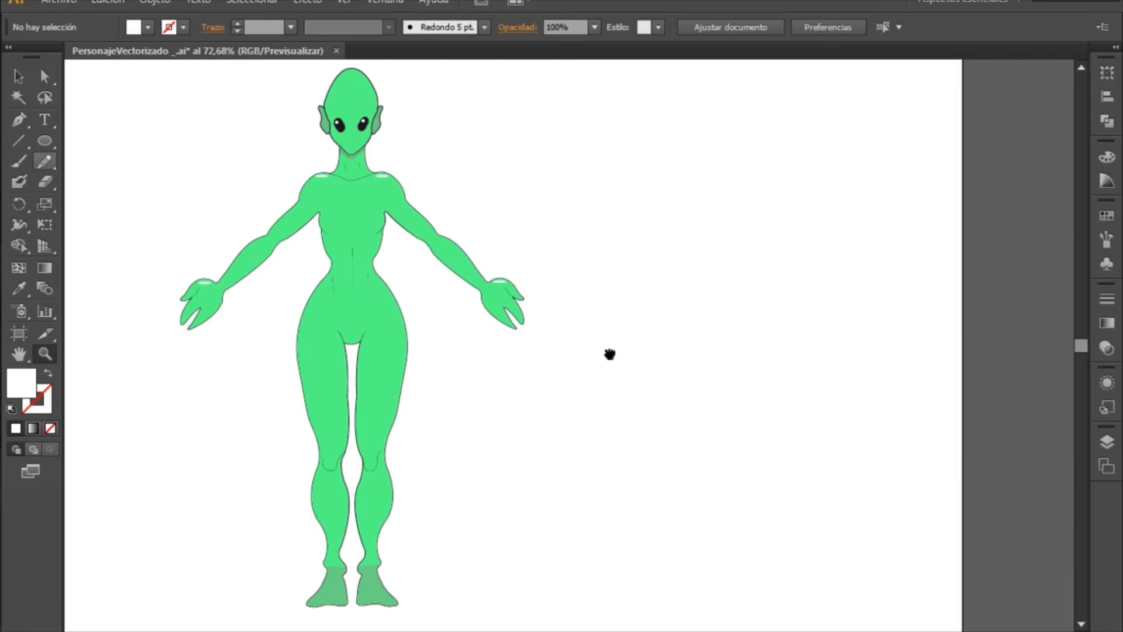
key("alt")
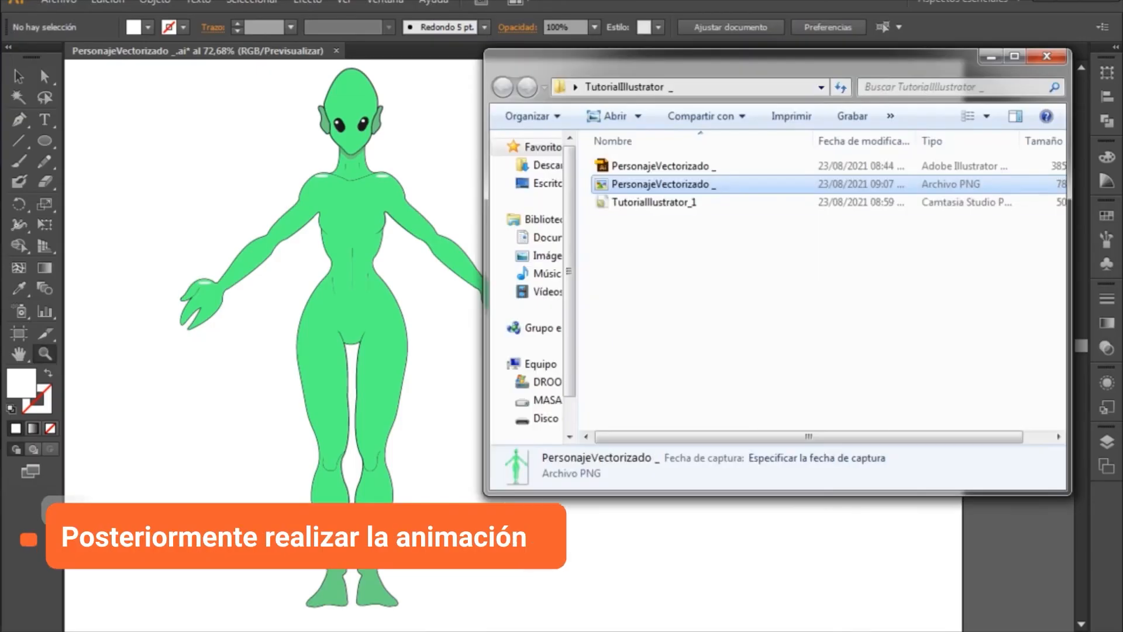
double_click(689, 185)
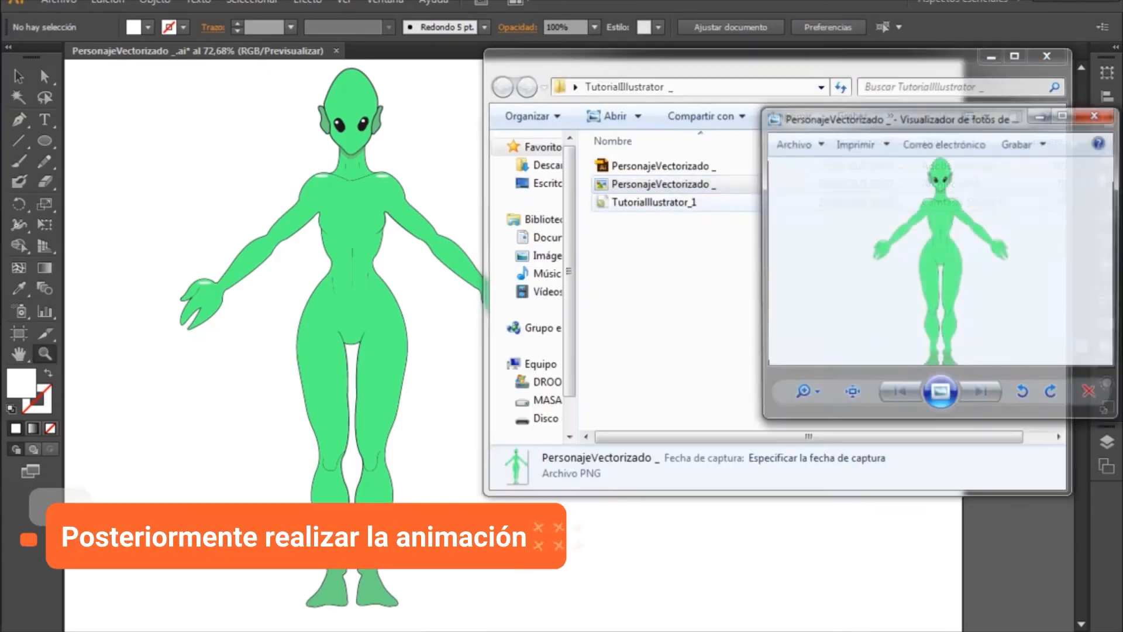
left_click(991, 57)
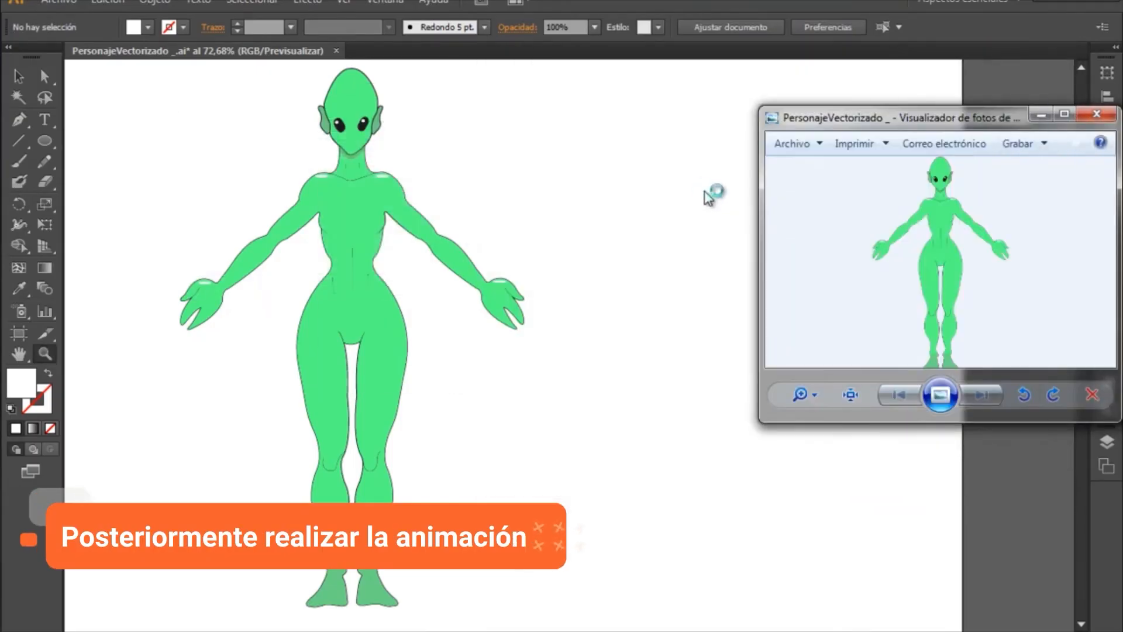
left_click_drag(939, 107, 878, 2)
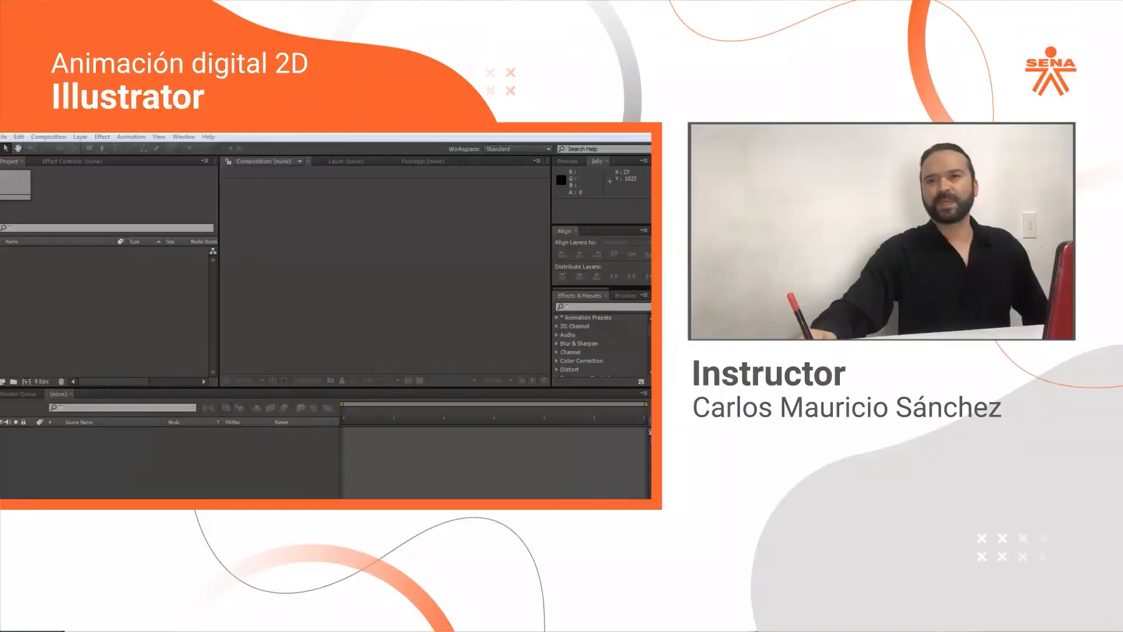